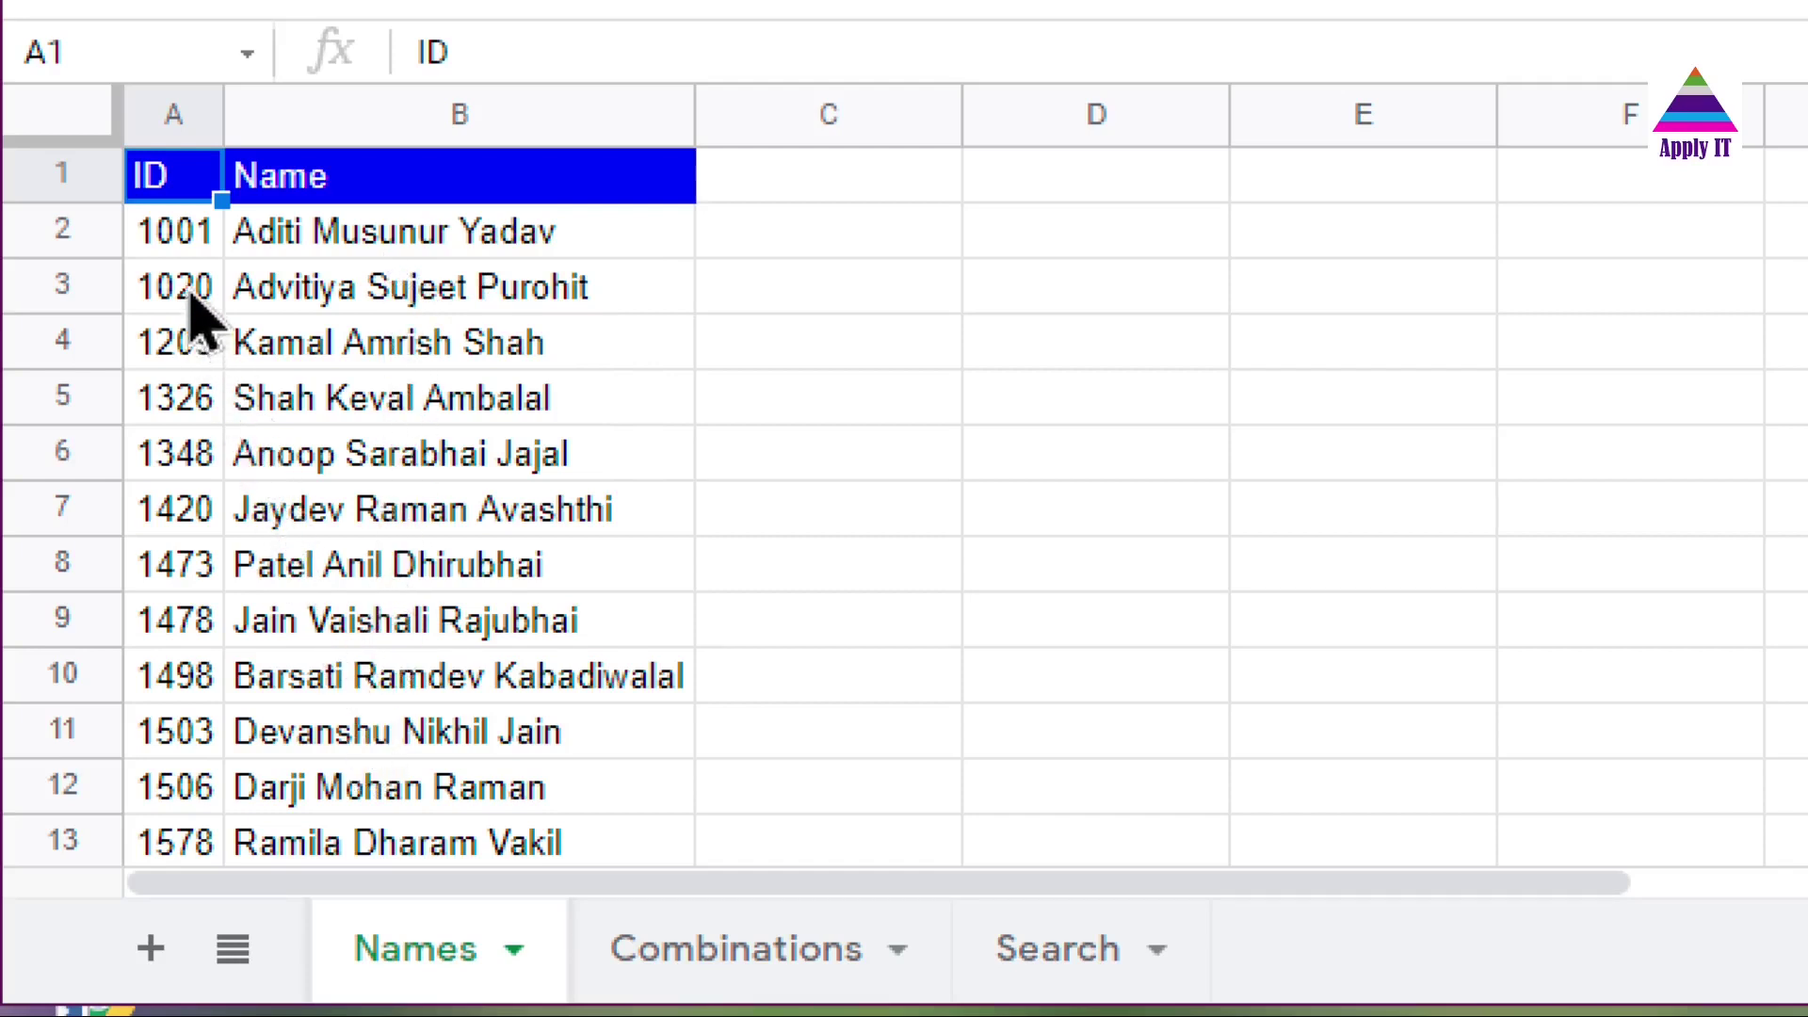
Review the ID and name columns on the Names sheet and the lookup names in A2:A5 on the Search sheet
click(174, 247)
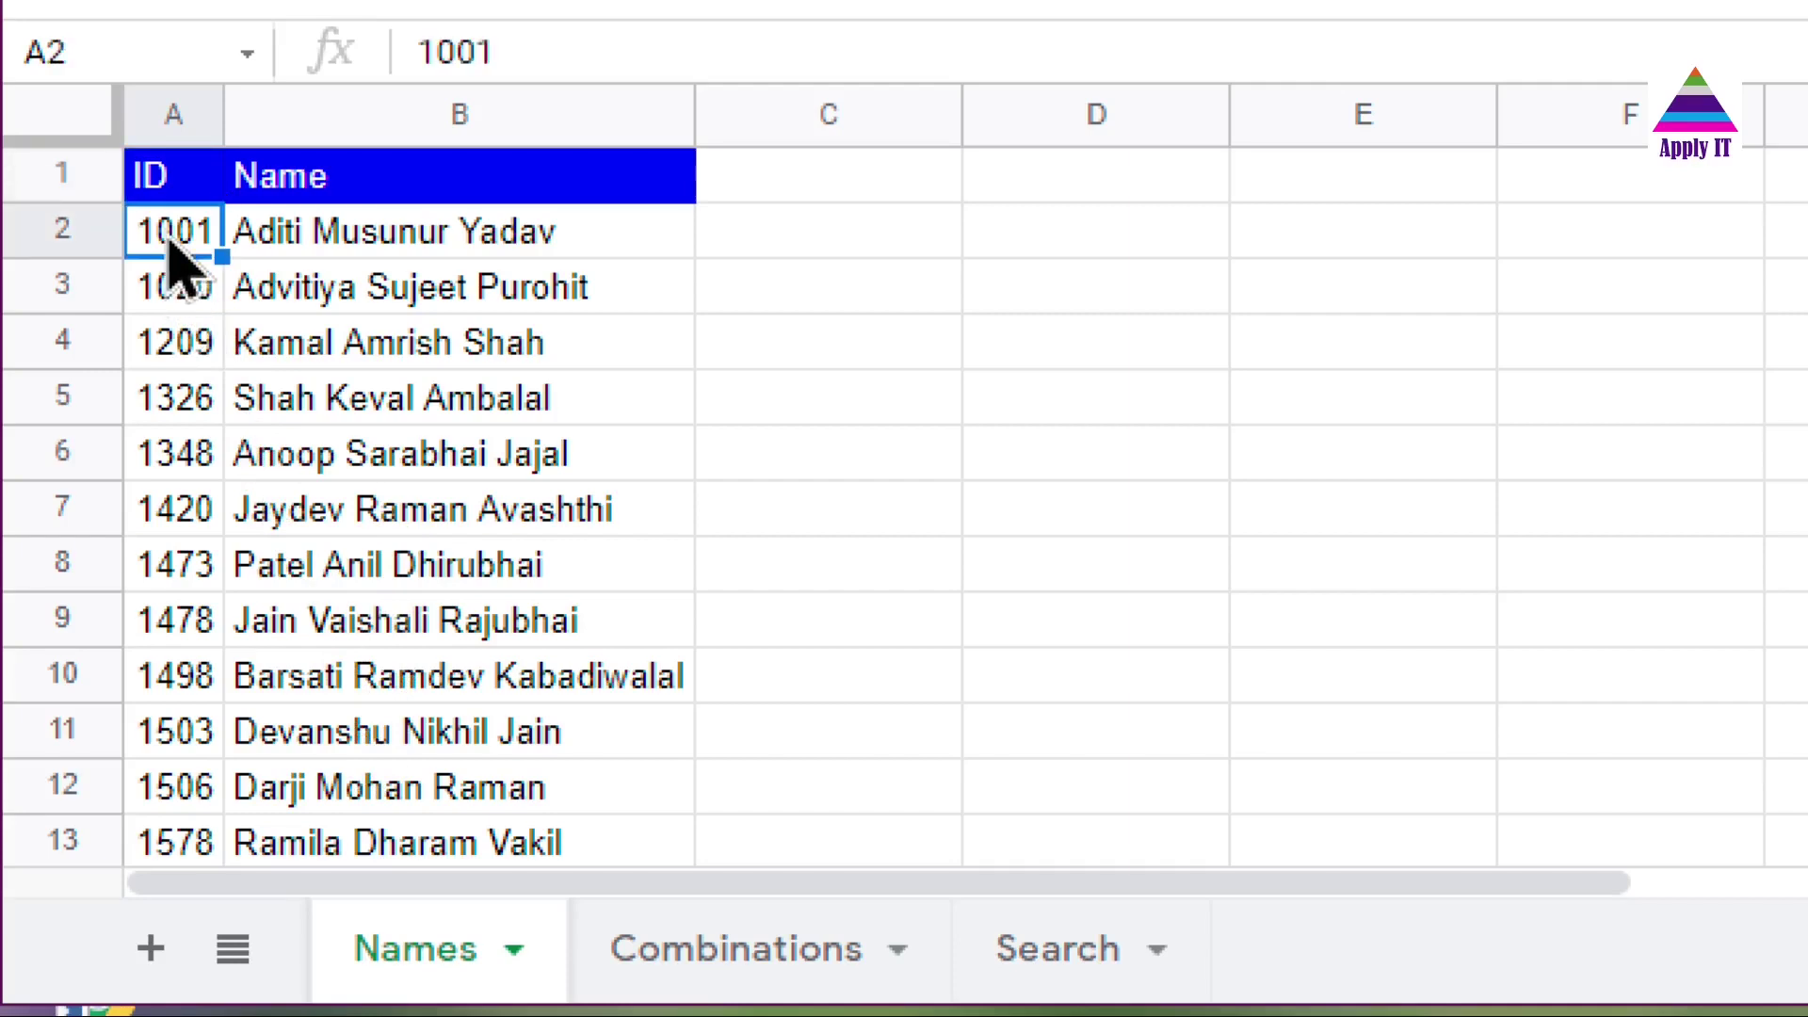
click(240, 246)
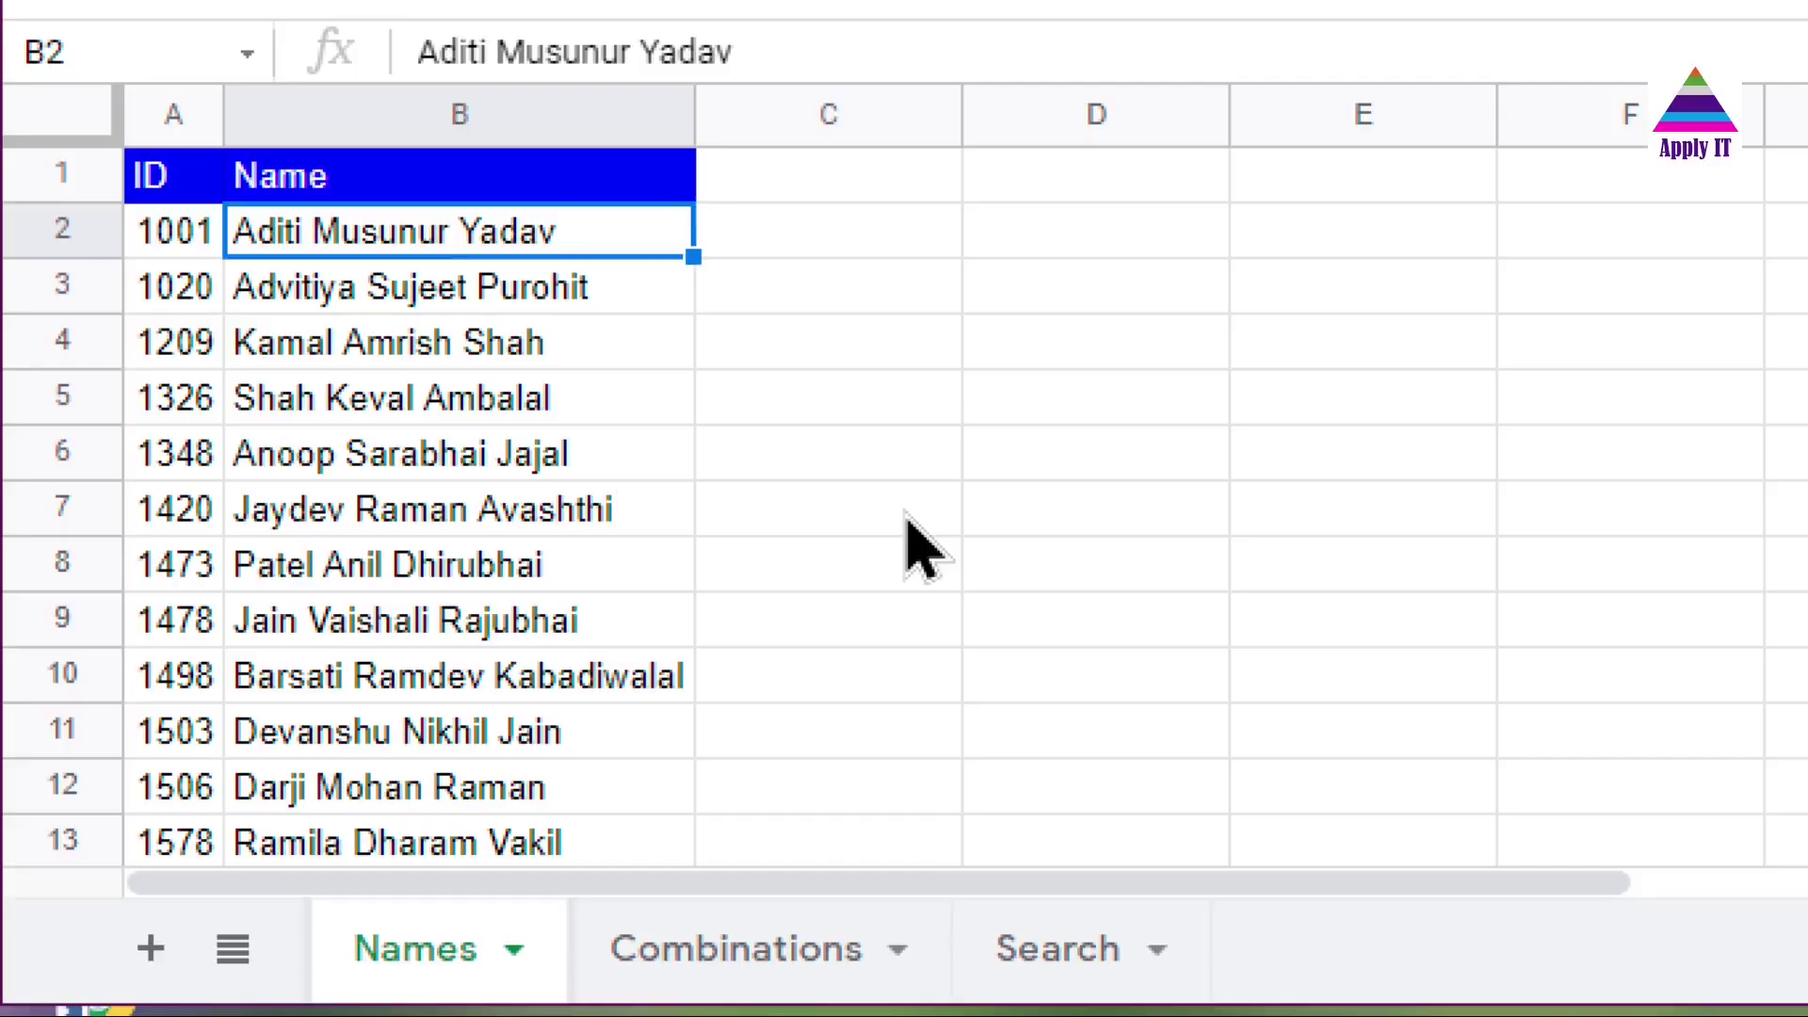
click(1039, 902)
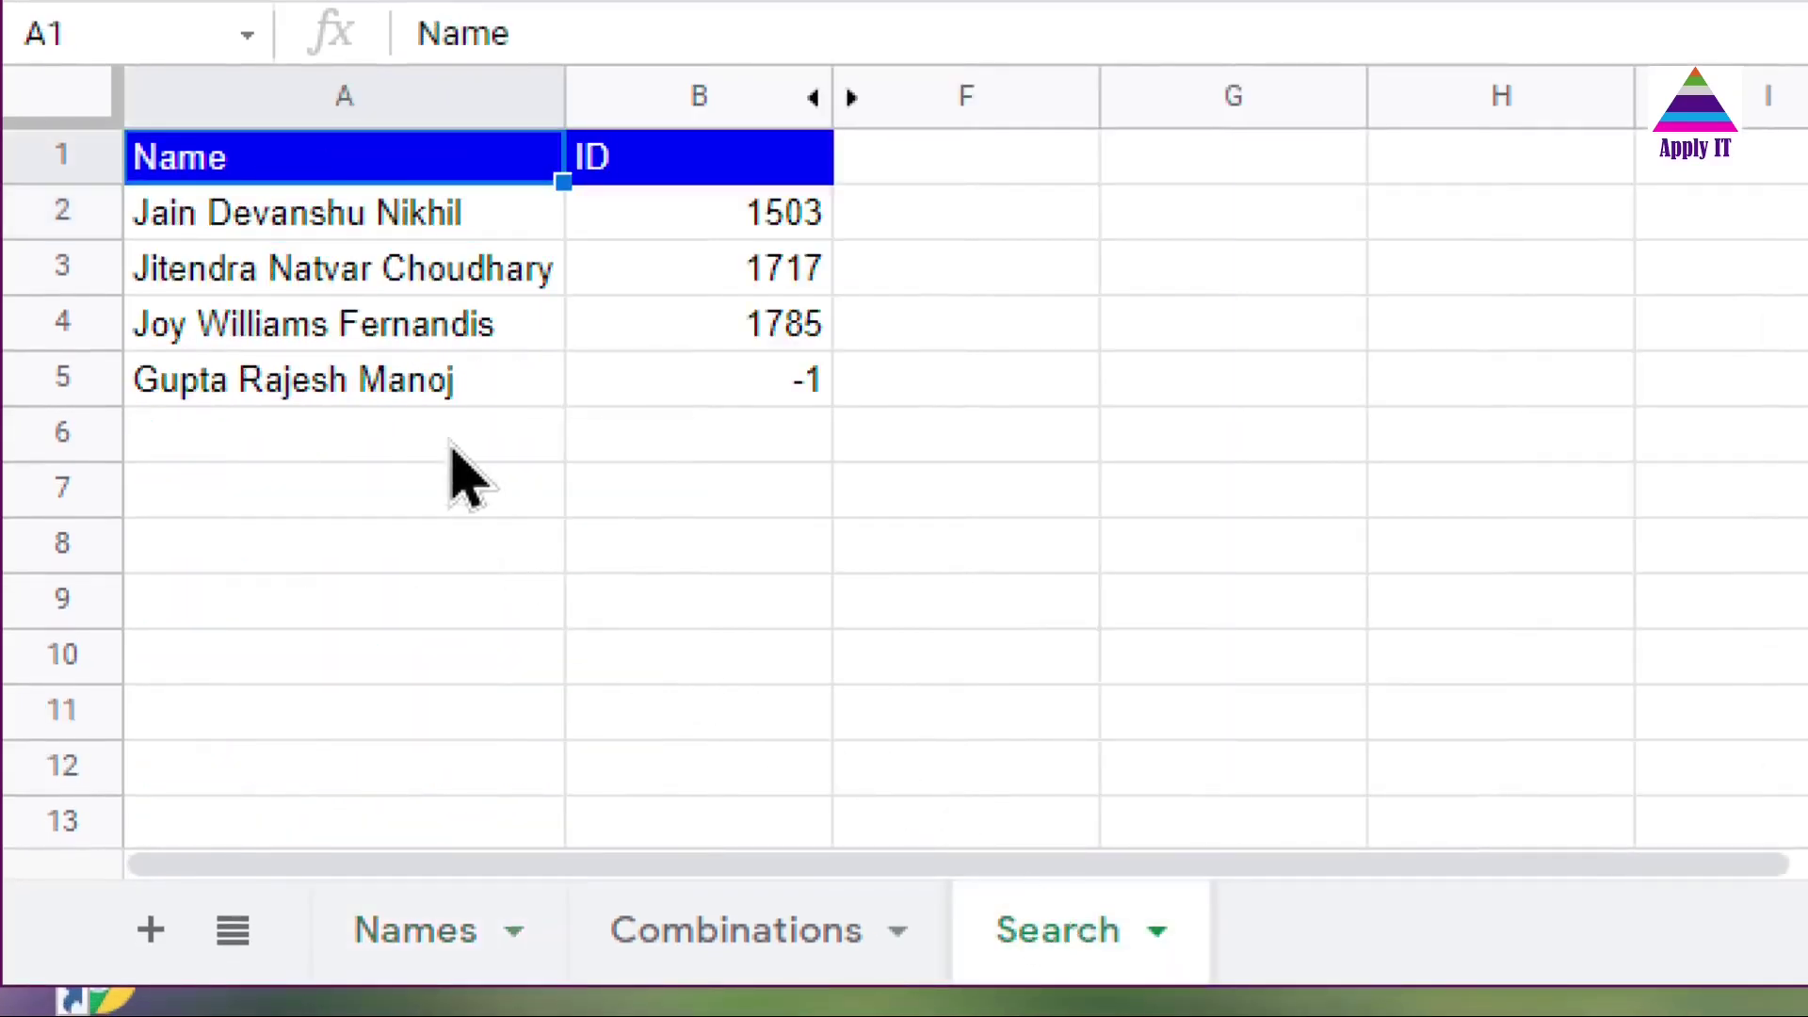
click(345, 229)
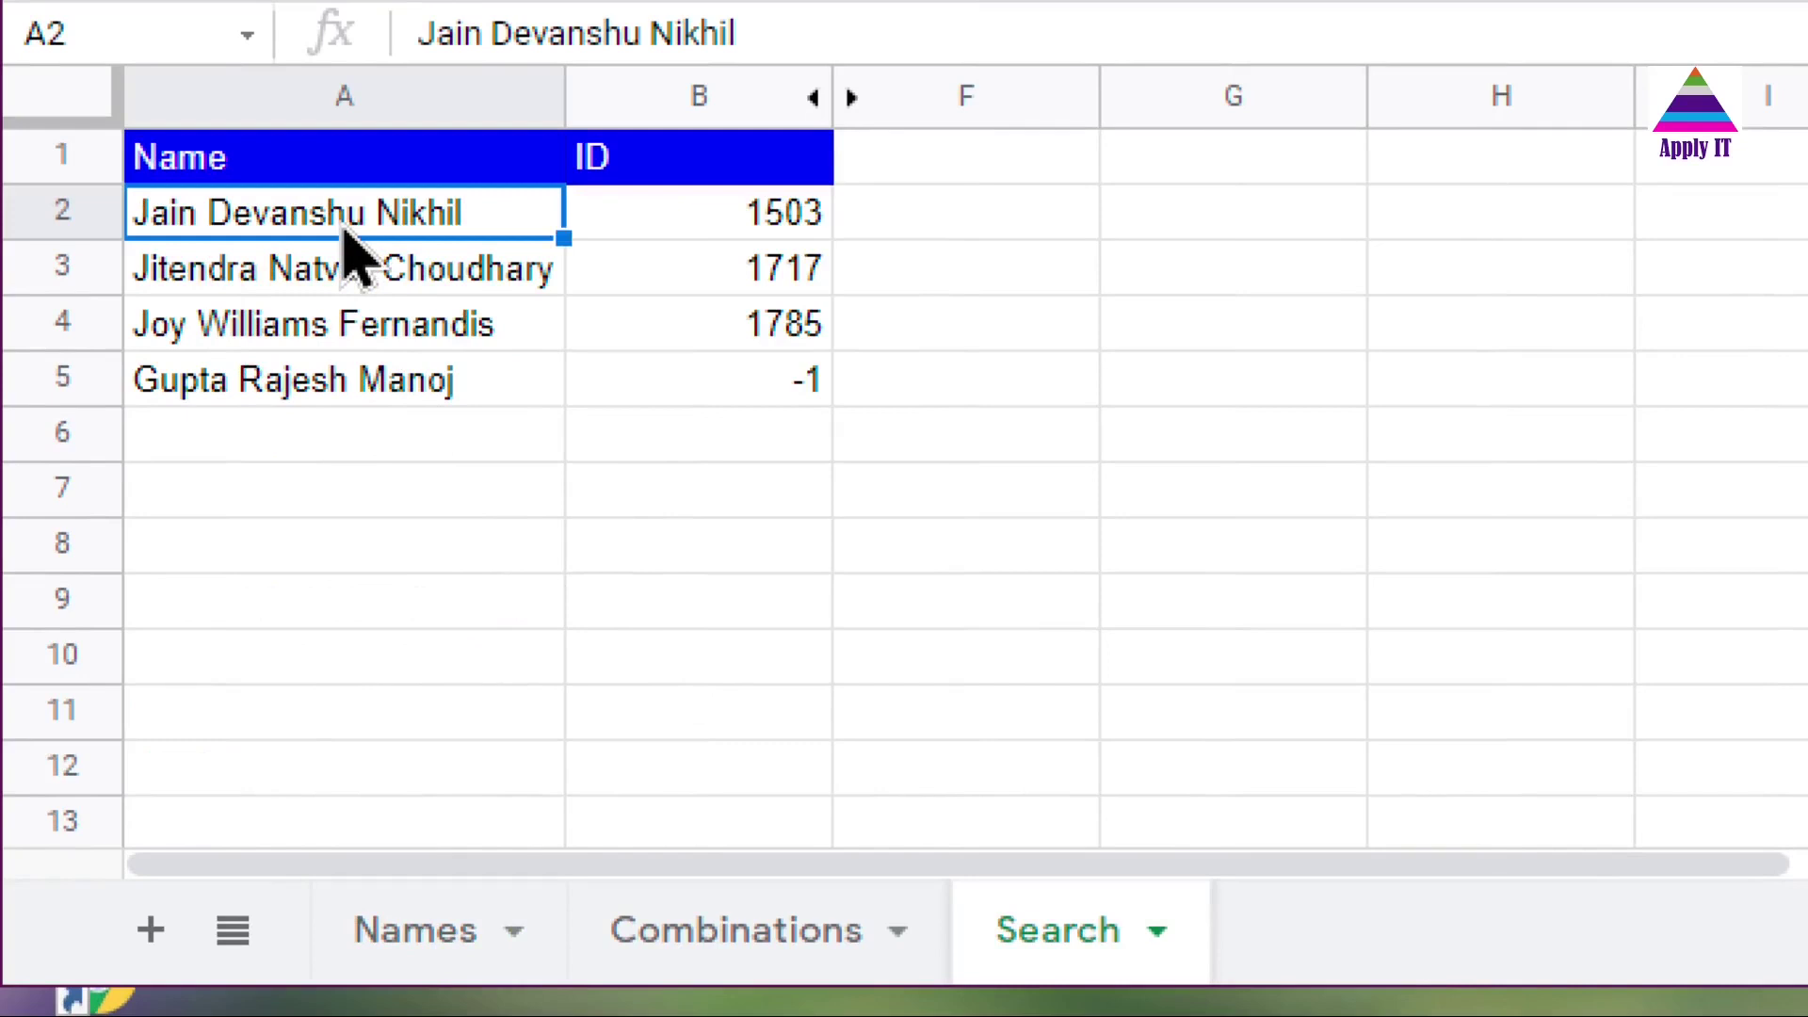
key(shift+Down)
key(shift+Down)
key(shift+Down)
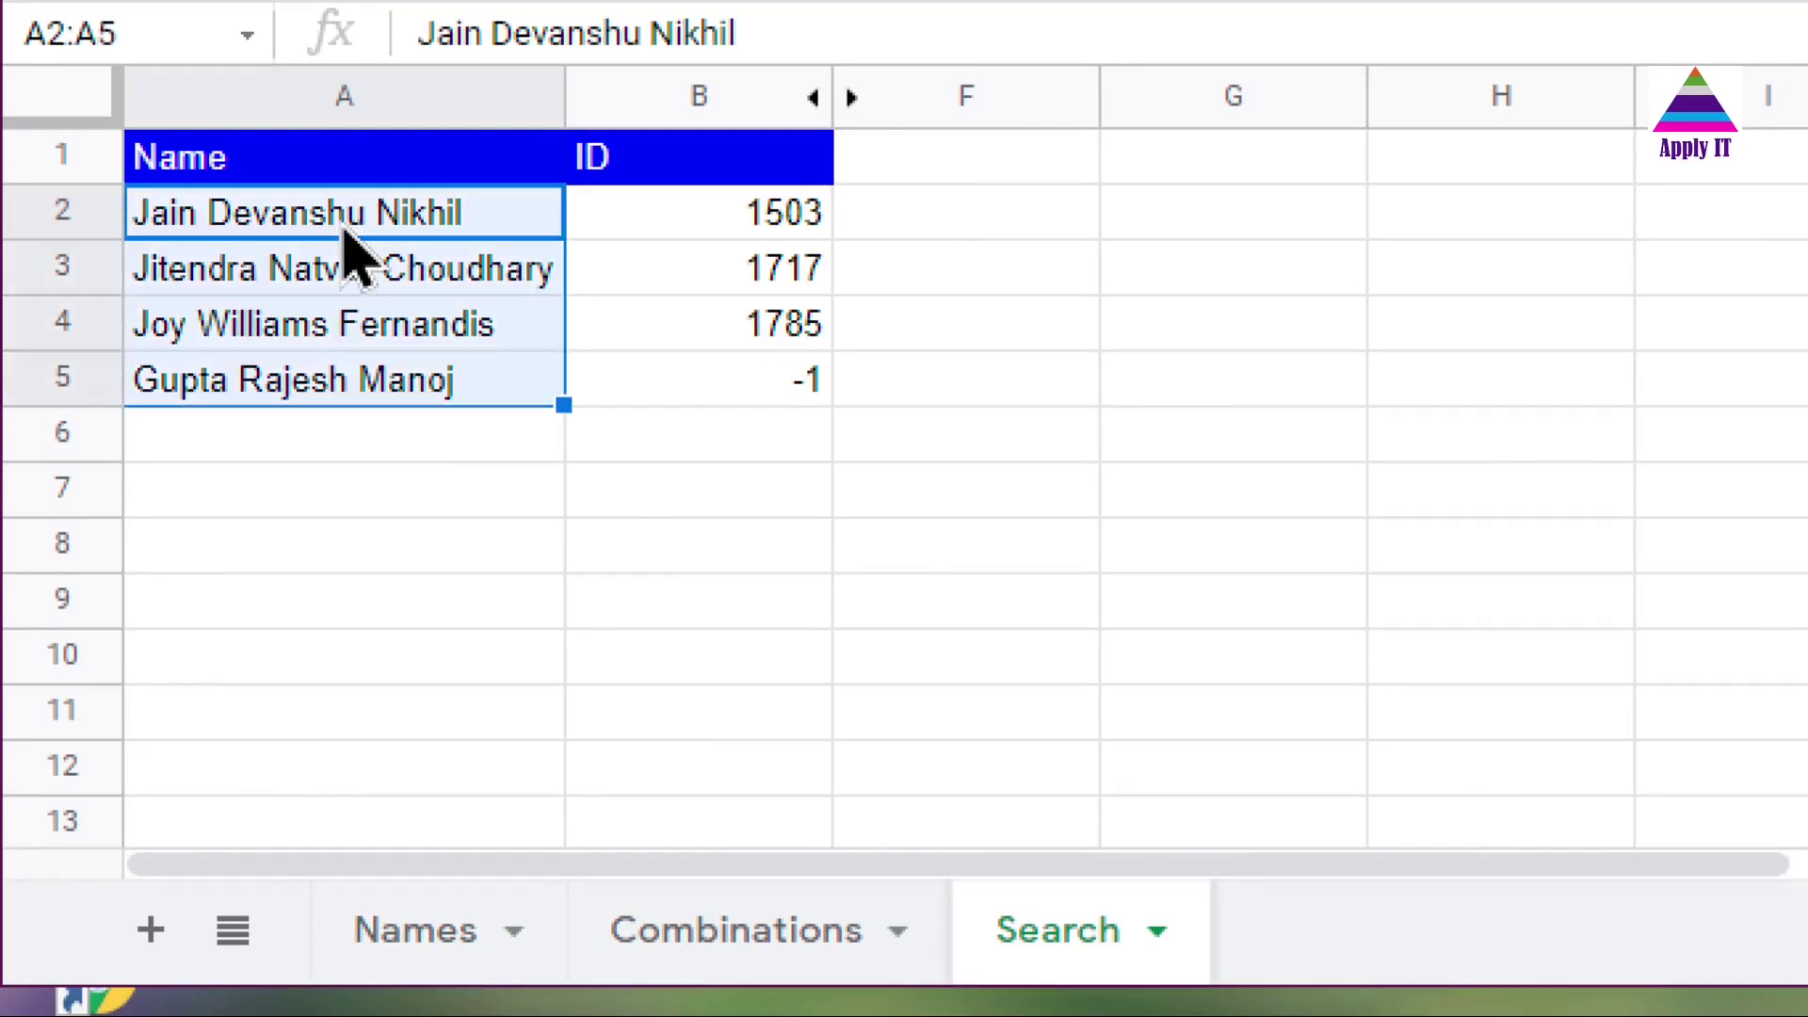
click(273, 226)
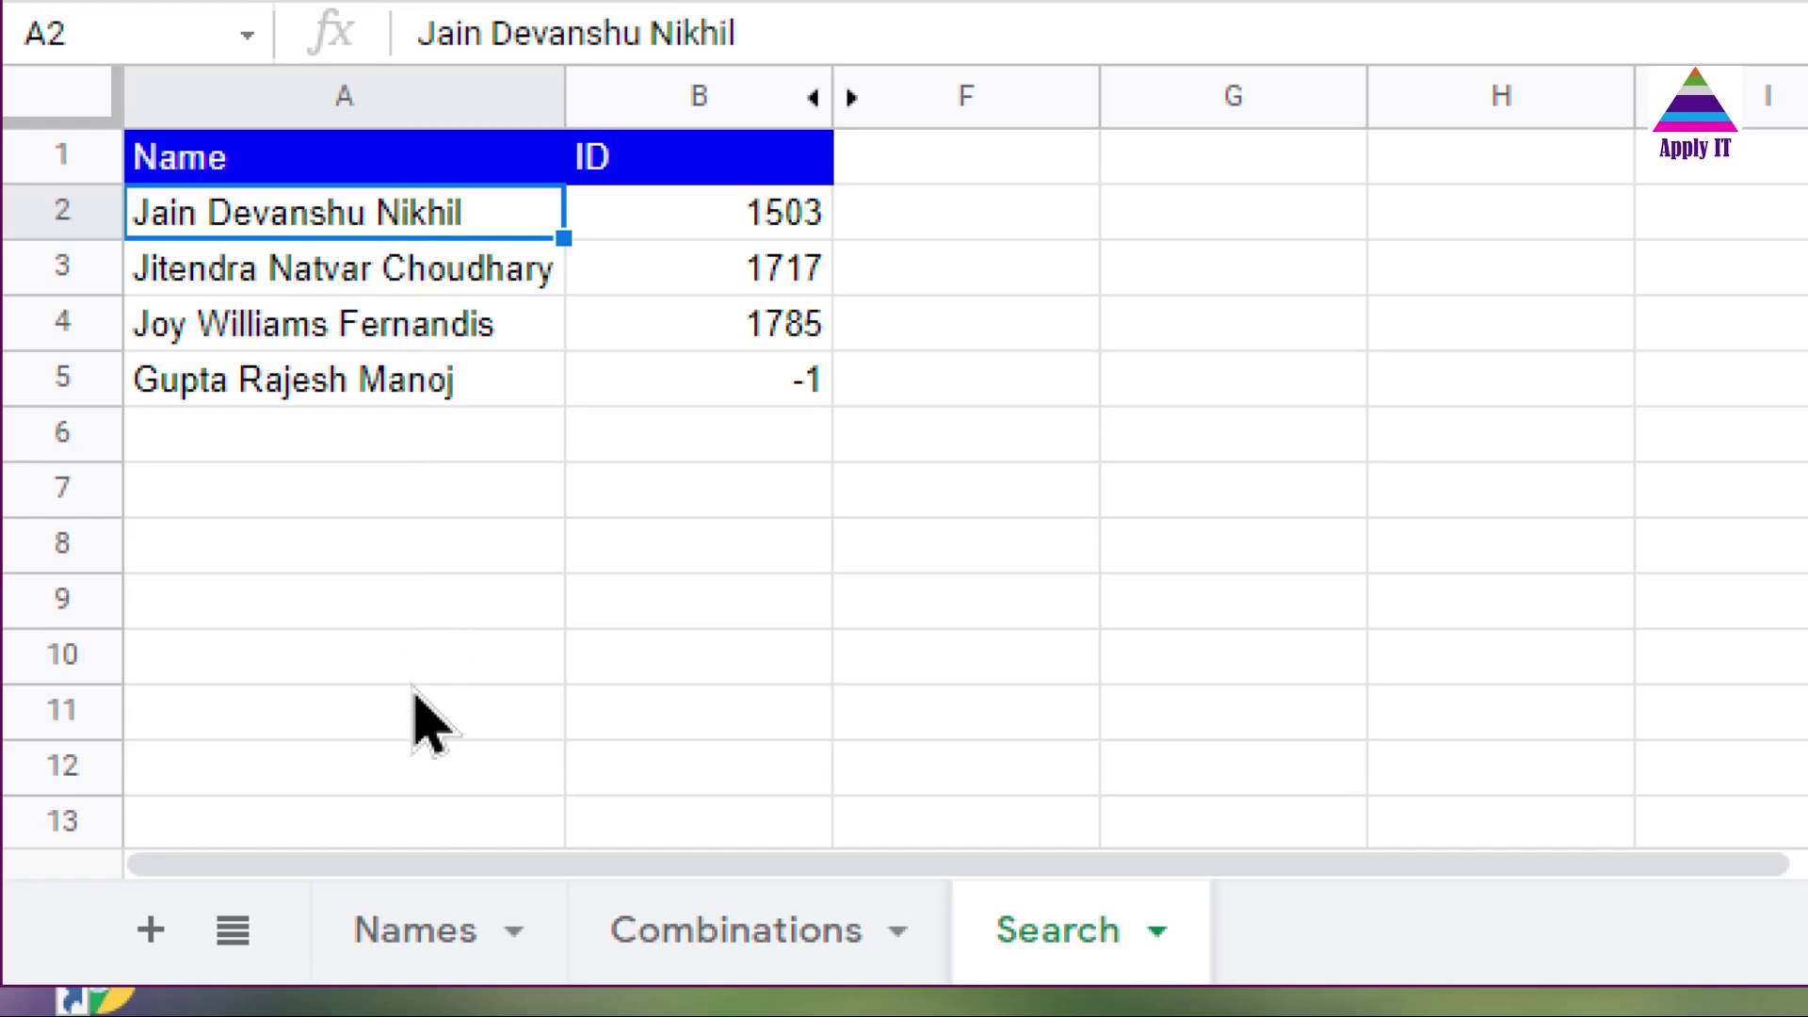
Compare the name in B11 of the Names sheet with the reordered lookup name in A2 of the Search sheet
click(414, 918)
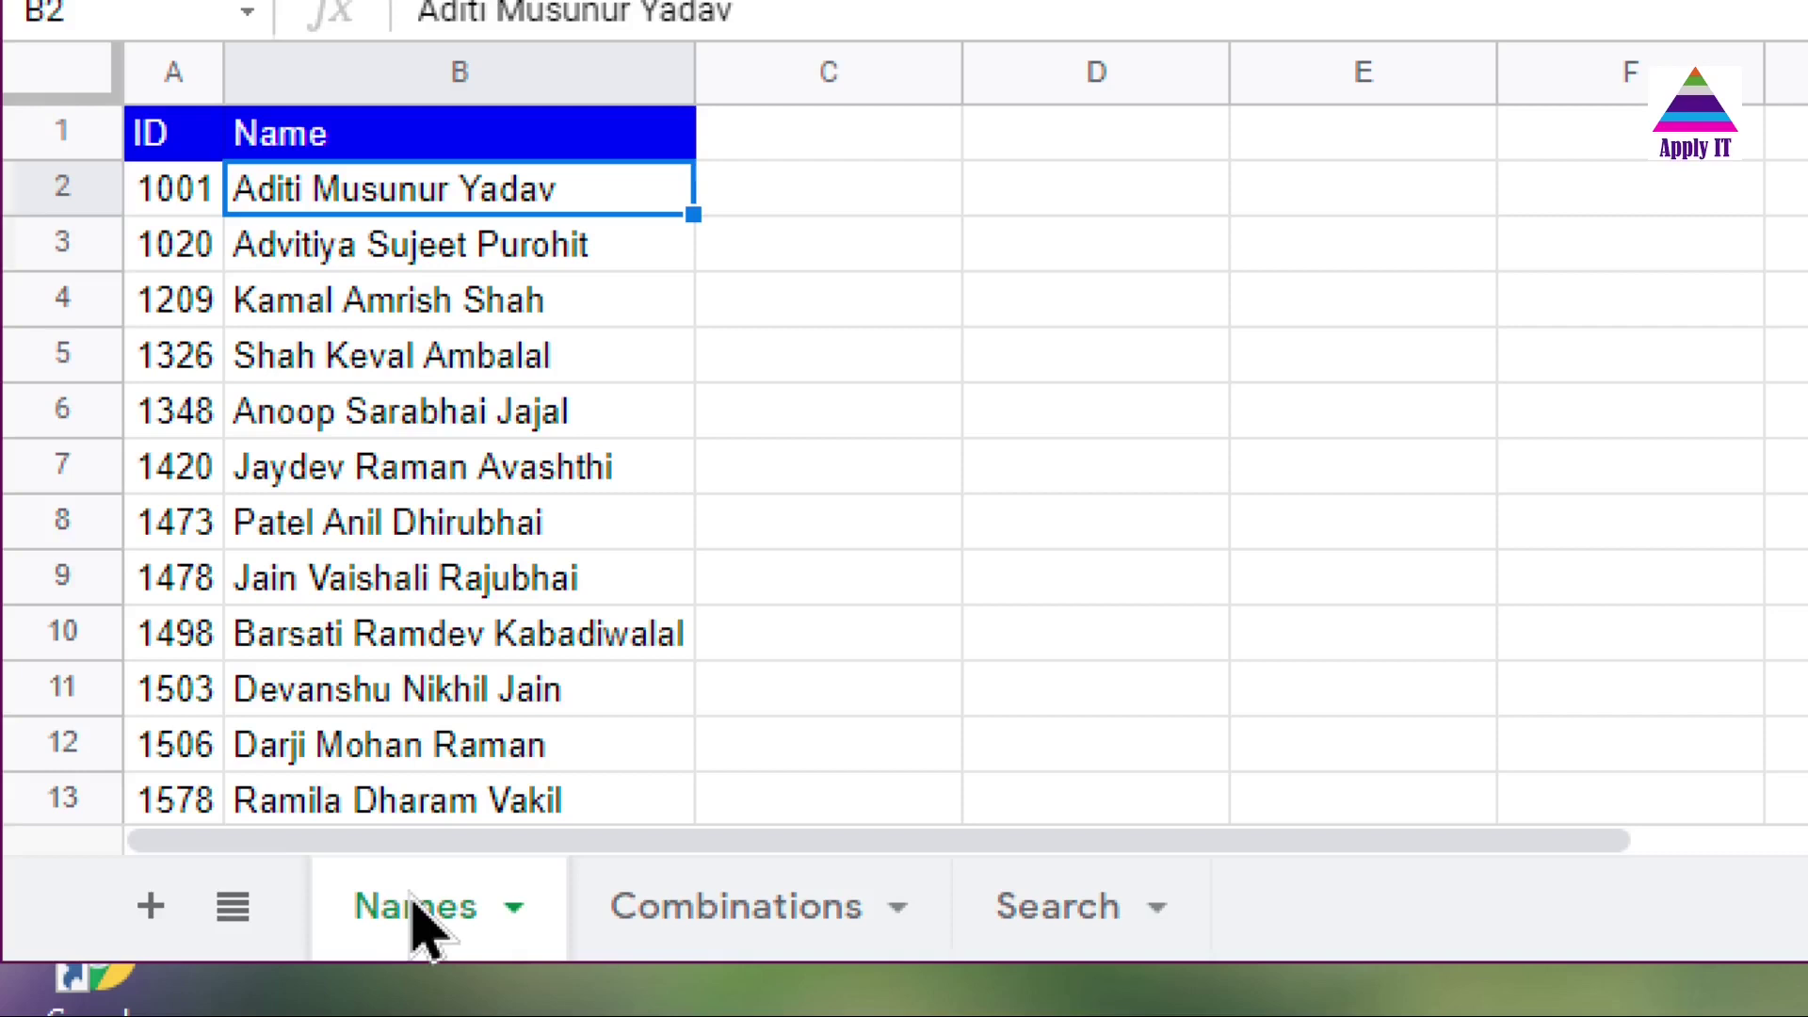
key(Down)
key(Down)
key(Down)
key(Down)
key(Down)
key(Down)
key(Down)
key(Down)
key(Down)
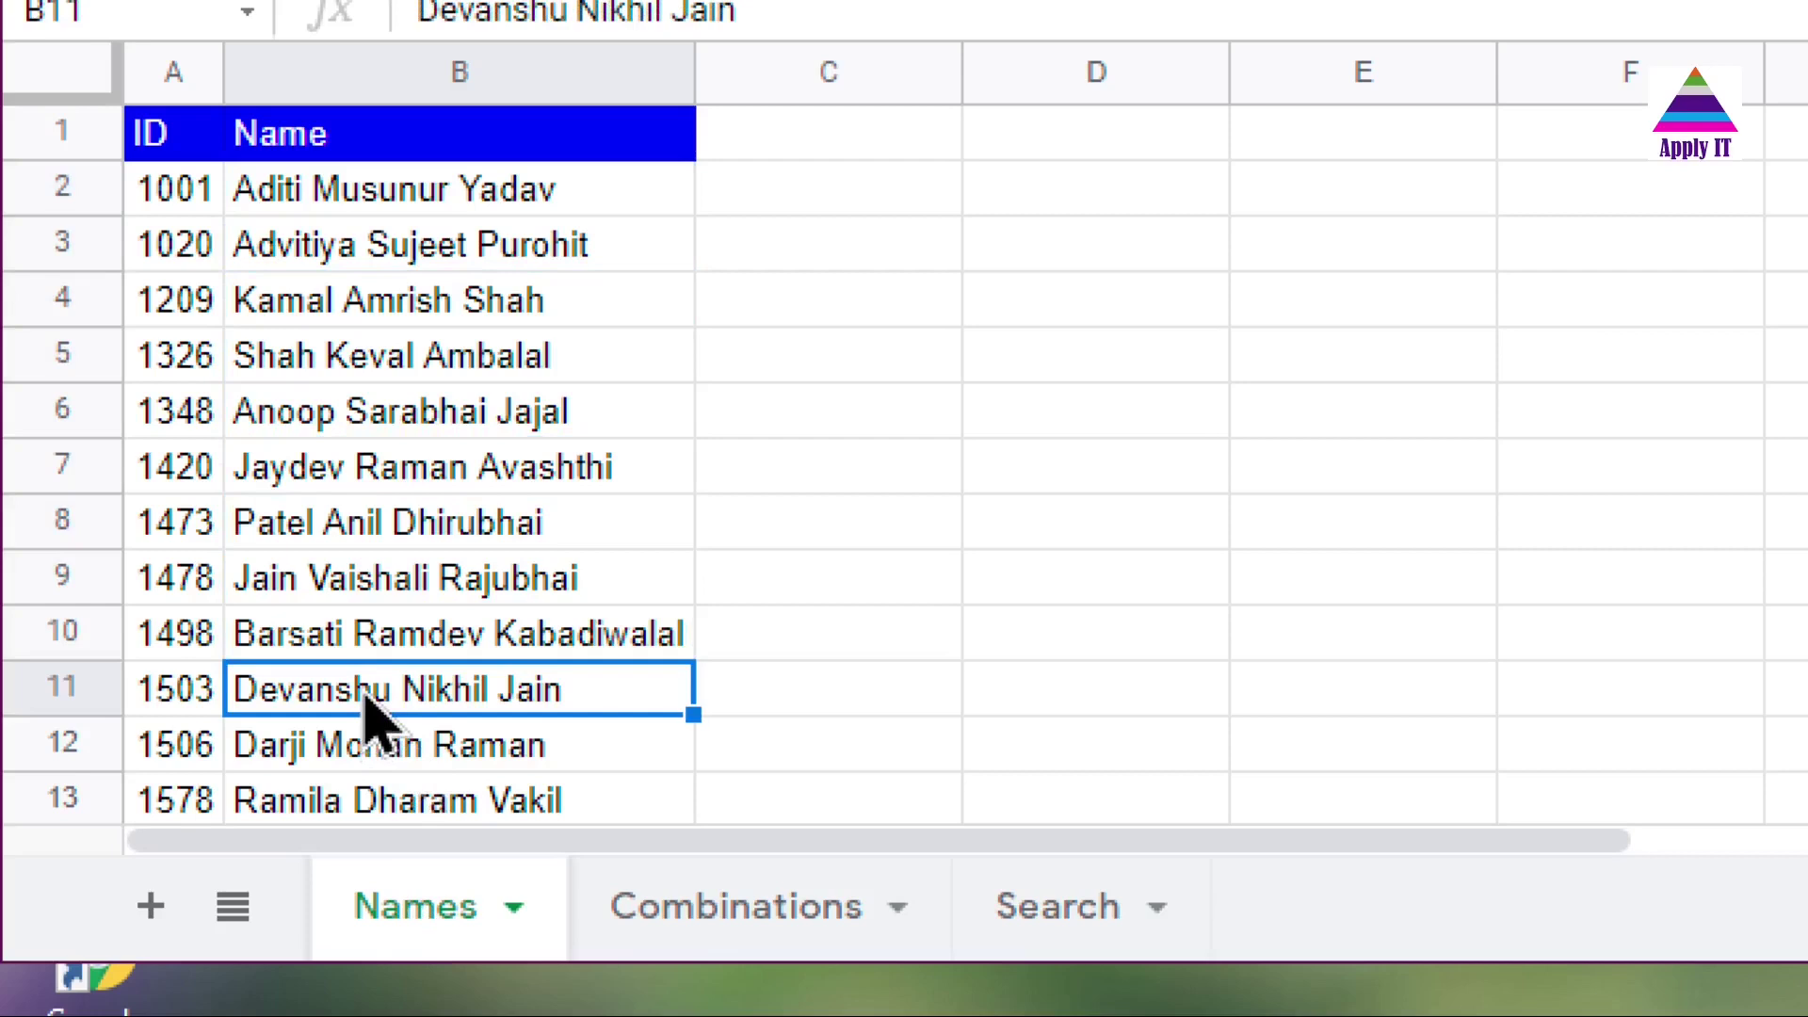
click(990, 899)
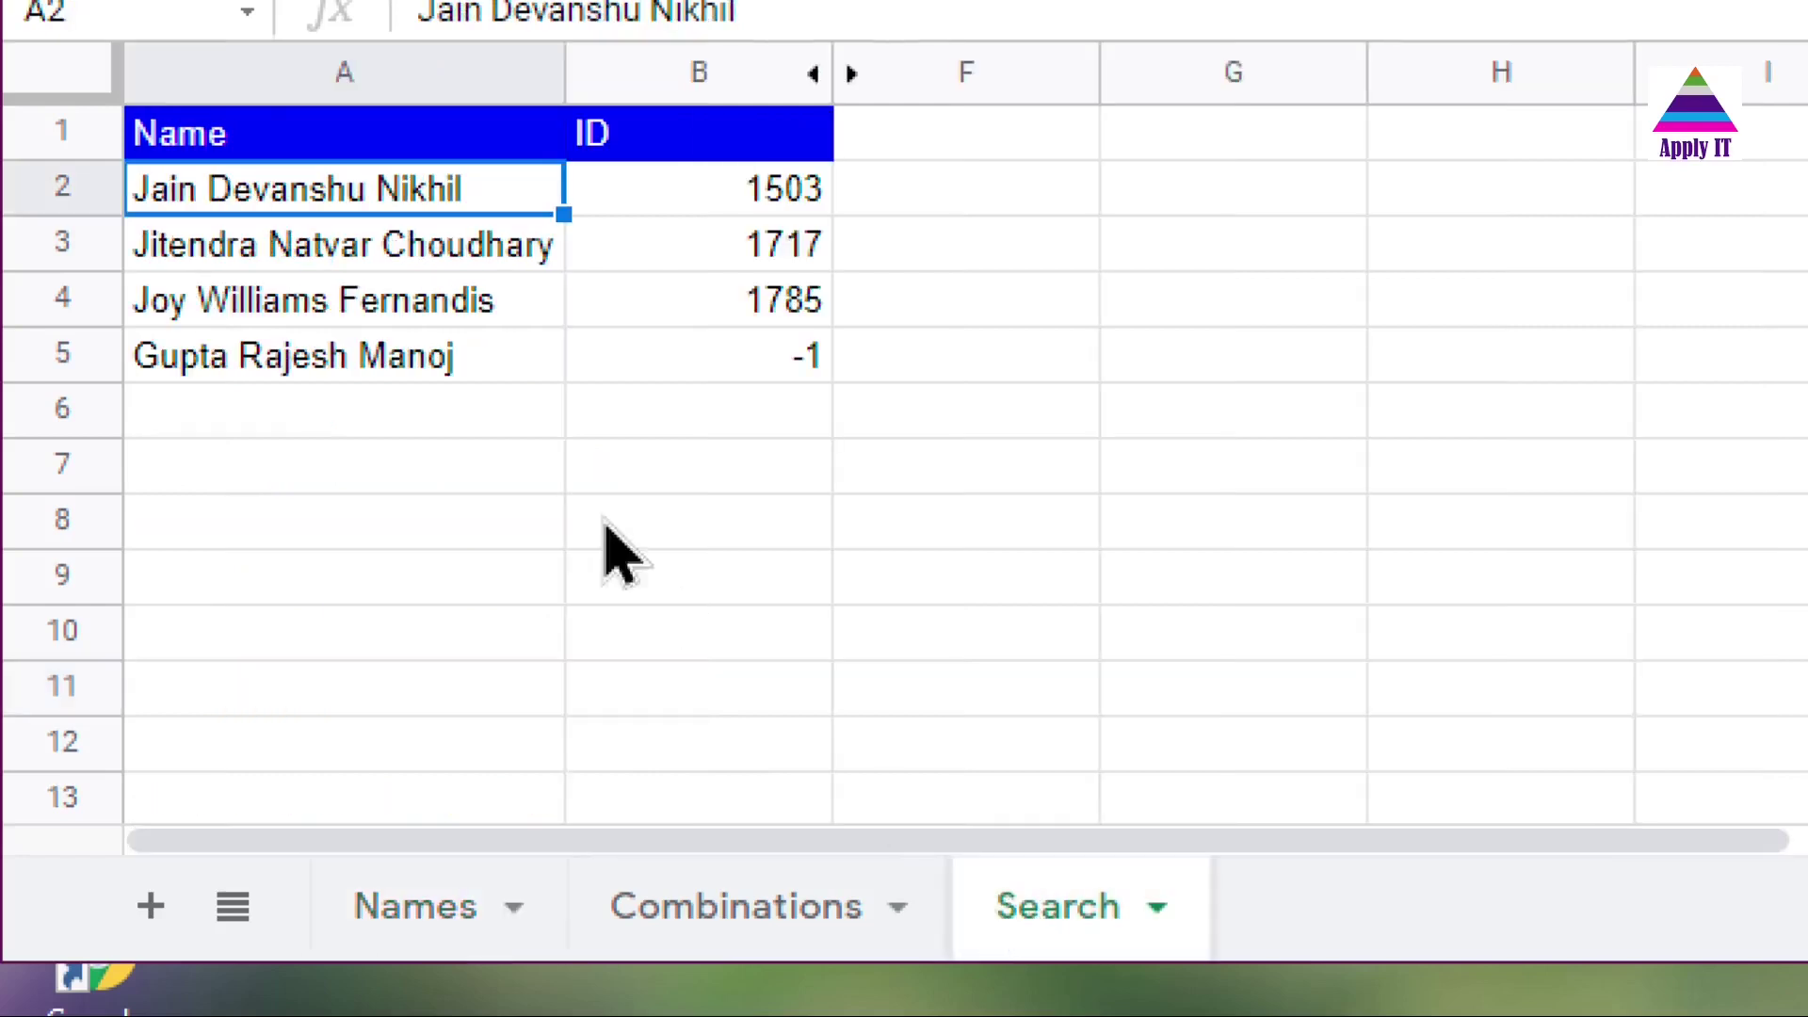
double_click(202, 207)
Examine the Name, Name F M L and Name L F M columns on the Combinations sheet
click(660, 918)
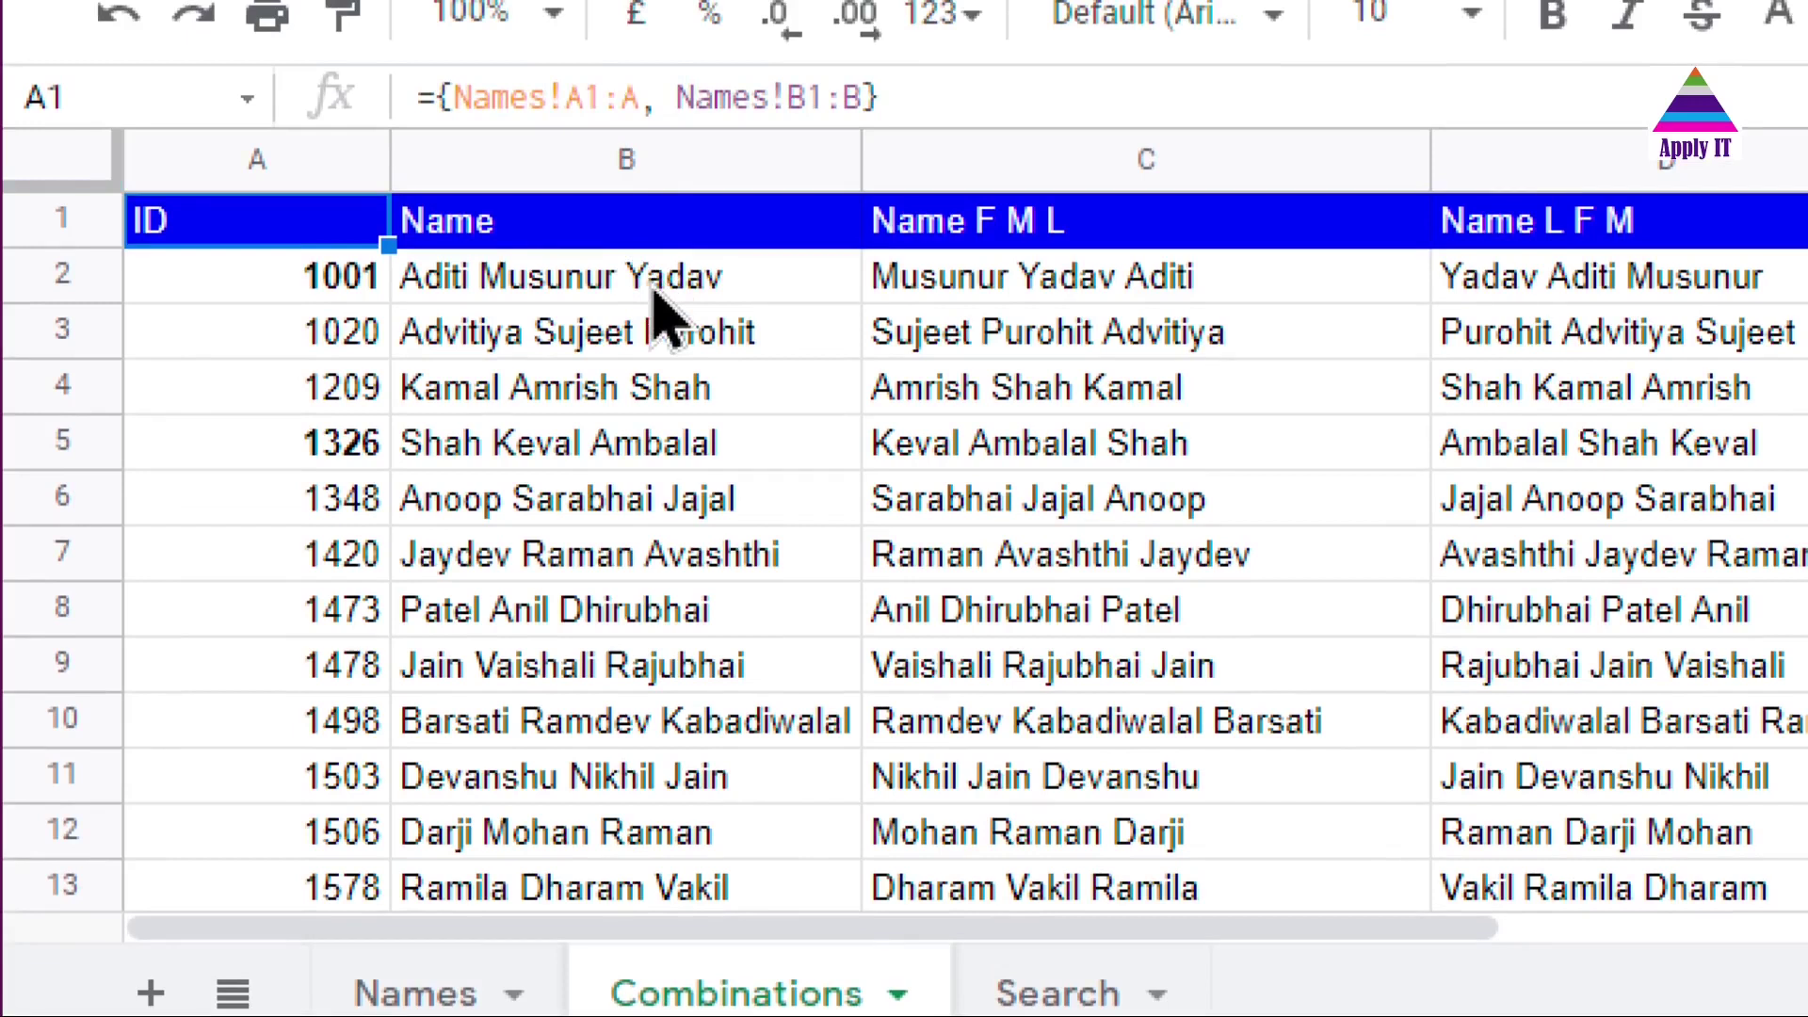
click(765, 280)
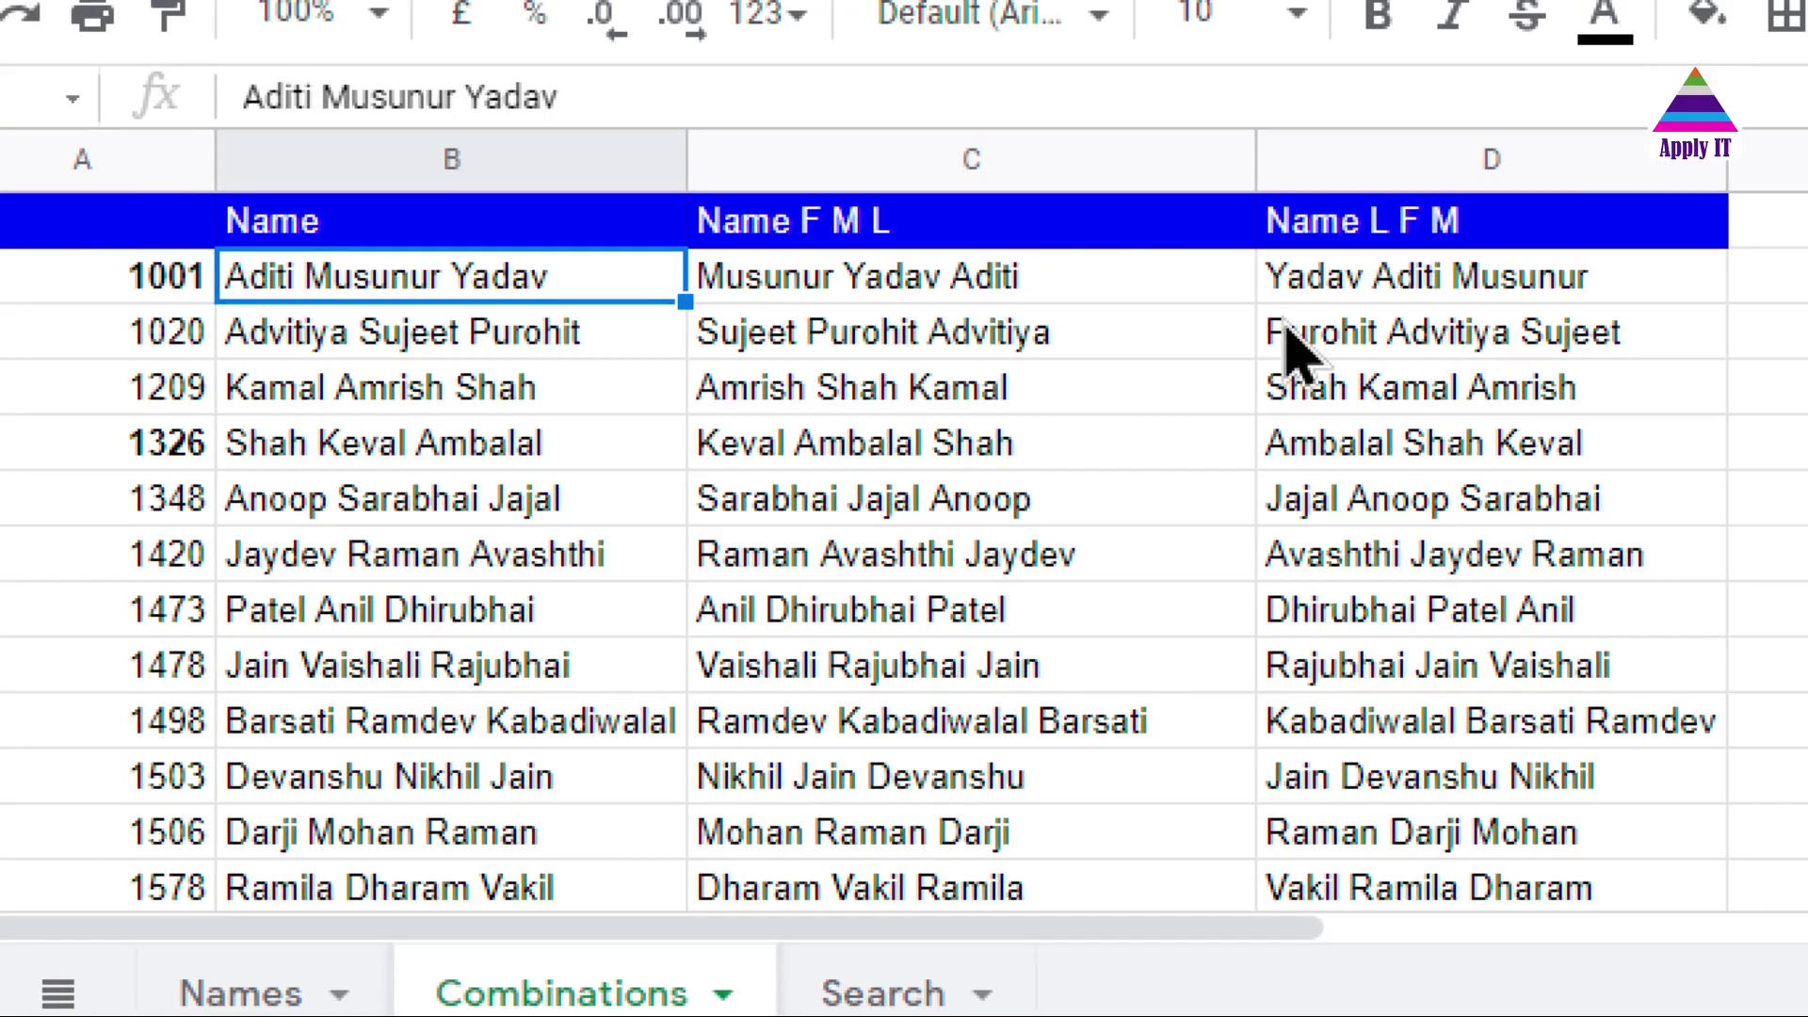
click(1010, 232)
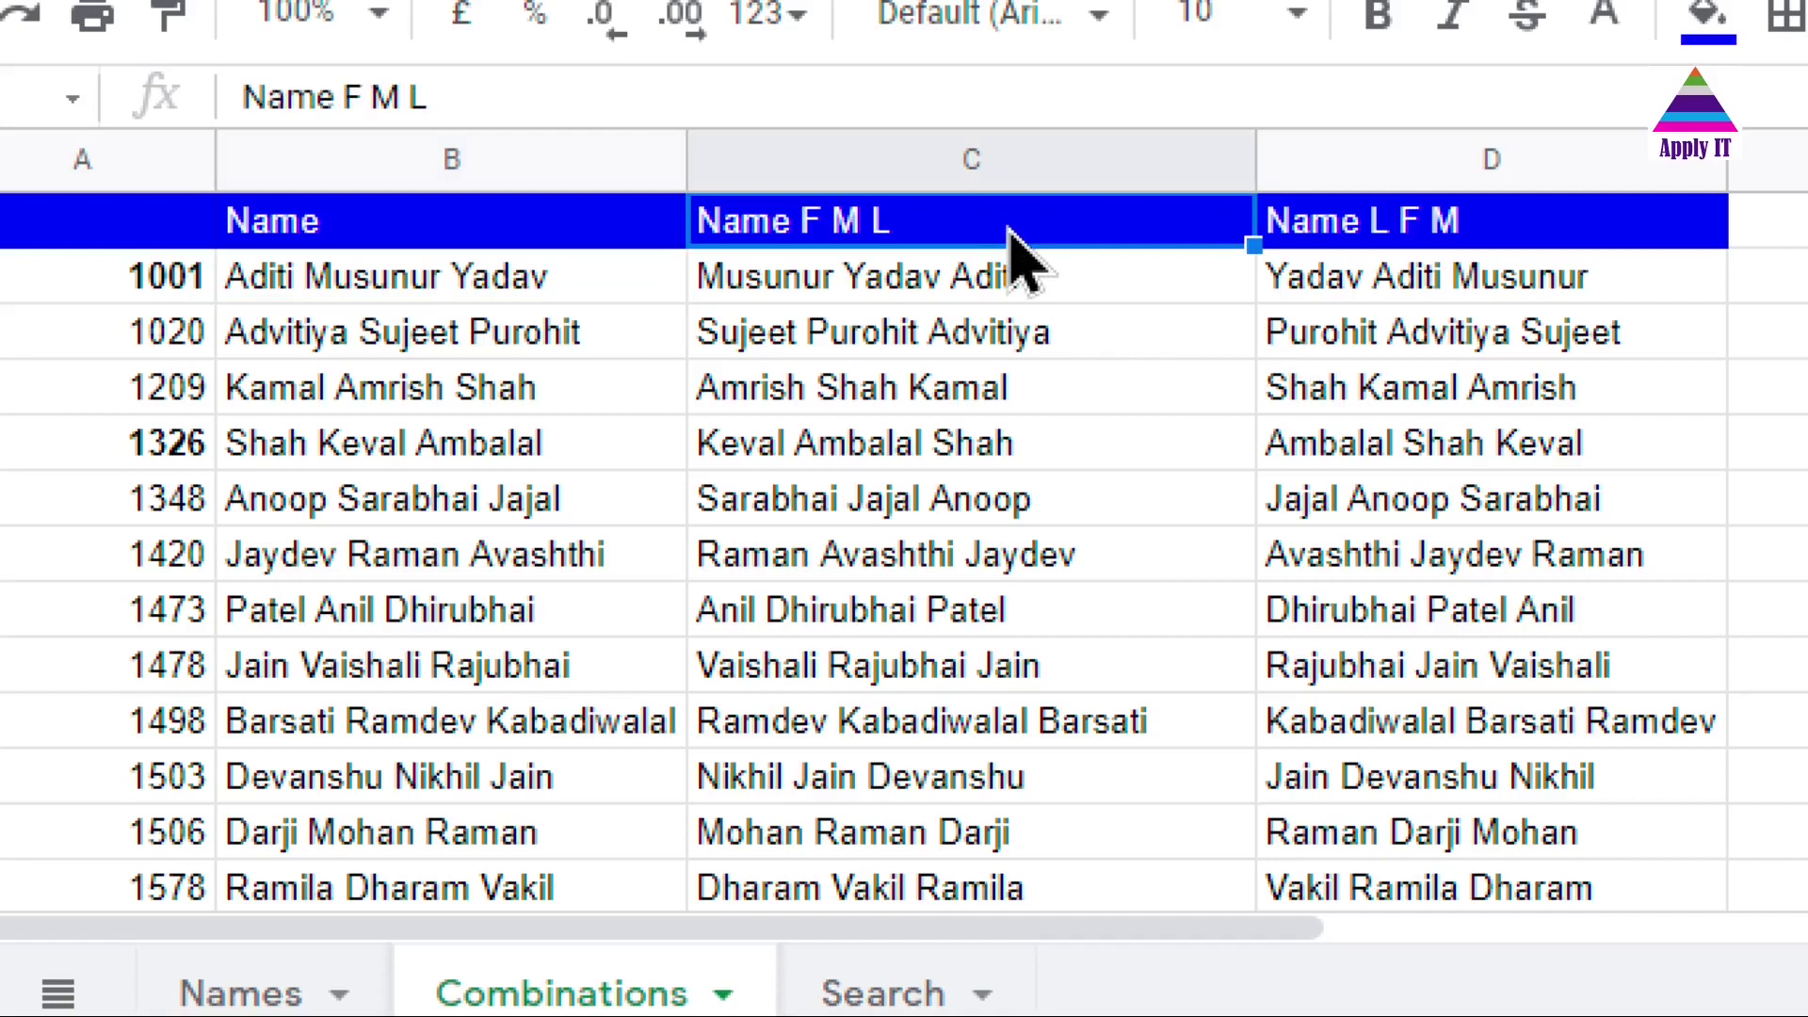
click(1368, 241)
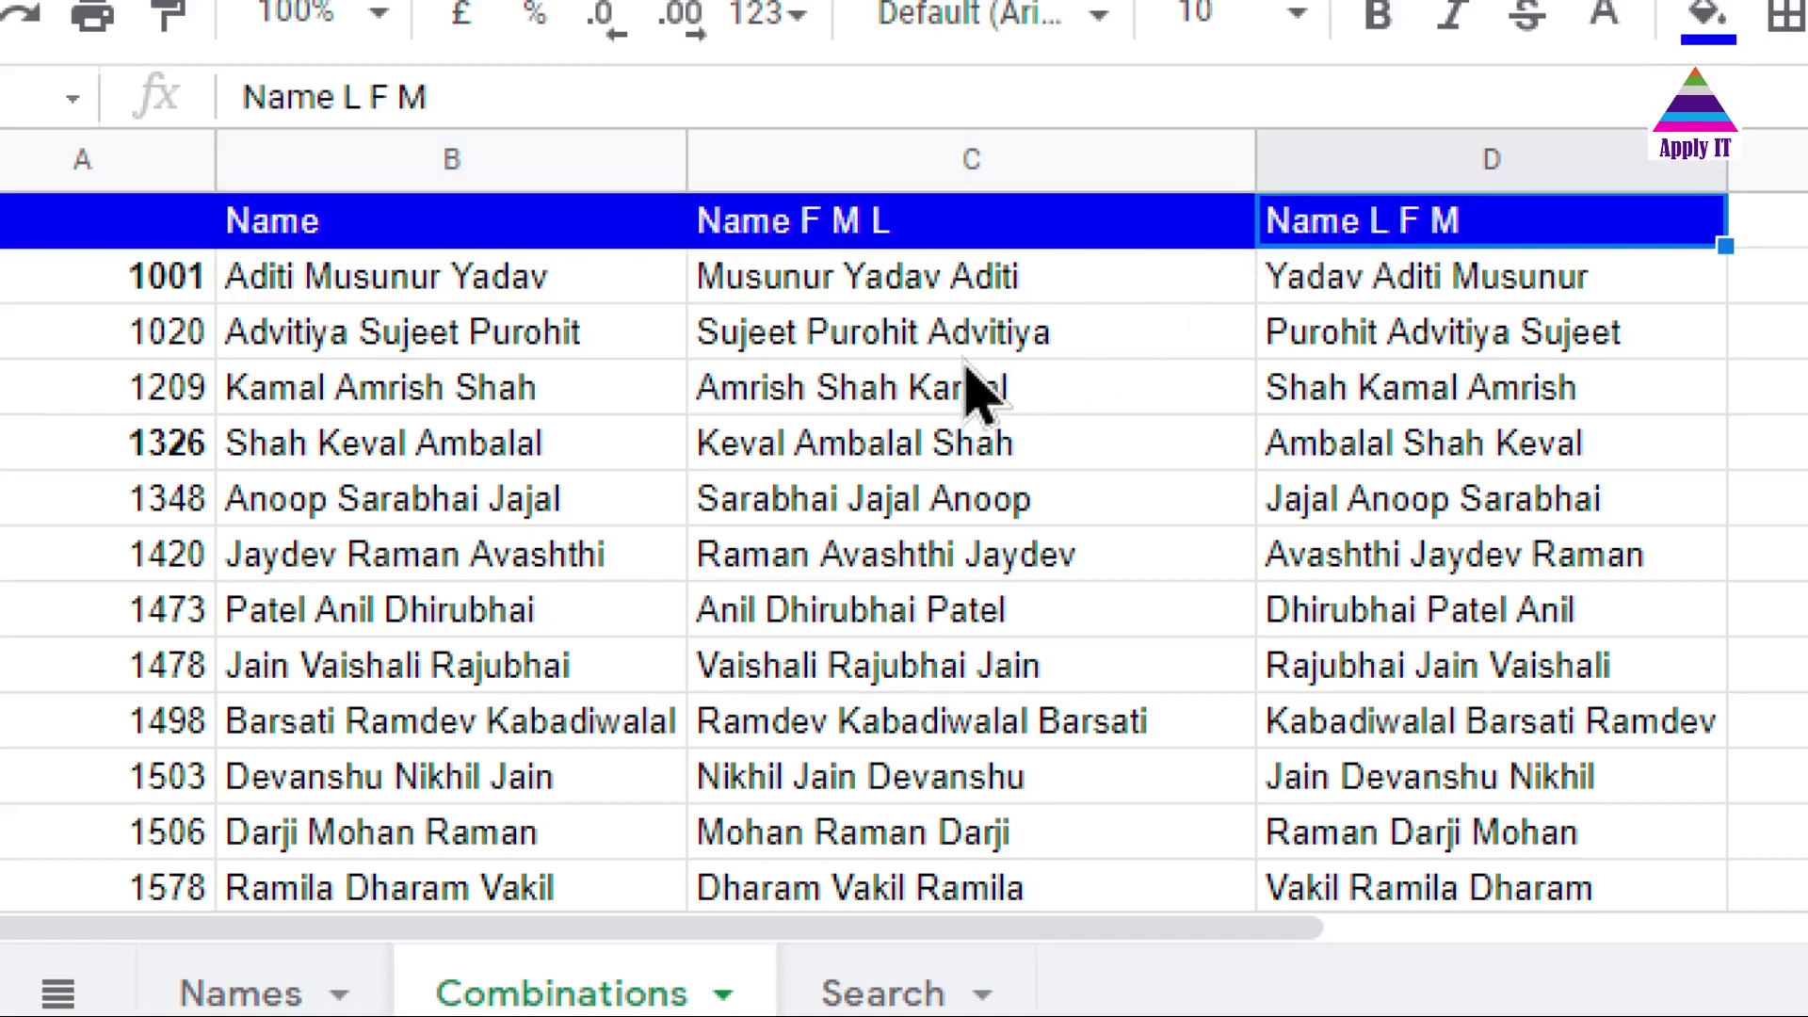
Clear the Name F M L formulas in C2:C4 of the Combinations sheet
click(939, 294)
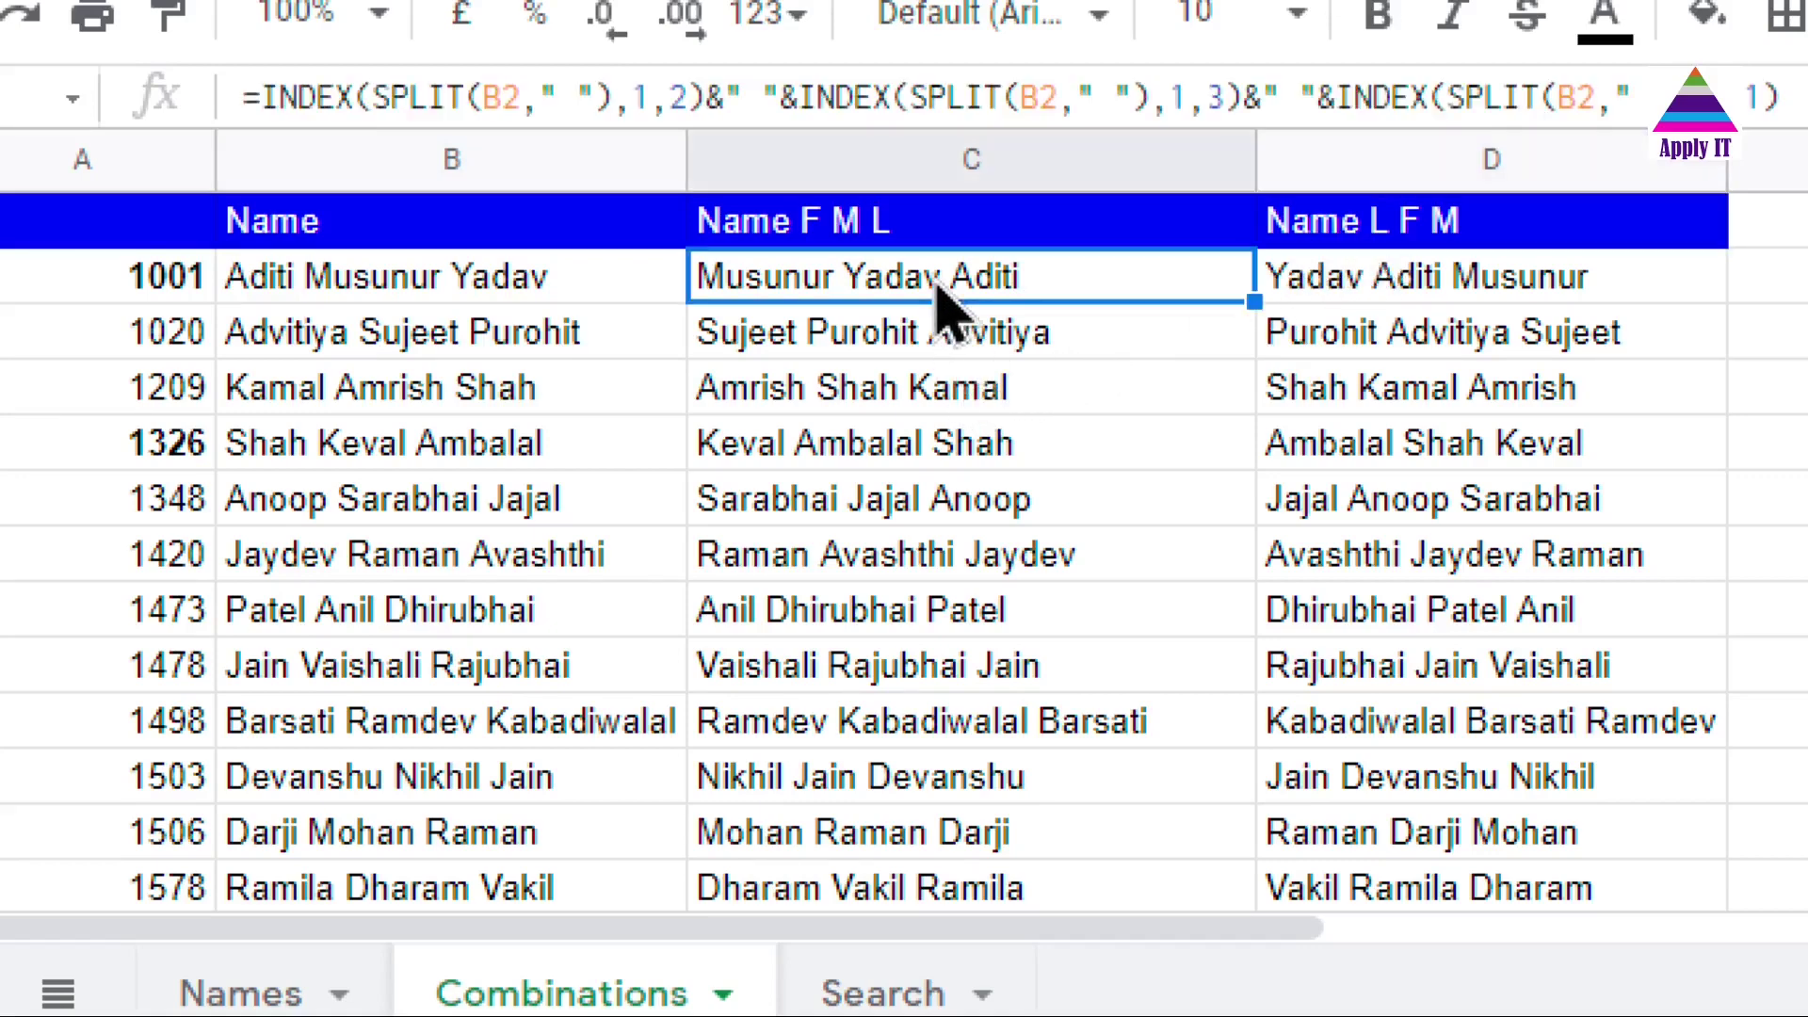
key(shift+Down)
key(shift+Down)
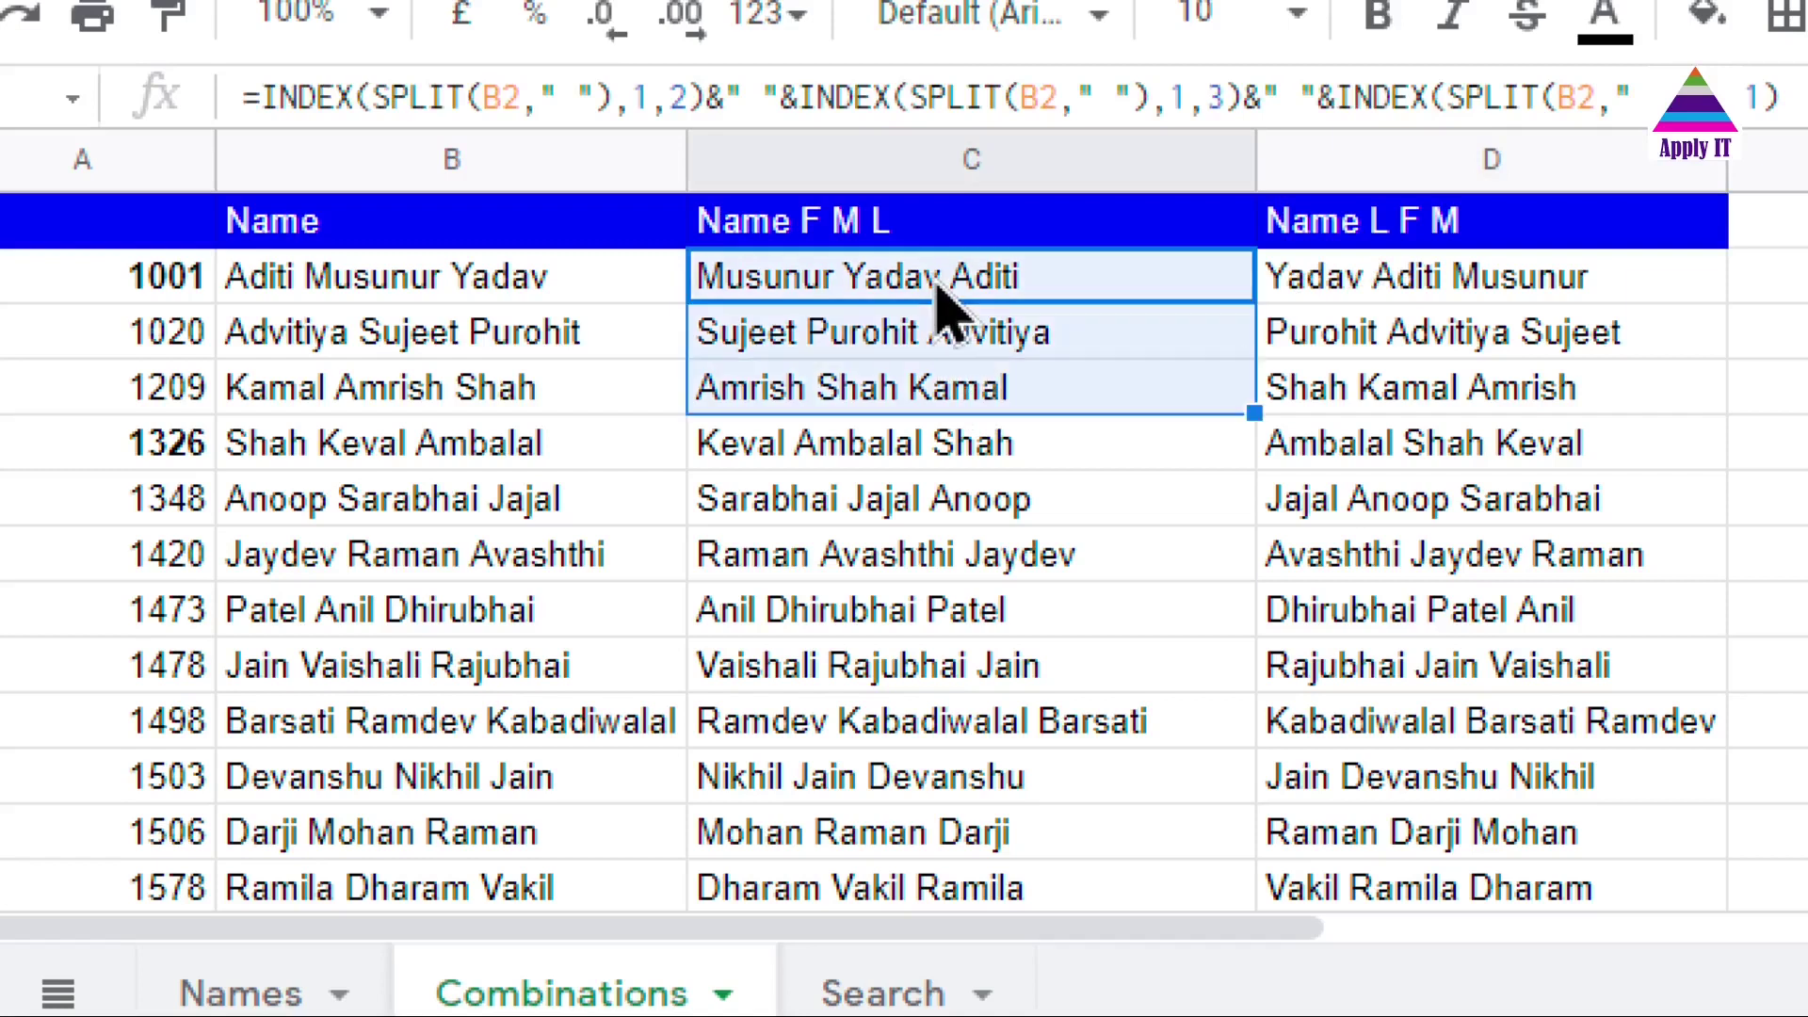
key(Delete)
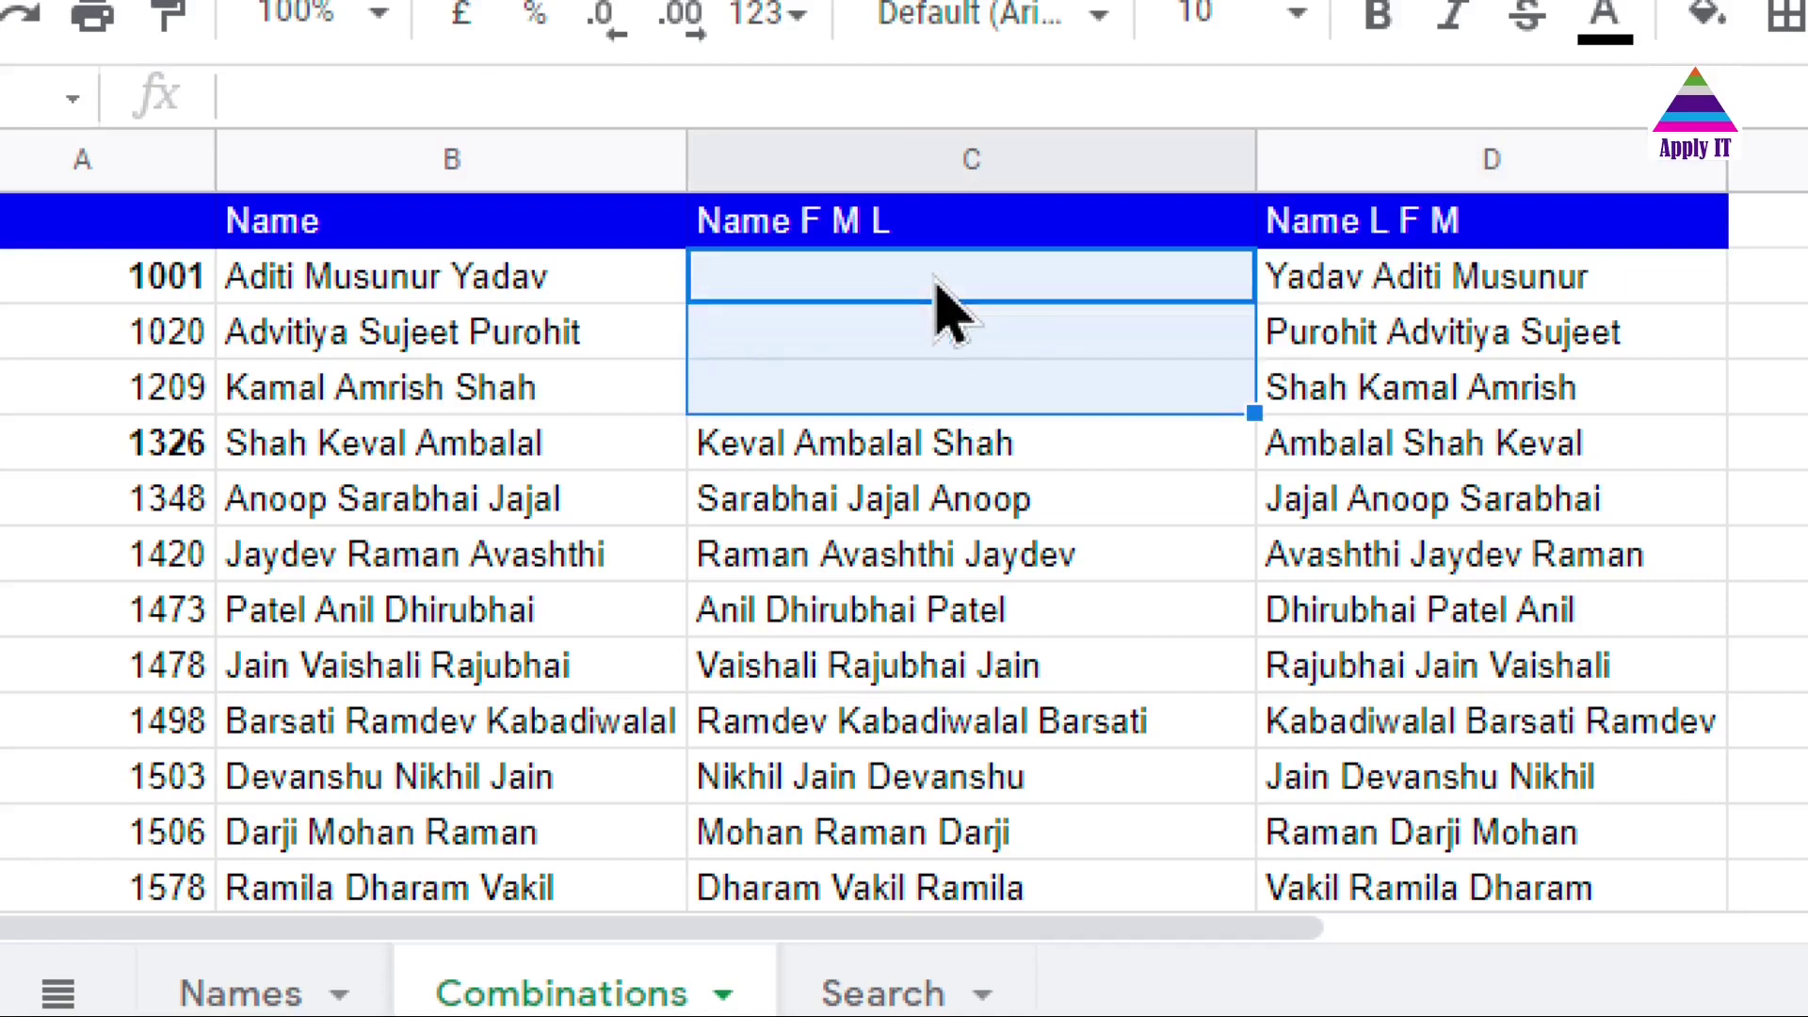
key(Down)
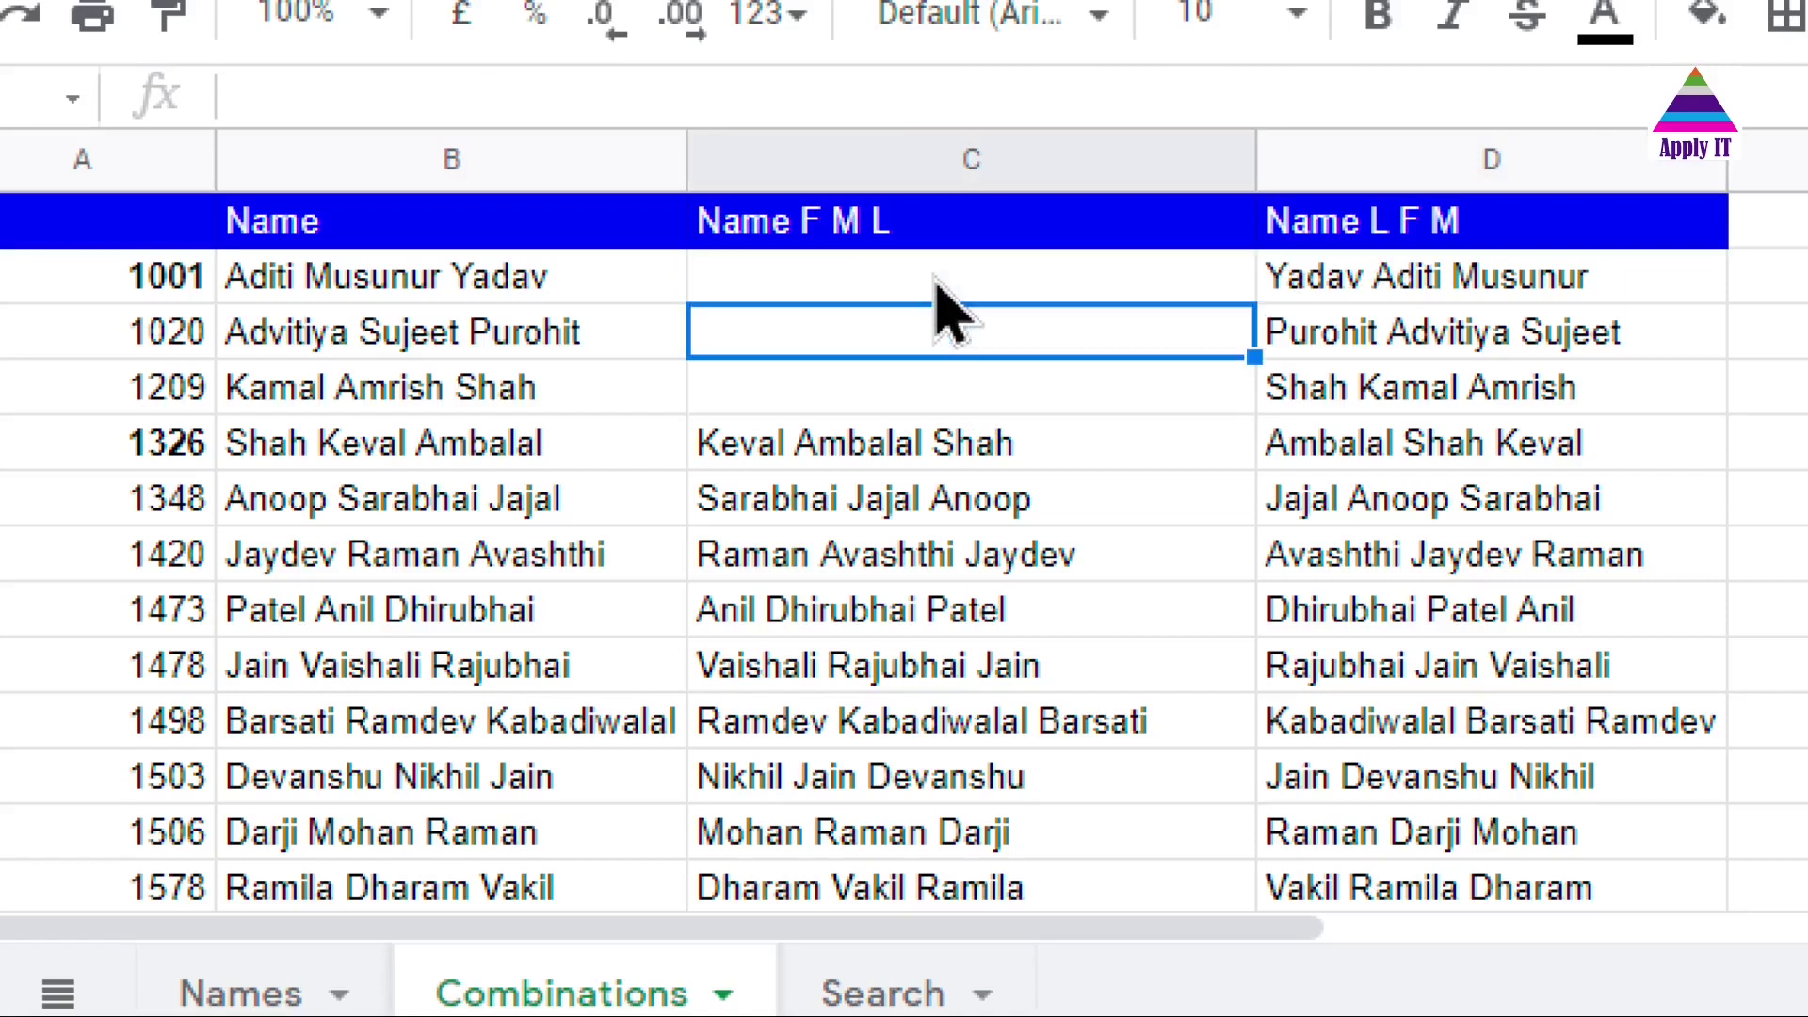
Clear the Name F M L formulas in C6:C21, leaving only the formula in C5
key(Down)
key(Down)
key(Down)
key(Up)
key(shift+Down)
key(shift+Down)
key(shift+Down)
key(shift+Down)
key(shift+Down)
key(shift+Down)
key(shift+Down)
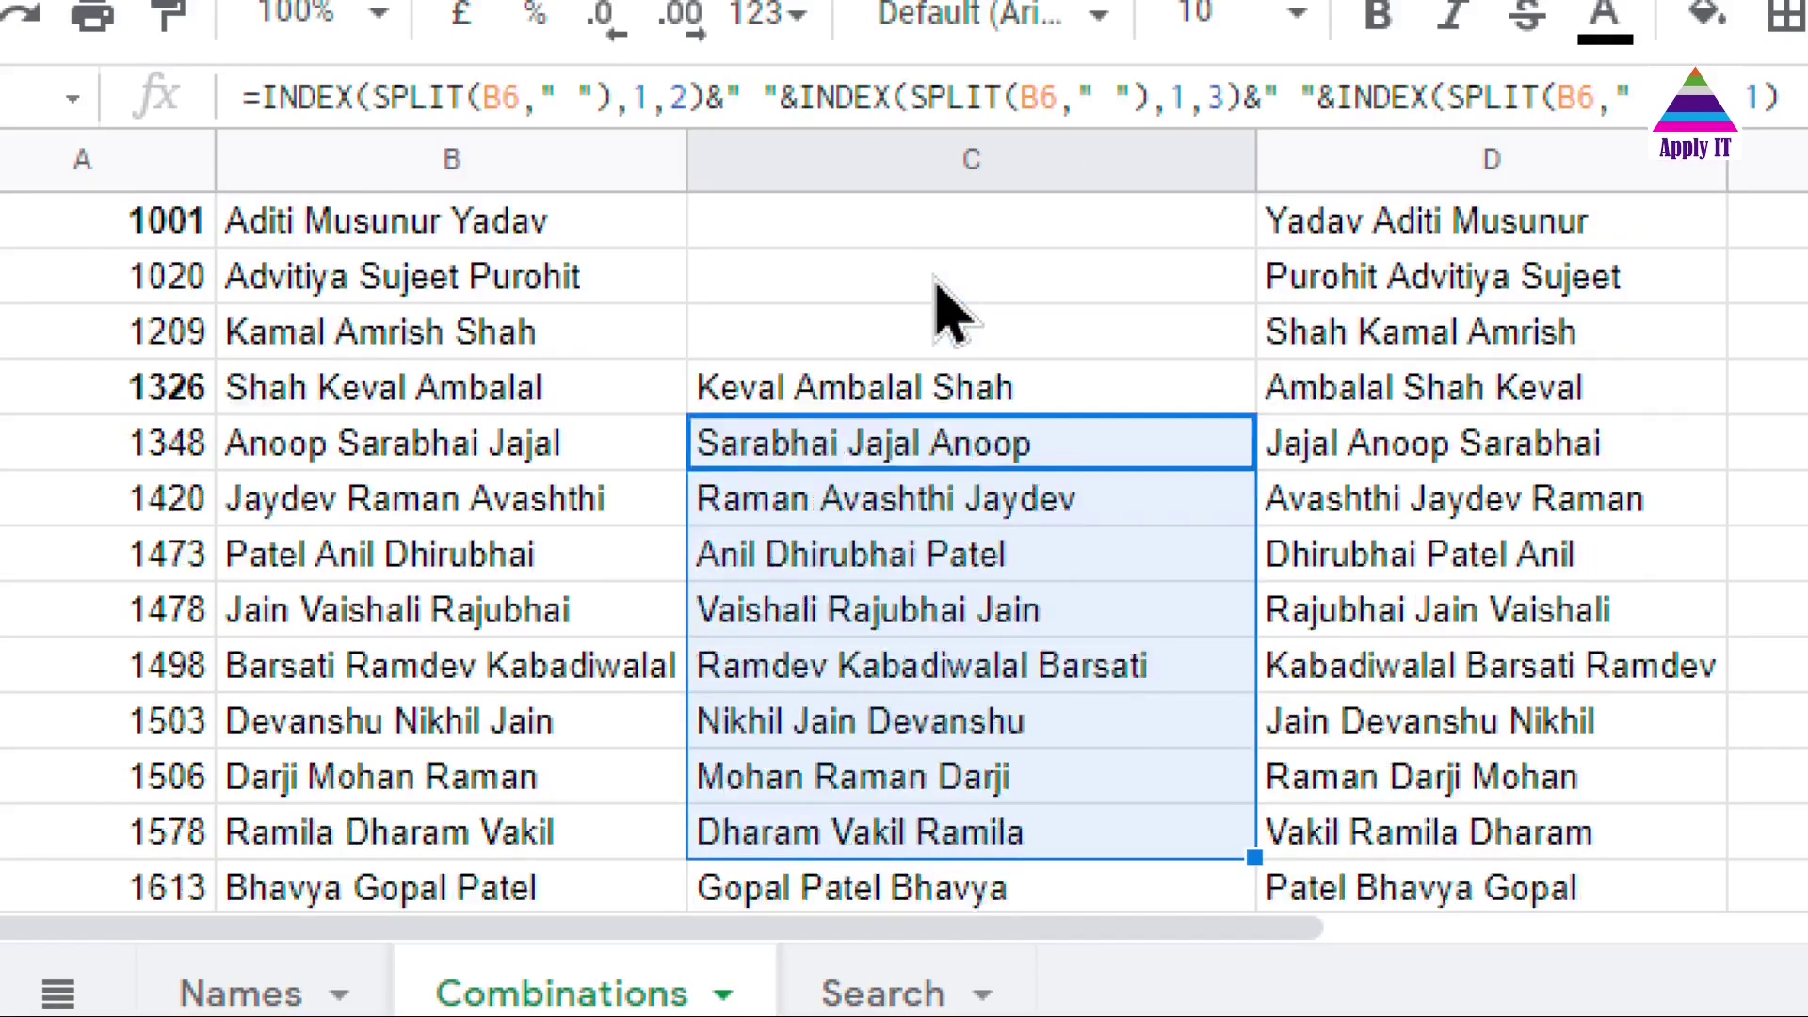
key(shift+Down)
key(shift+Down)
key(shift+Down)
key(shift+Down)
key(shift+Down)
key(shift+Down)
key(shift+Down)
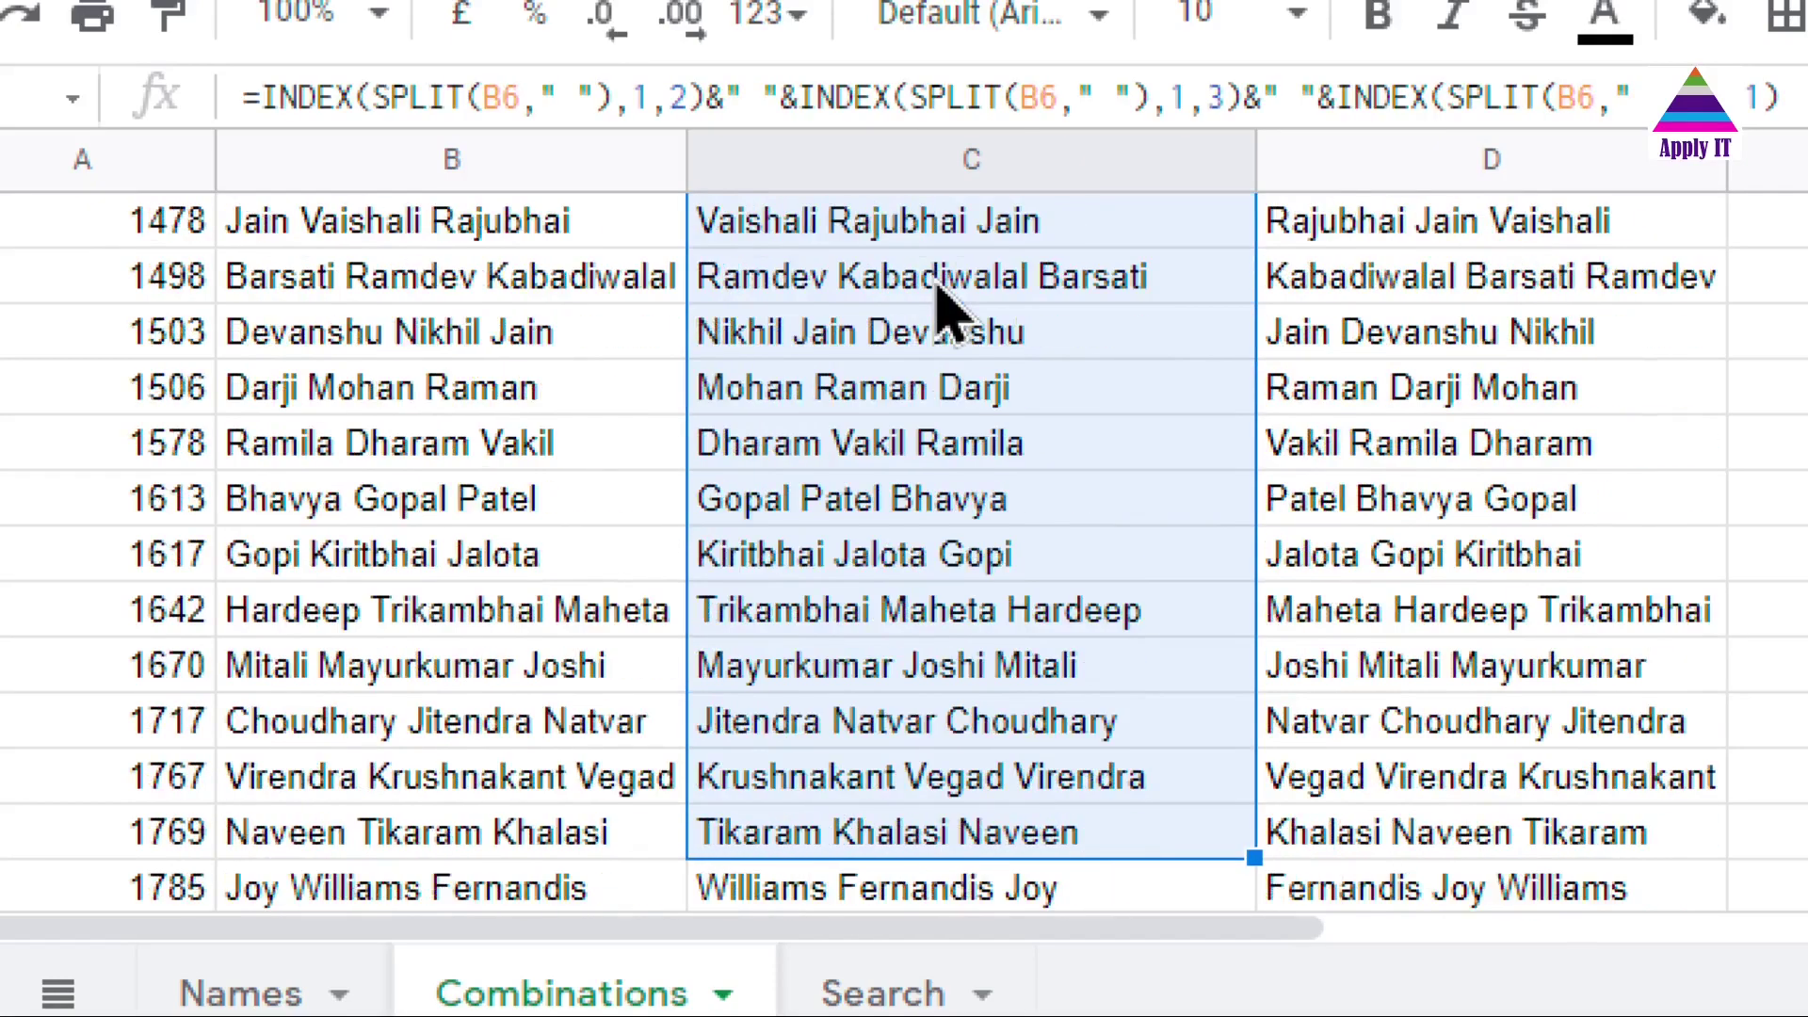
key(shift+Down)
key(Delete)
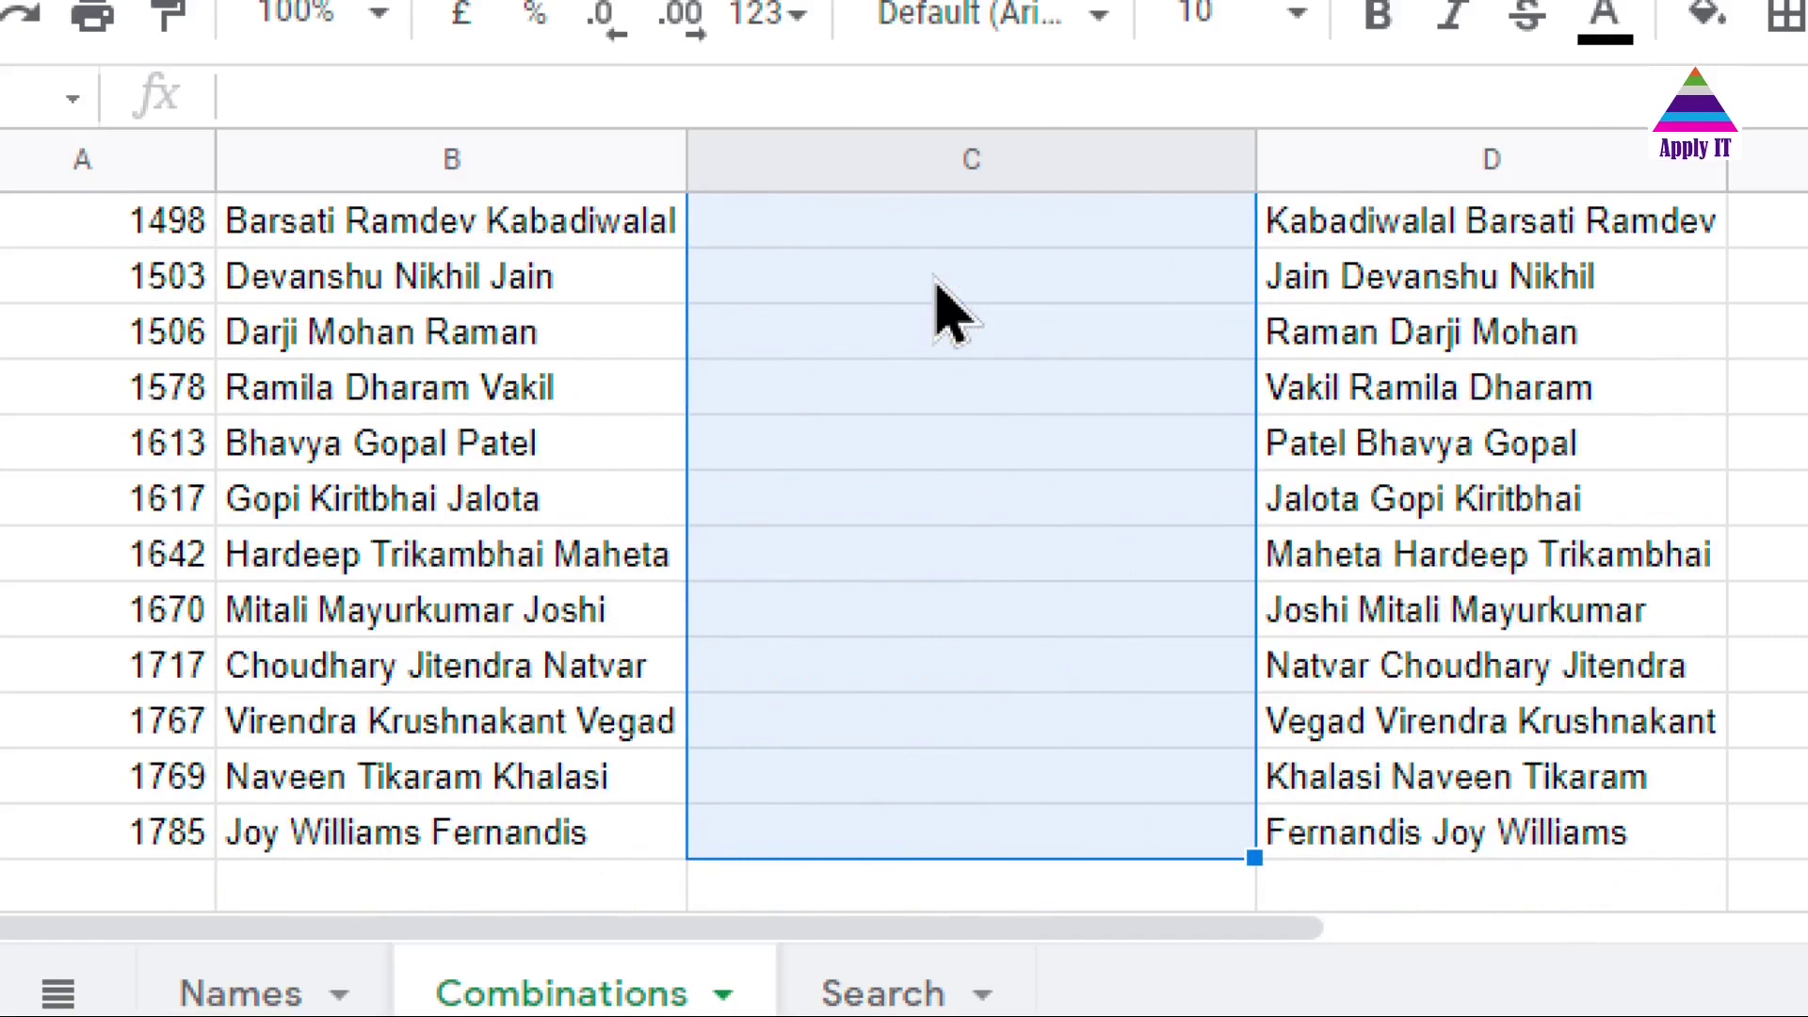
key(Up)
key(Up)
key(Up)
key(Up)
key(Up)
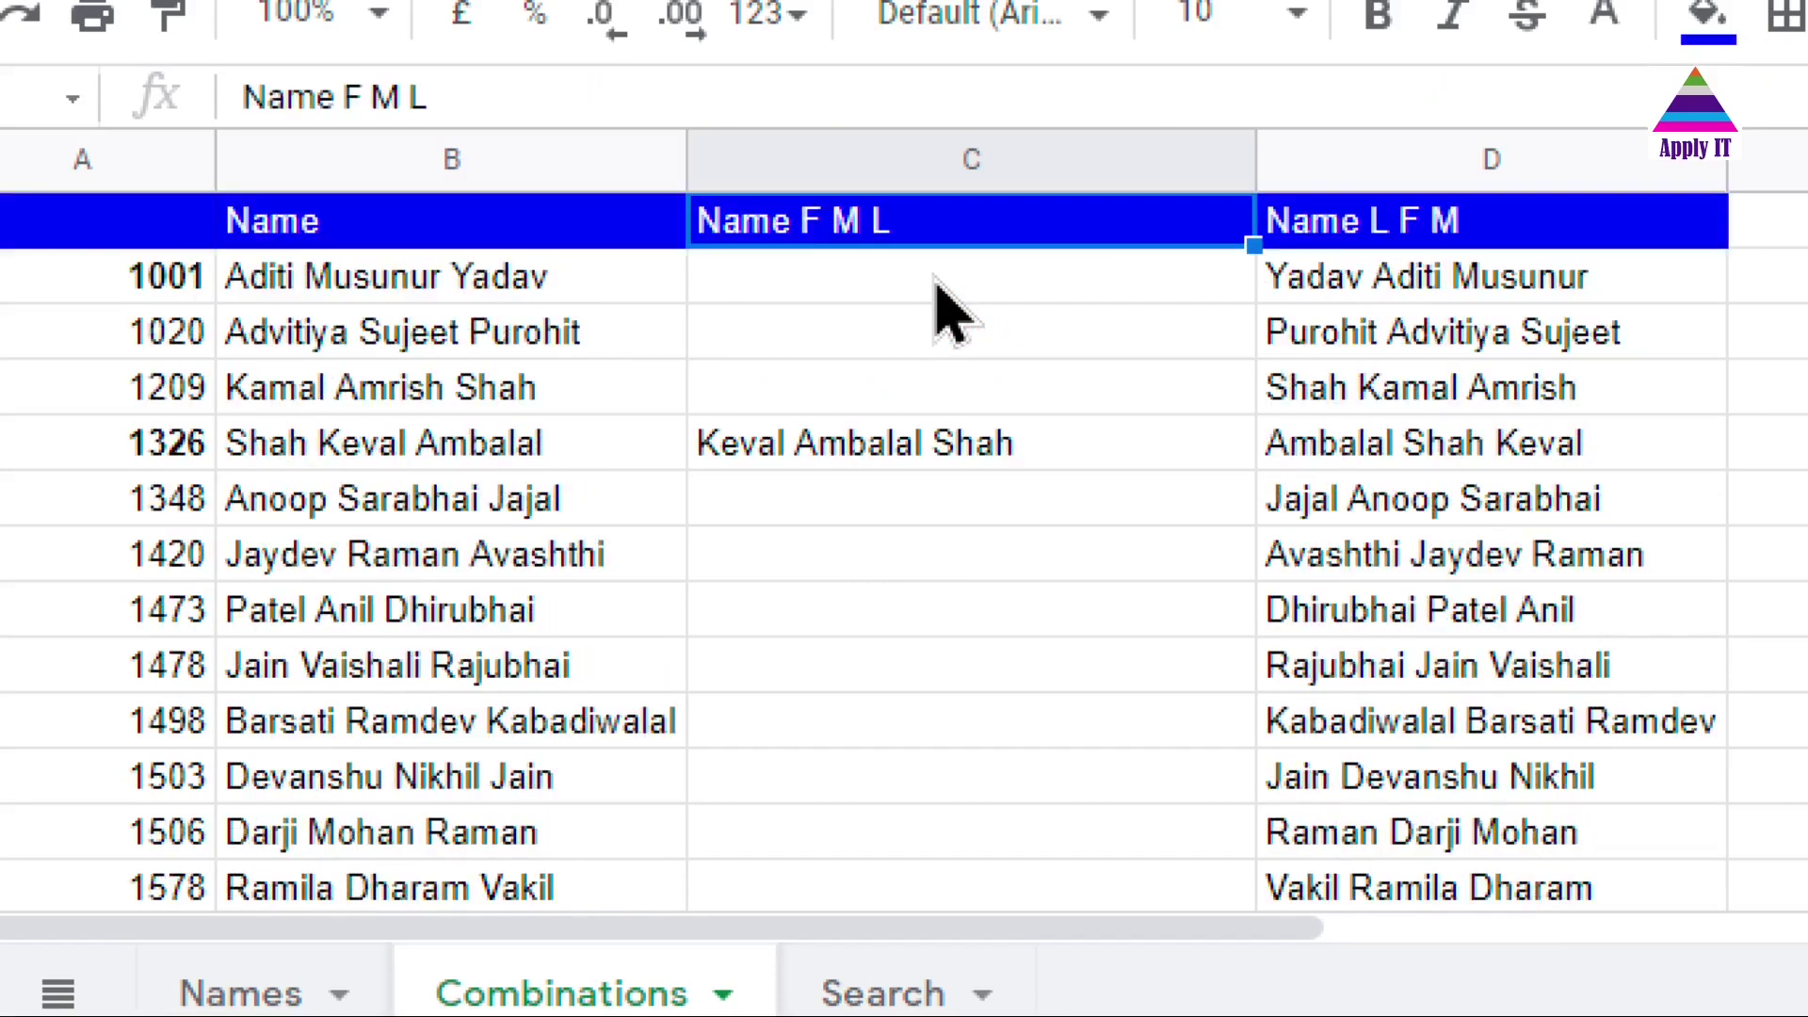
Clear the Name L F M formulas in D3:D21, leaving only the formula in D2
key(Down)
key(Down)
key(Down)
key(Down)
key(Right)
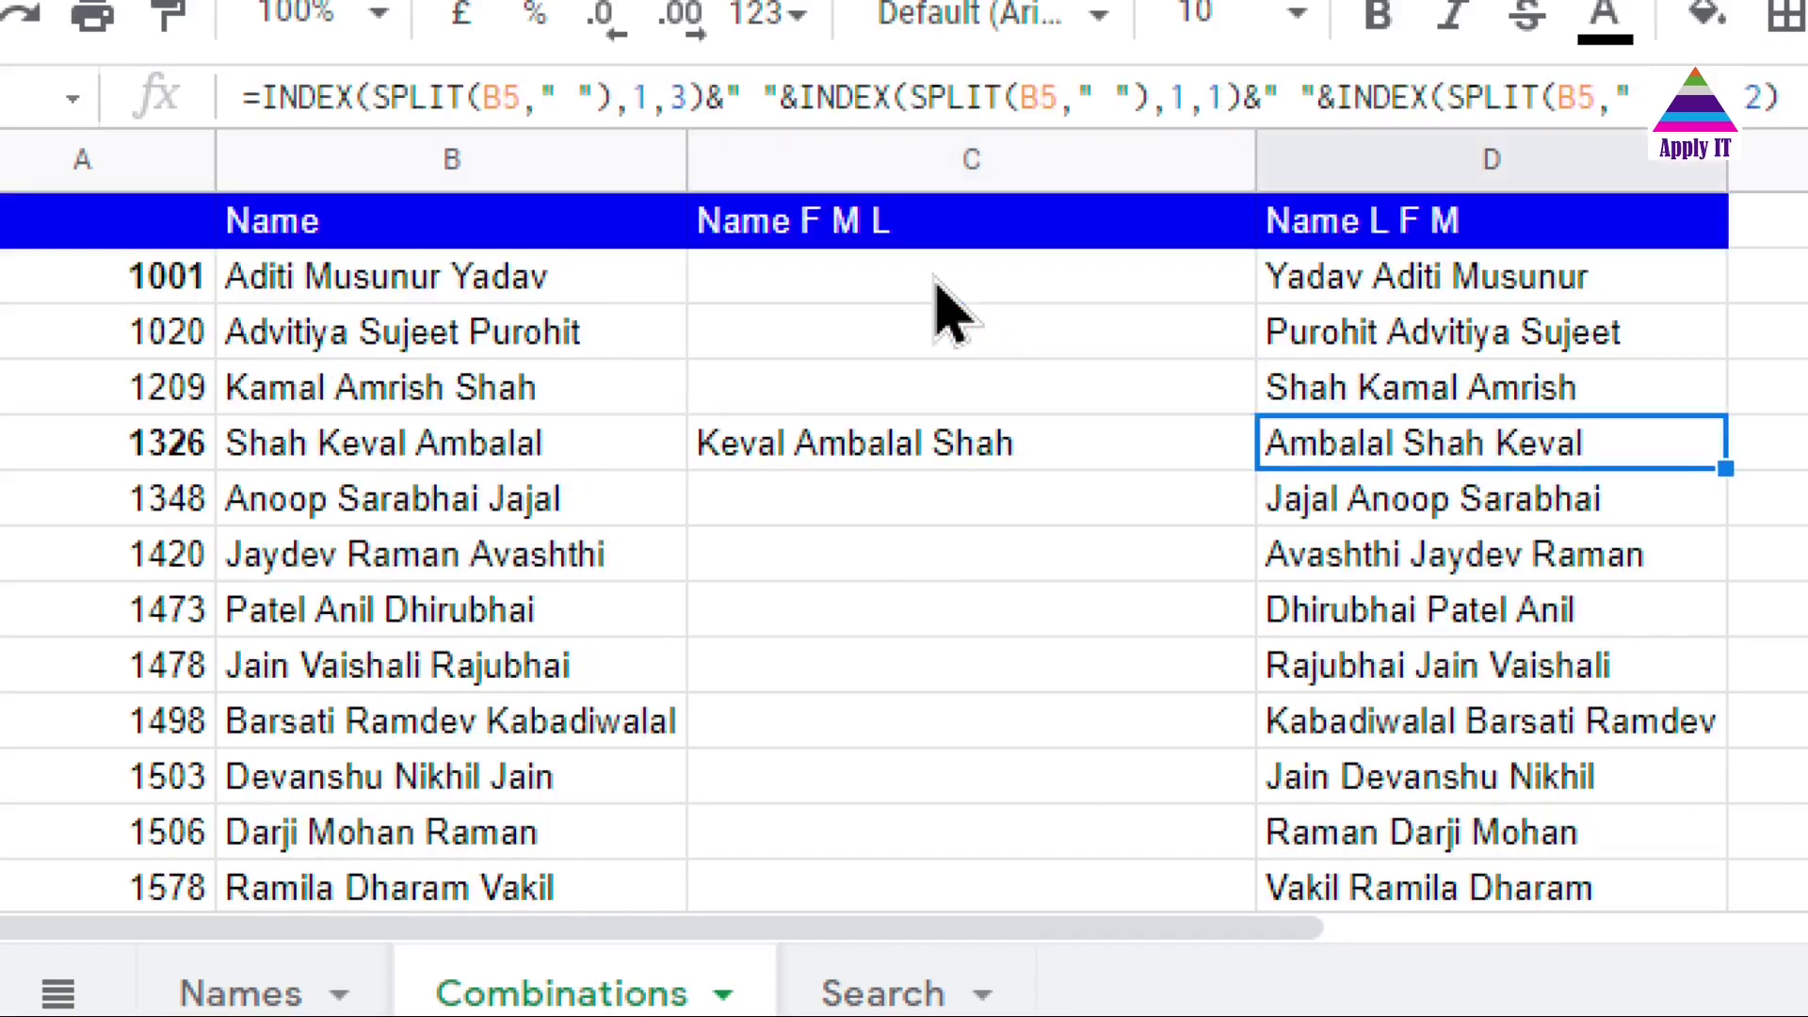
key(shift+Down)
key(shift+Down)
key(shift+Down)
key(shift+Down)
key(shift+Down)
key(shift+Down)
key(Up)
key(Up)
key(Up)
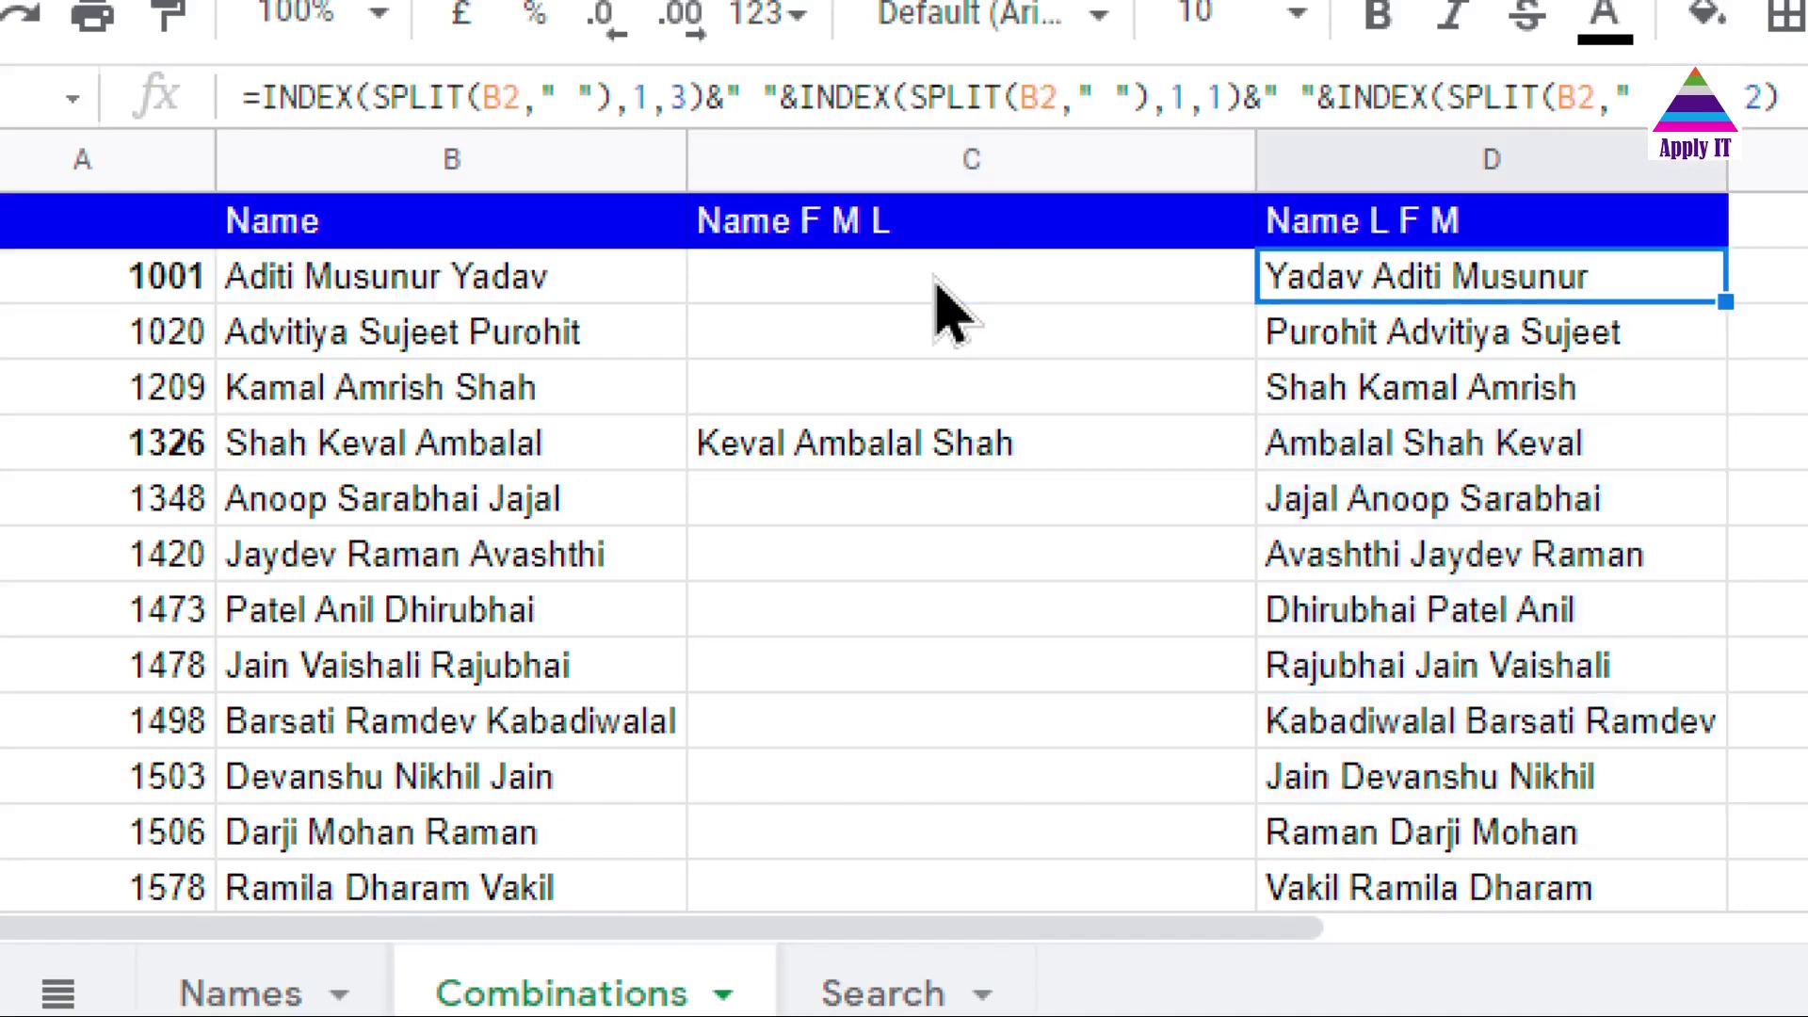
key(Down)
key(shift+Down)
key(shift+Down)
key(shift+Down)
key(shift+Down)
key(shift+Down)
key(shift+Down)
key(shift+Down)
key(shift+Down)
key(shift+Down)
key(shift+Down)
key(shift+Down)
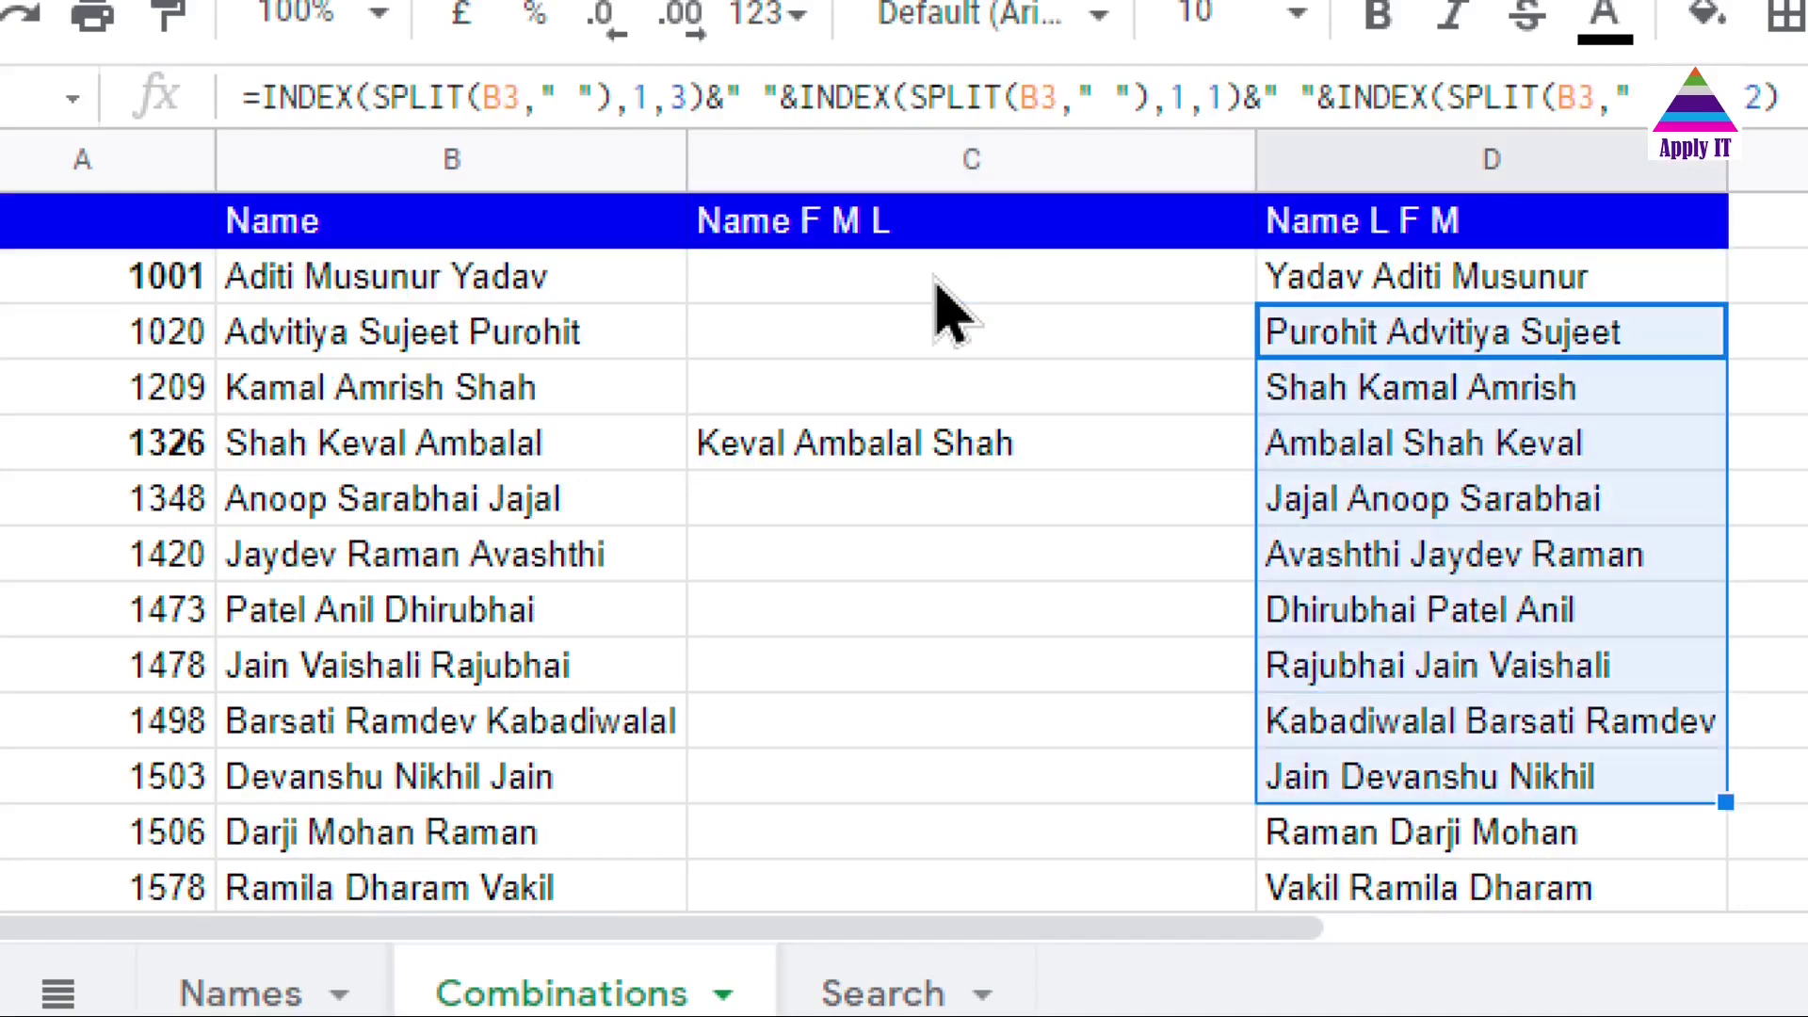
key(shift+Down)
key(shift+Down)
key(shift+Down)
key(shift+Down)
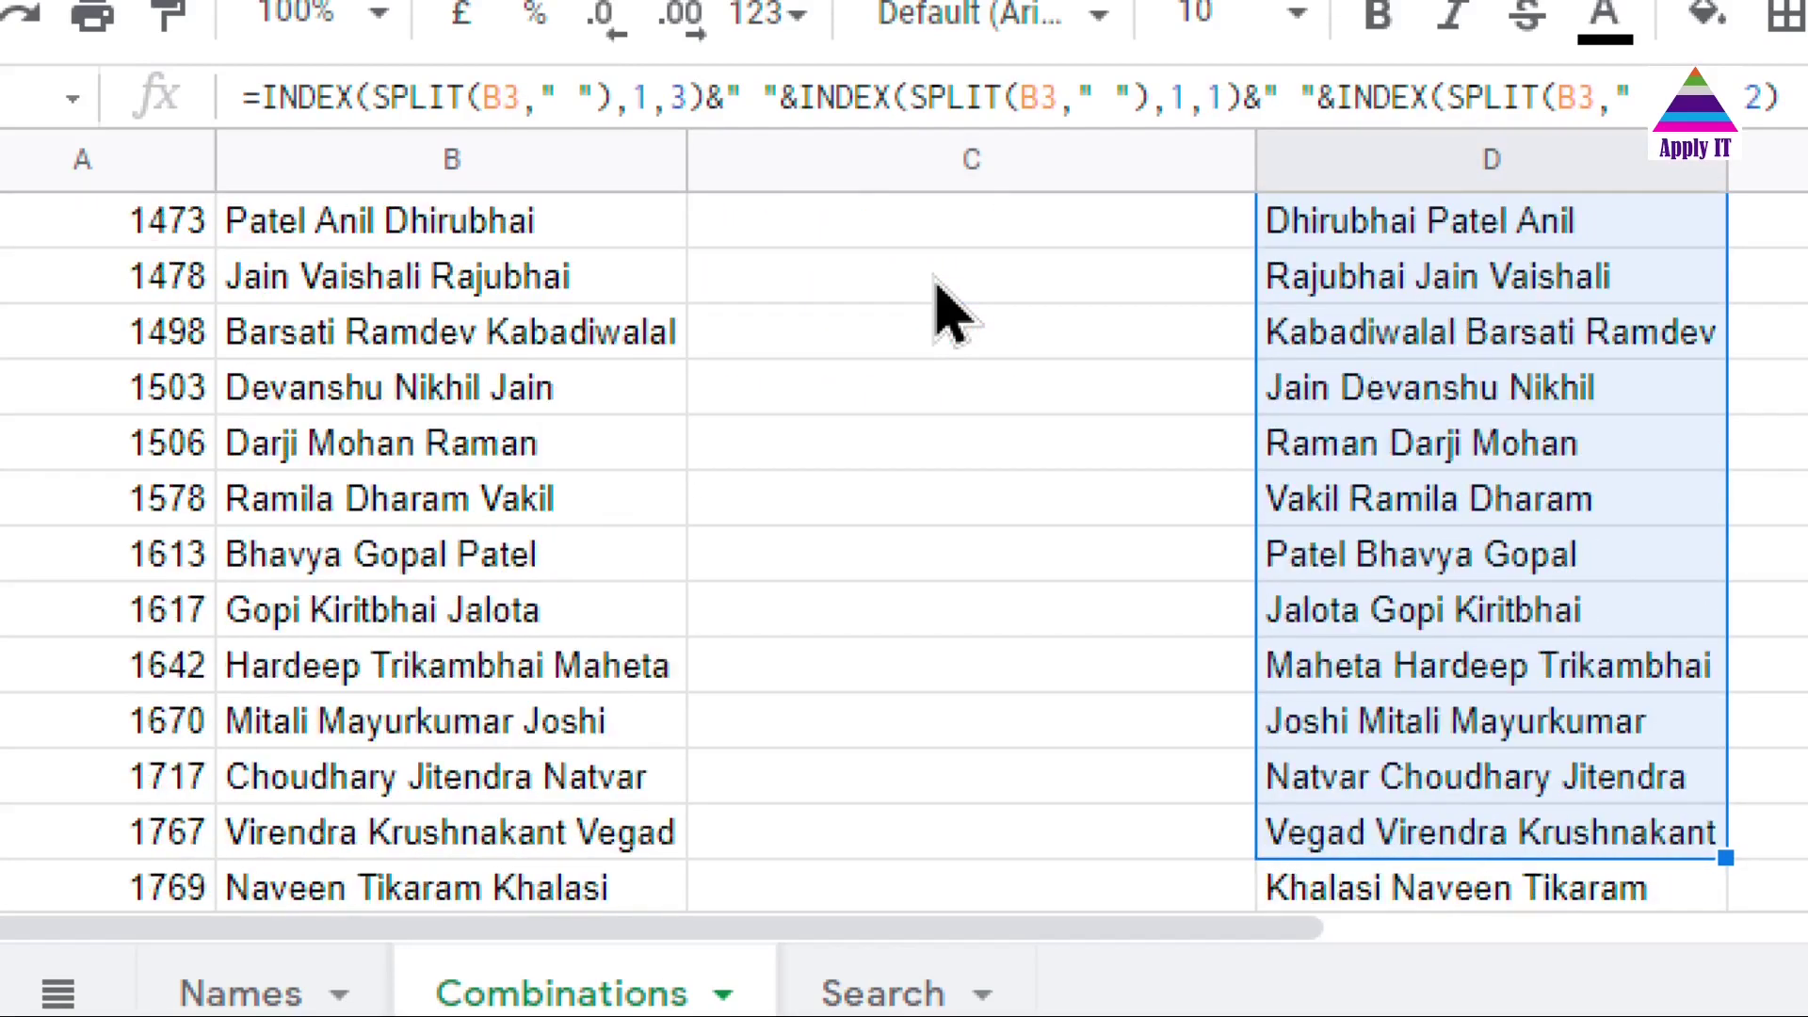
key(shift+Up)
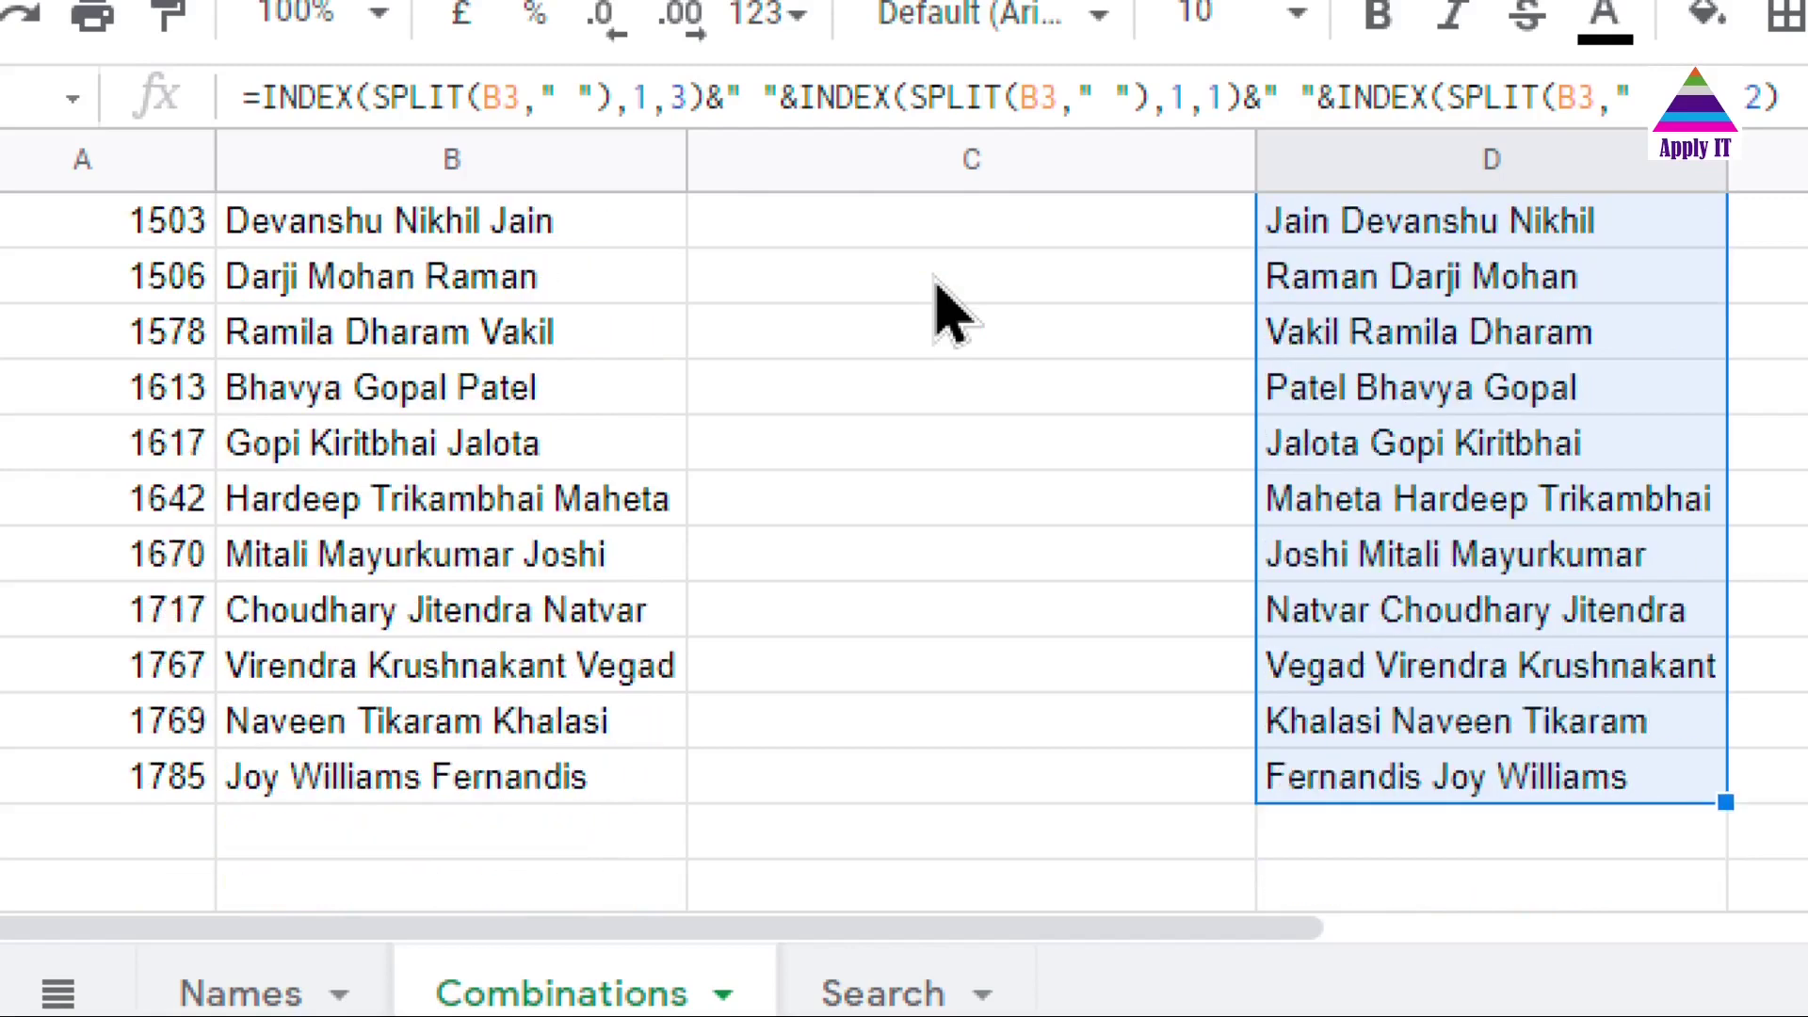
key(Delete)
key(ctrl+Up)
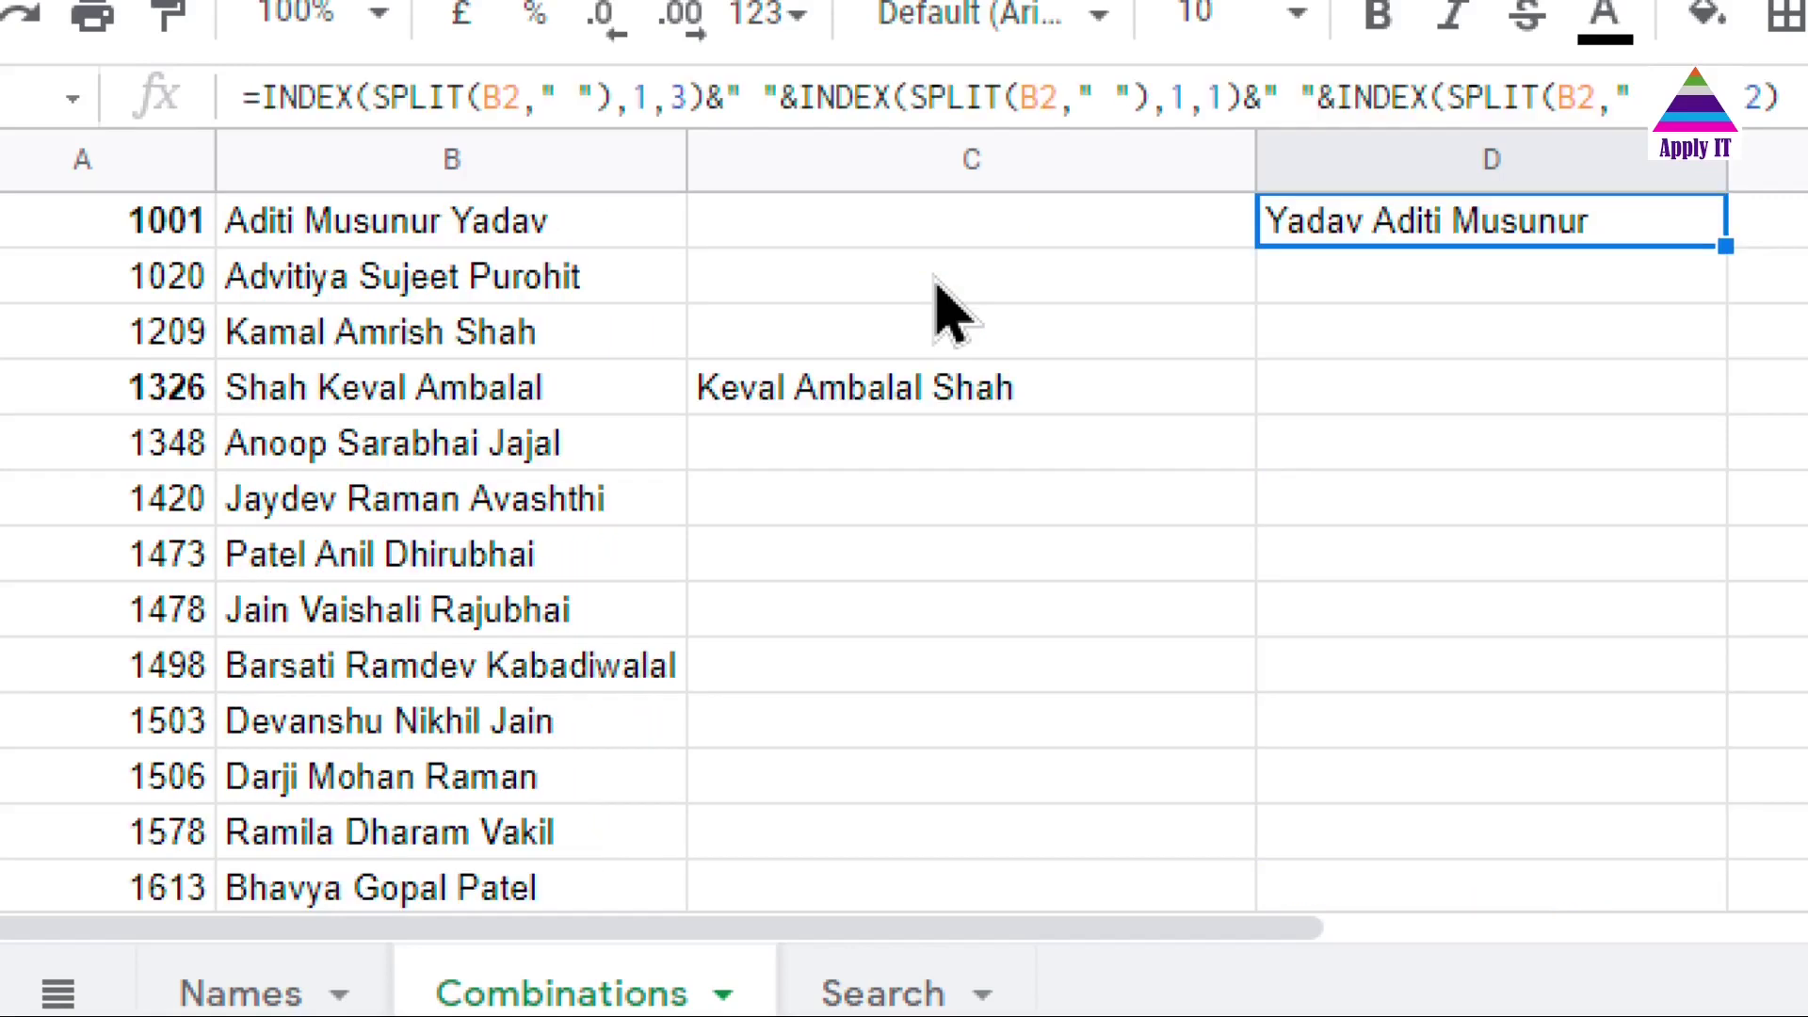
key(ctrl+Left)
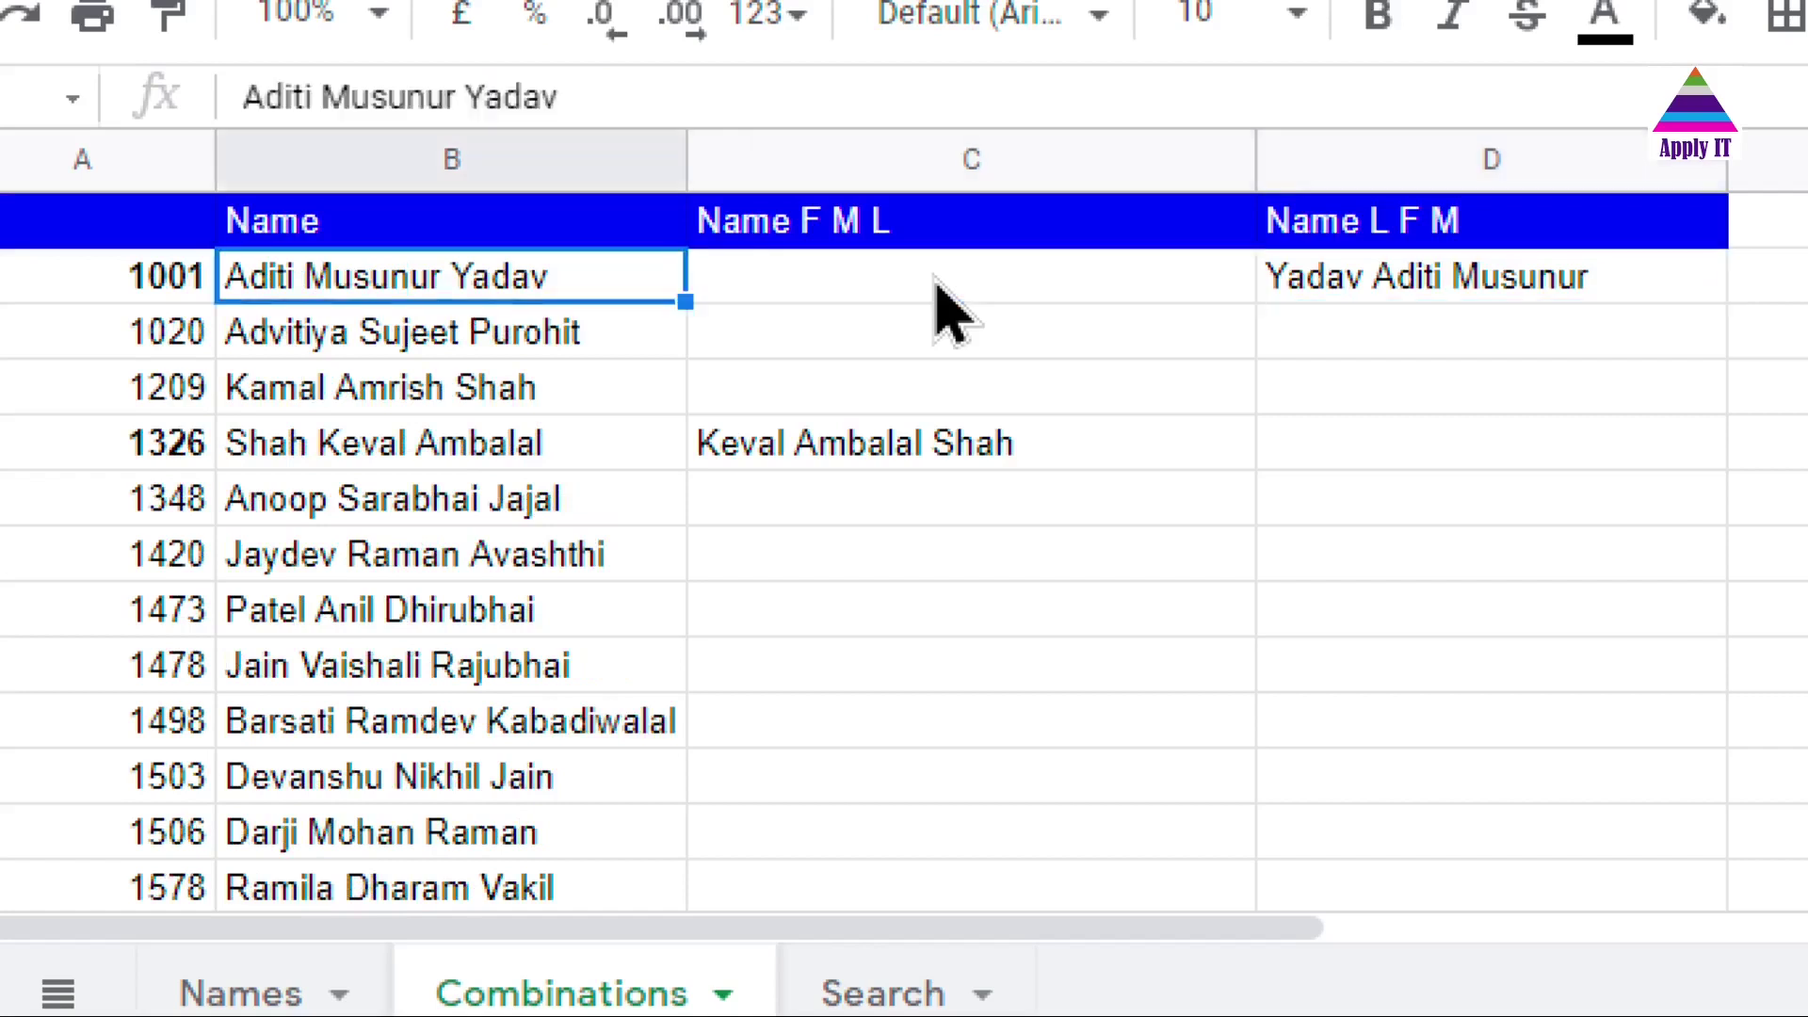
key(ctrl+Left)
key(Right)
Enter =SPLIT(B2," ") in E2 to separate the full name into its individual words
click(1292, 290)
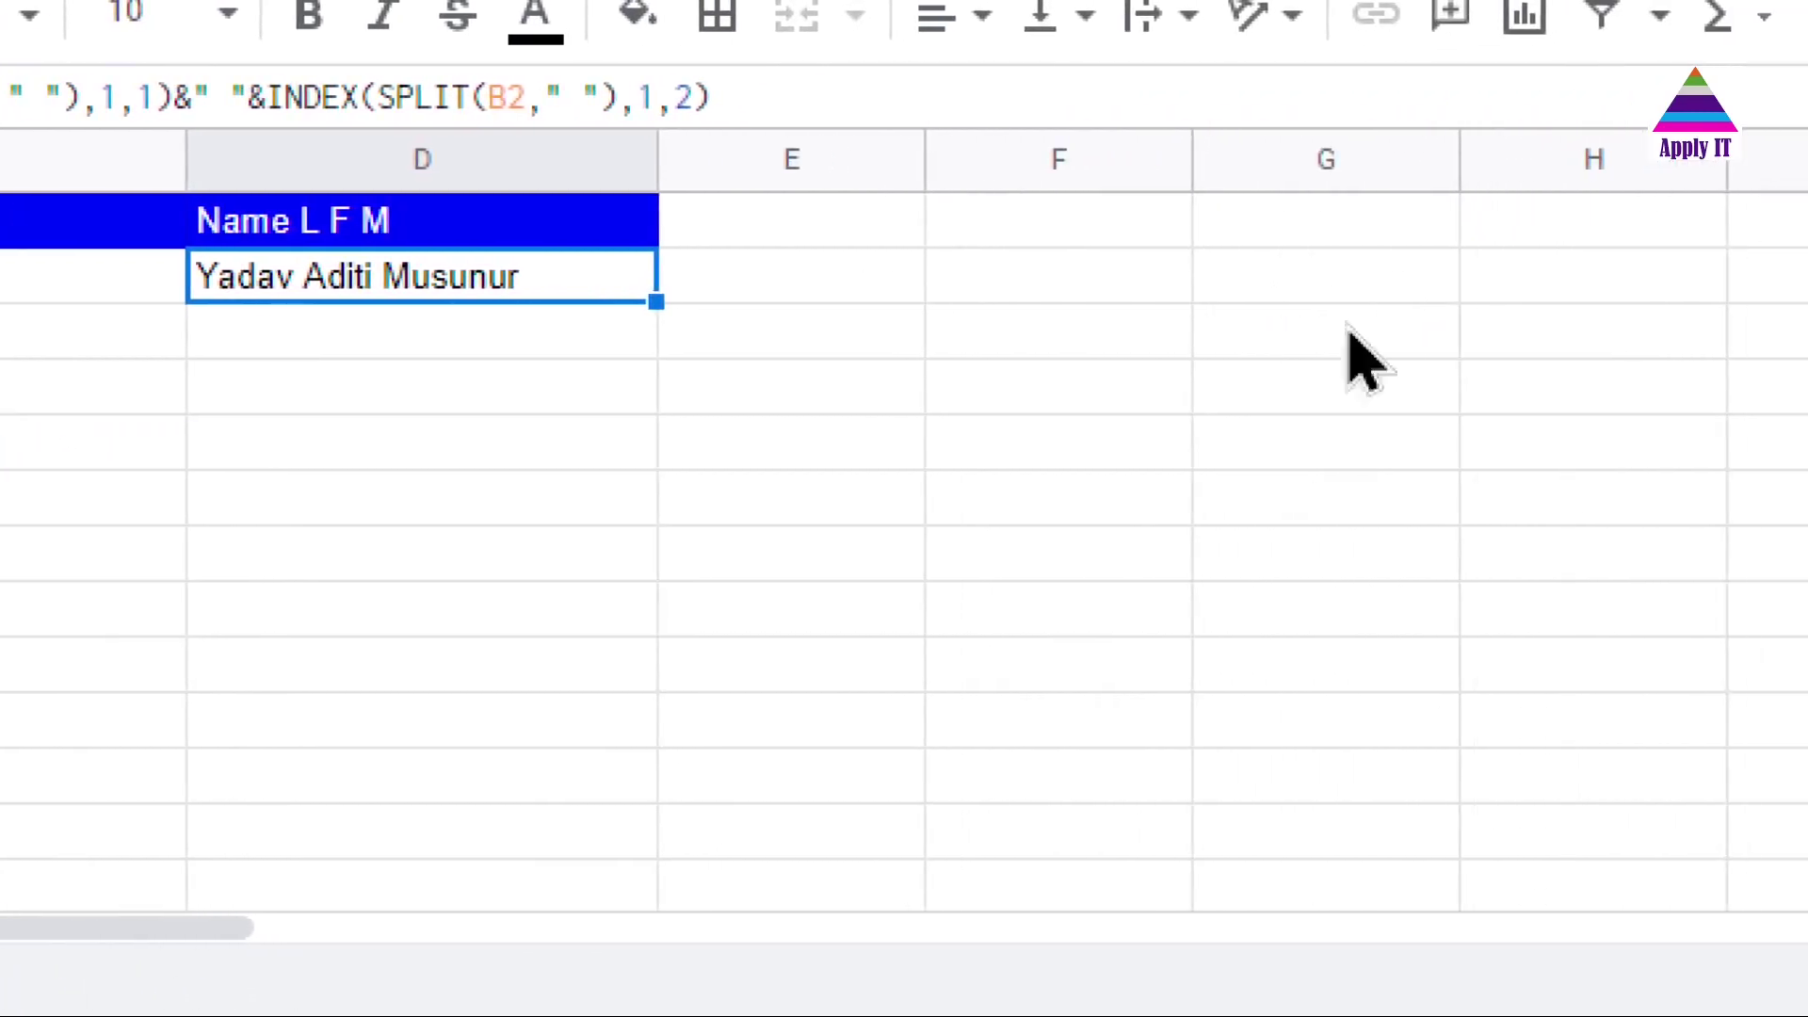
click(766, 273)
text(=)
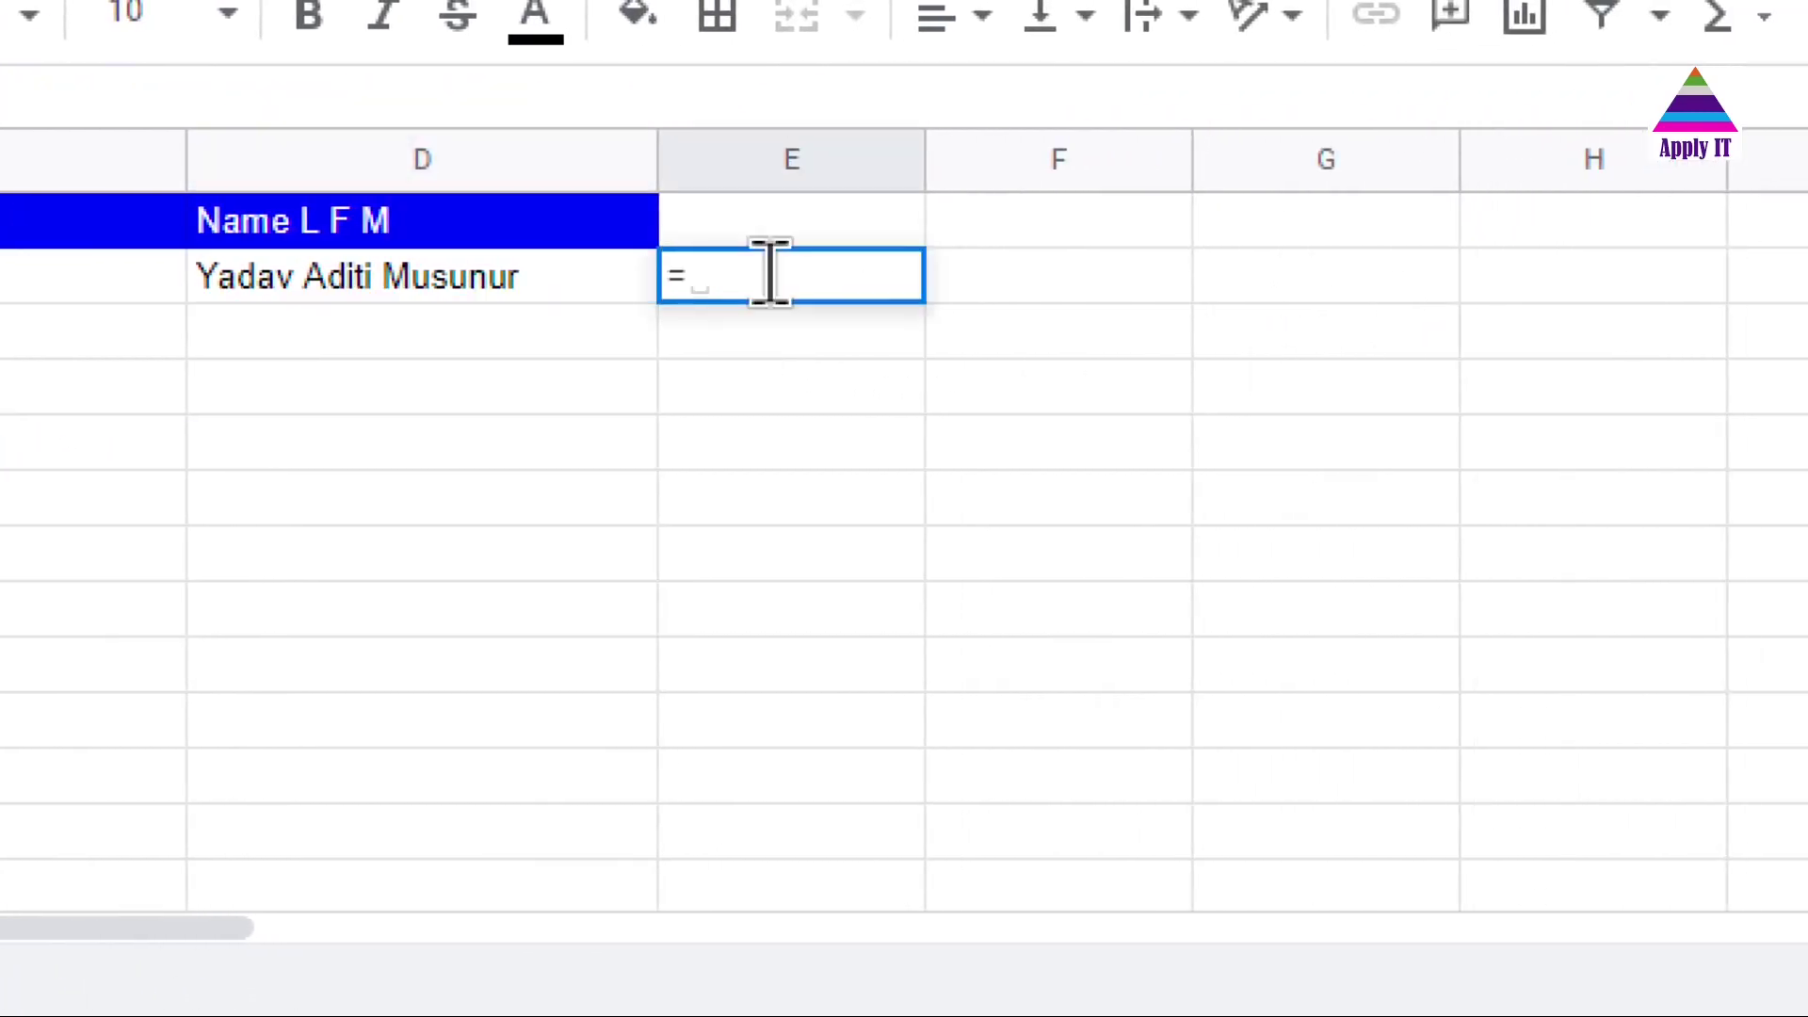
text(SPLIT)
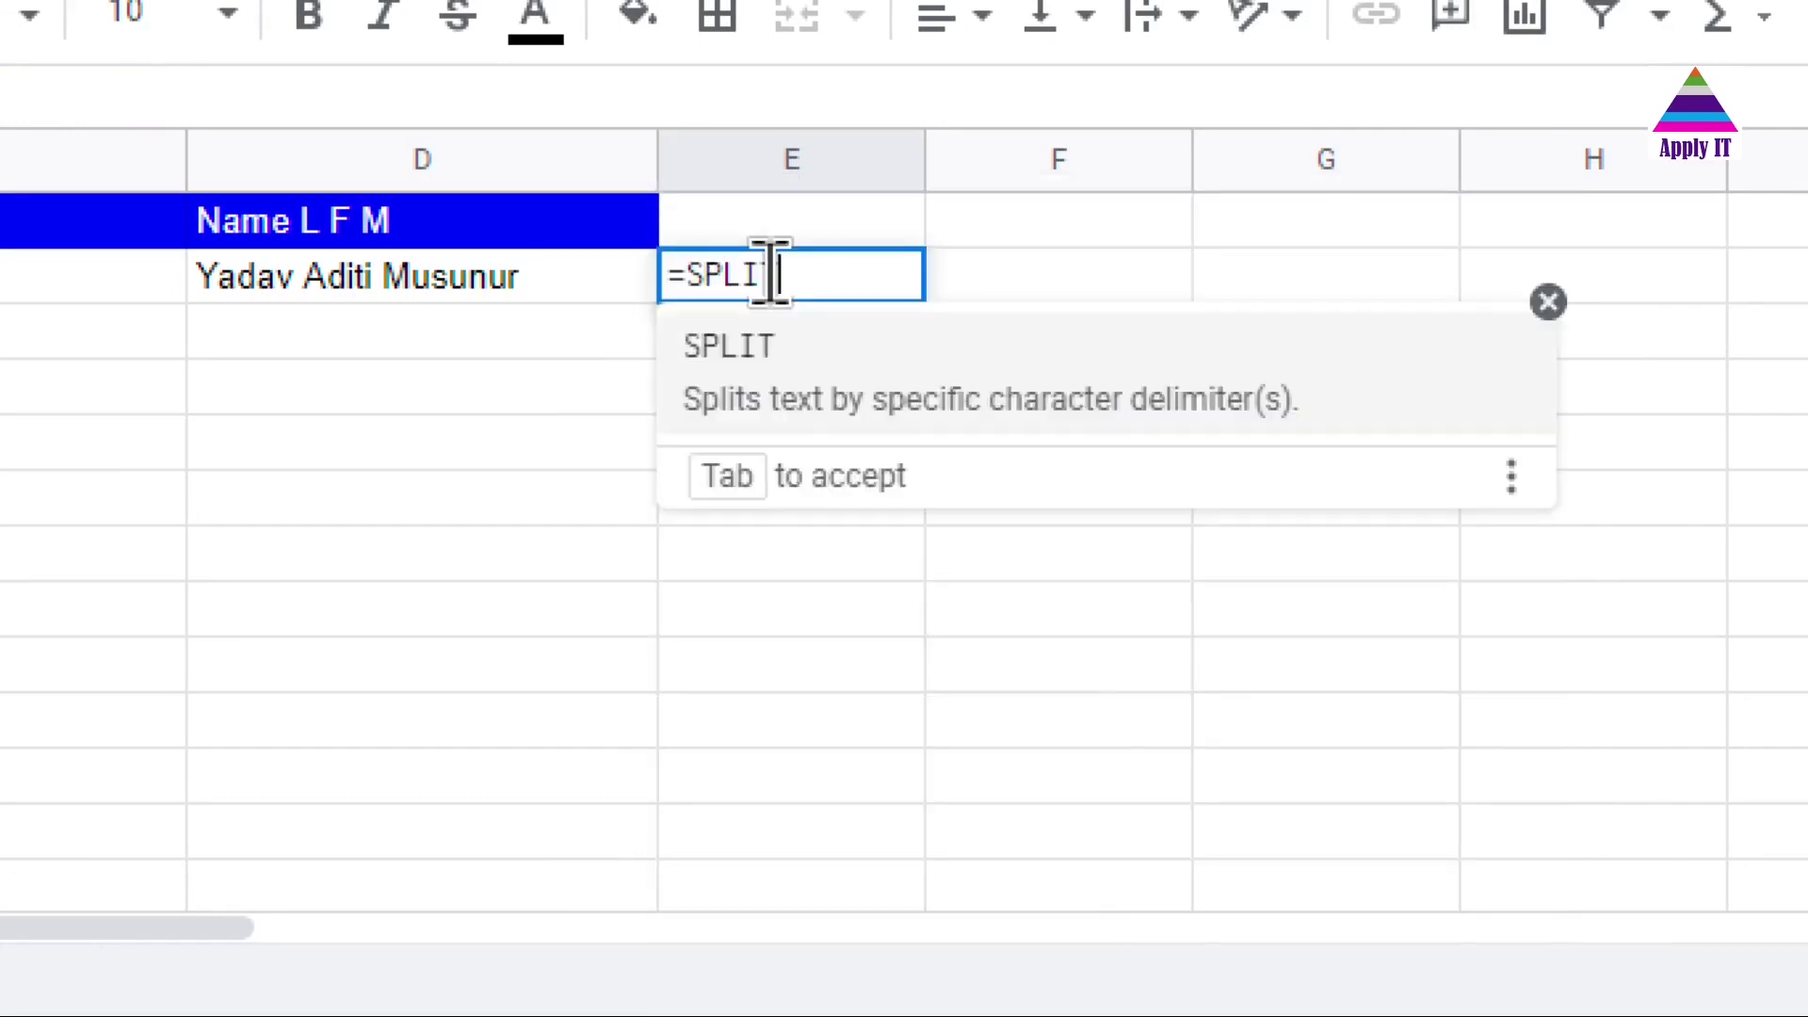
key(Tab)
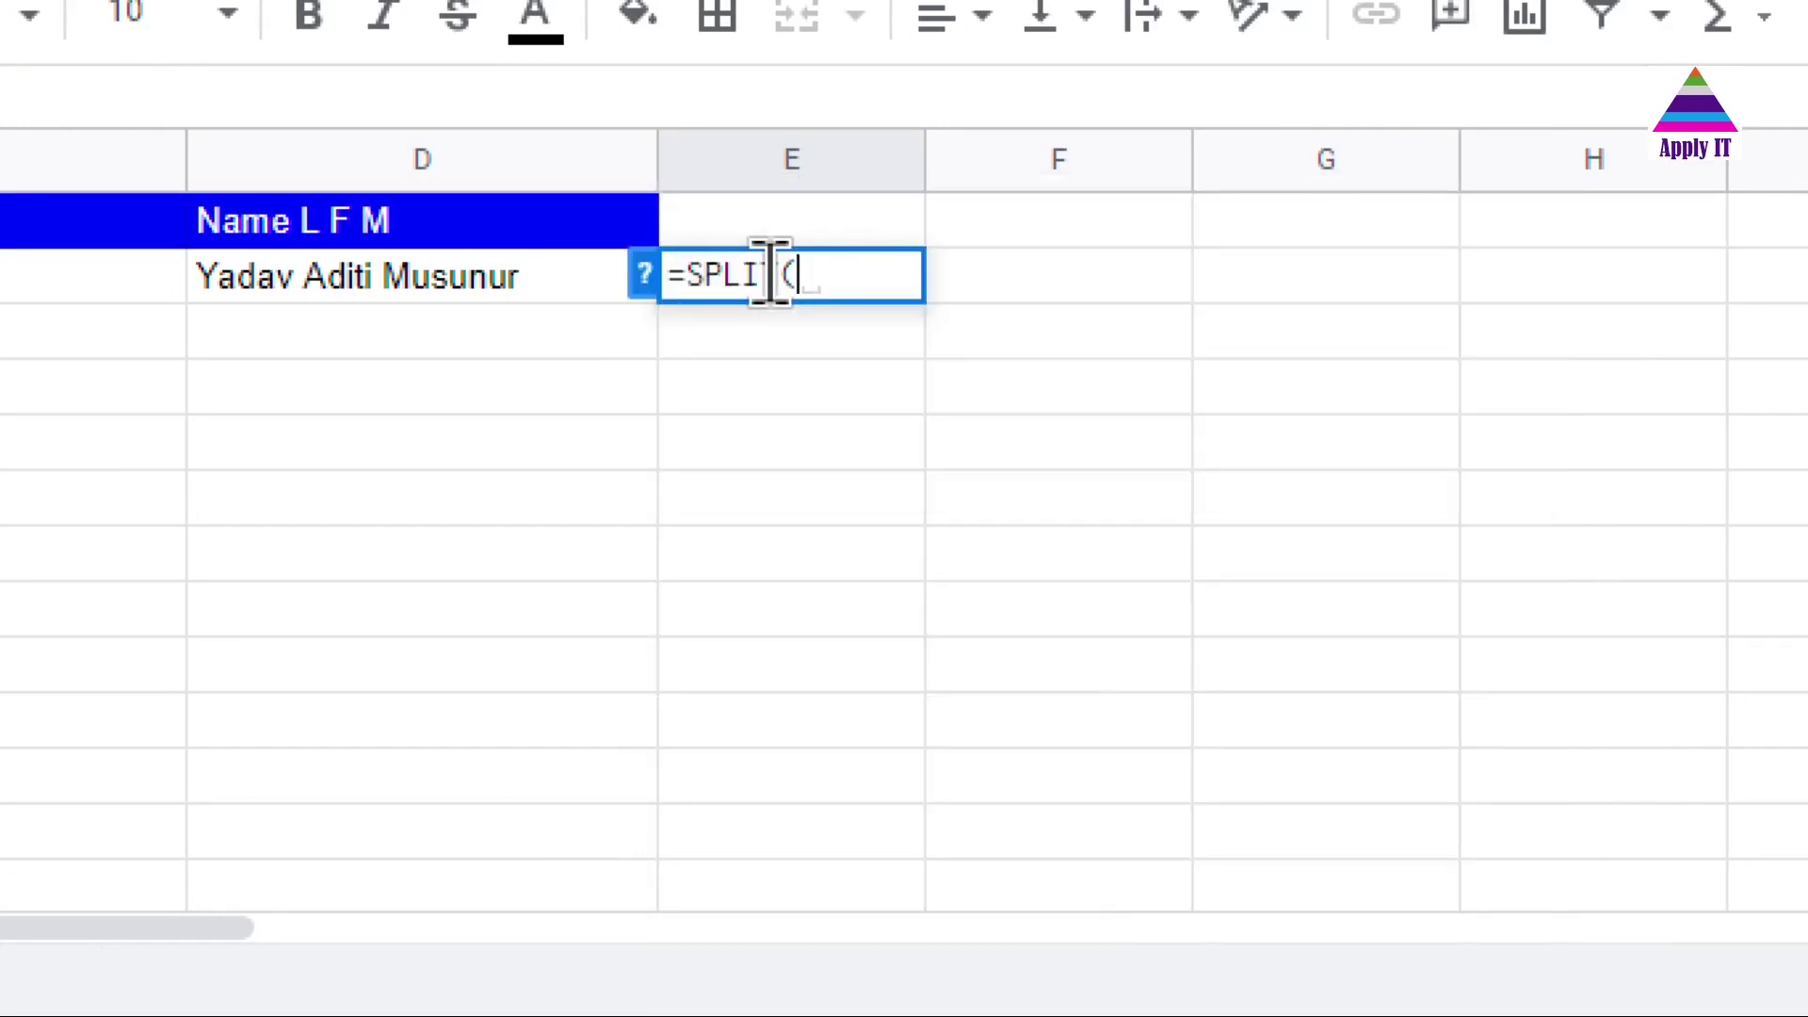
text(B2," "))
key(Return)
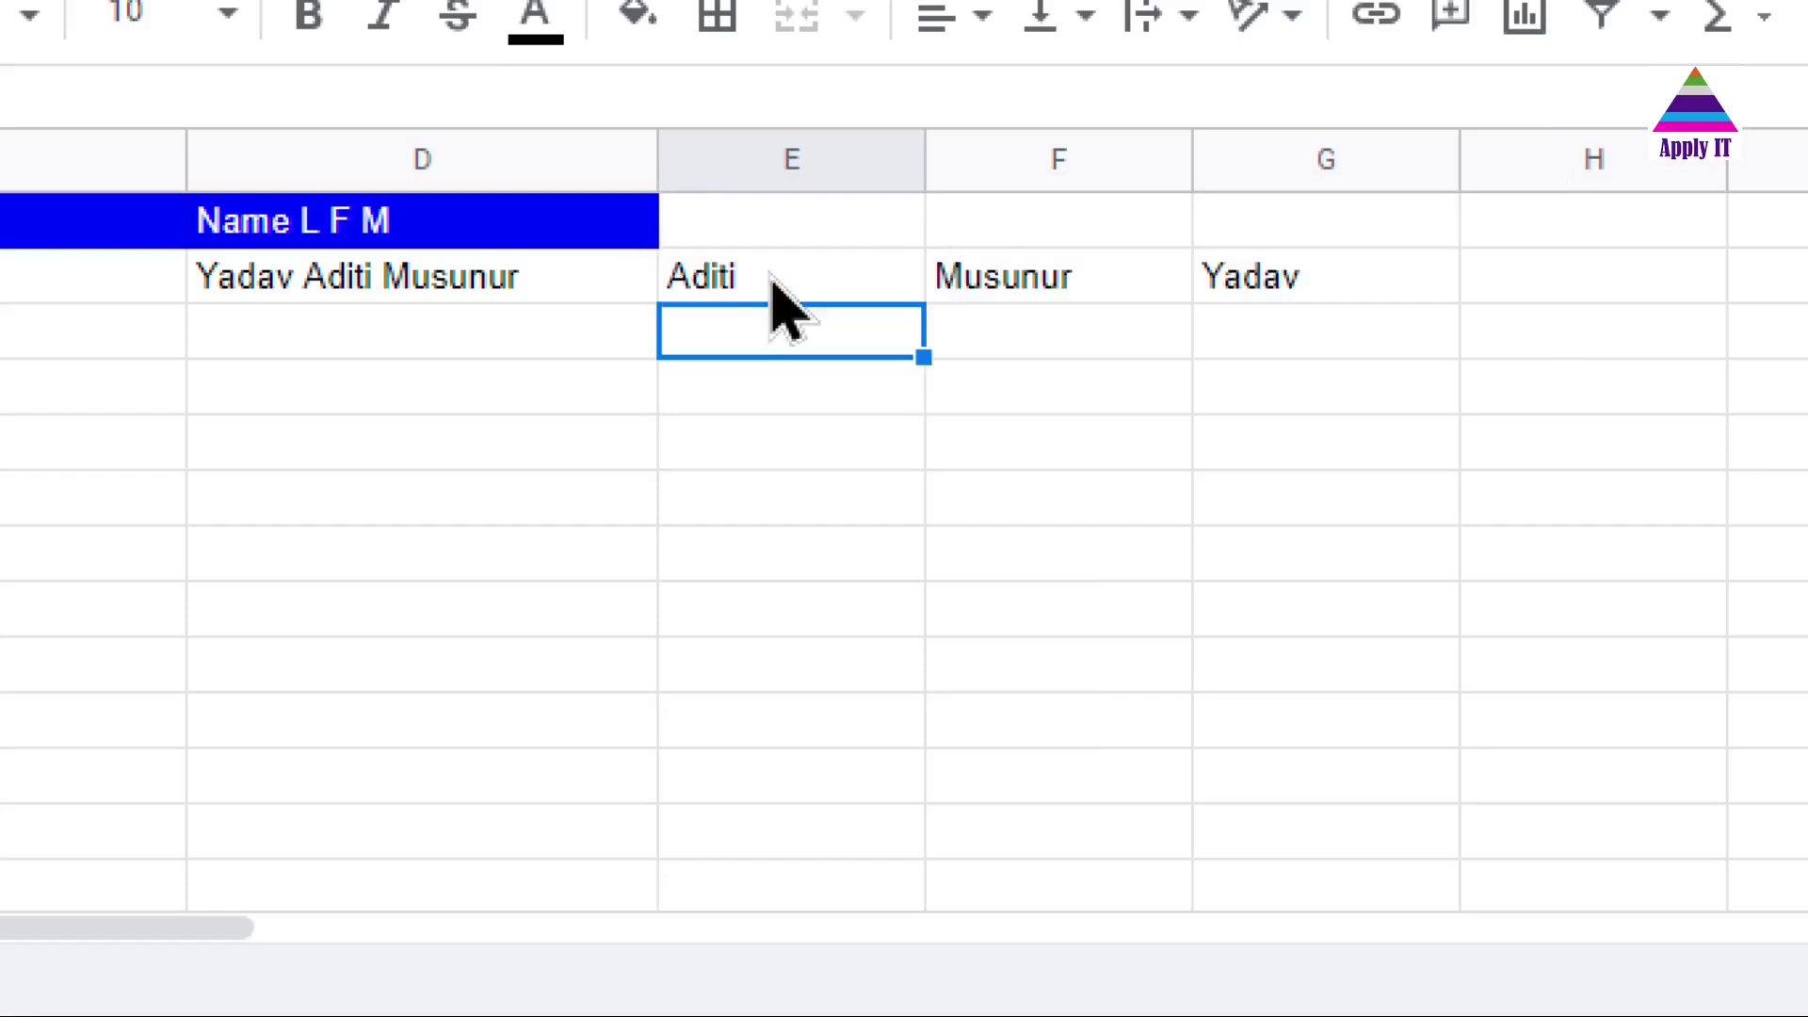
Compare the split name parts starting in E2 with the INDEX and SPLIT formula in D2
click(770, 275)
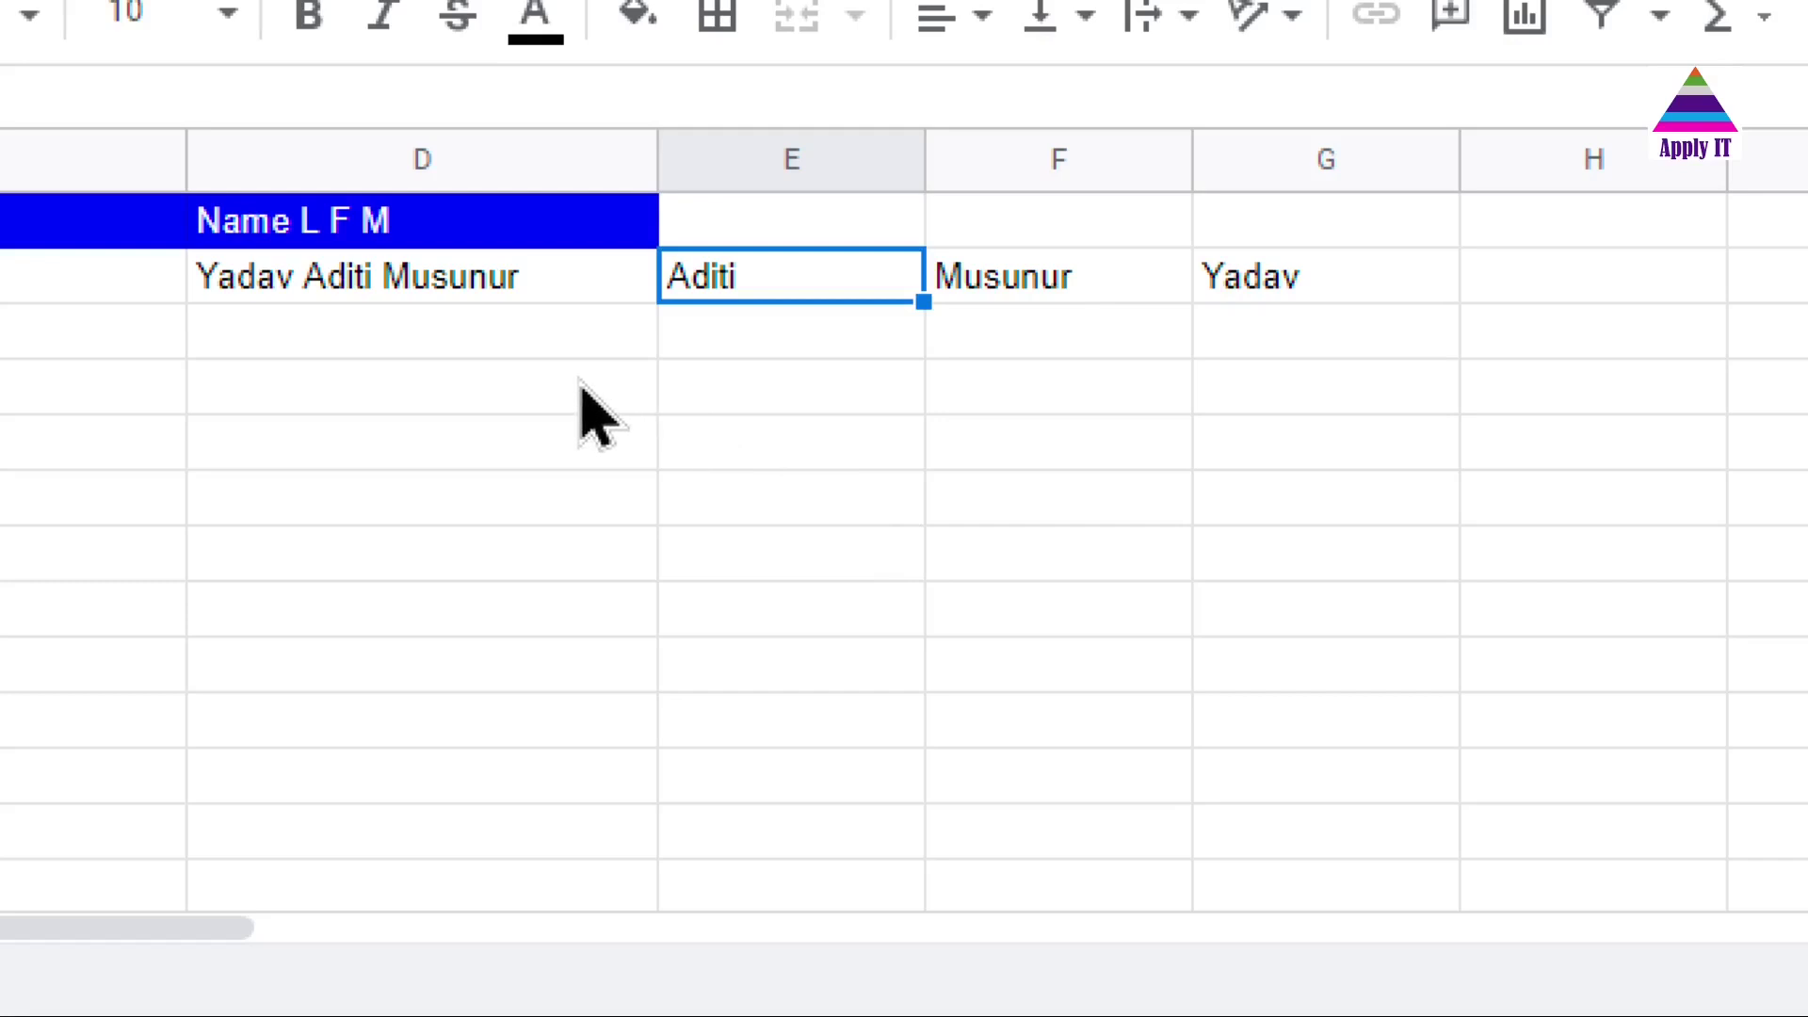
click(243, 287)
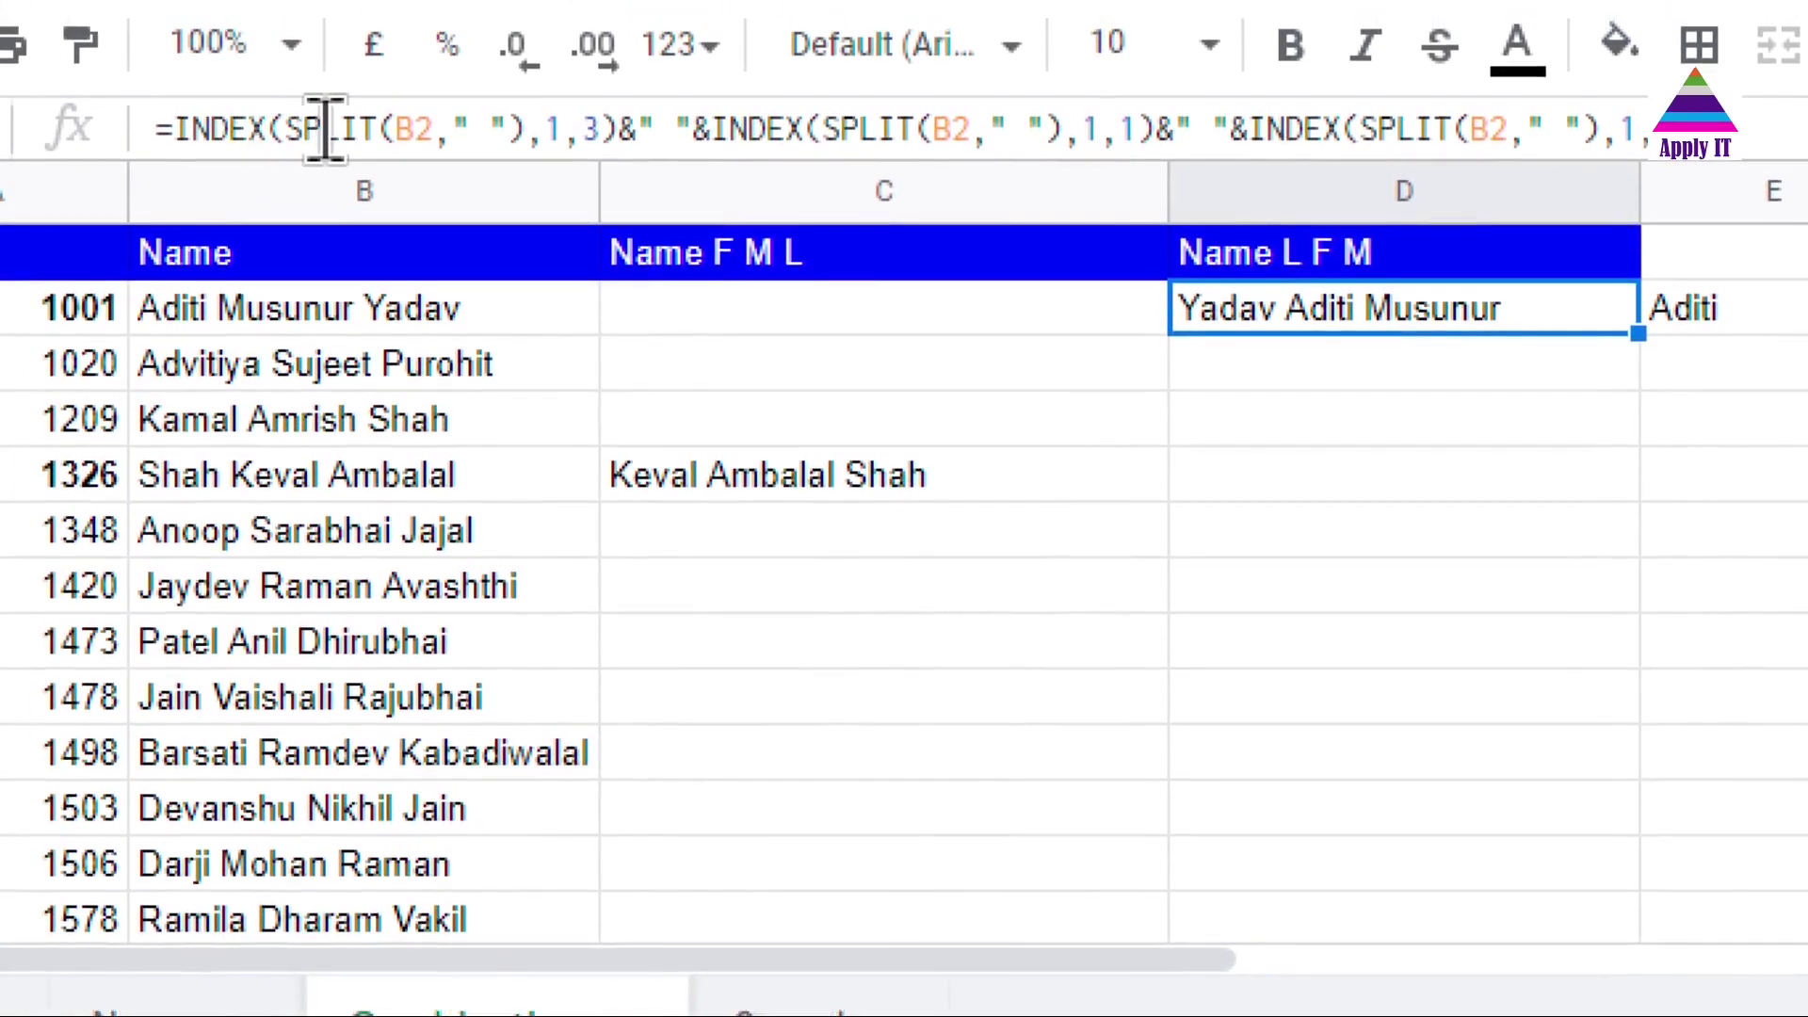
Examine the first INDEX term of the D2 formula, including its SPLIT(B2," ") part and its row and column arguments
click(324, 129)
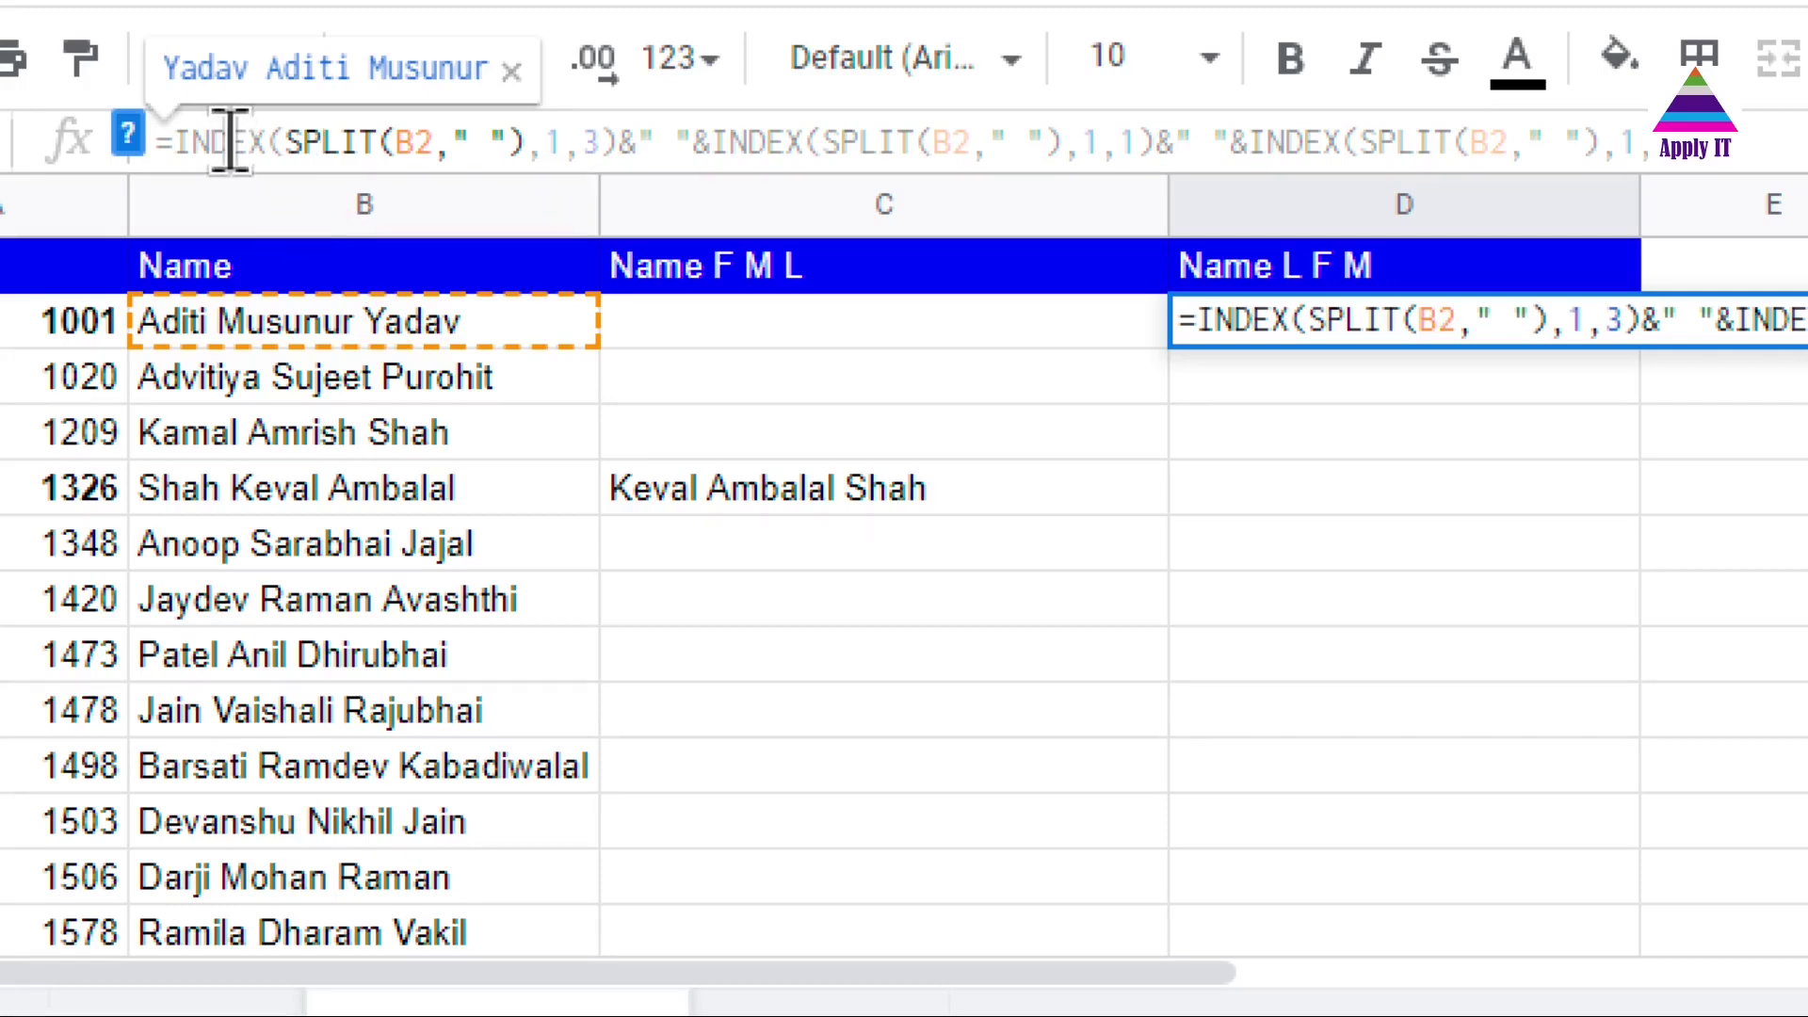
click(289, 141)
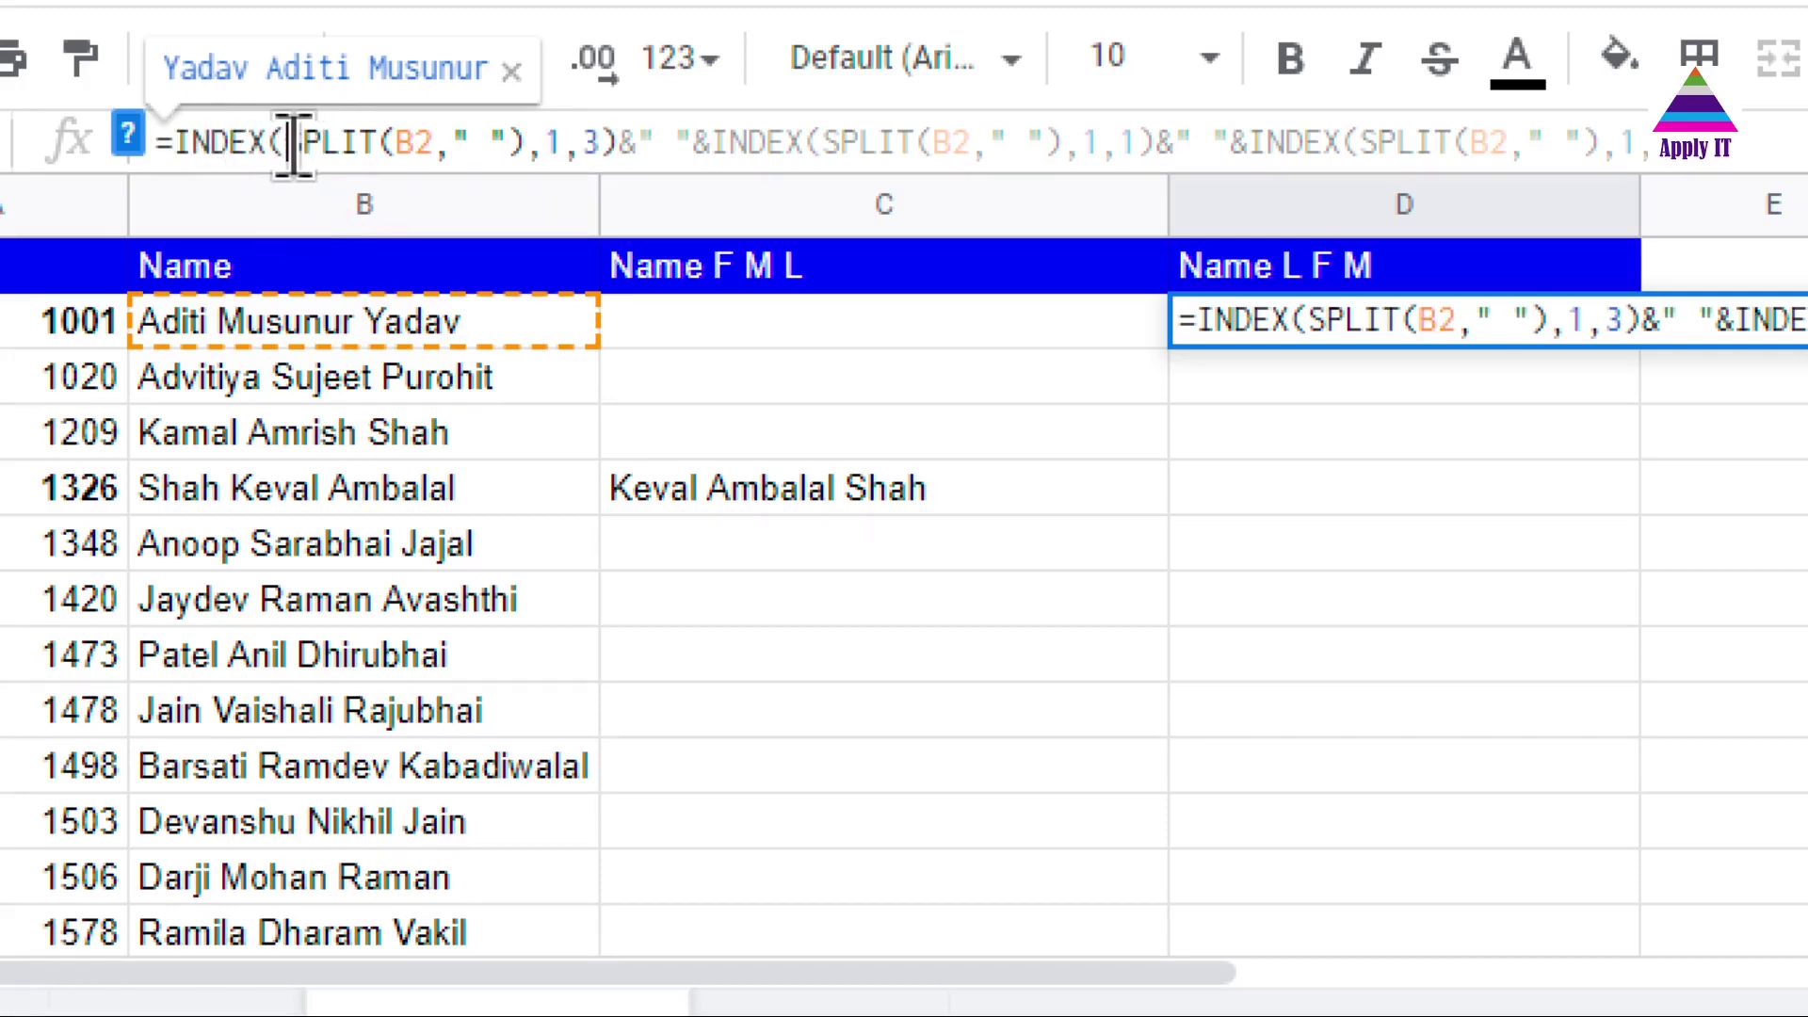
key(shift+Right)
key(shift+Right)
key(shift+Right)
key(shift+Right)
key(shift+Right)
key(shift+Right)
key(shift+Right)
key(shift+Right)
key(shift+Right)
key(shift+Right)
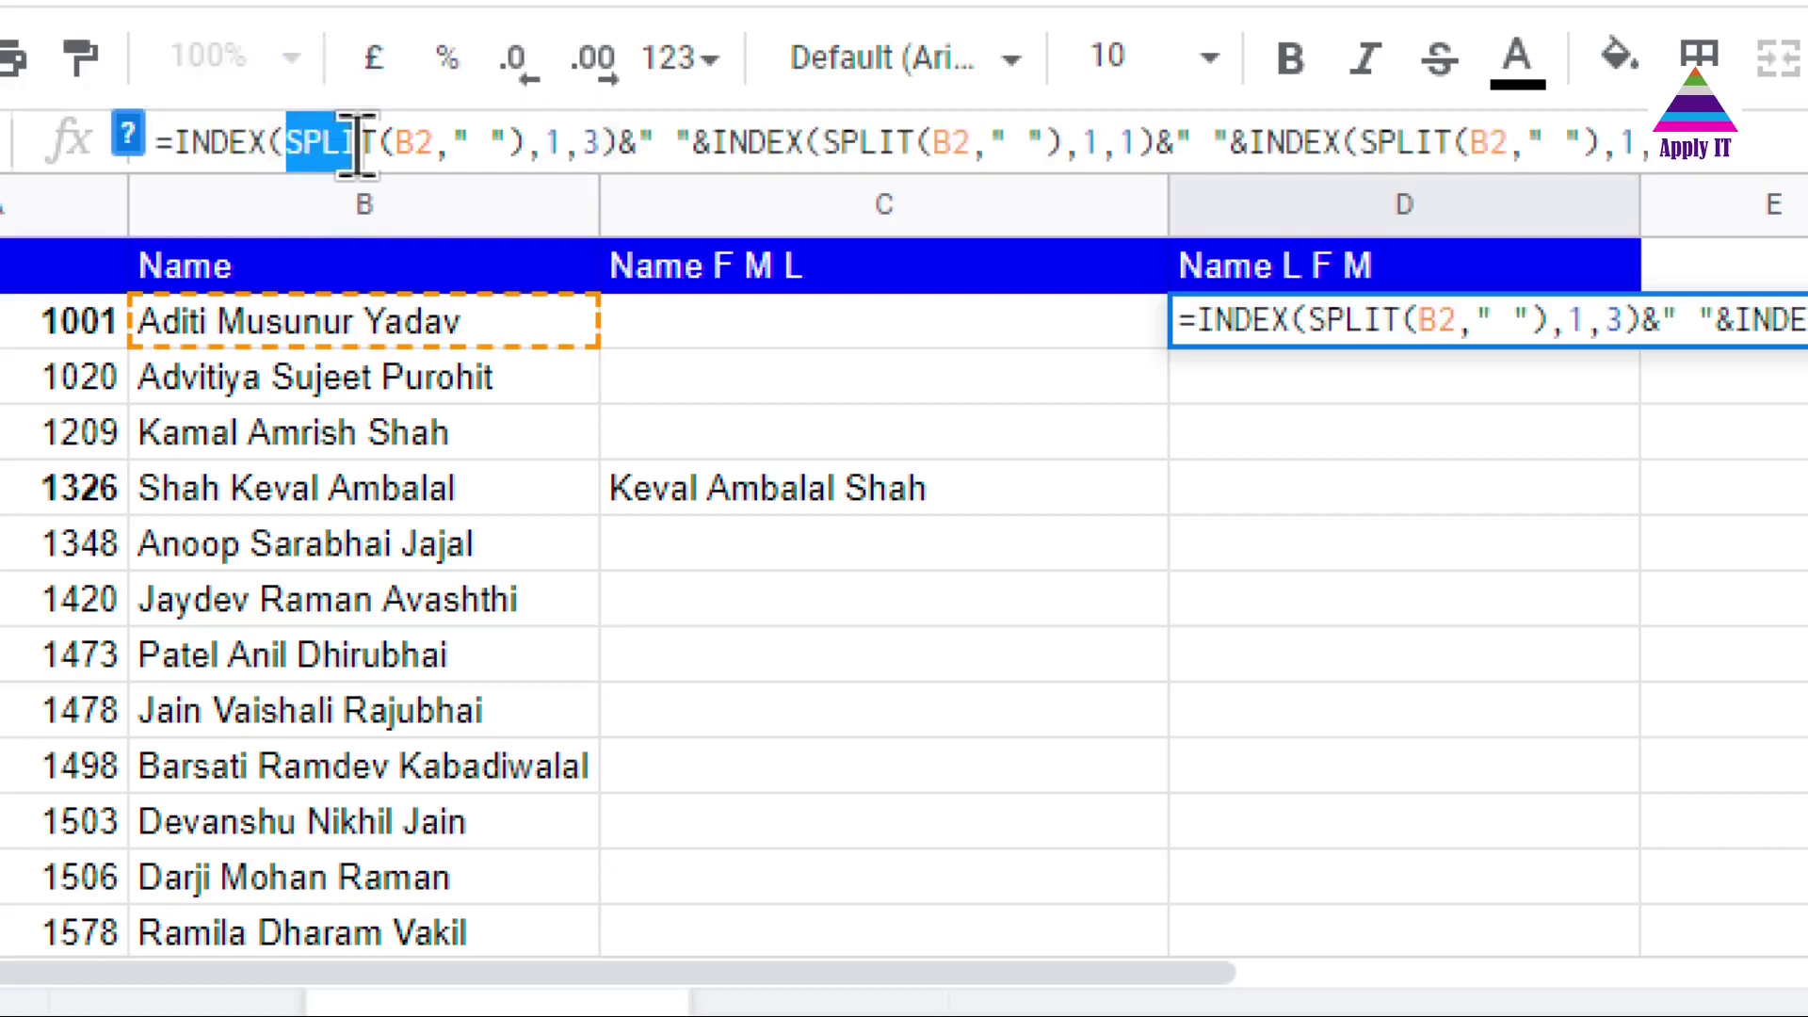
key(shift+Right)
key(shift+Right)
key(shift+Right)
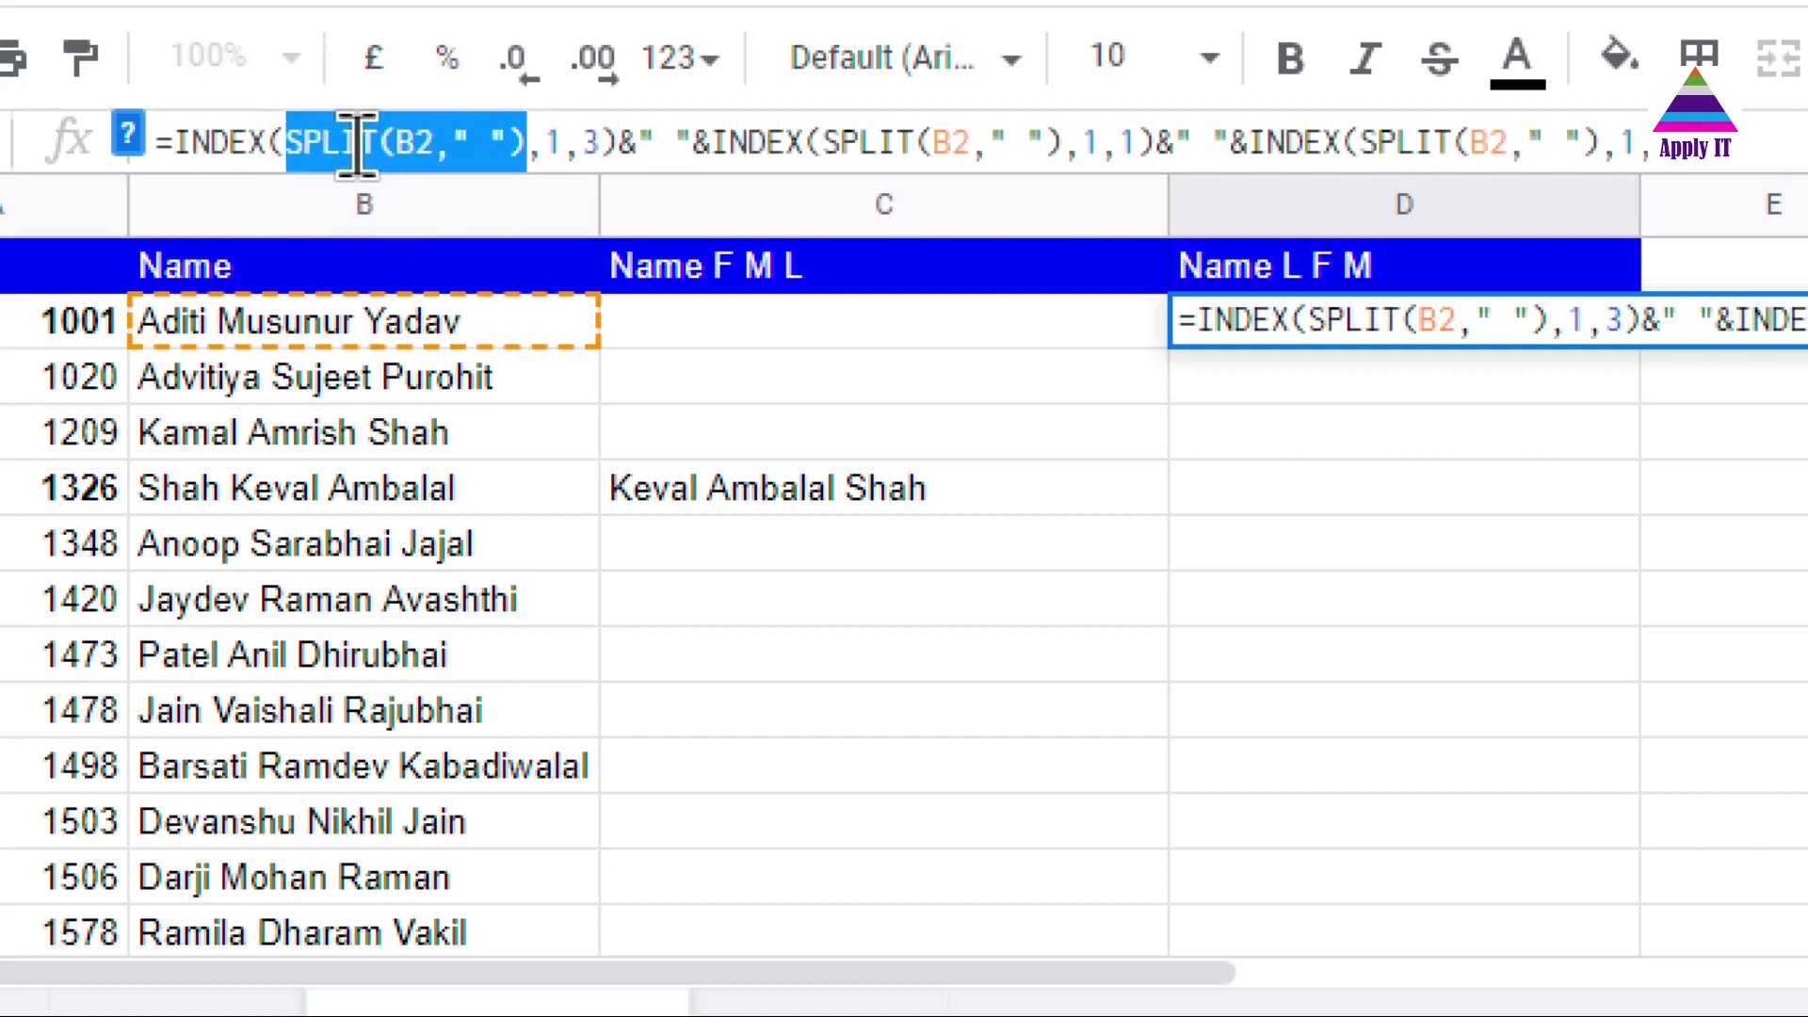
key(Right)
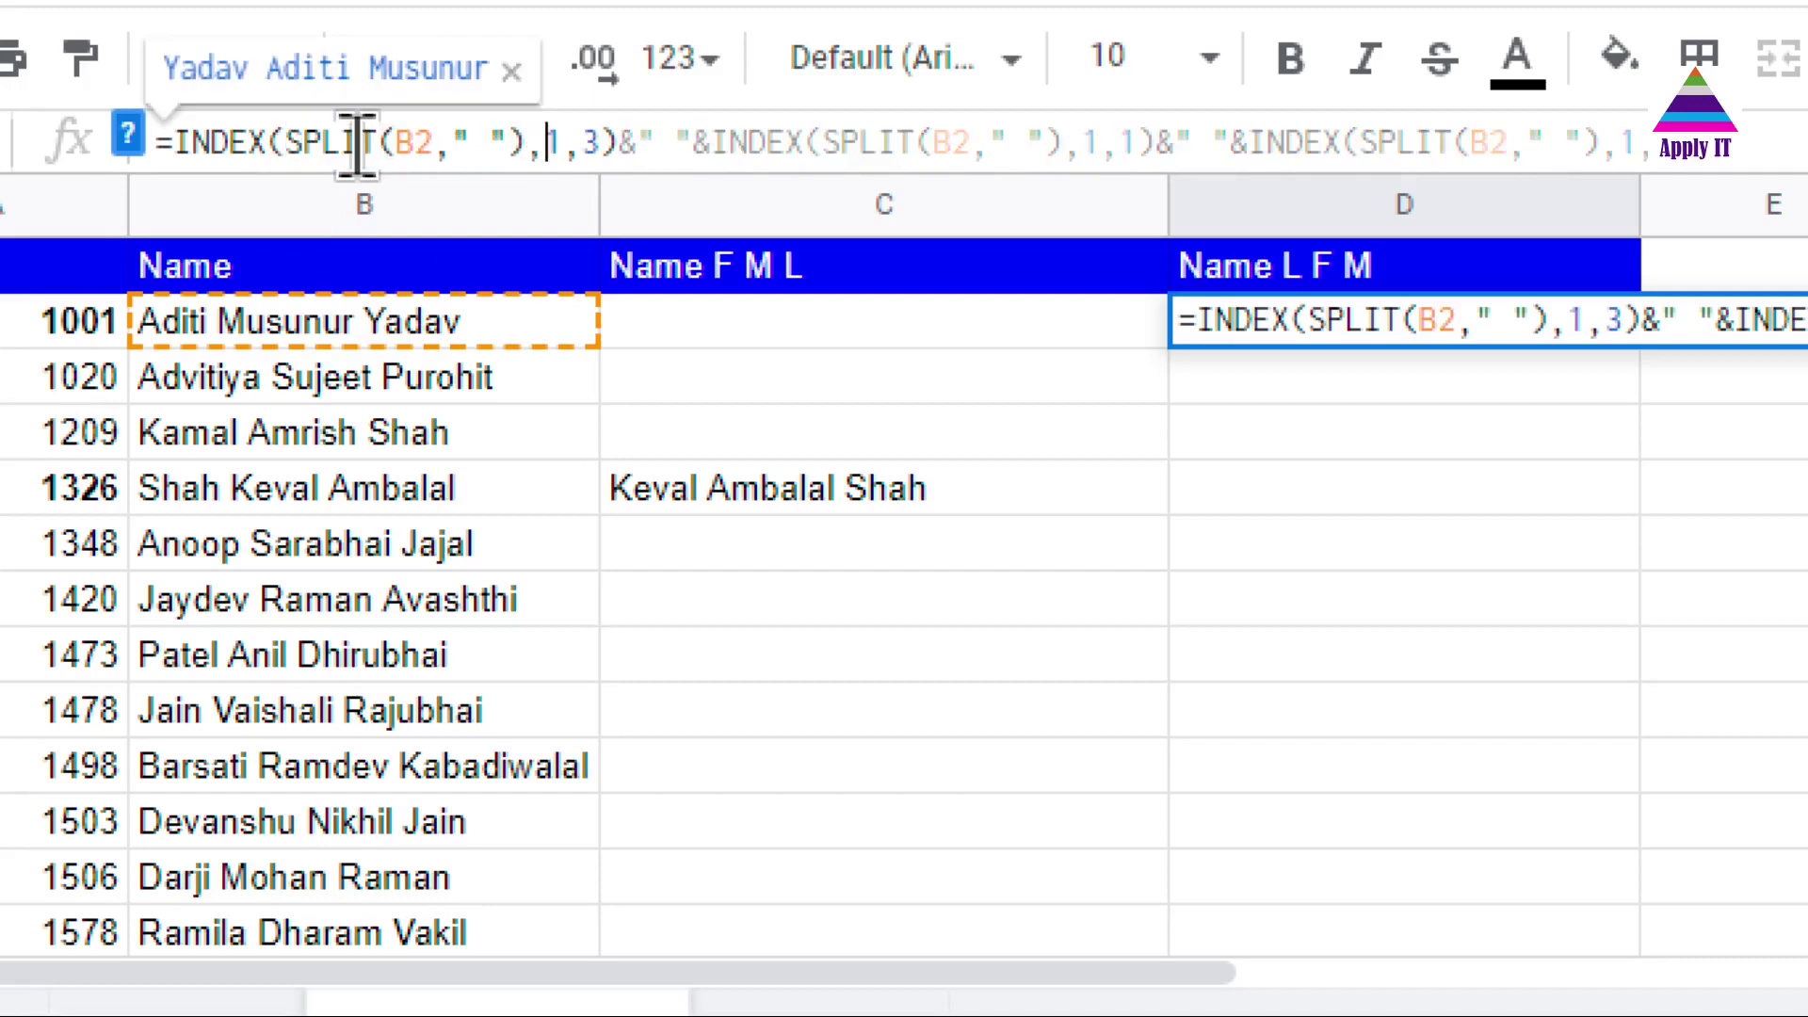
key(Right)
key(shift+Right)
key(Right)
key(Right)
key(shift+Right)
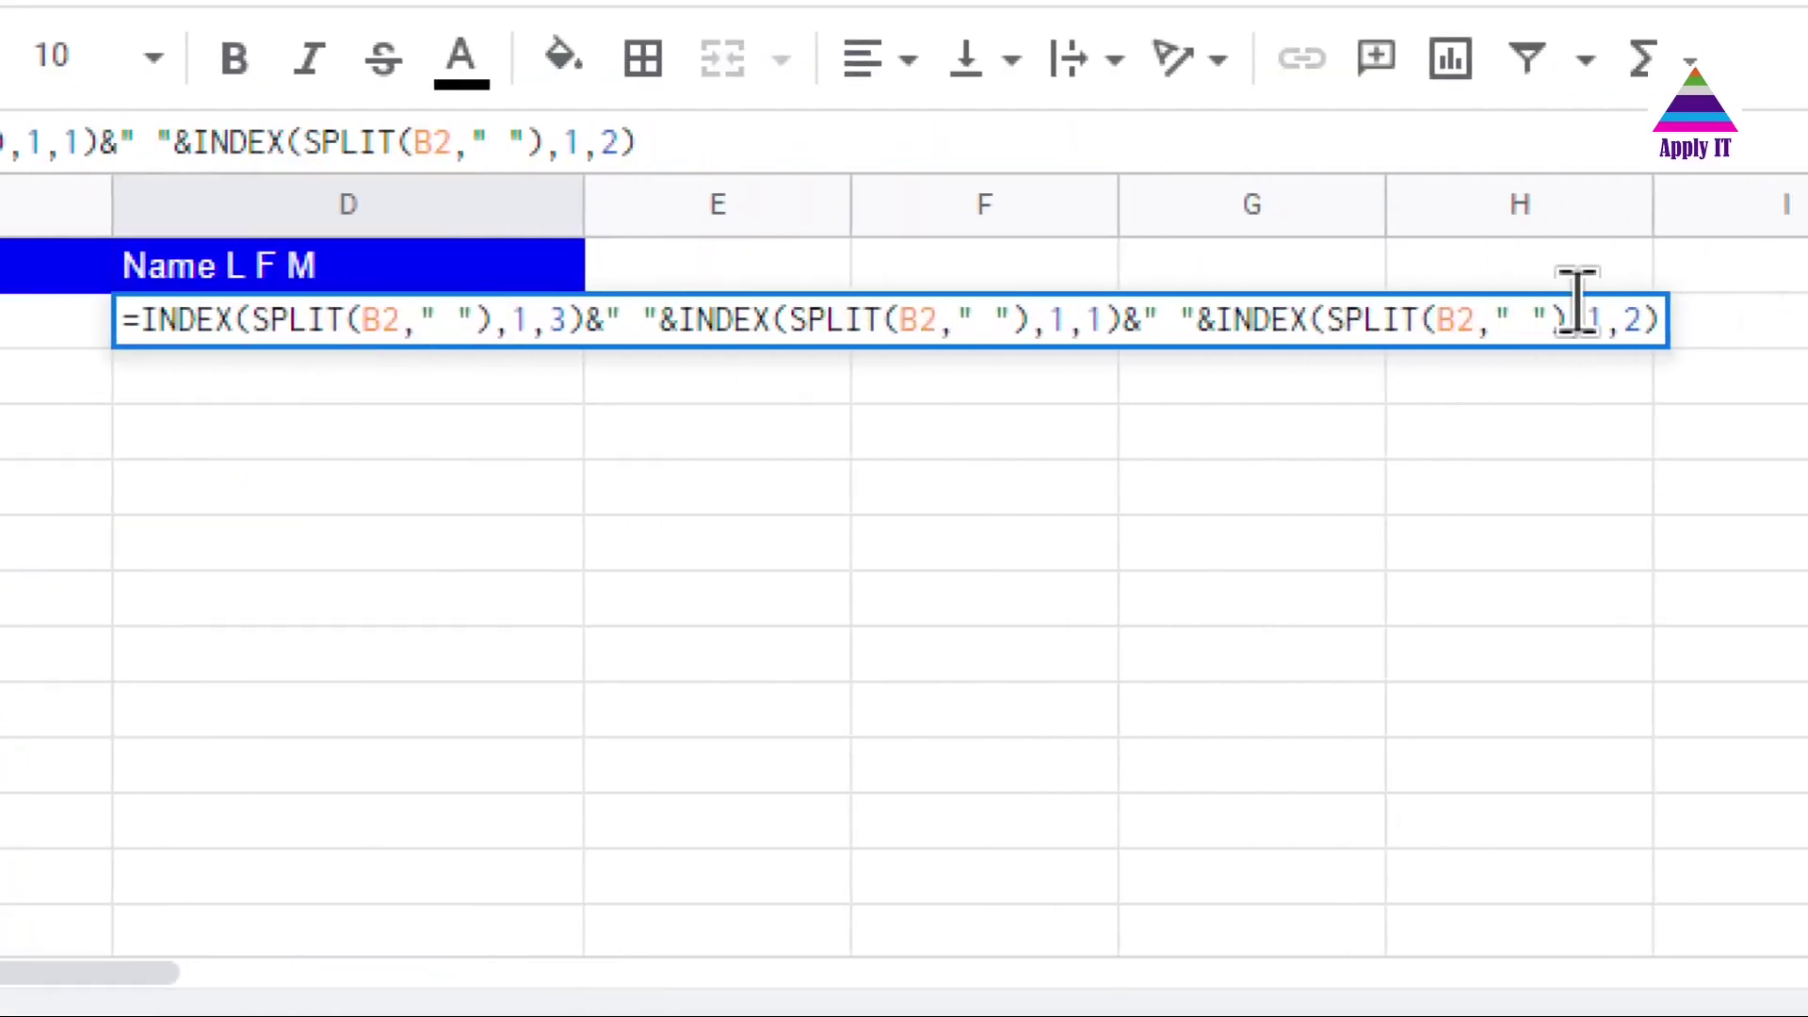
key(Escape)
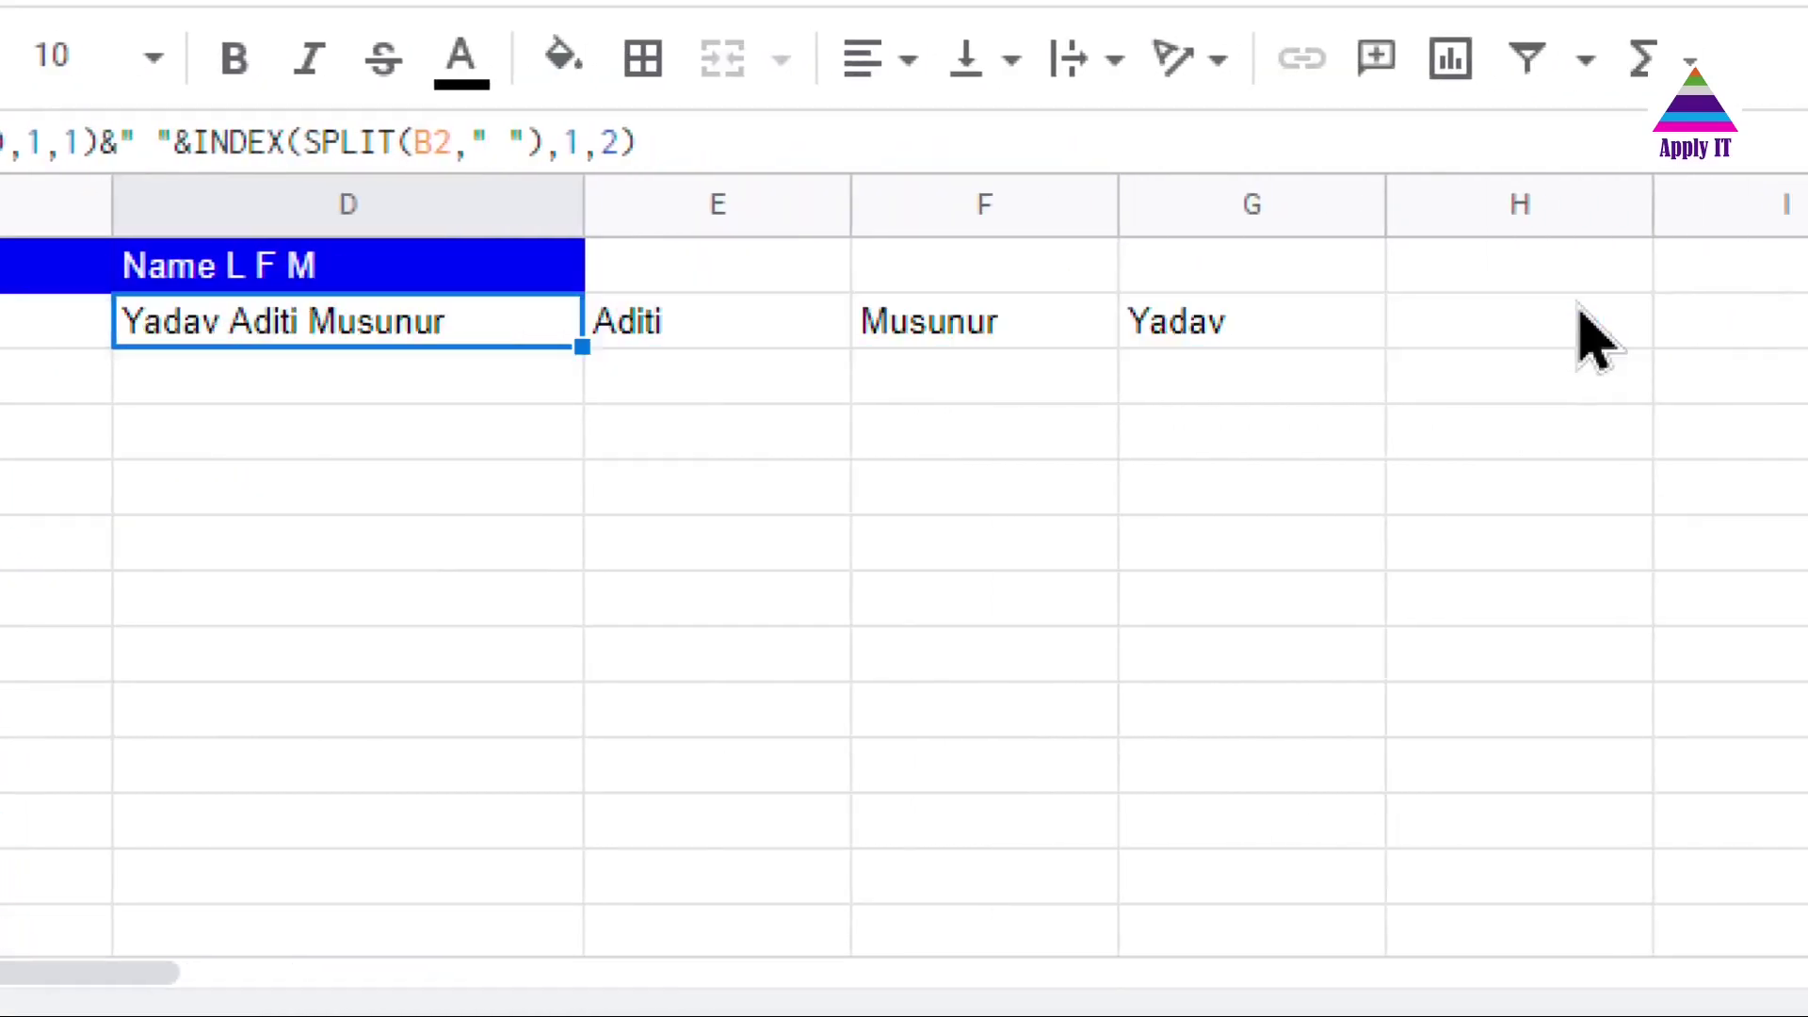
Review the split name parts in E2:G2 to see the row and column position of each word
click(1151, 341)
key(Left)
key(Left)
shift+click(1151, 344)
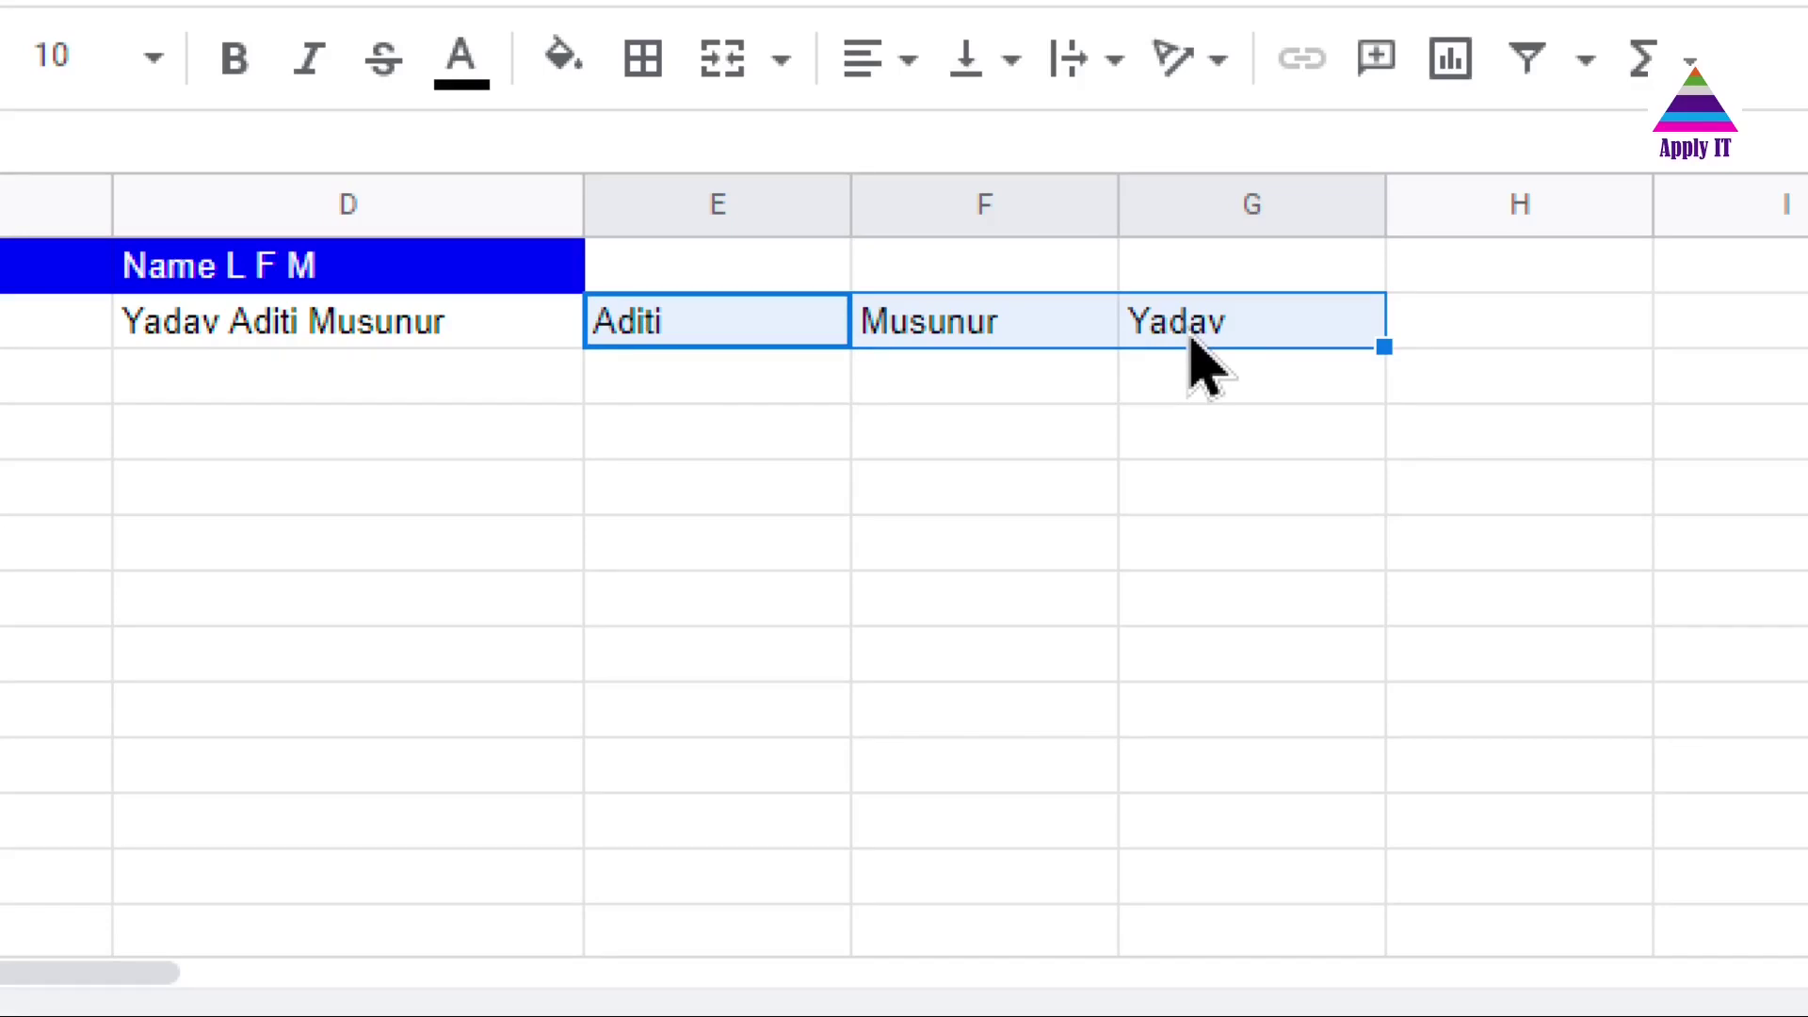
click(775, 334)
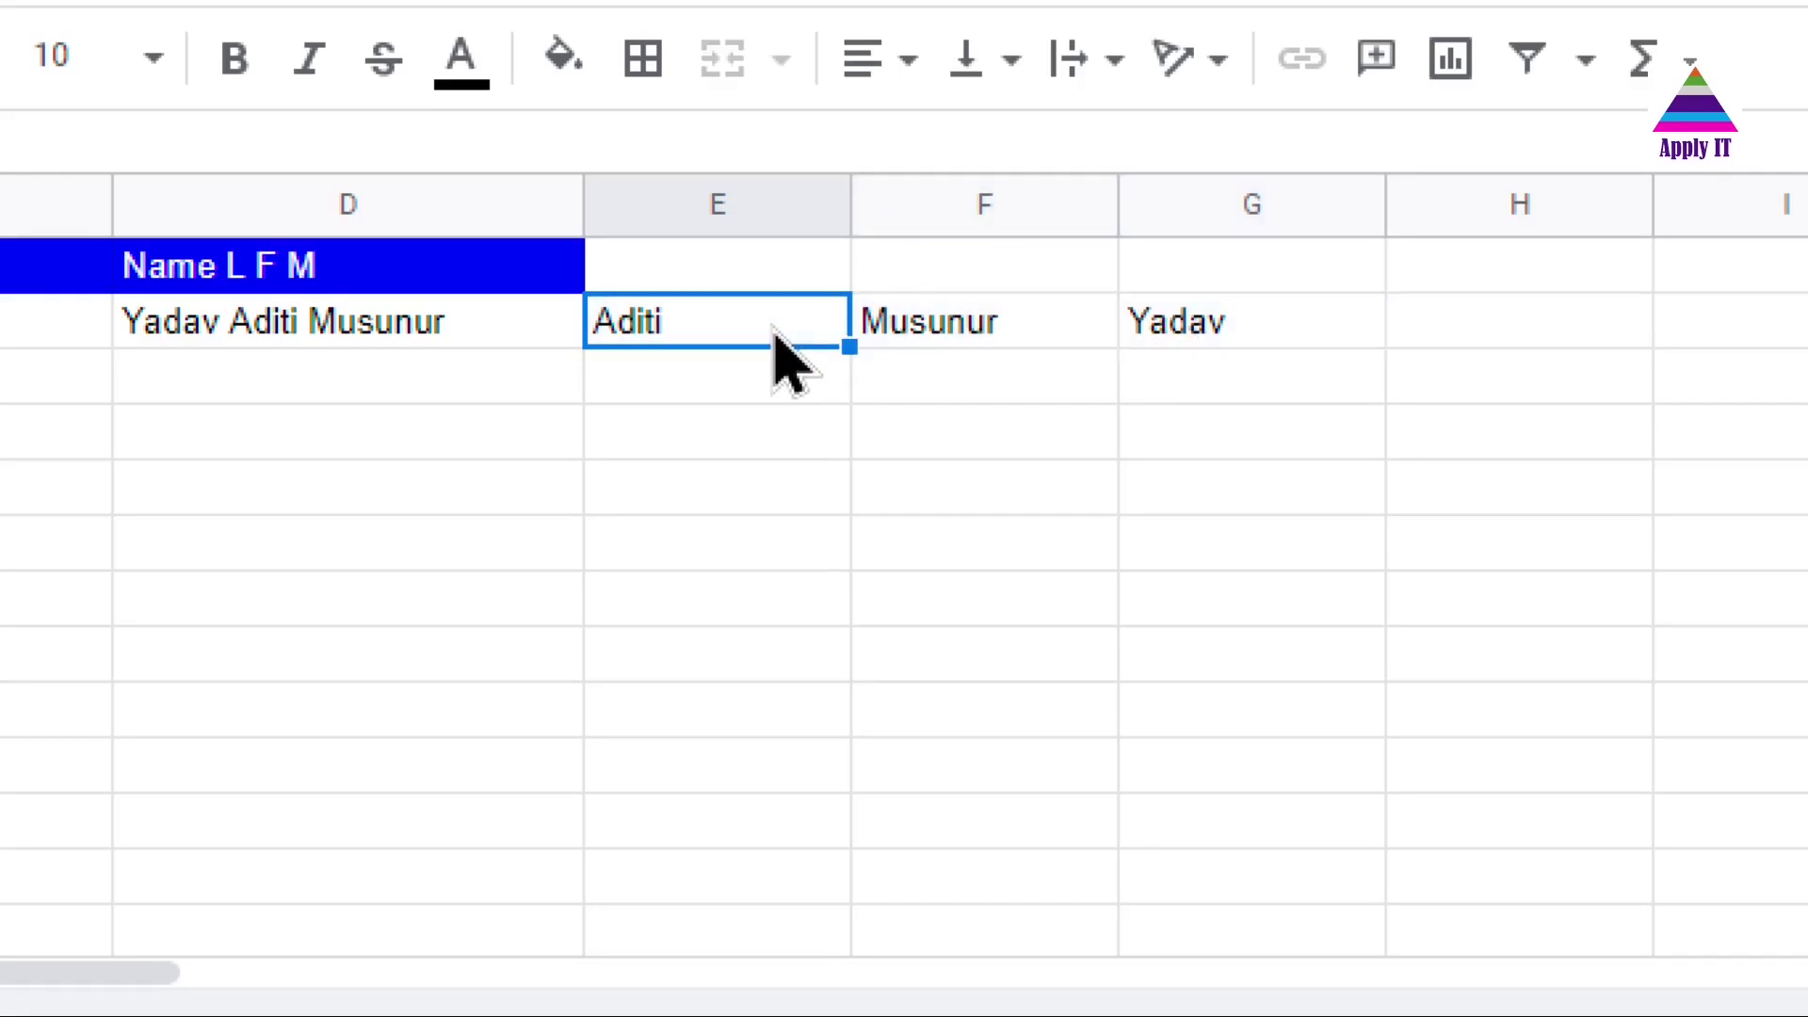
click(975, 325)
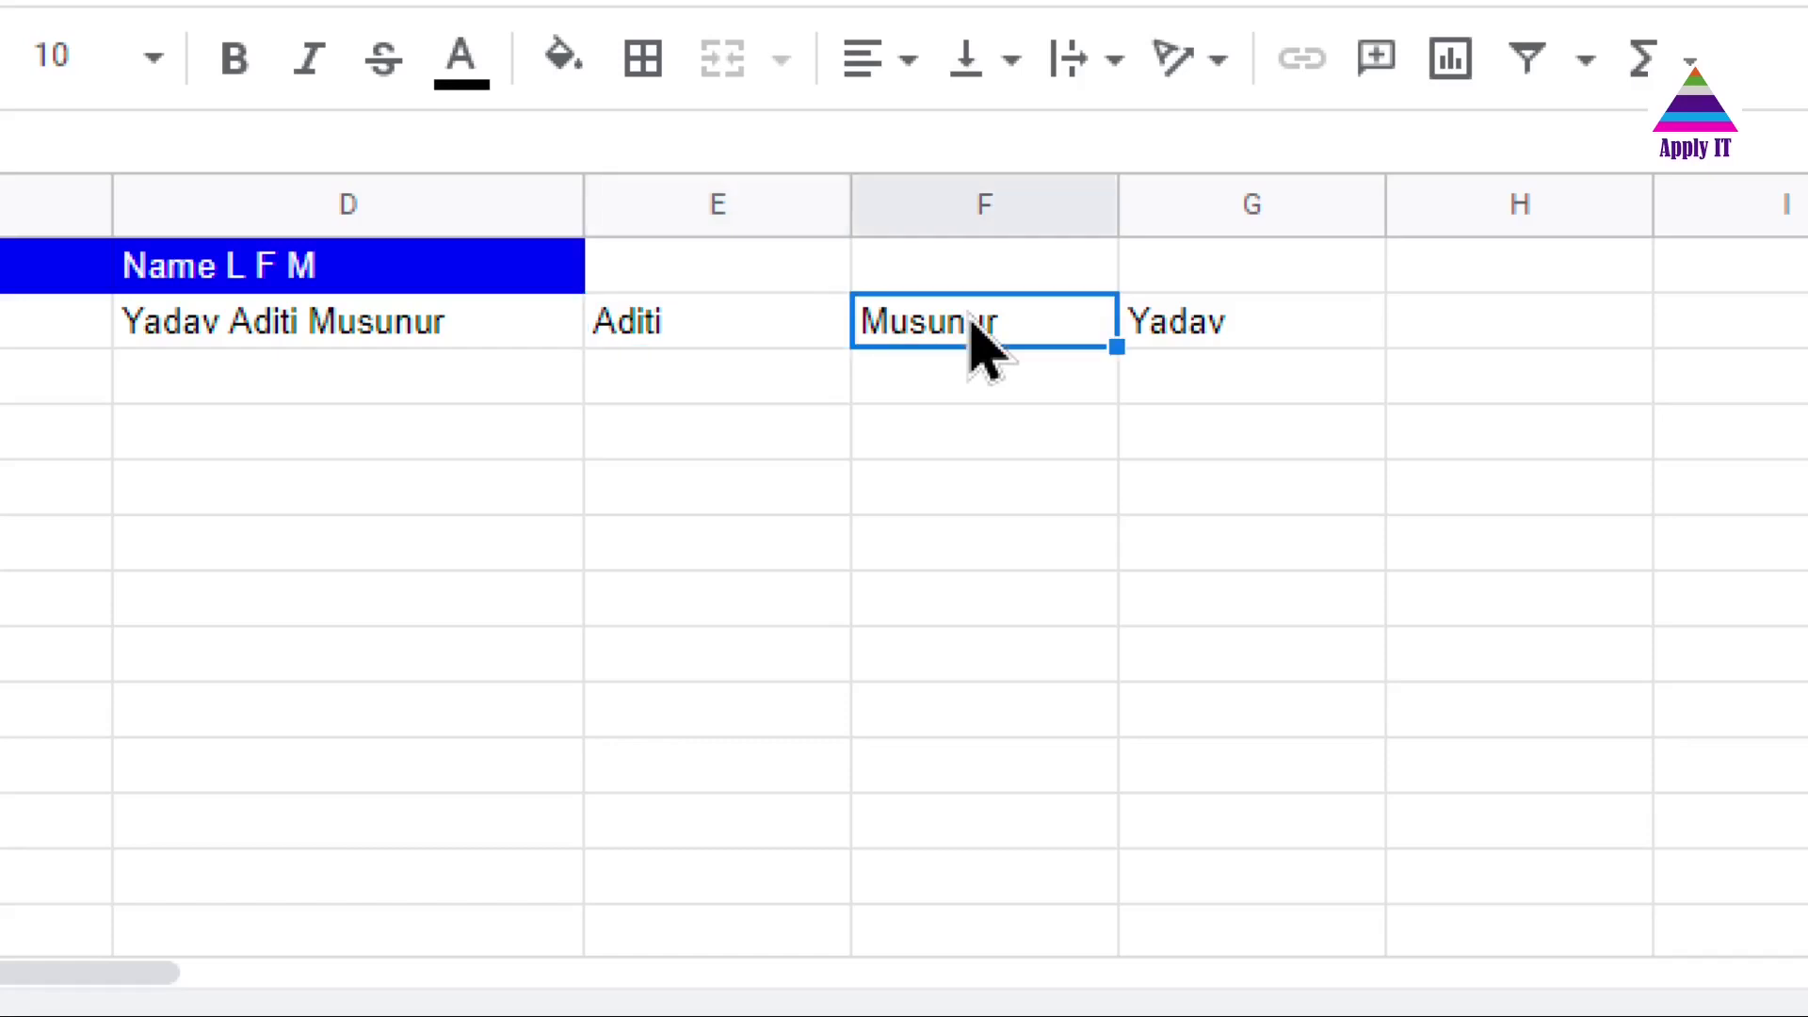
Check the row 1 and column 3 arguments of the first INDEX term in D2
click(491, 320)
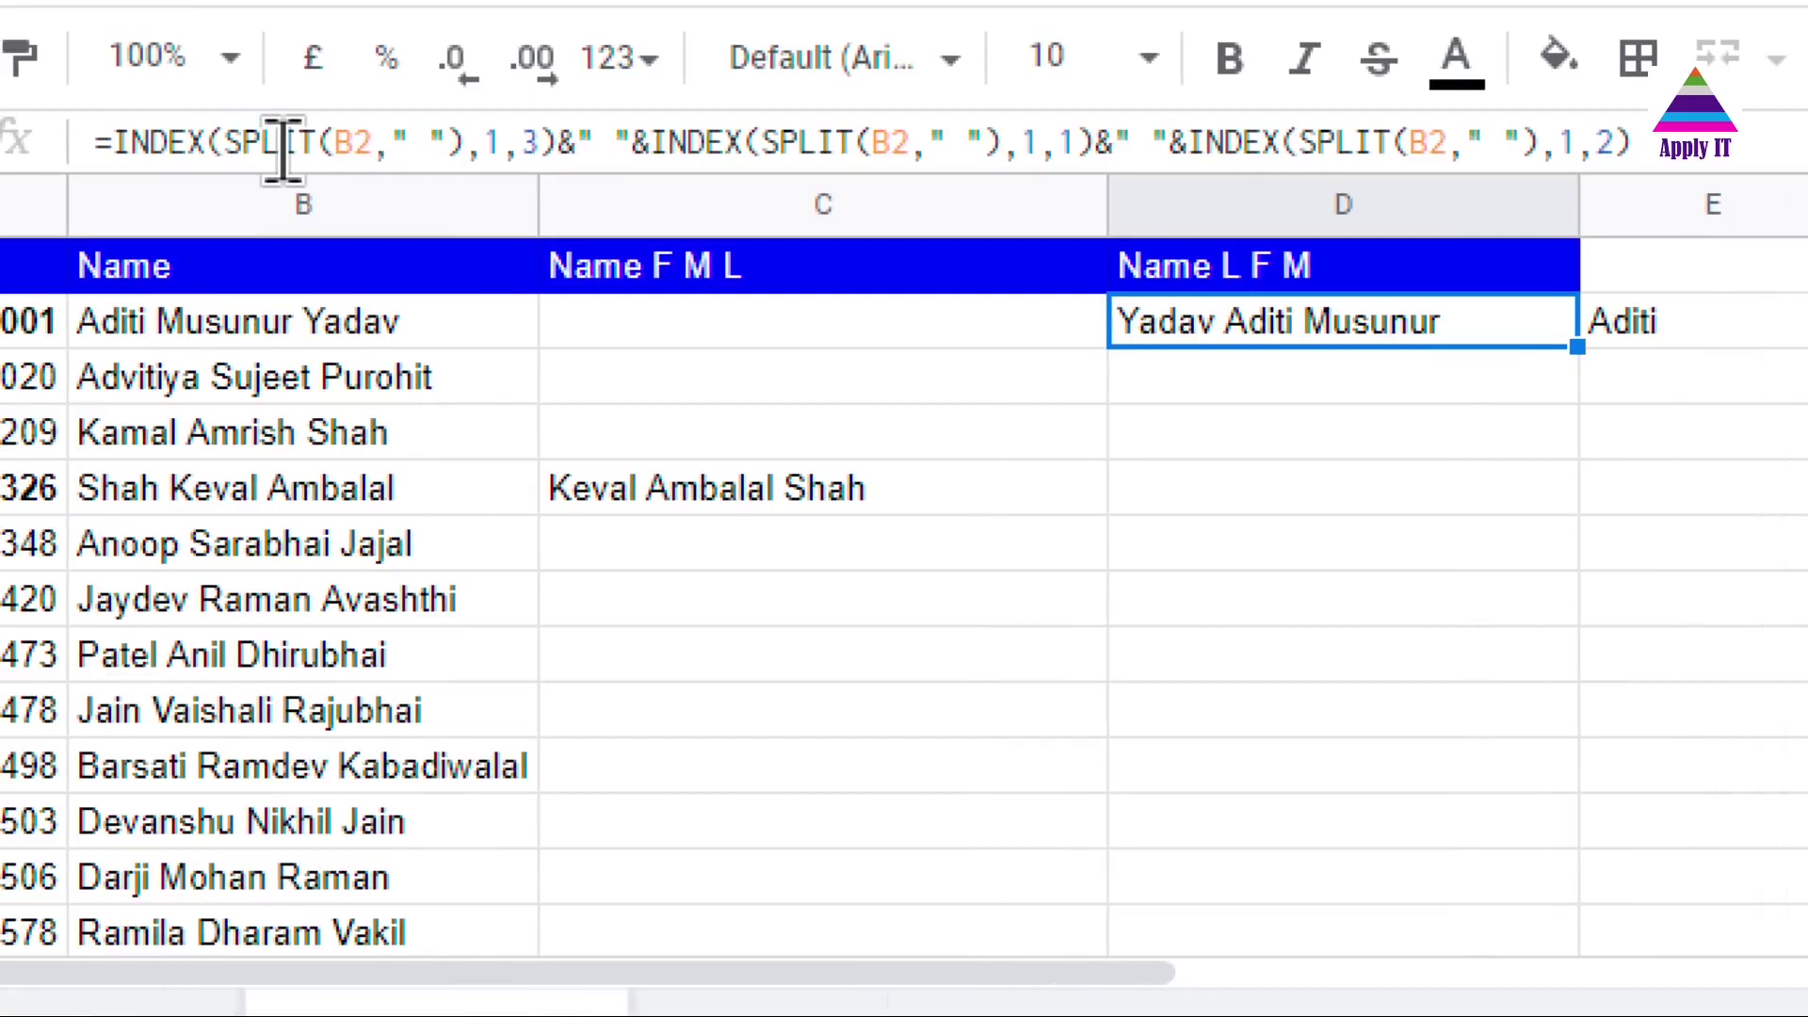
click(483, 141)
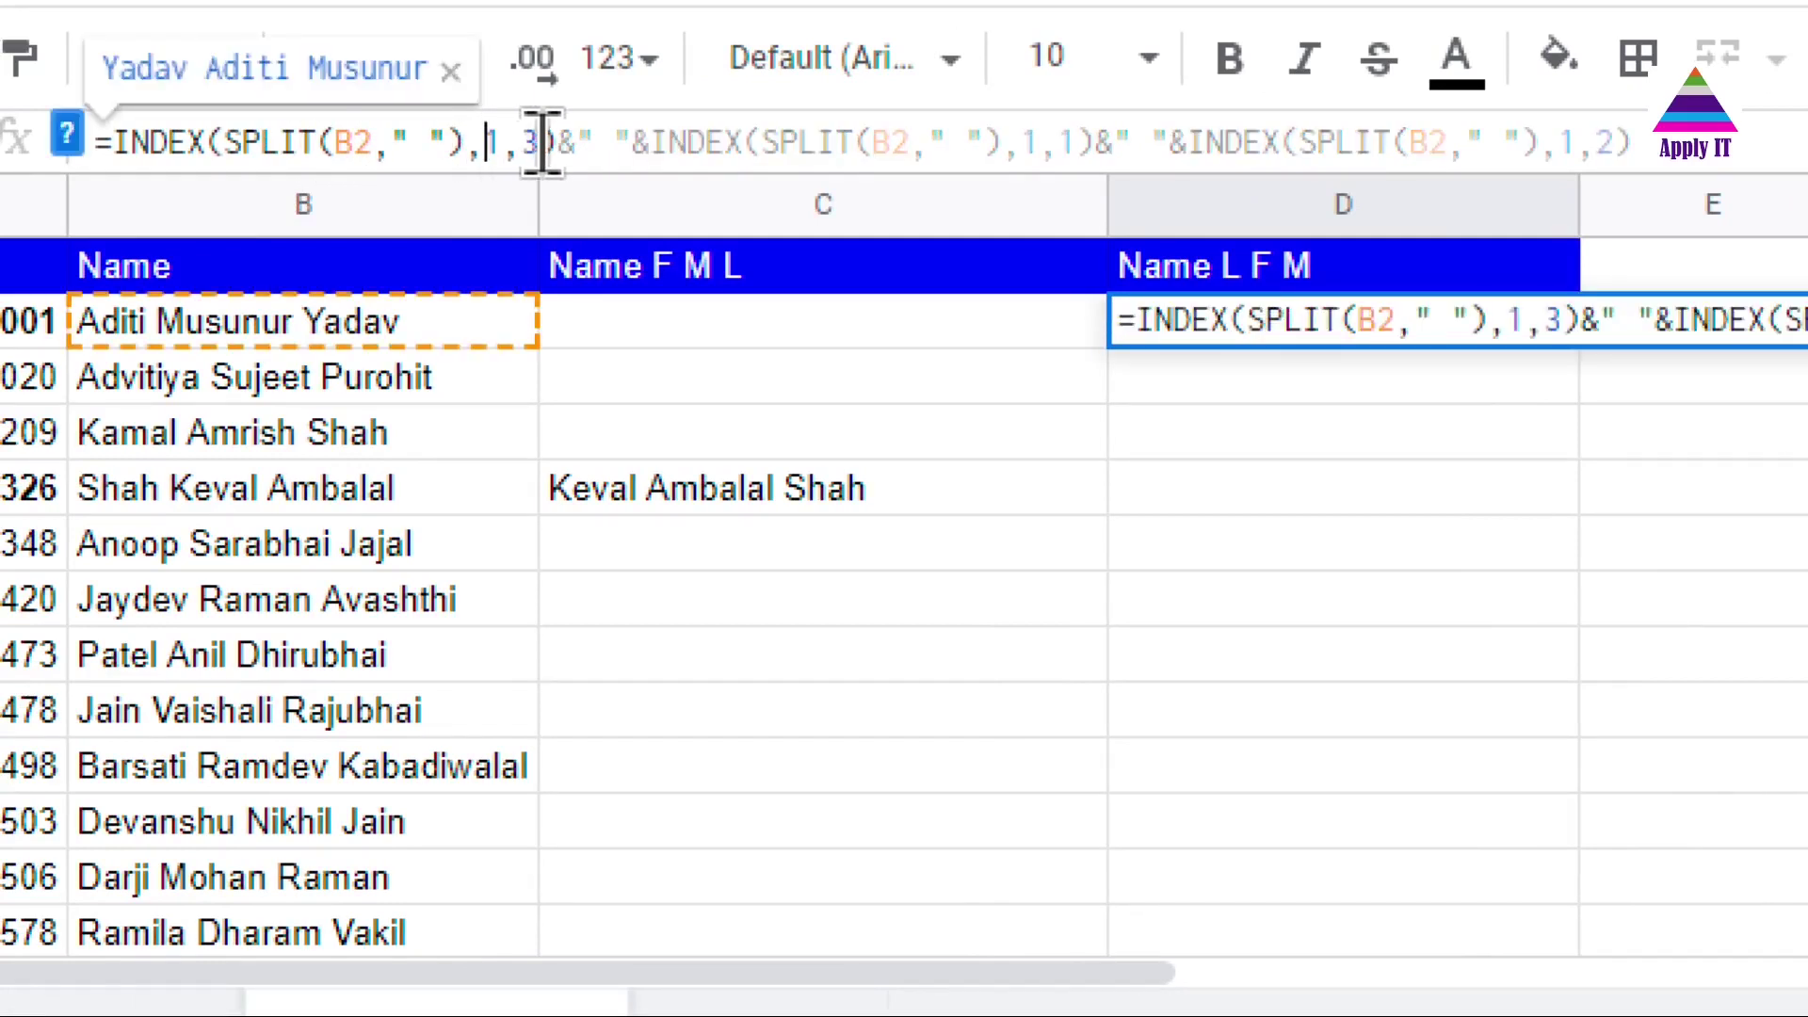
click(528, 141)
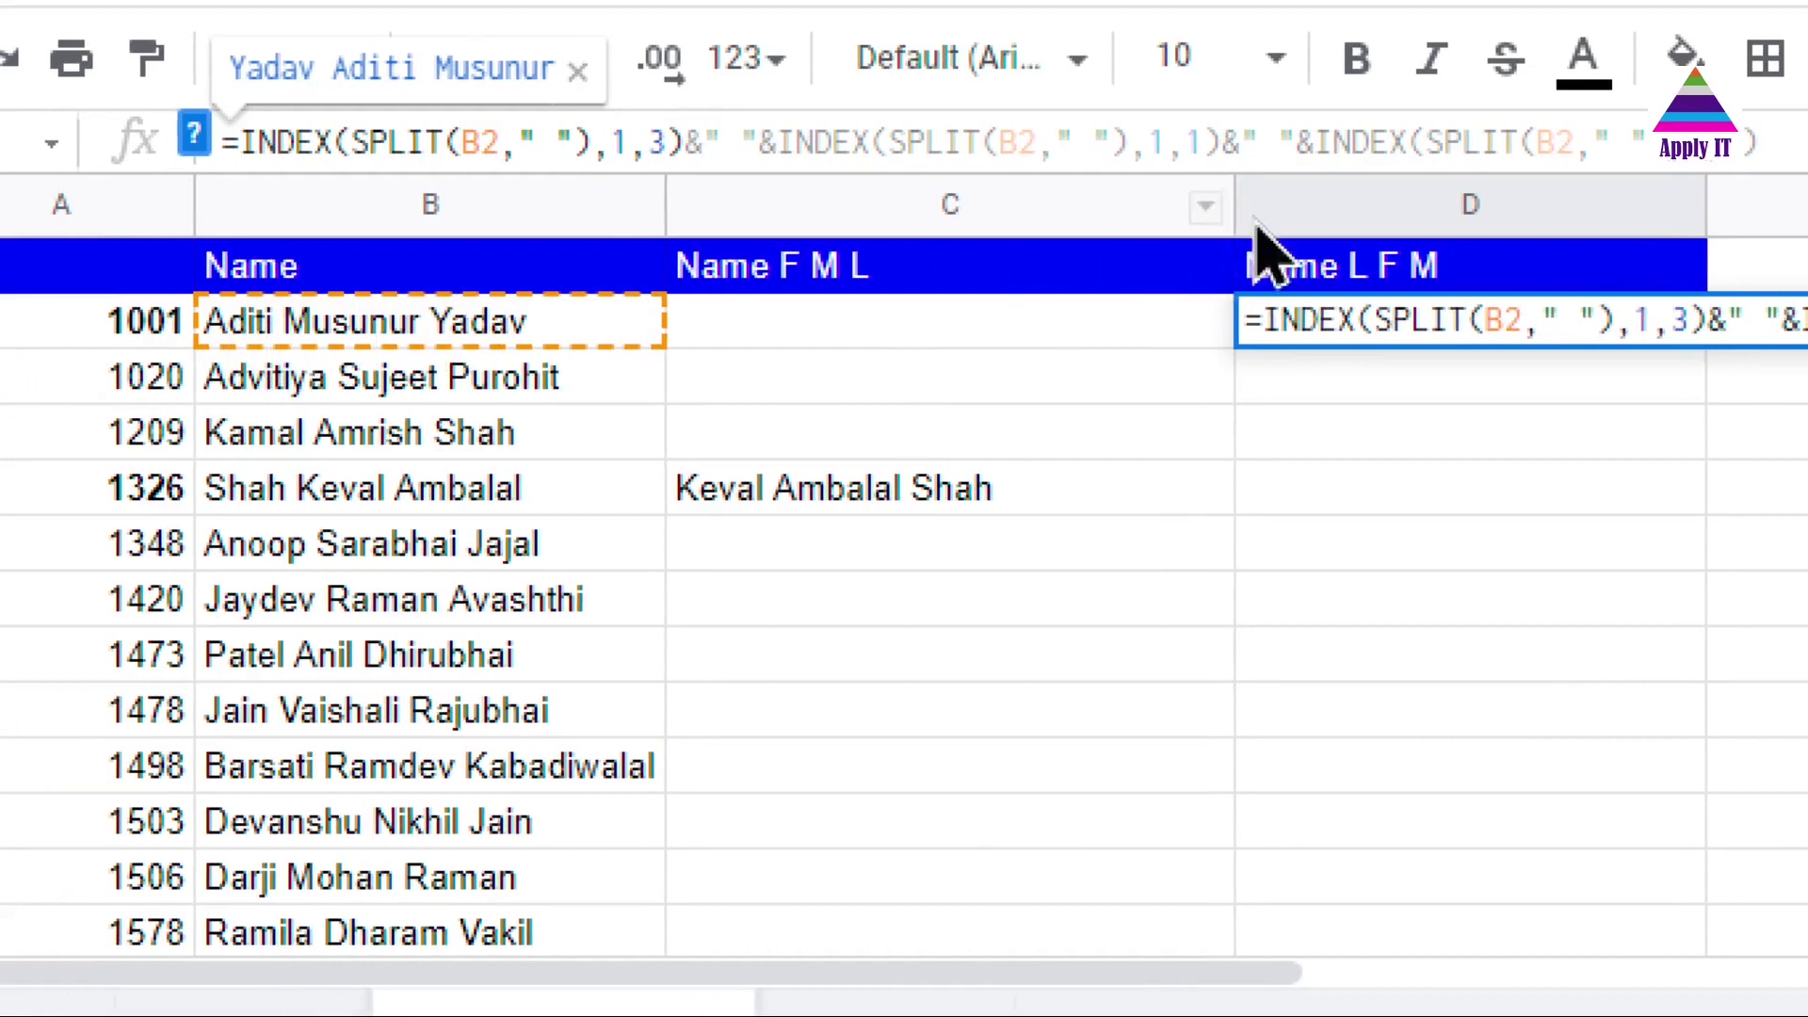
Trace the second and third INDEX terms of the D2 formula through to their row and column arguments
click(1166, 143)
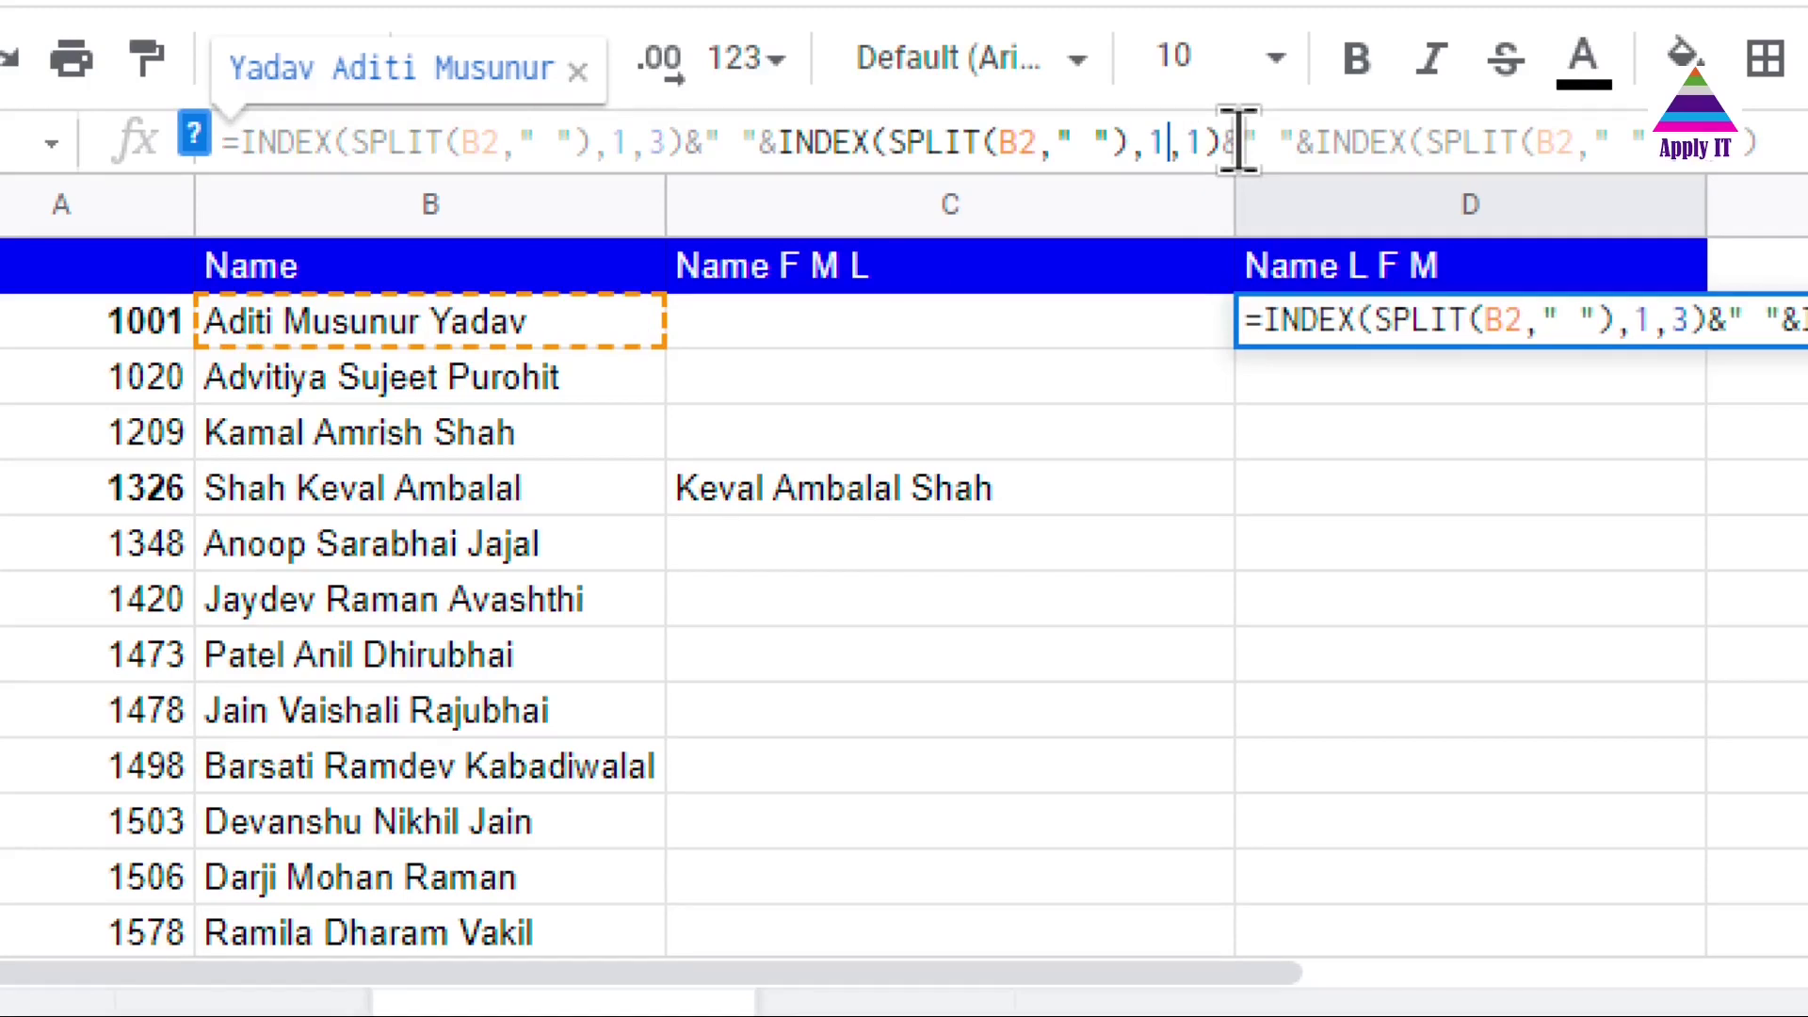
key(Right)
key(Right)
key(Right)
key(Right)
key(Right)
key(Right)
key(Right)
key(Right)
key(Right)
key(Right)
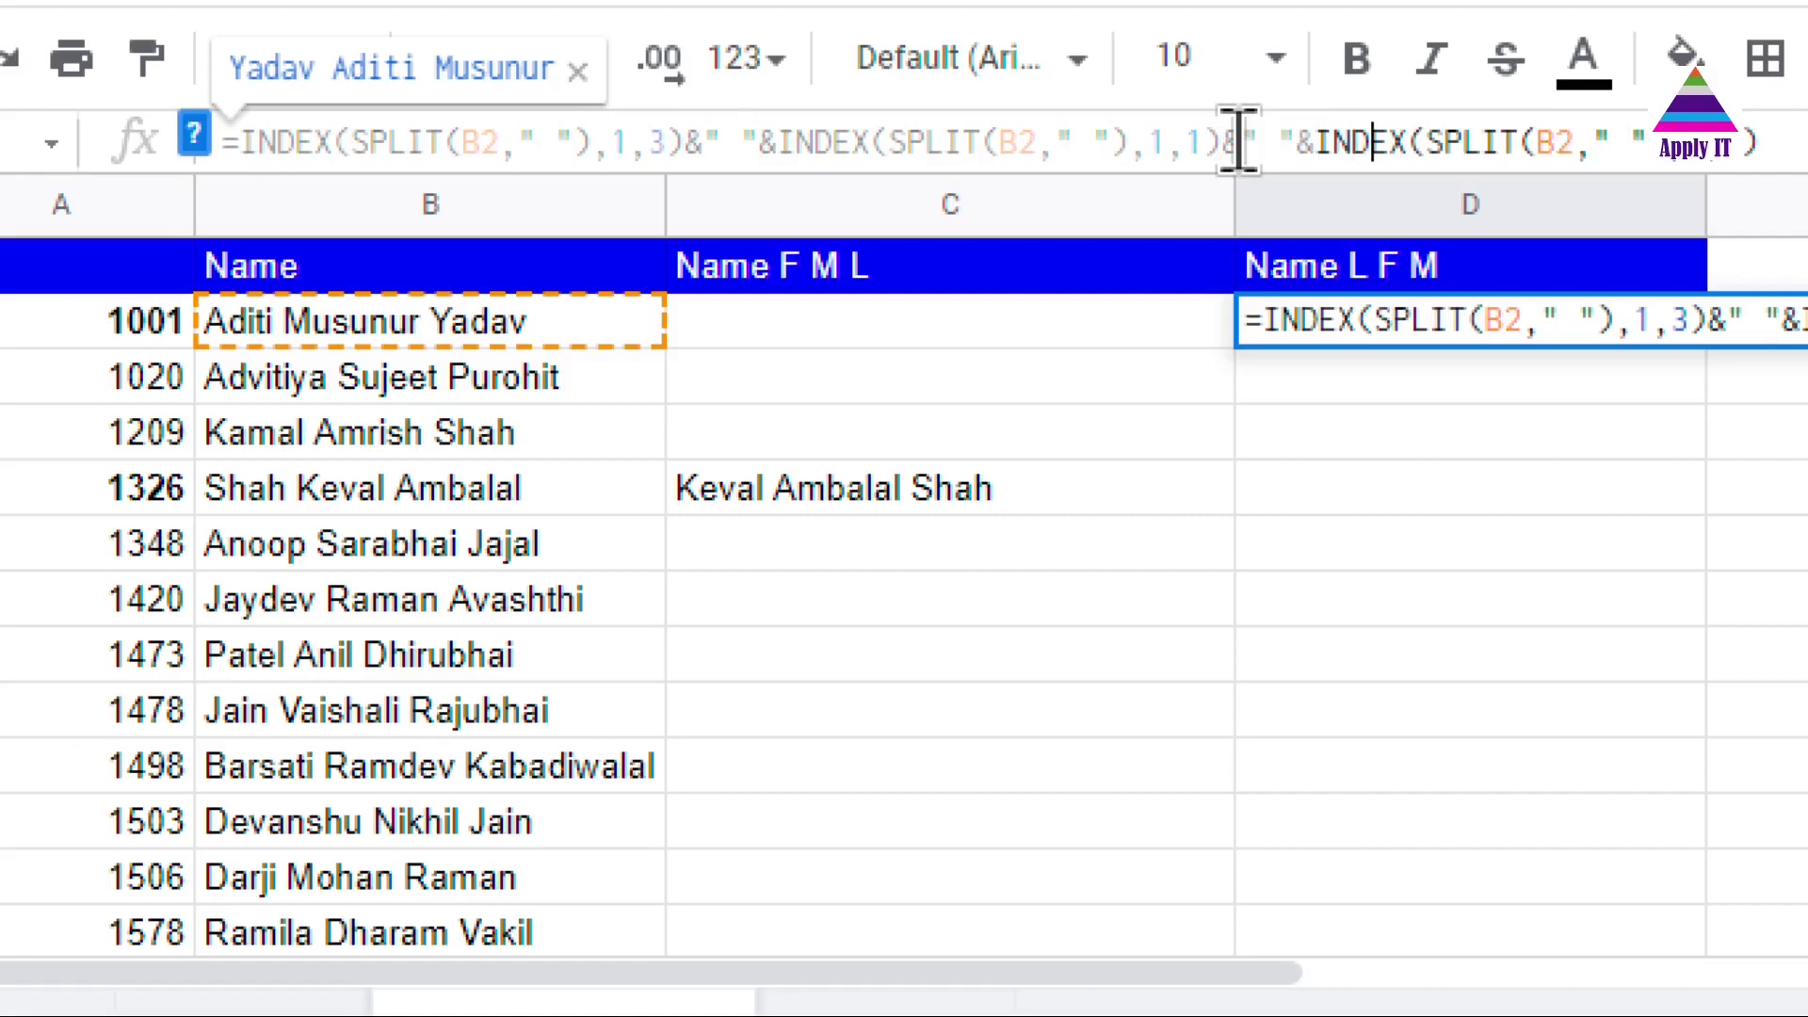
key(Right)
key(Right)
key(Right)
key(Right)
key(Right)
key(Right)
key(Right)
key(Right)
key(Right)
key(Right)
key(Right)
key(Right)
key(Right)
key(Right)
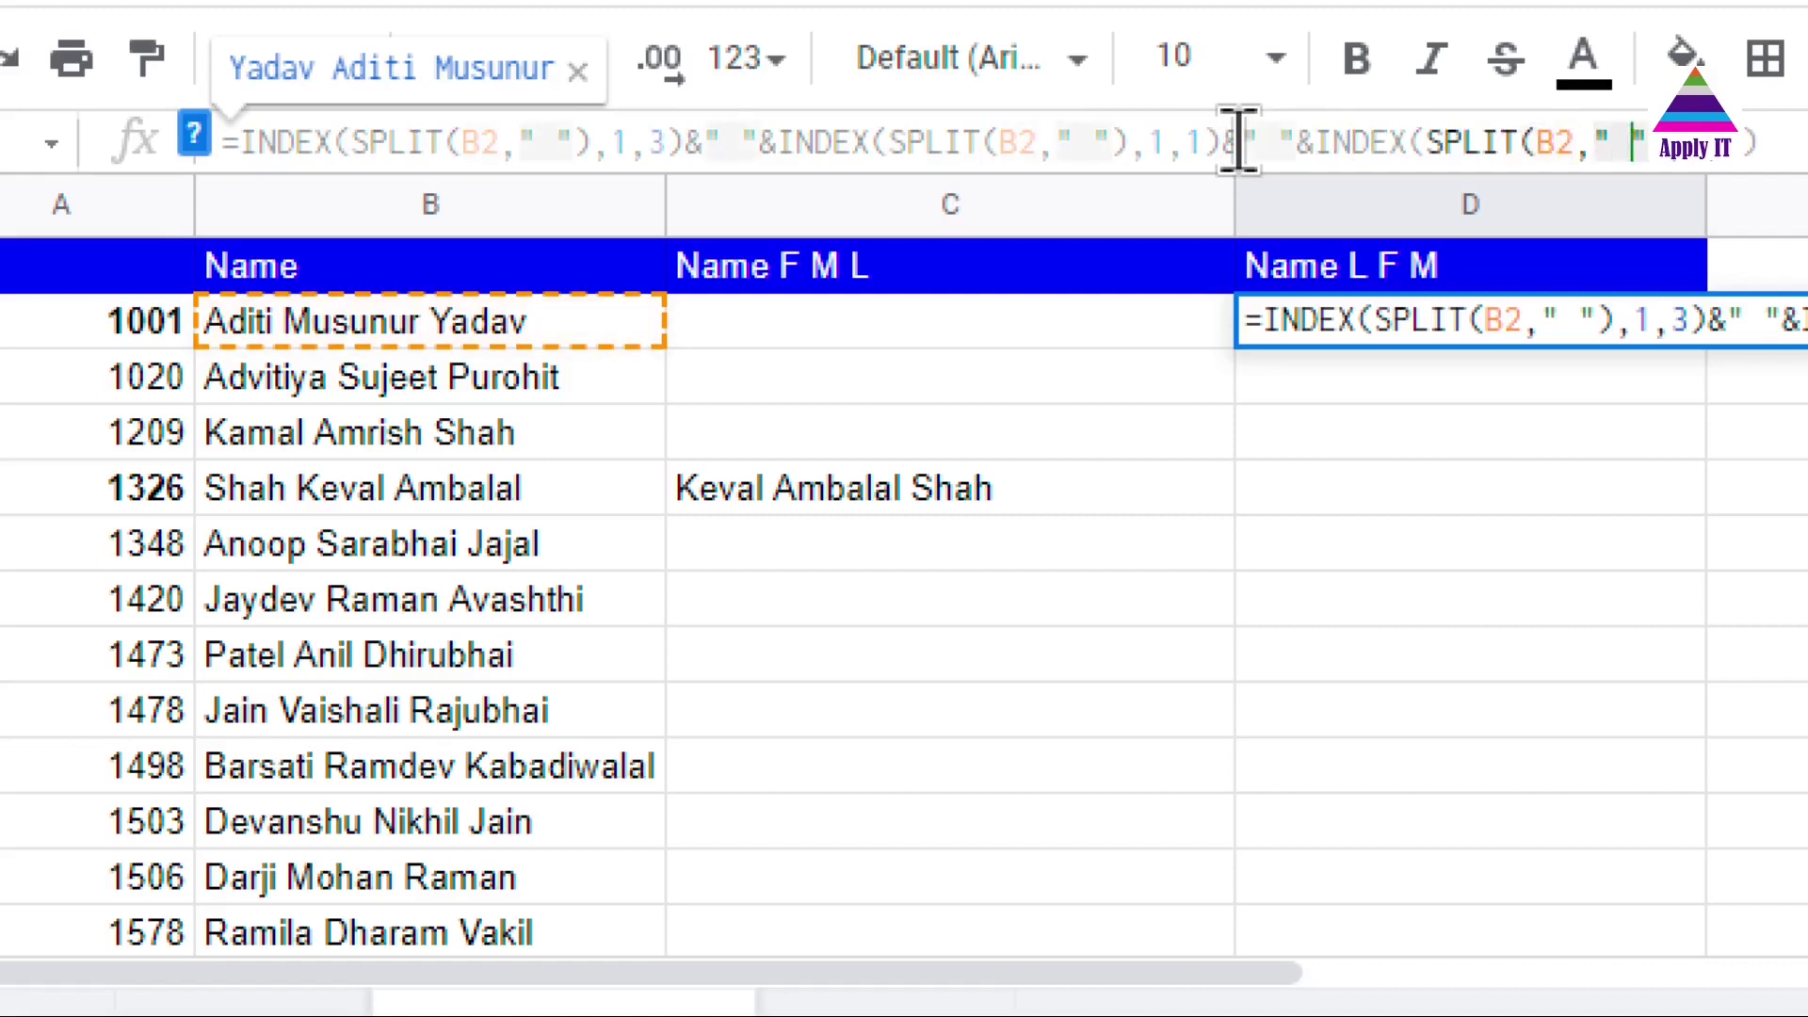
key(Right)
key(Right)
key(Right)
key(Right)
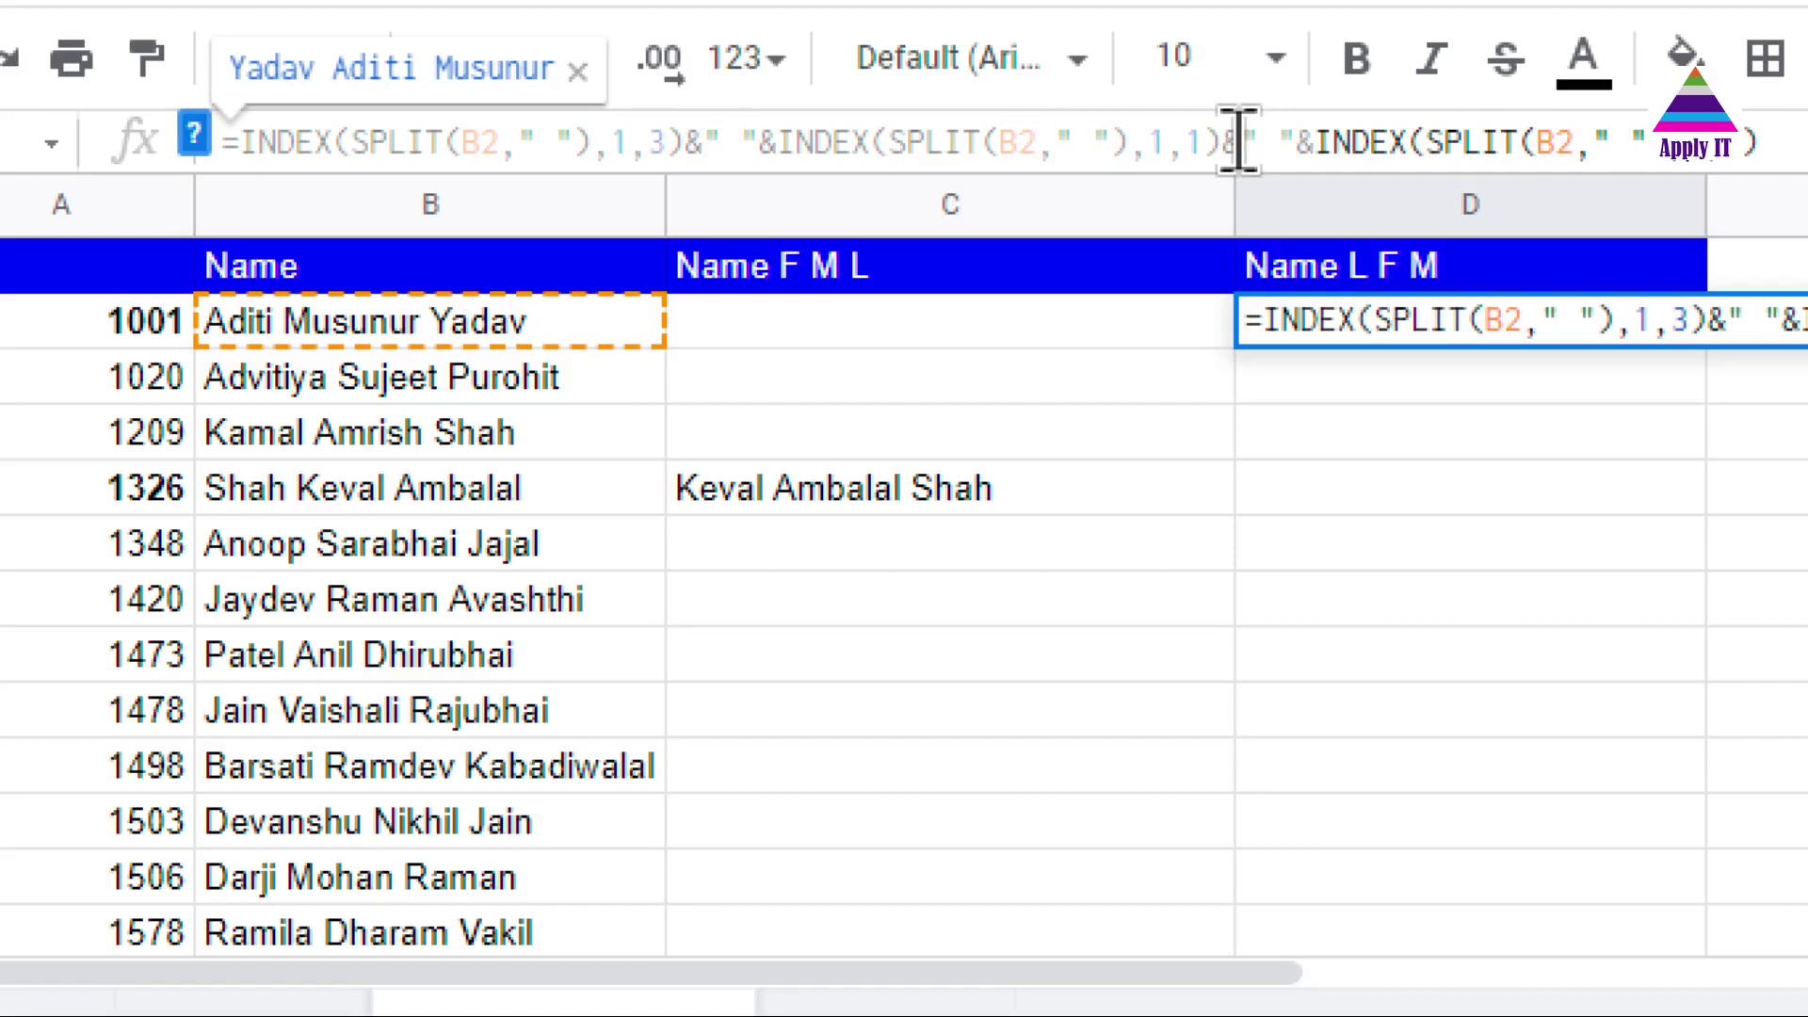
Examine how the & operator and the " " separator join the INDEX terms in the D2 formula
key(Left)
key(Left)
key(Left)
key(Left)
key(Left)
key(Left)
key(Left)
key(Left)
key(Left)
key(Left)
key(Left)
key(Left)
key(Left)
key(Left)
key(Left)
key(Left)
key(Left)
key(Left)
key(Left)
key(Left)
key(Left)
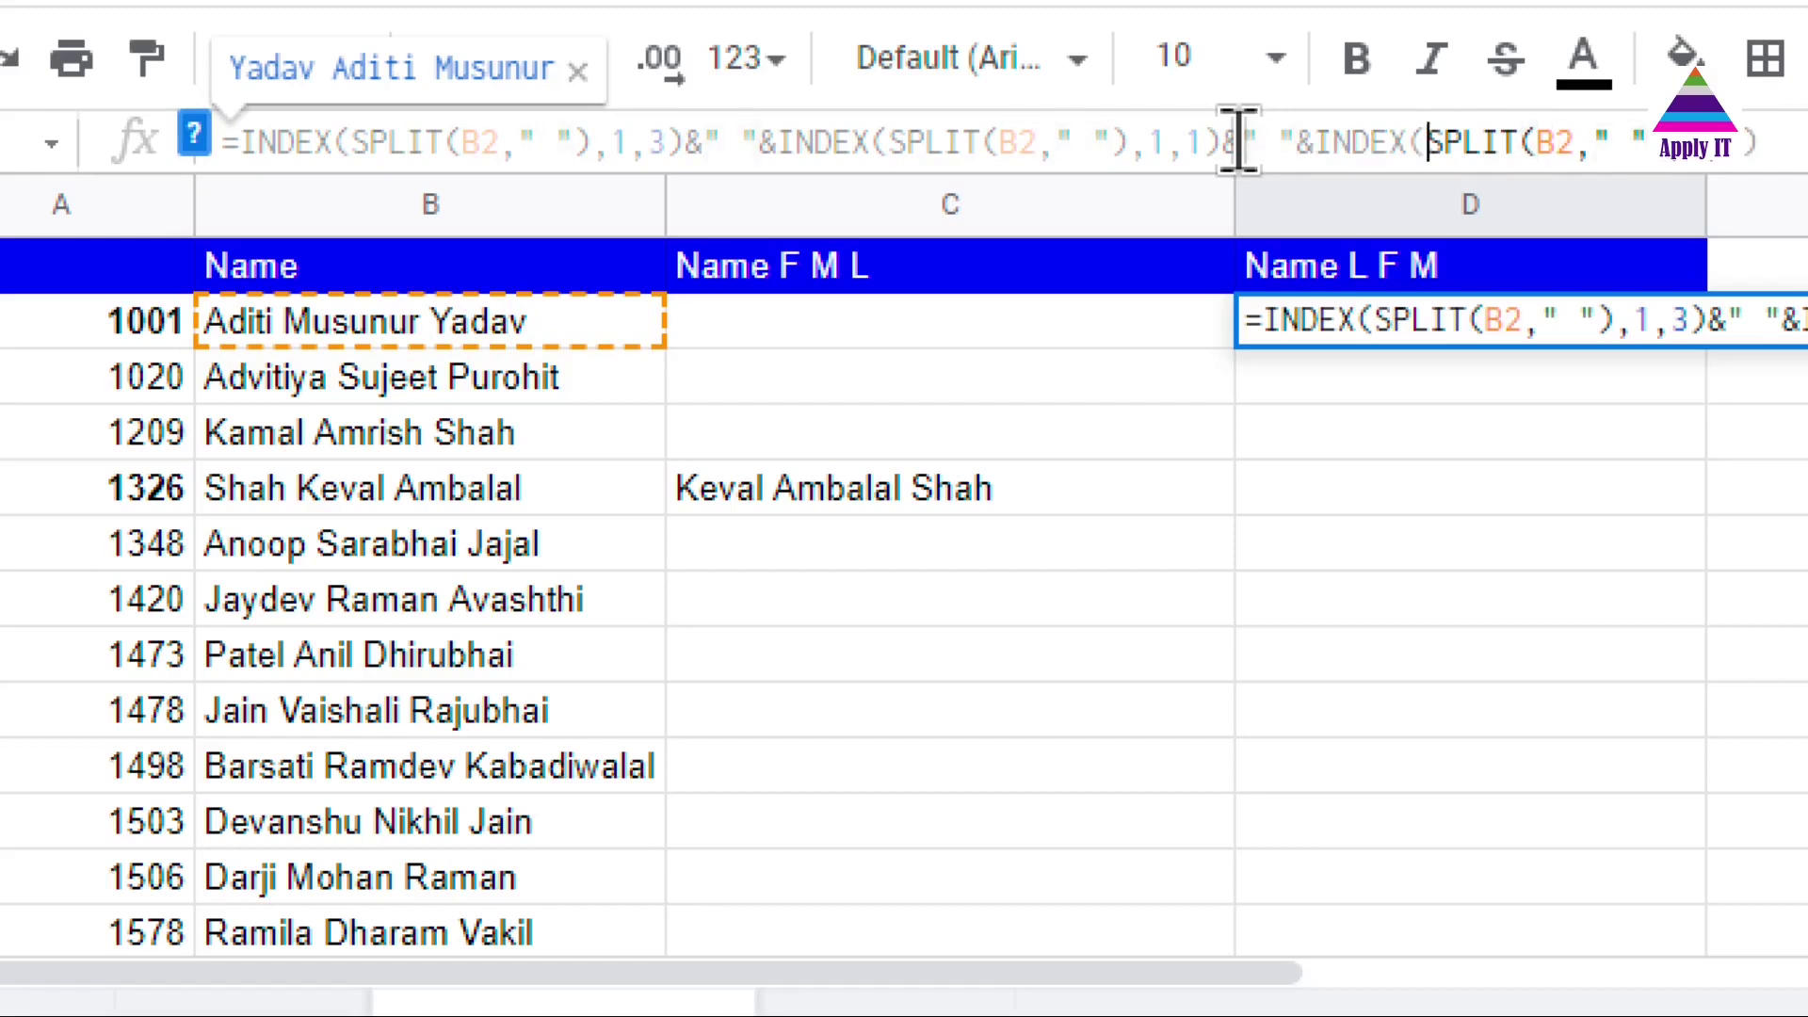
key(Left)
key(Left)
key(Left)
key(Left)
key(Left)
key(Left)
key(Left)
key(Left)
key(Left)
key(Left)
key(Left)
key(Left)
key(Left)
key(Left)
key(Left)
key(Left)
key(Left)
key(Left)
key(Left)
key(Left)
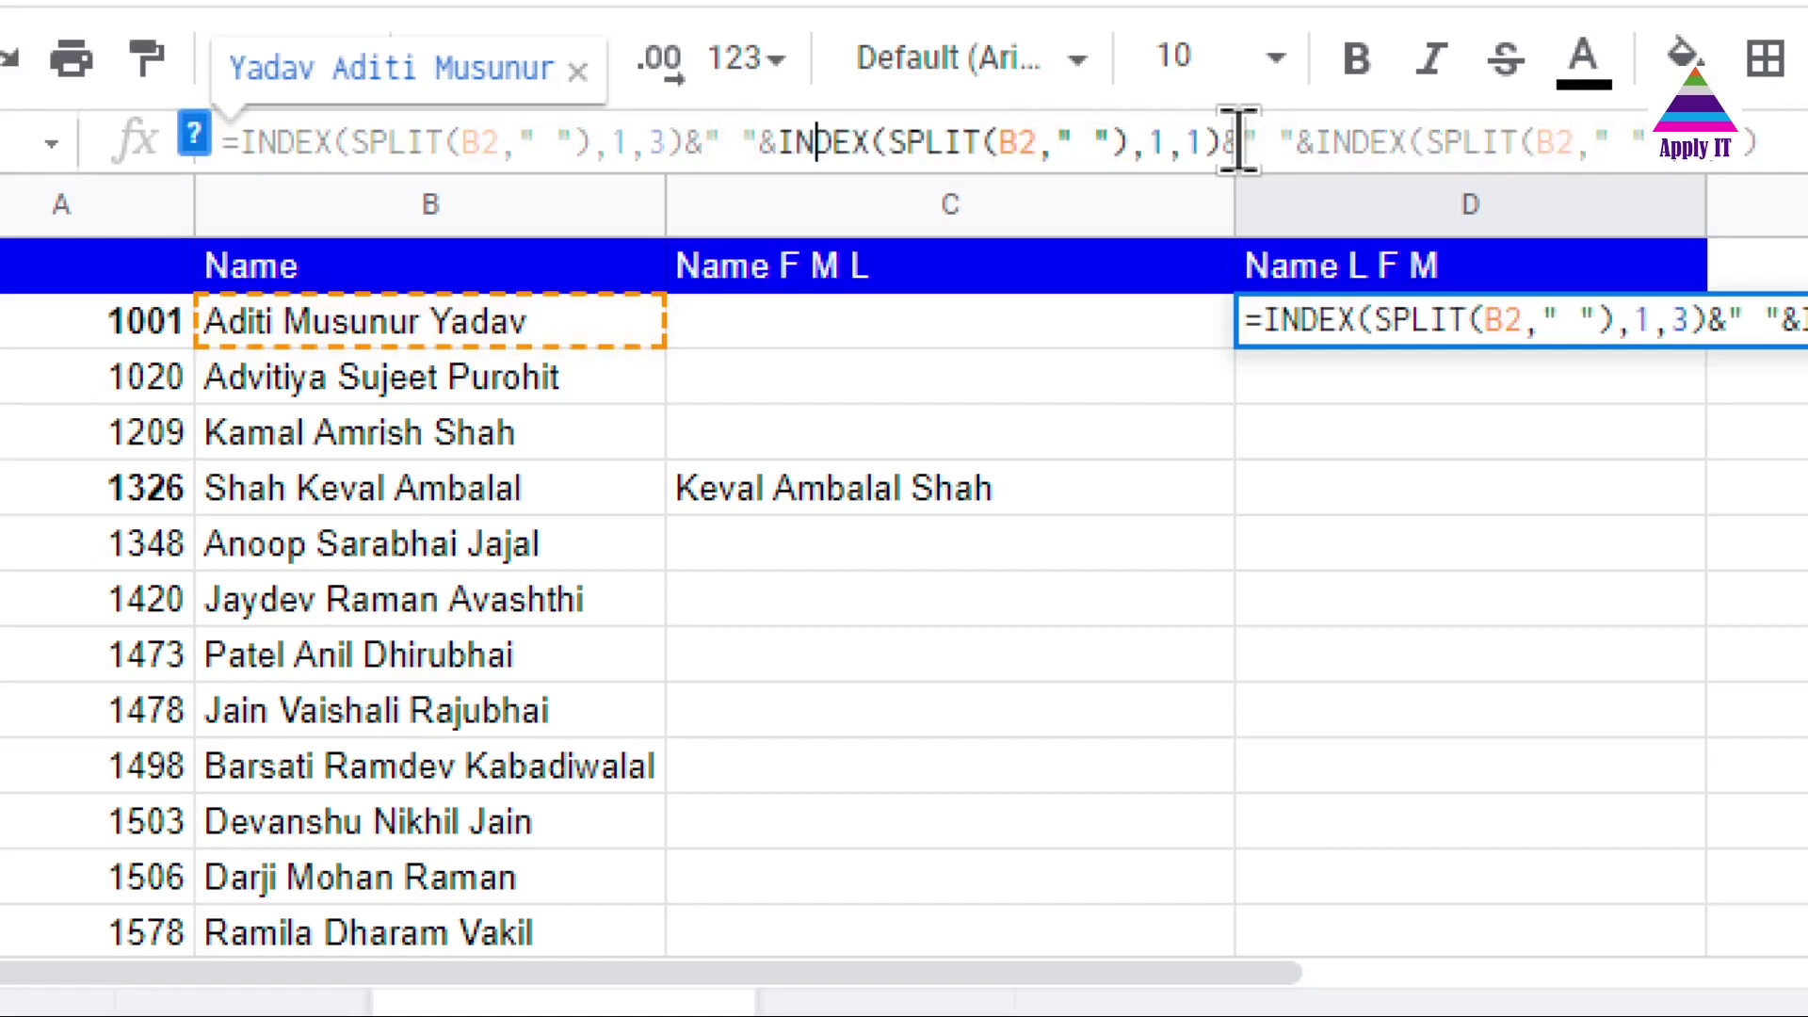
key(shift+Right)
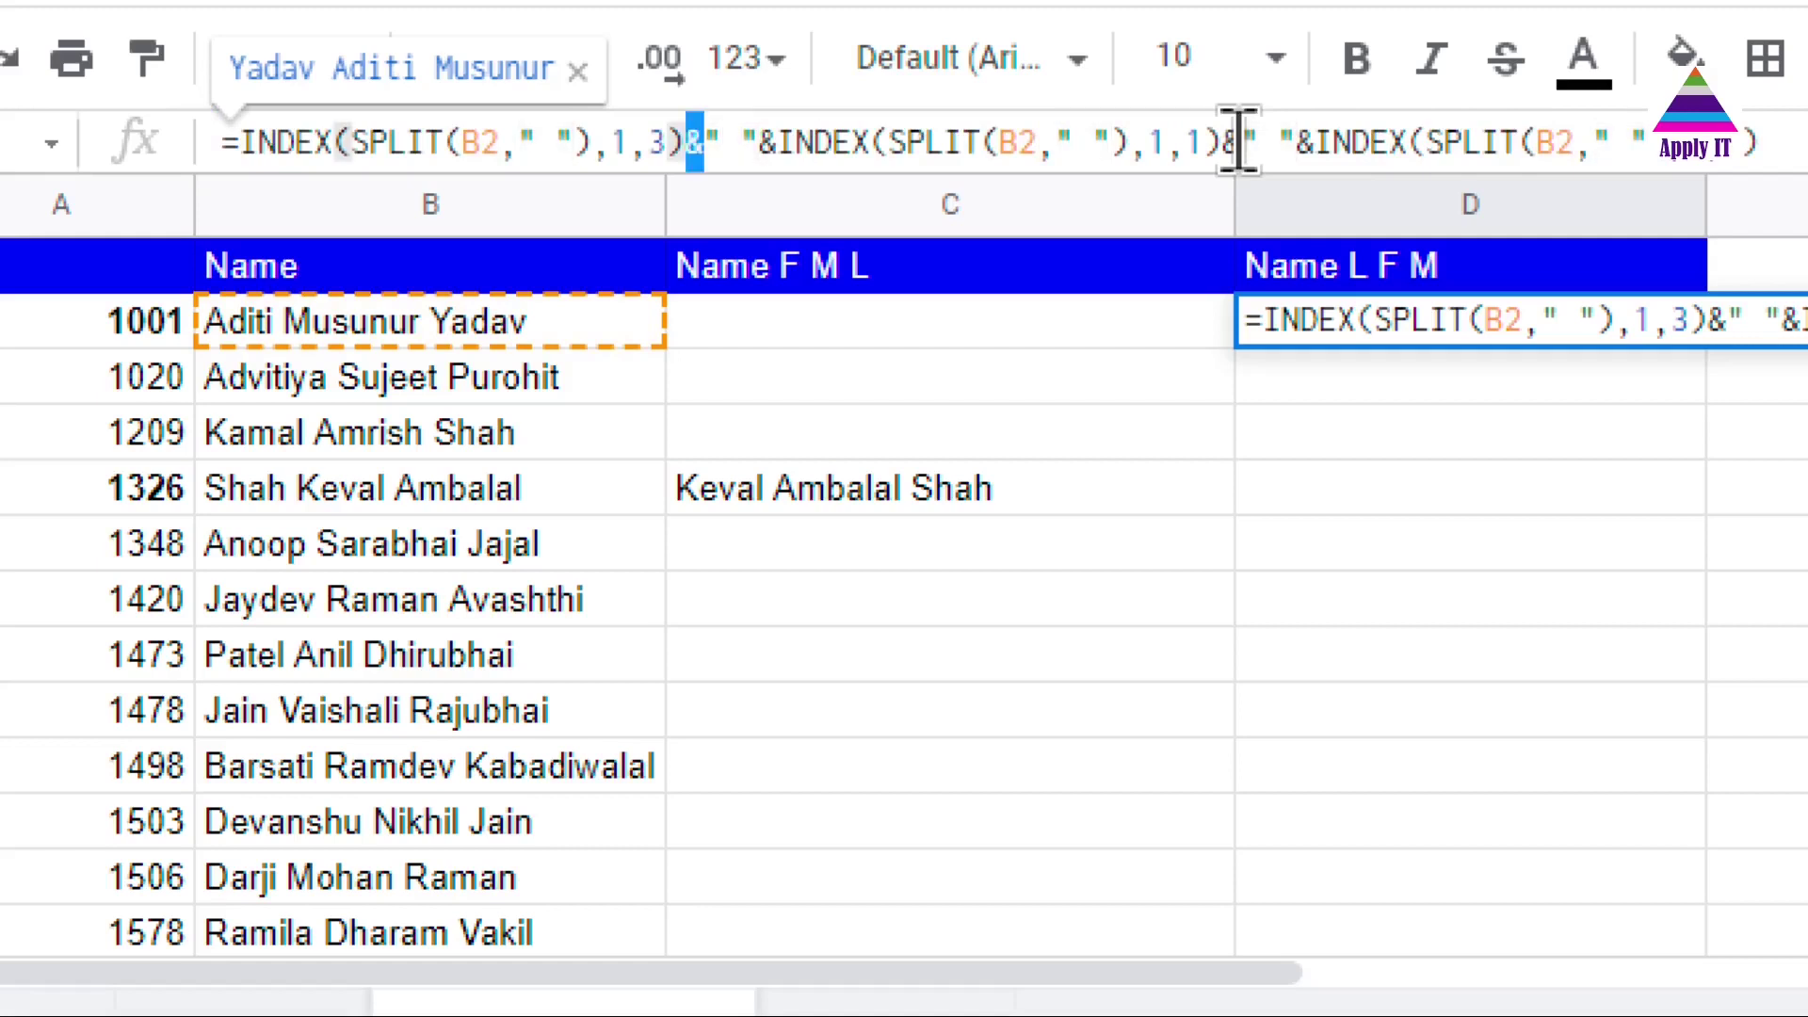
key(Right)
key(shift+Right)
key(shift+Right)
key(shift+Right)
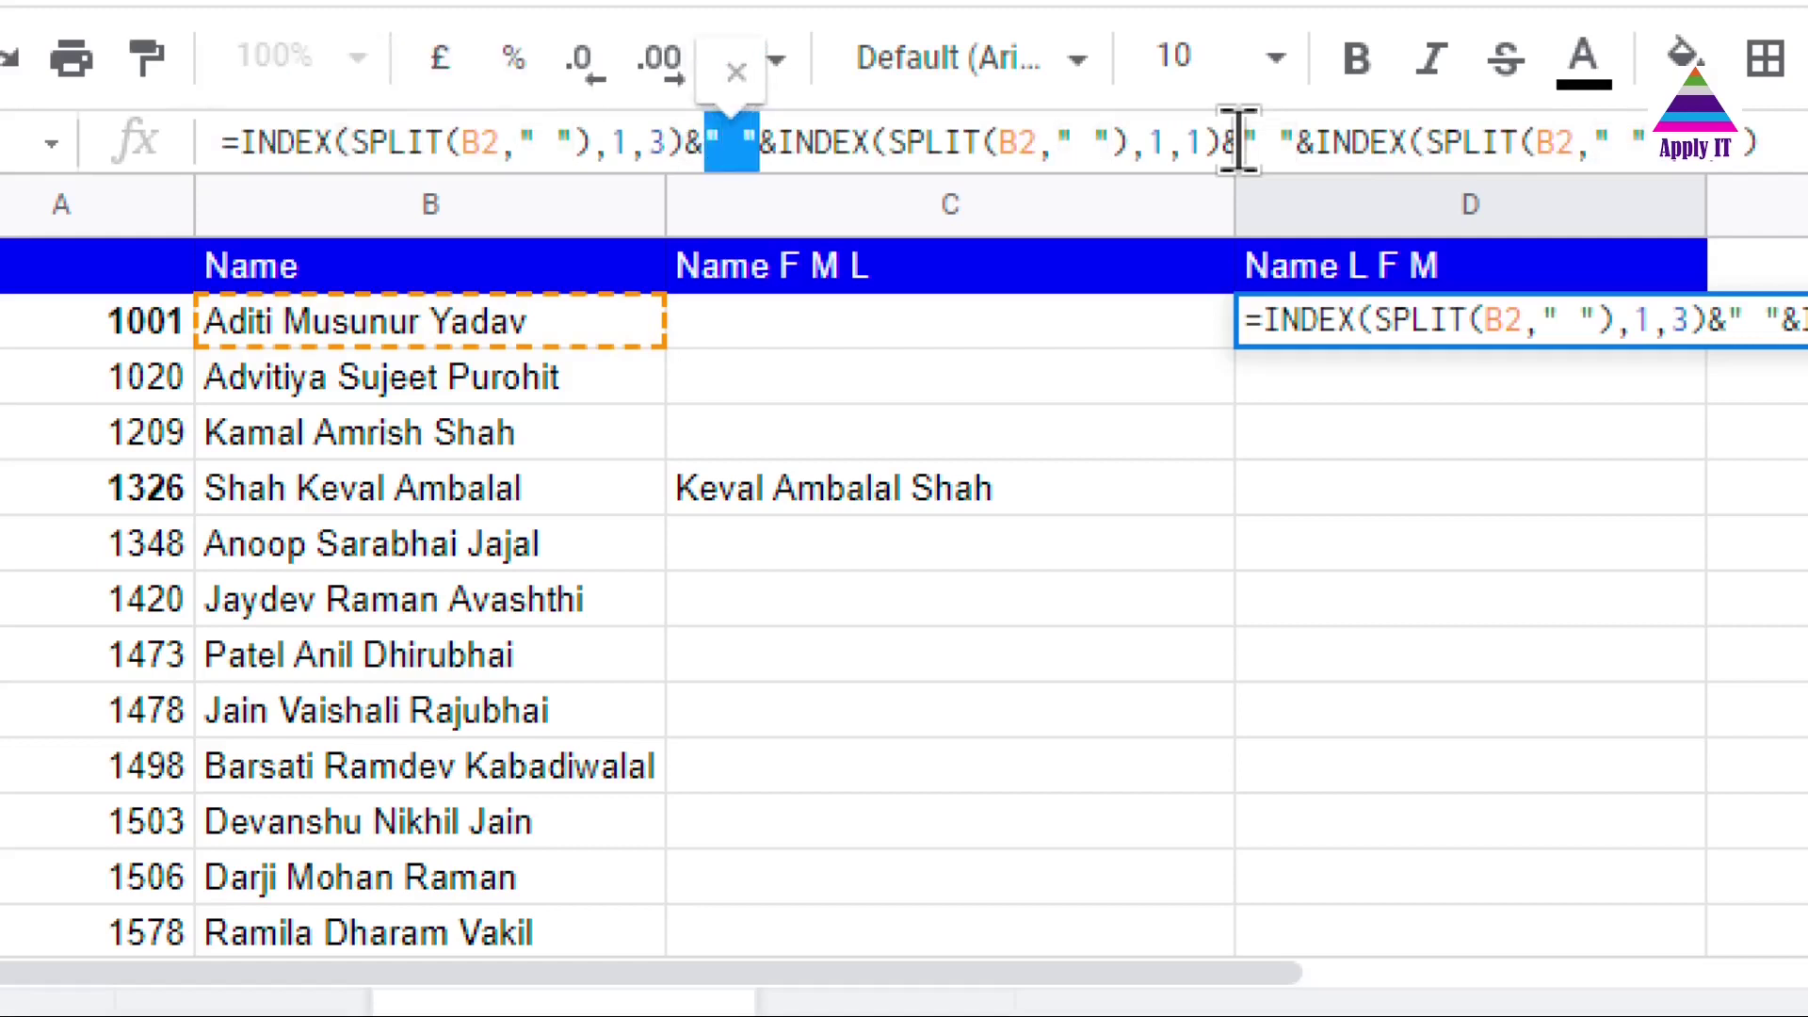
key(Right)
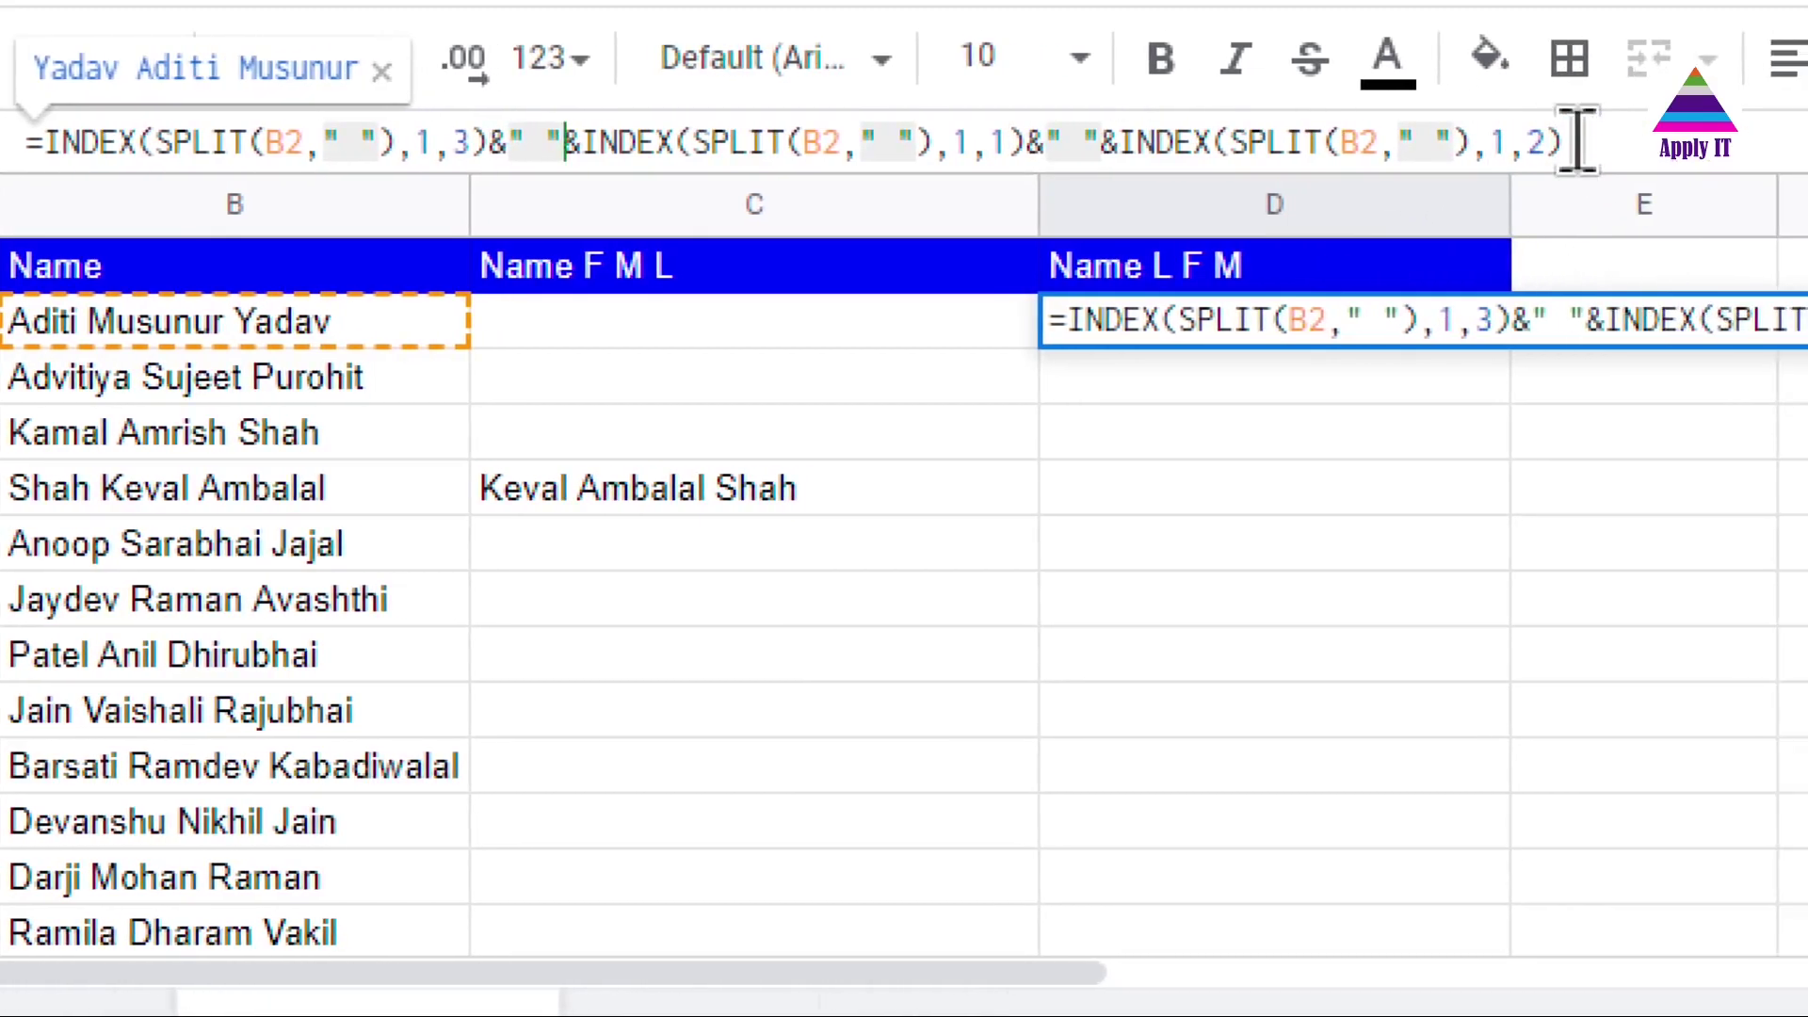
key(Return)
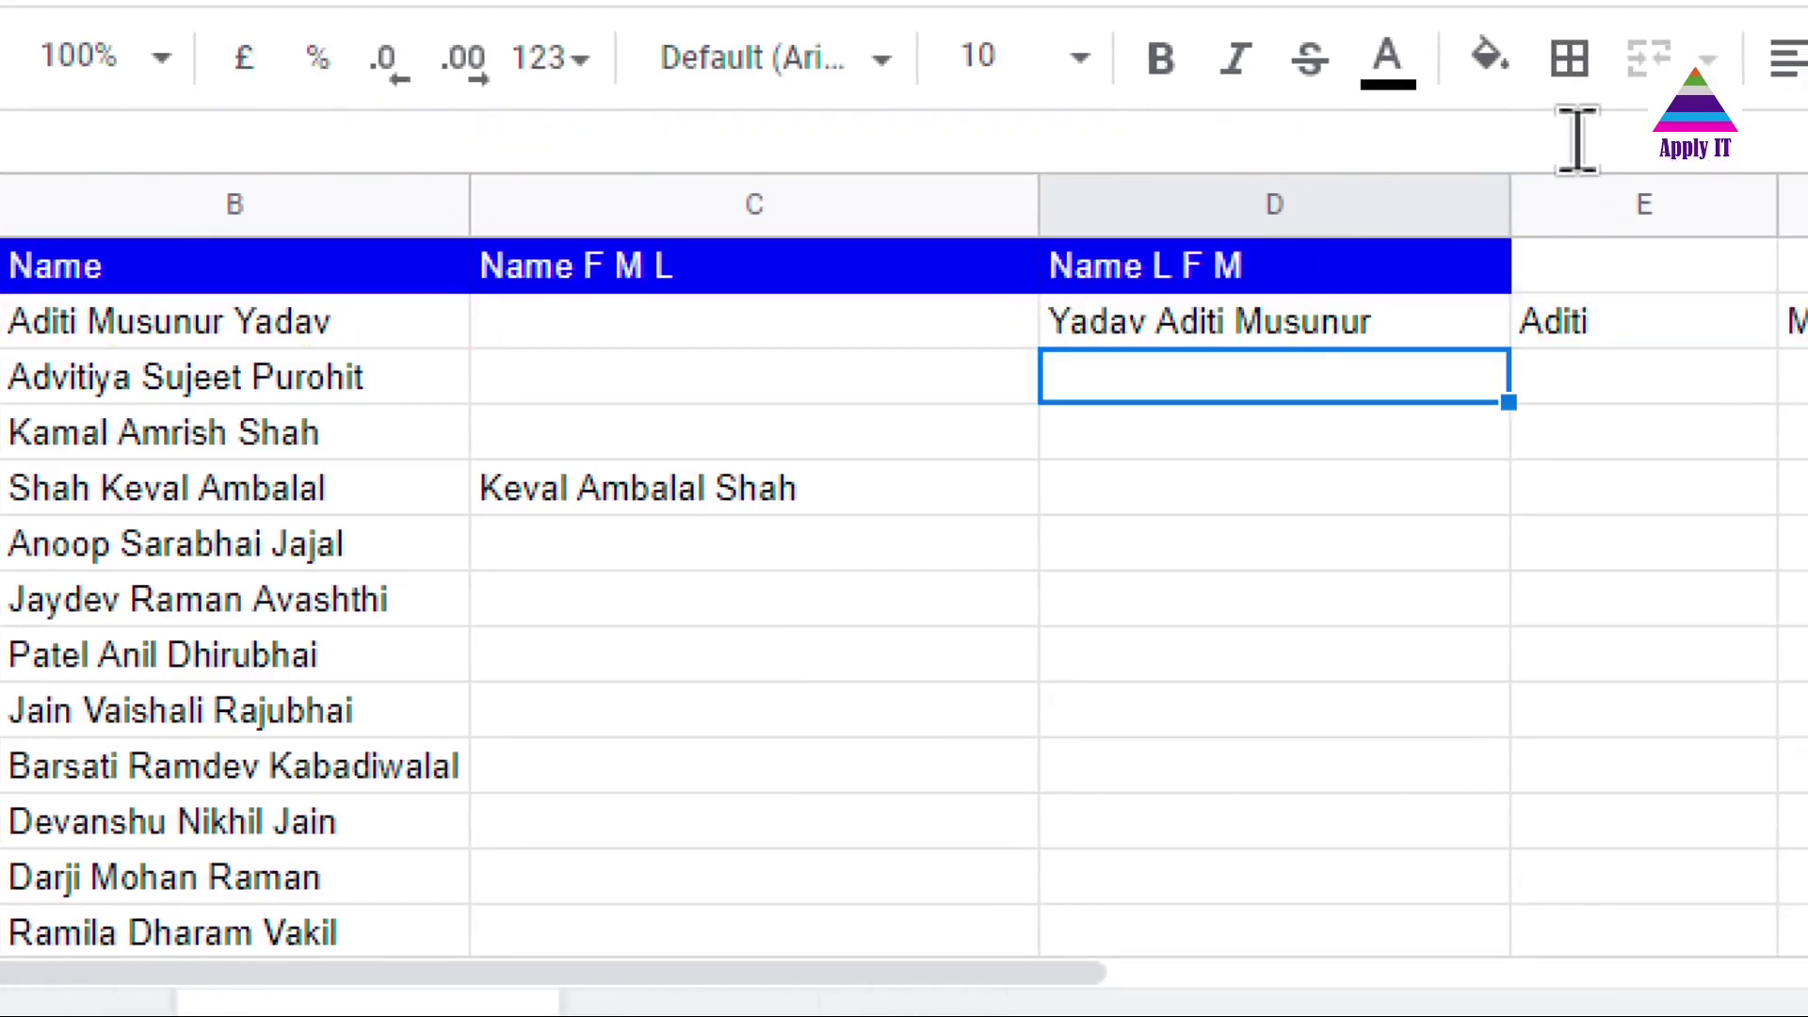
Delete the helper SPLIT formula in E2 together with its split name parts
key(Up)
key(Right)
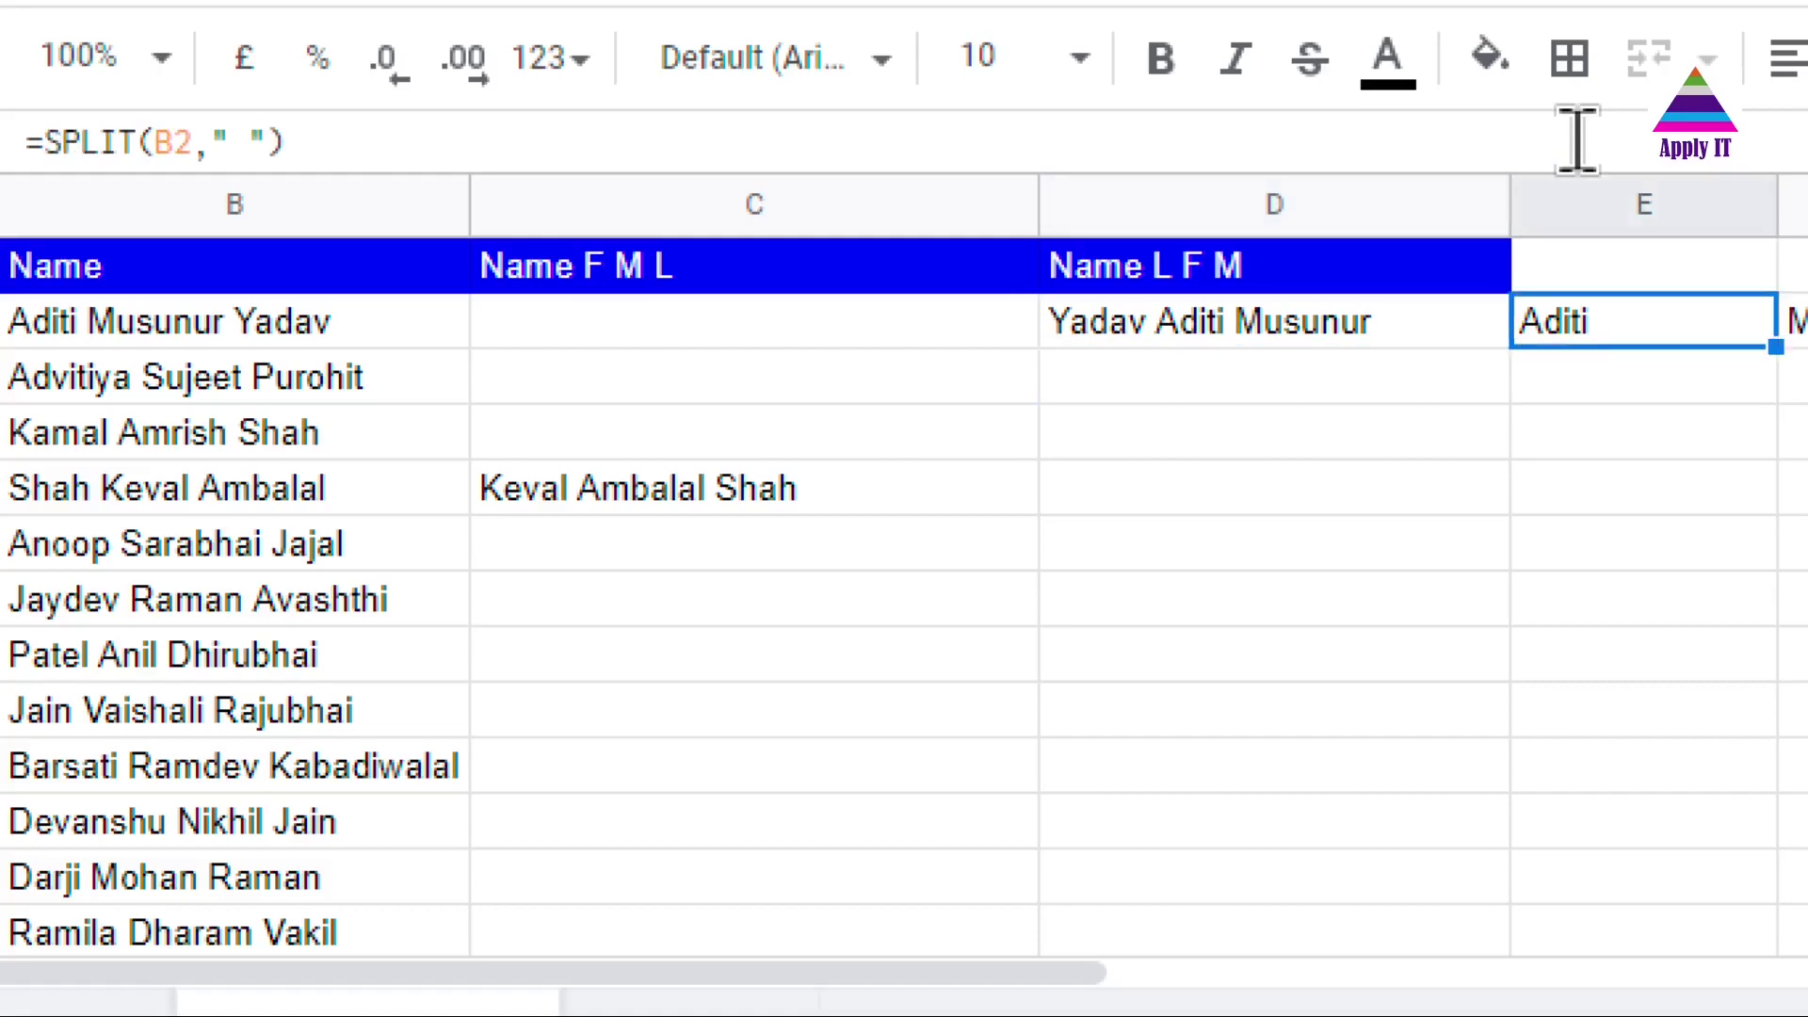
key(shift+Right)
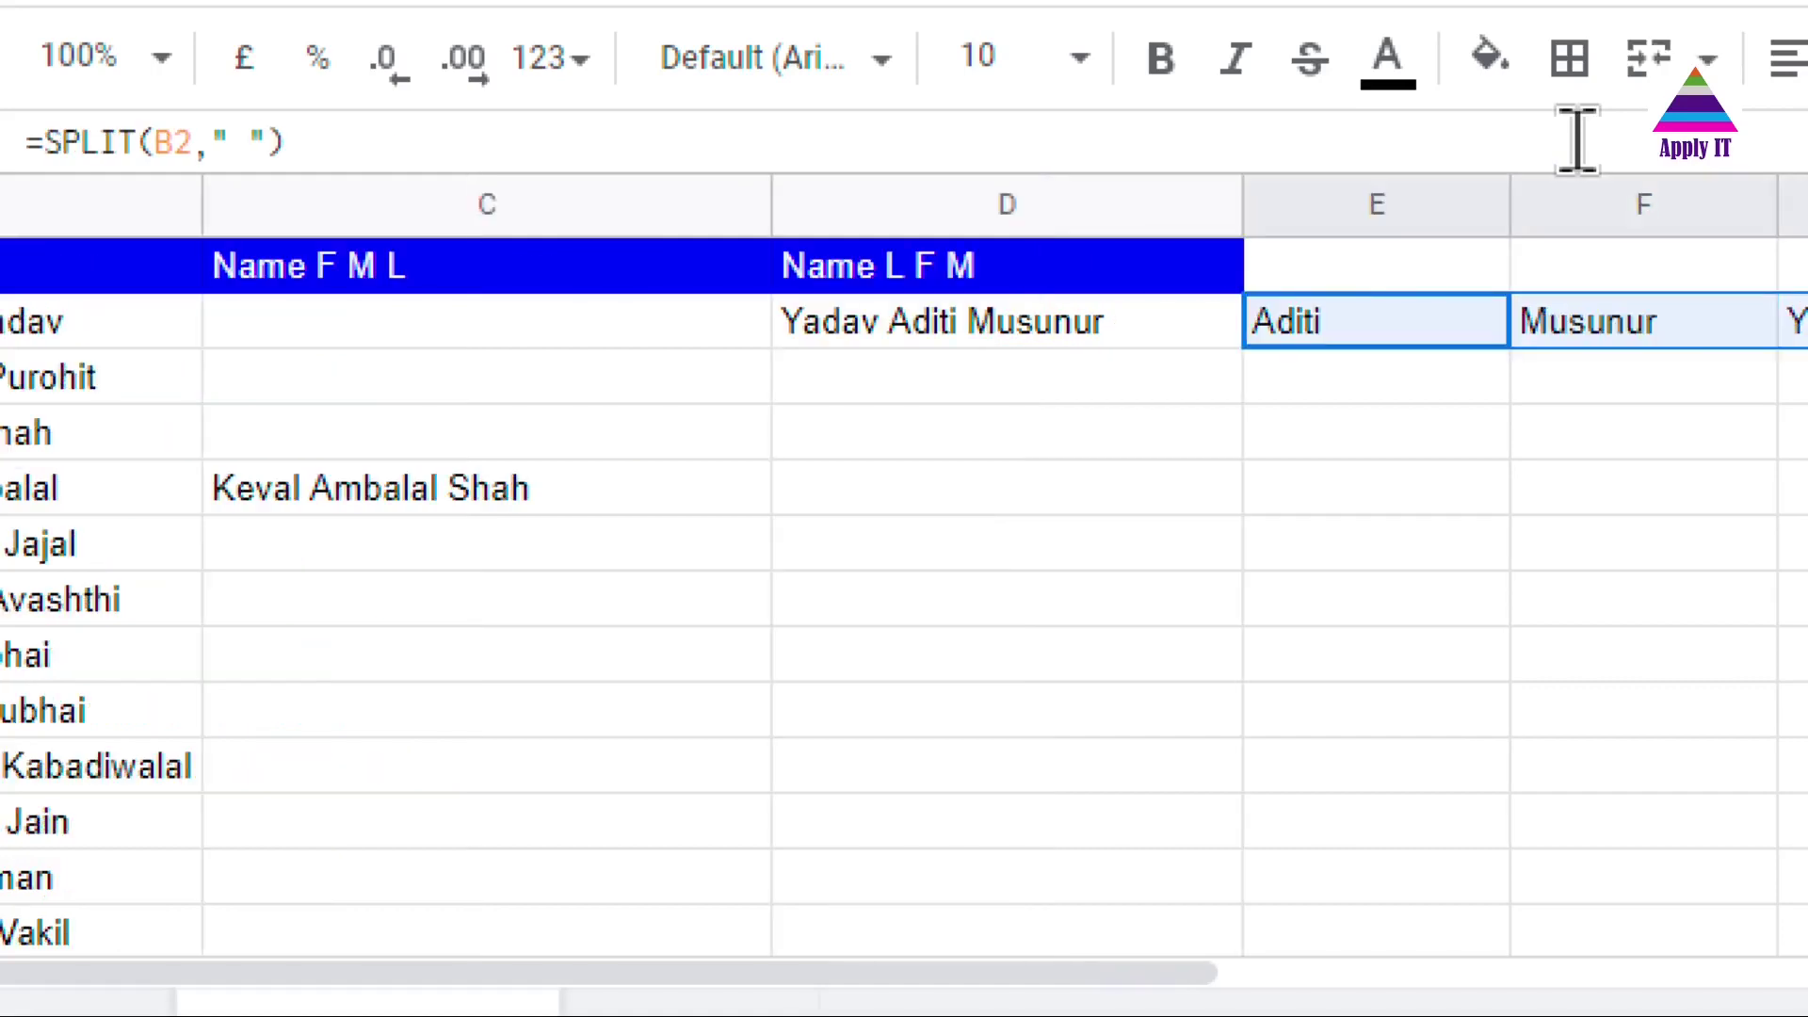
key(Delete)
key(Left)
key(Left)
key(Left)
key(Left)
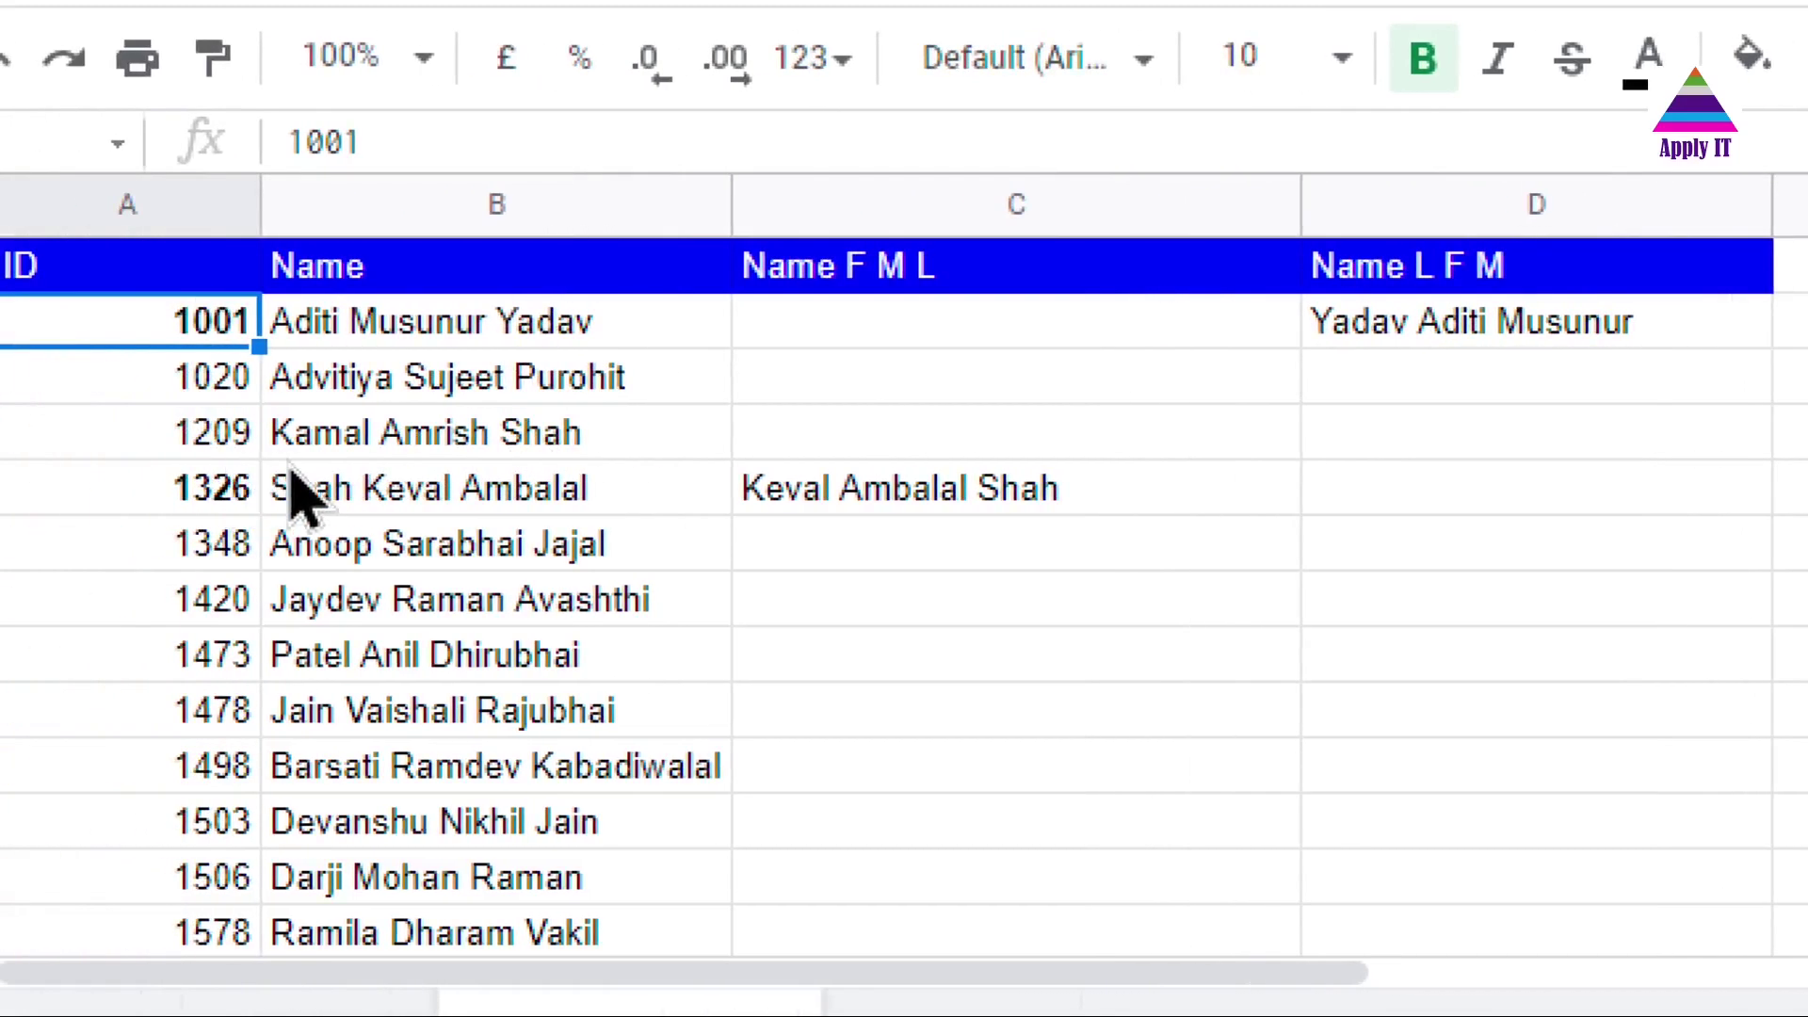
Compare the name in B5 with the Name F M L formula in C5 and its column arguments
click(339, 516)
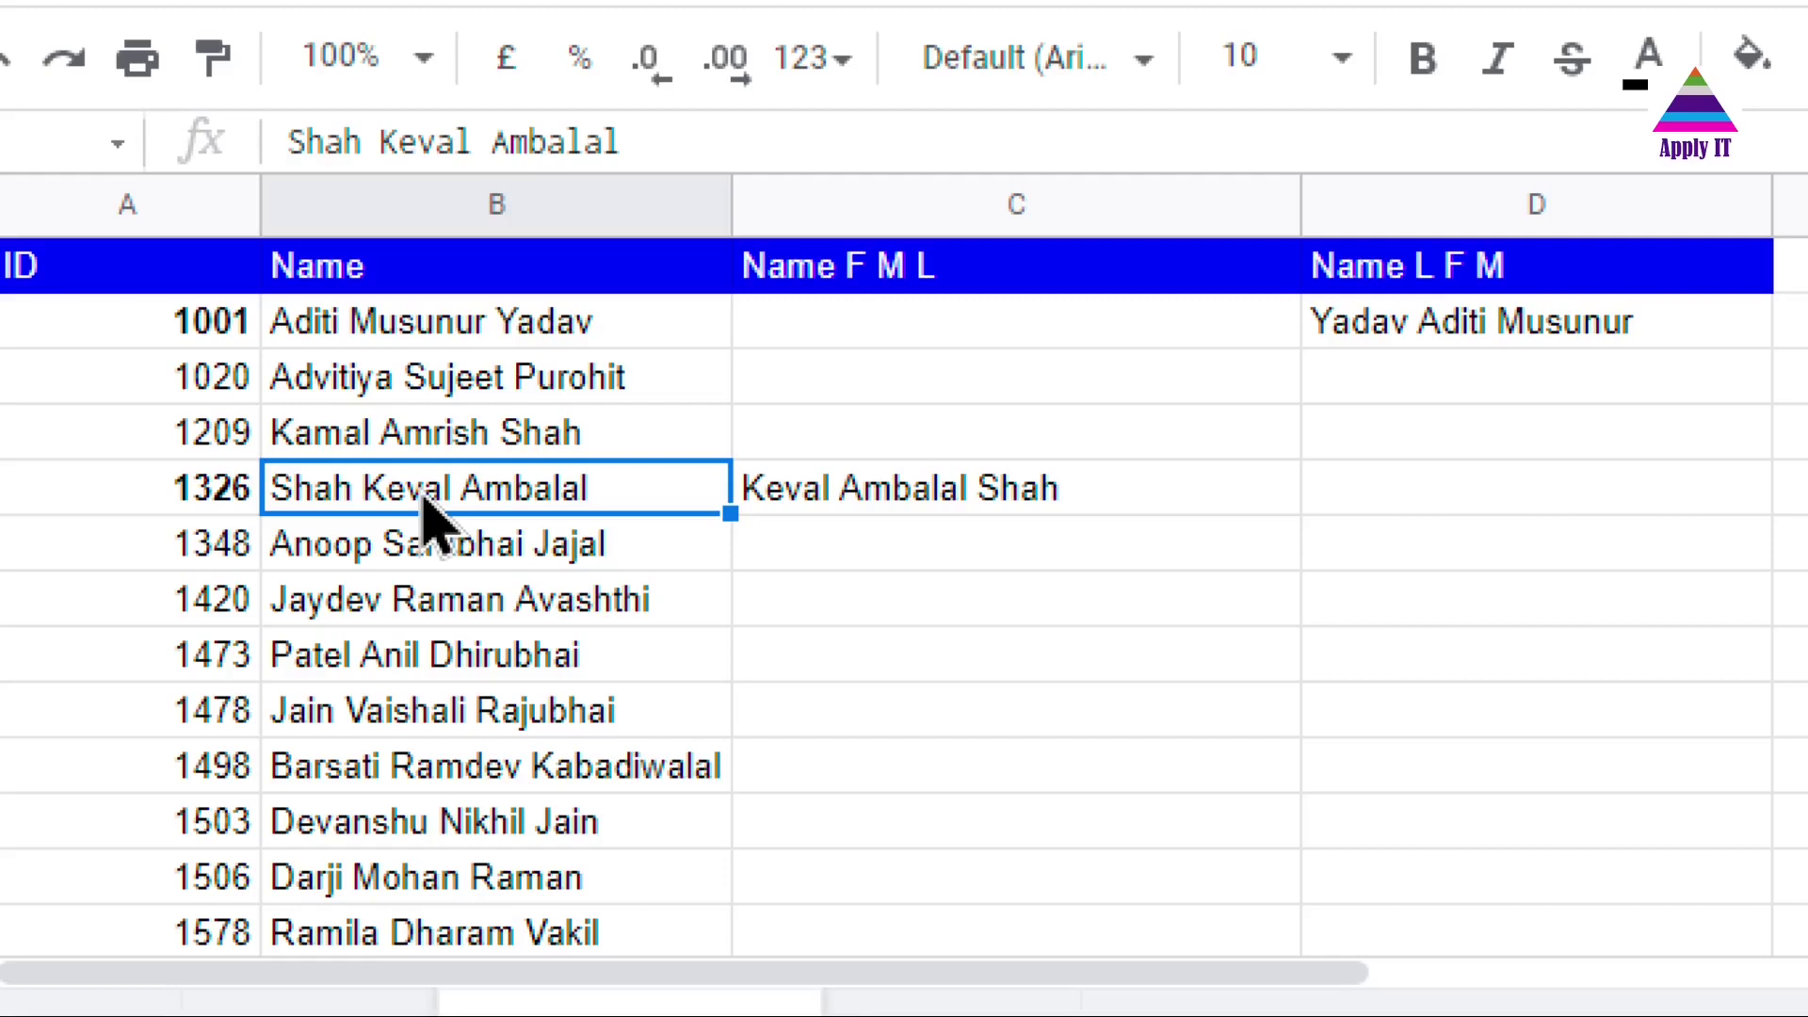
click(812, 527)
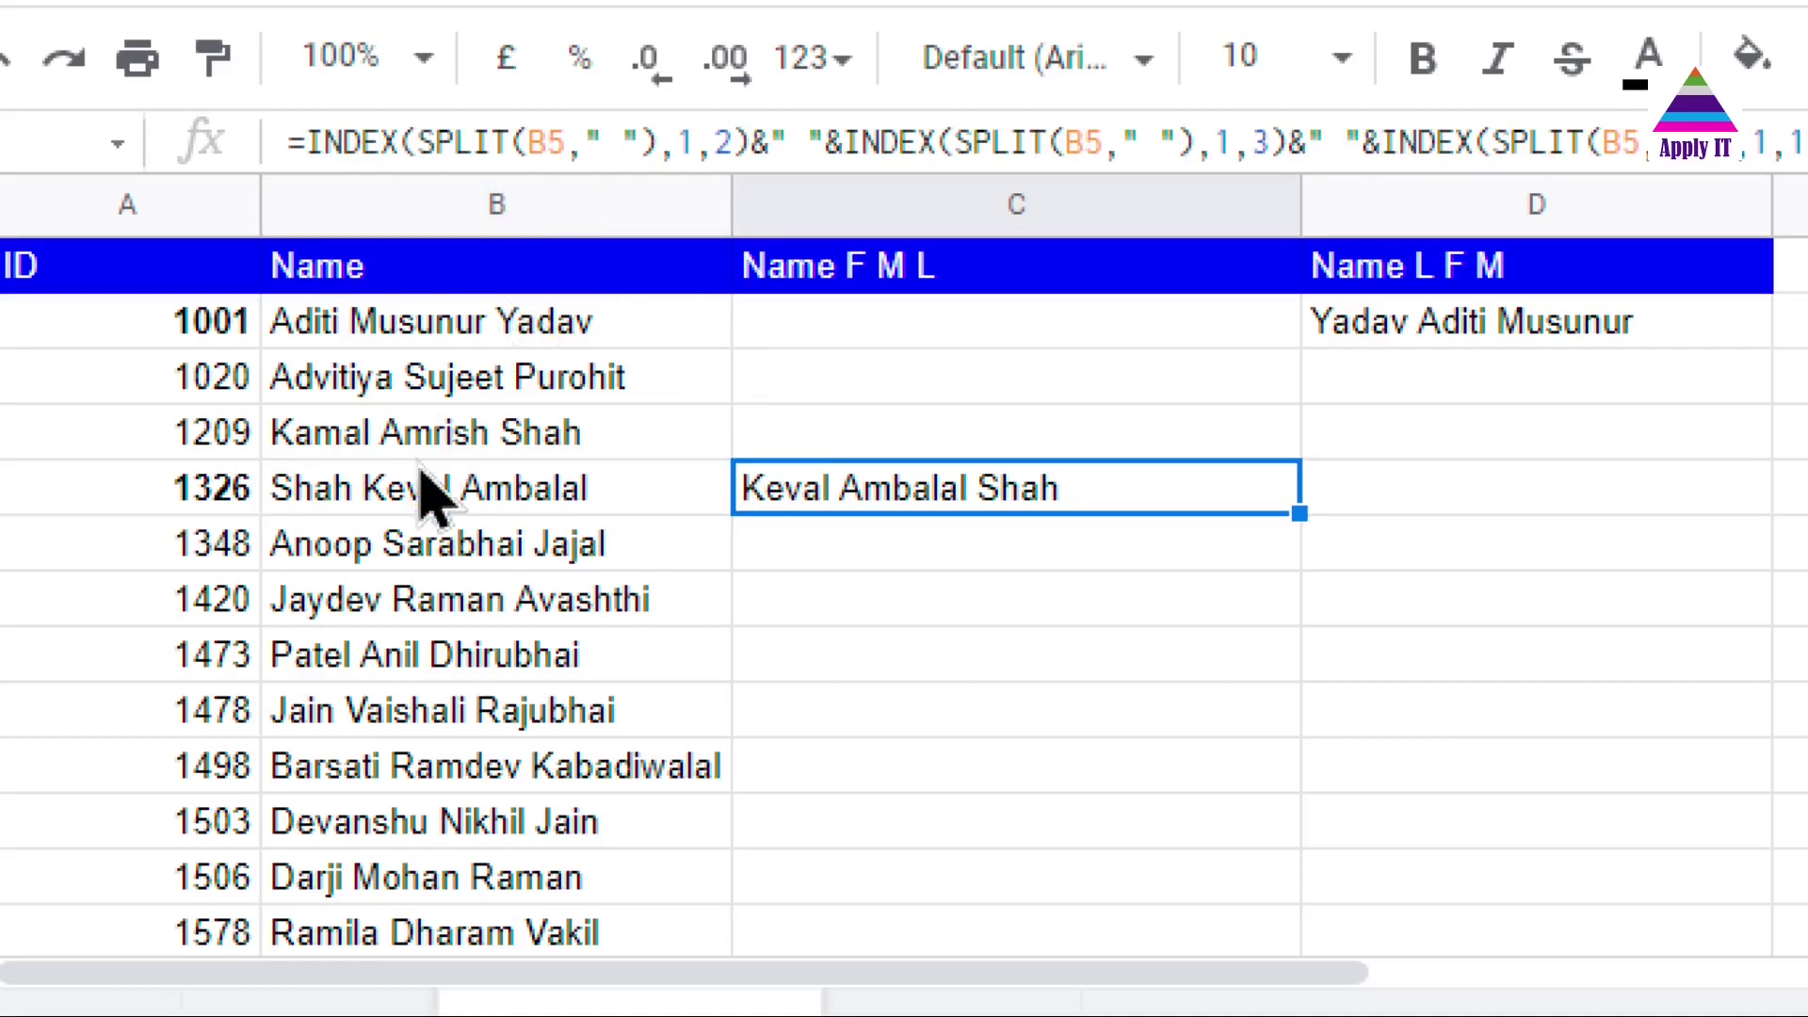
click(393, 505)
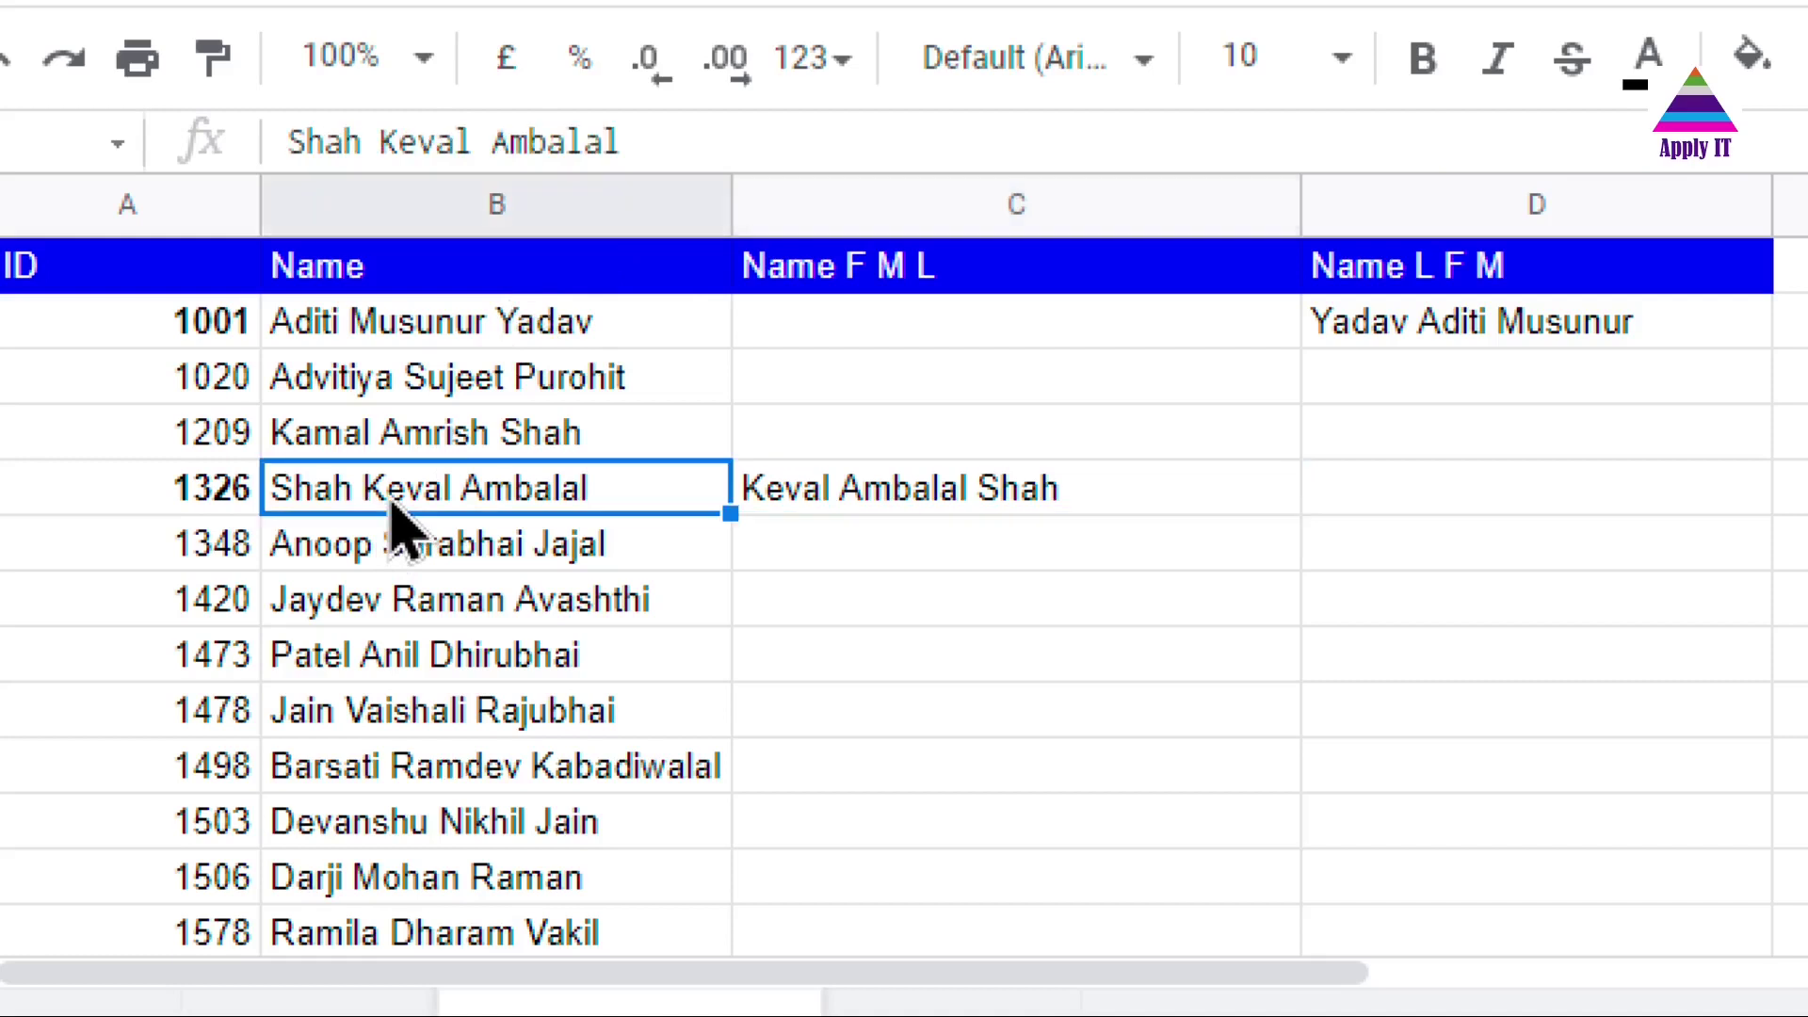
click(812, 506)
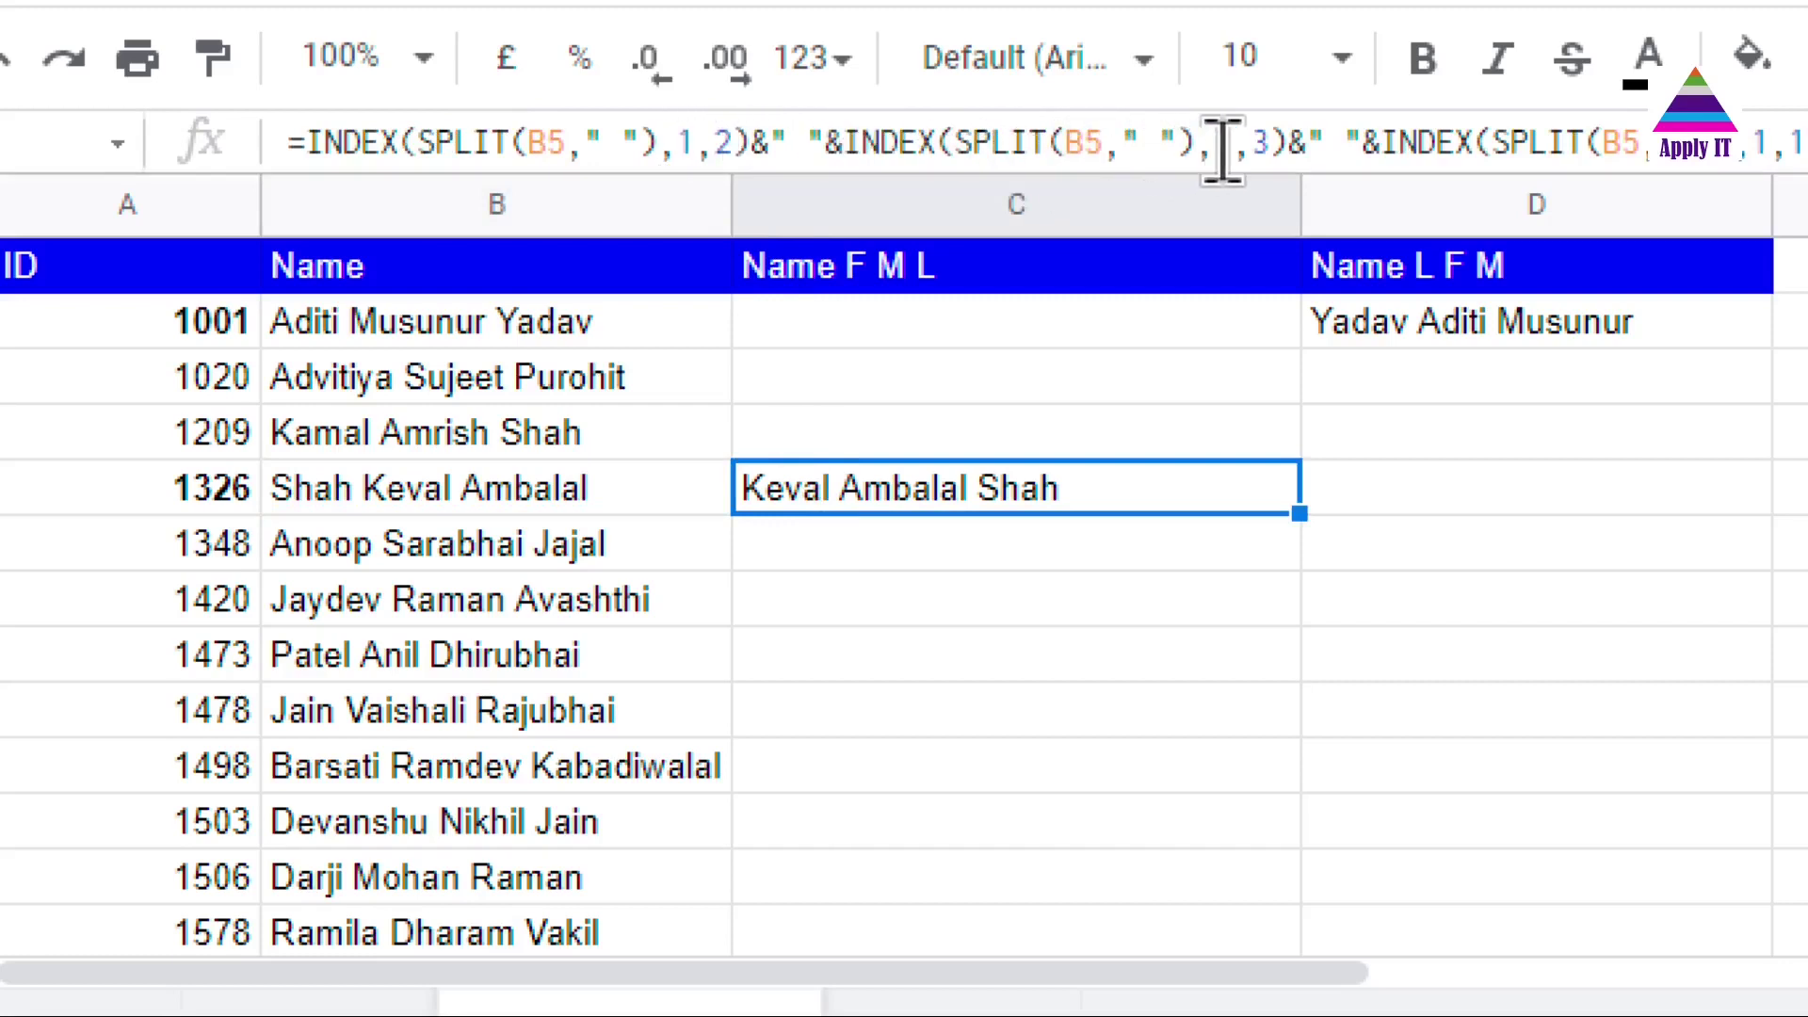
click(1260, 143)
key(BackSpace)
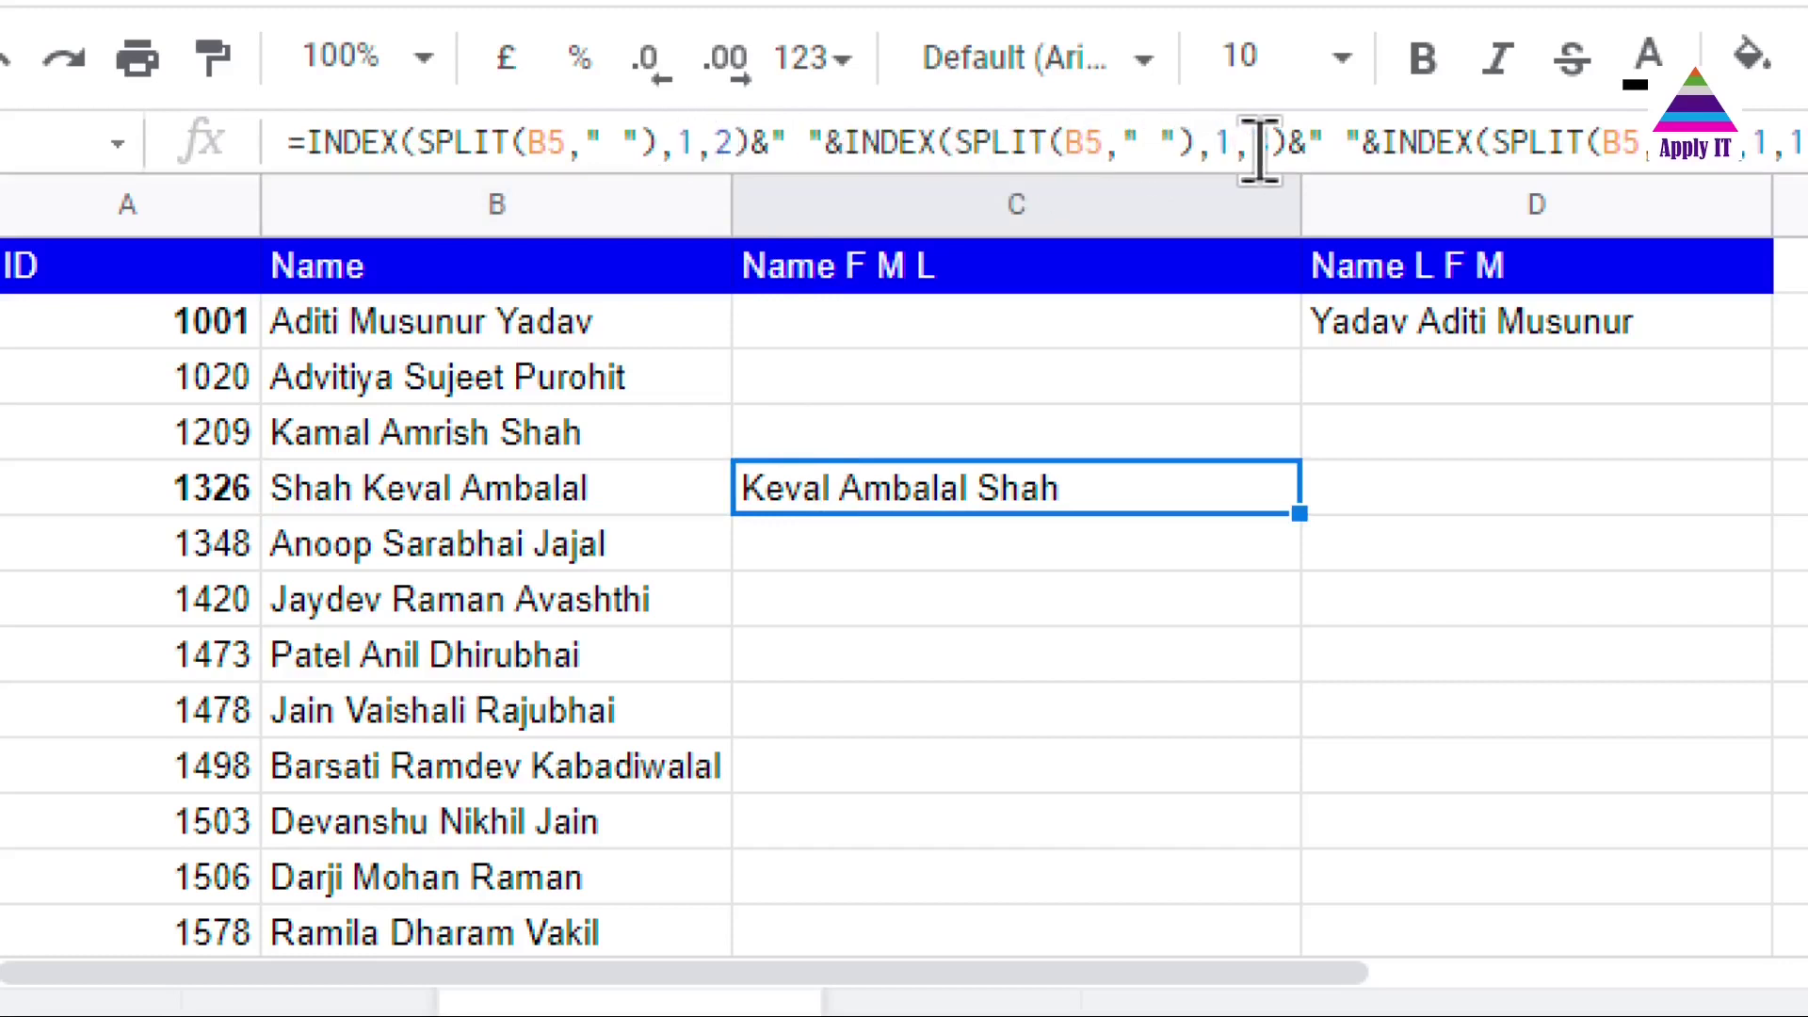
text(3)
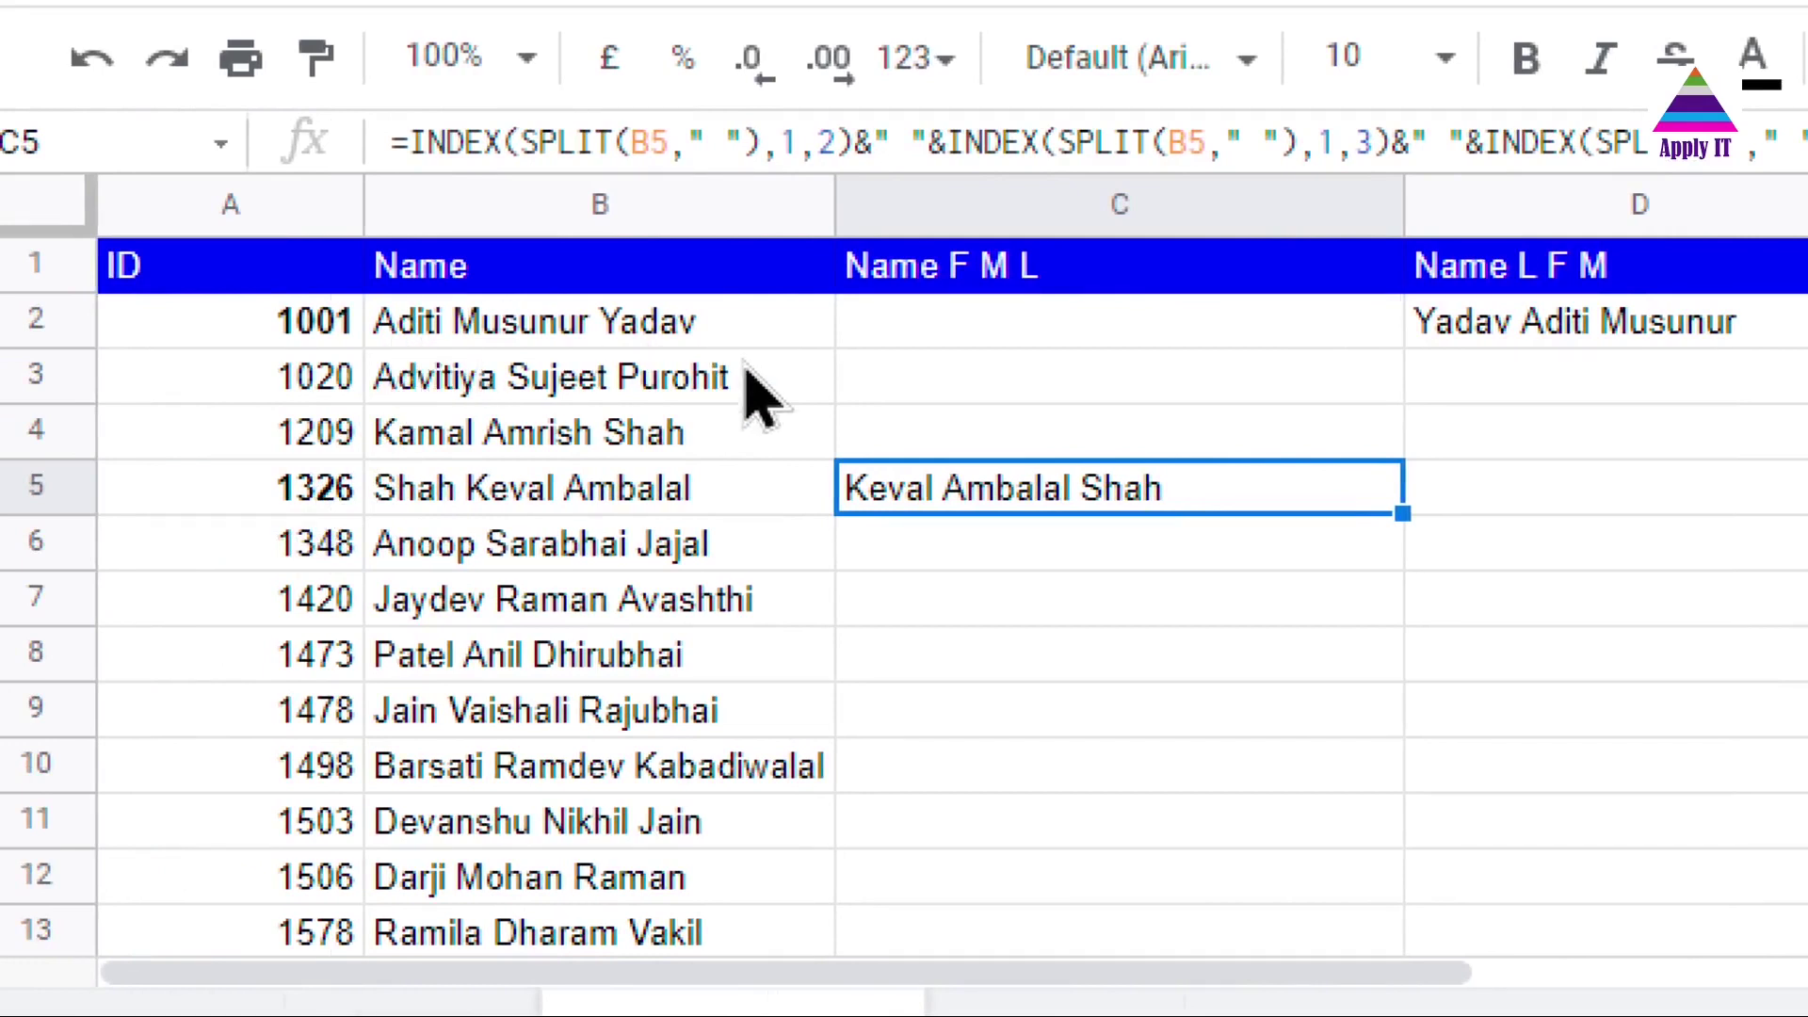
Copy the Name L F M formula from D2 down through D3:D21
click(1464, 331)
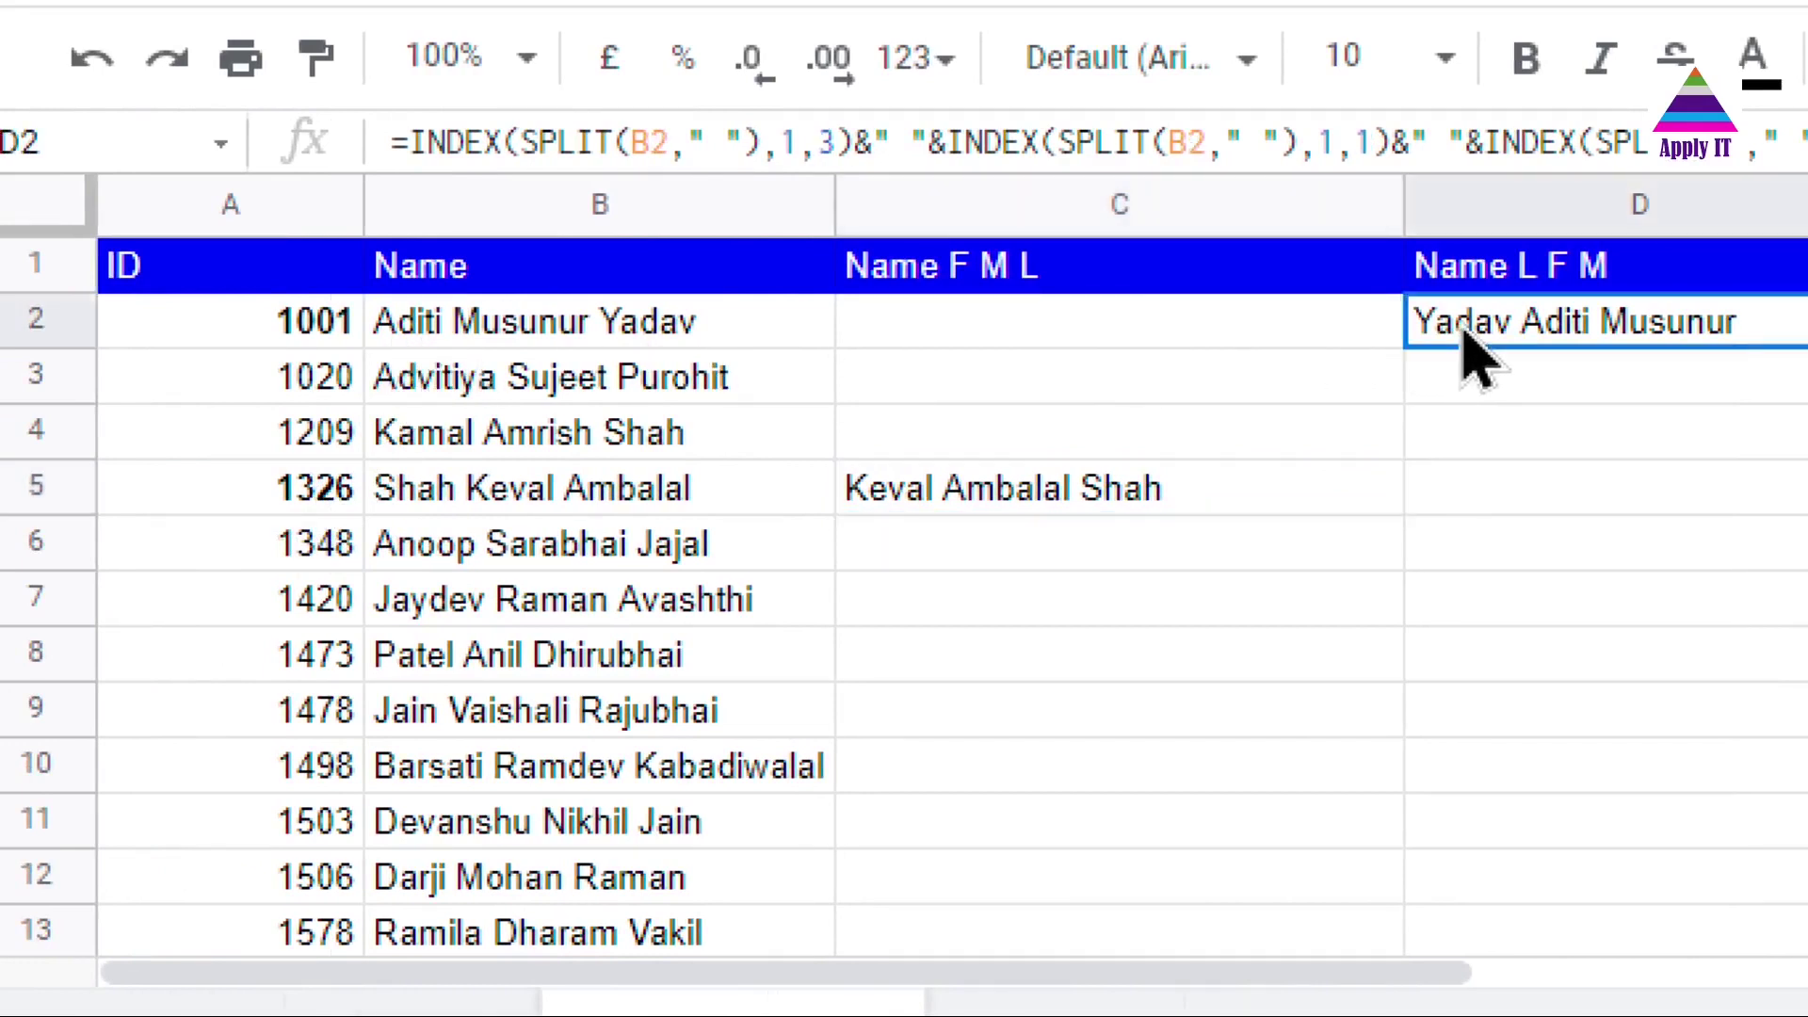
key(ctrl+c)
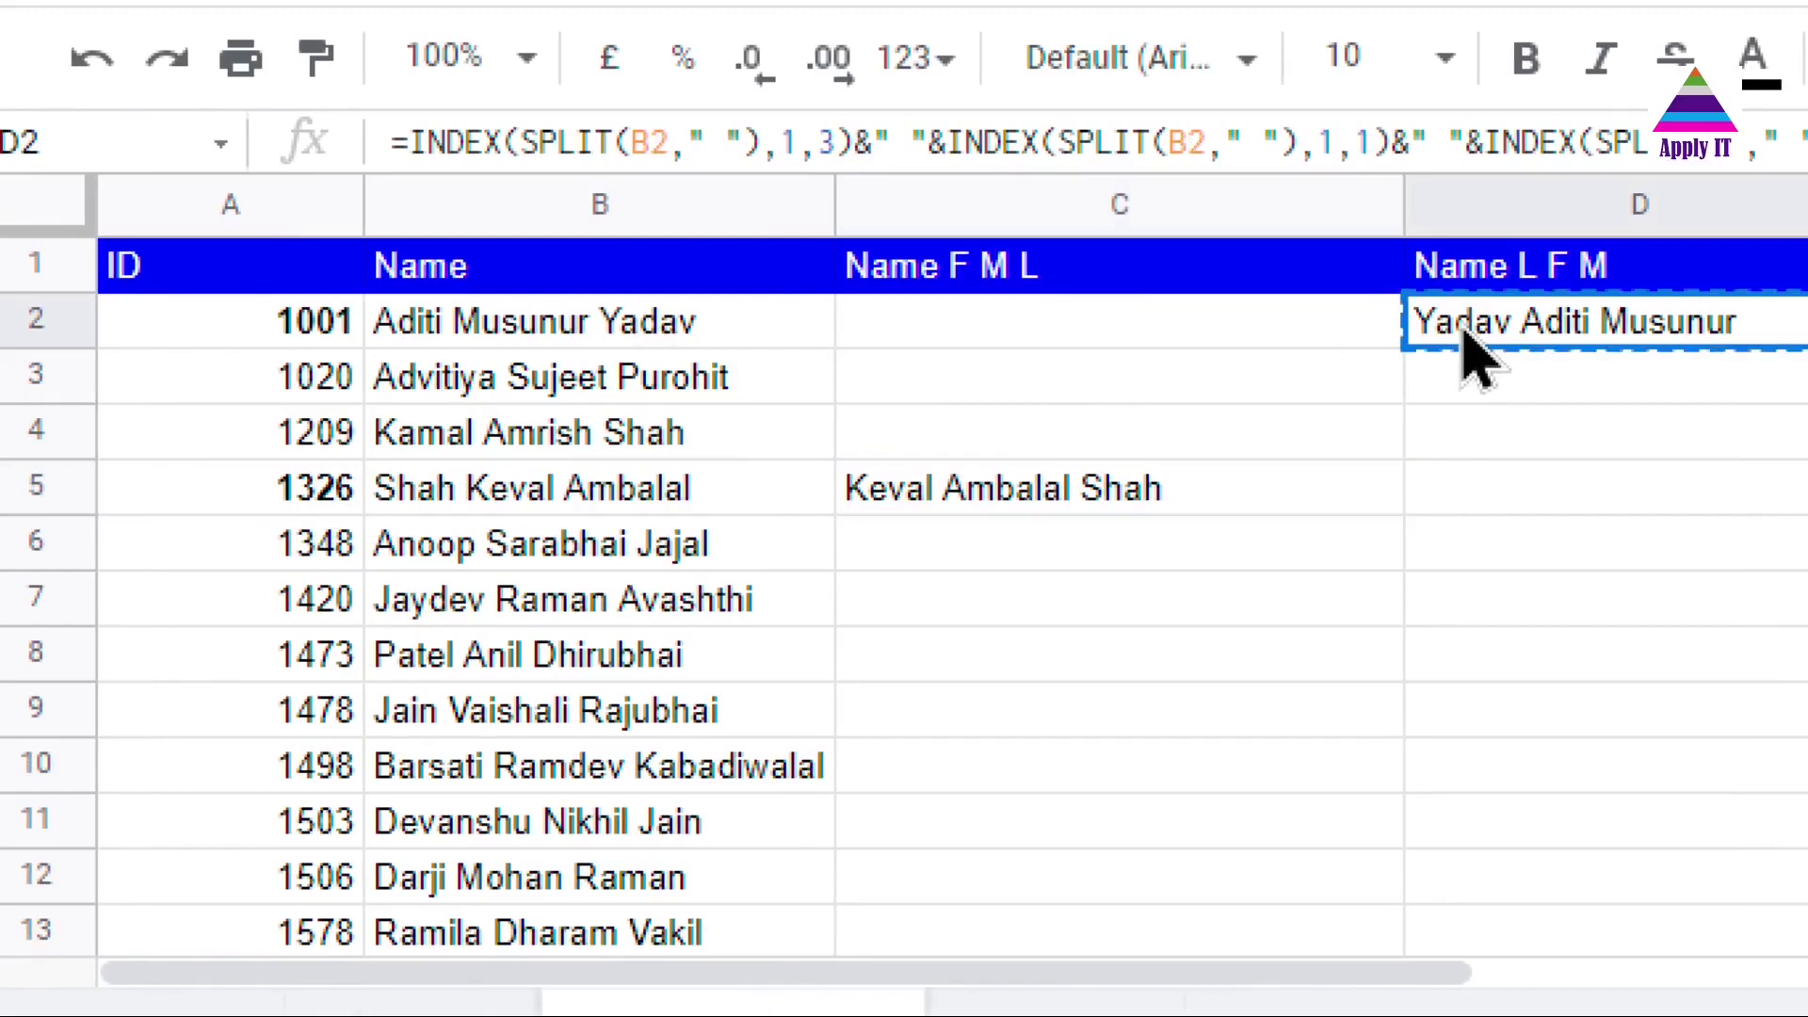
key(Down)
key(shift+Down)
key(shift+Down)
key(shift+Down)
key(shift+Down)
key(shift+Down)
key(shift+Down)
key(shift+Down)
key(shift+Down)
key(shift+Down)
key(shift+Down)
key(shift+Down)
key(shift+Down)
key(shift+Down)
key(shift+Down)
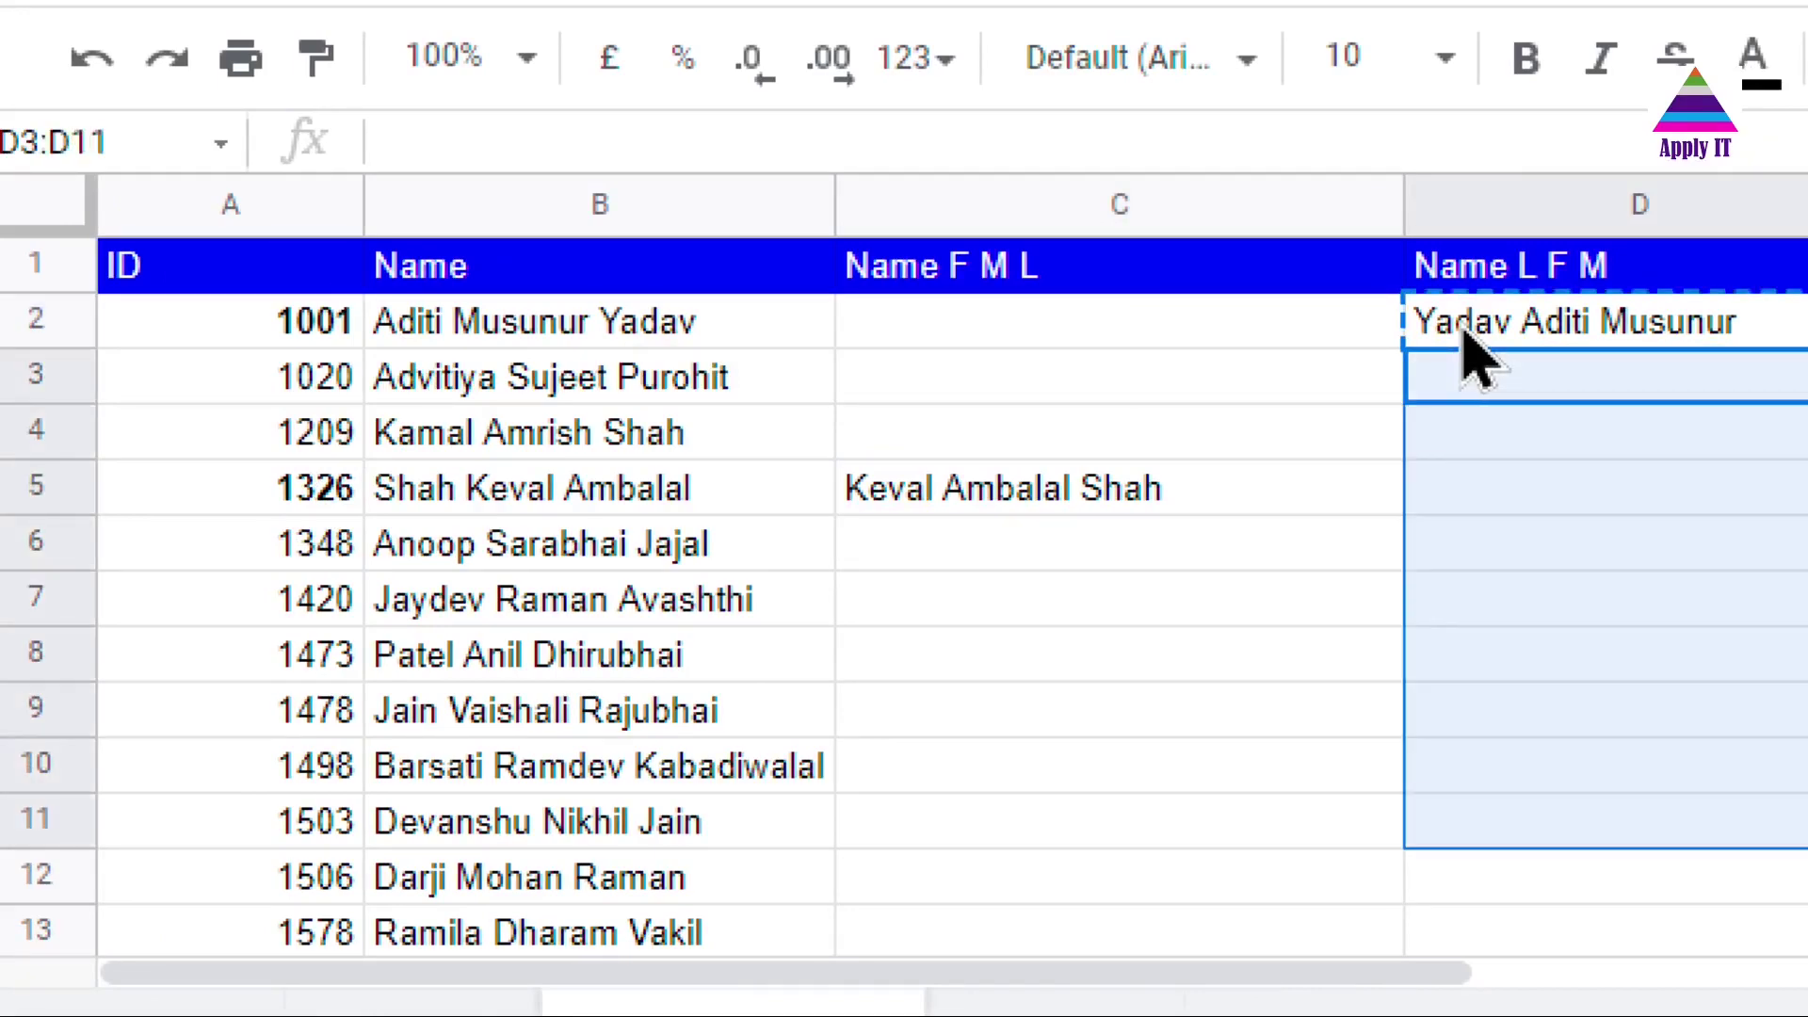
key(shift+Down)
key(shift+Down)
key(shift+Down)
key(shift+Down)
key(shift+Down)
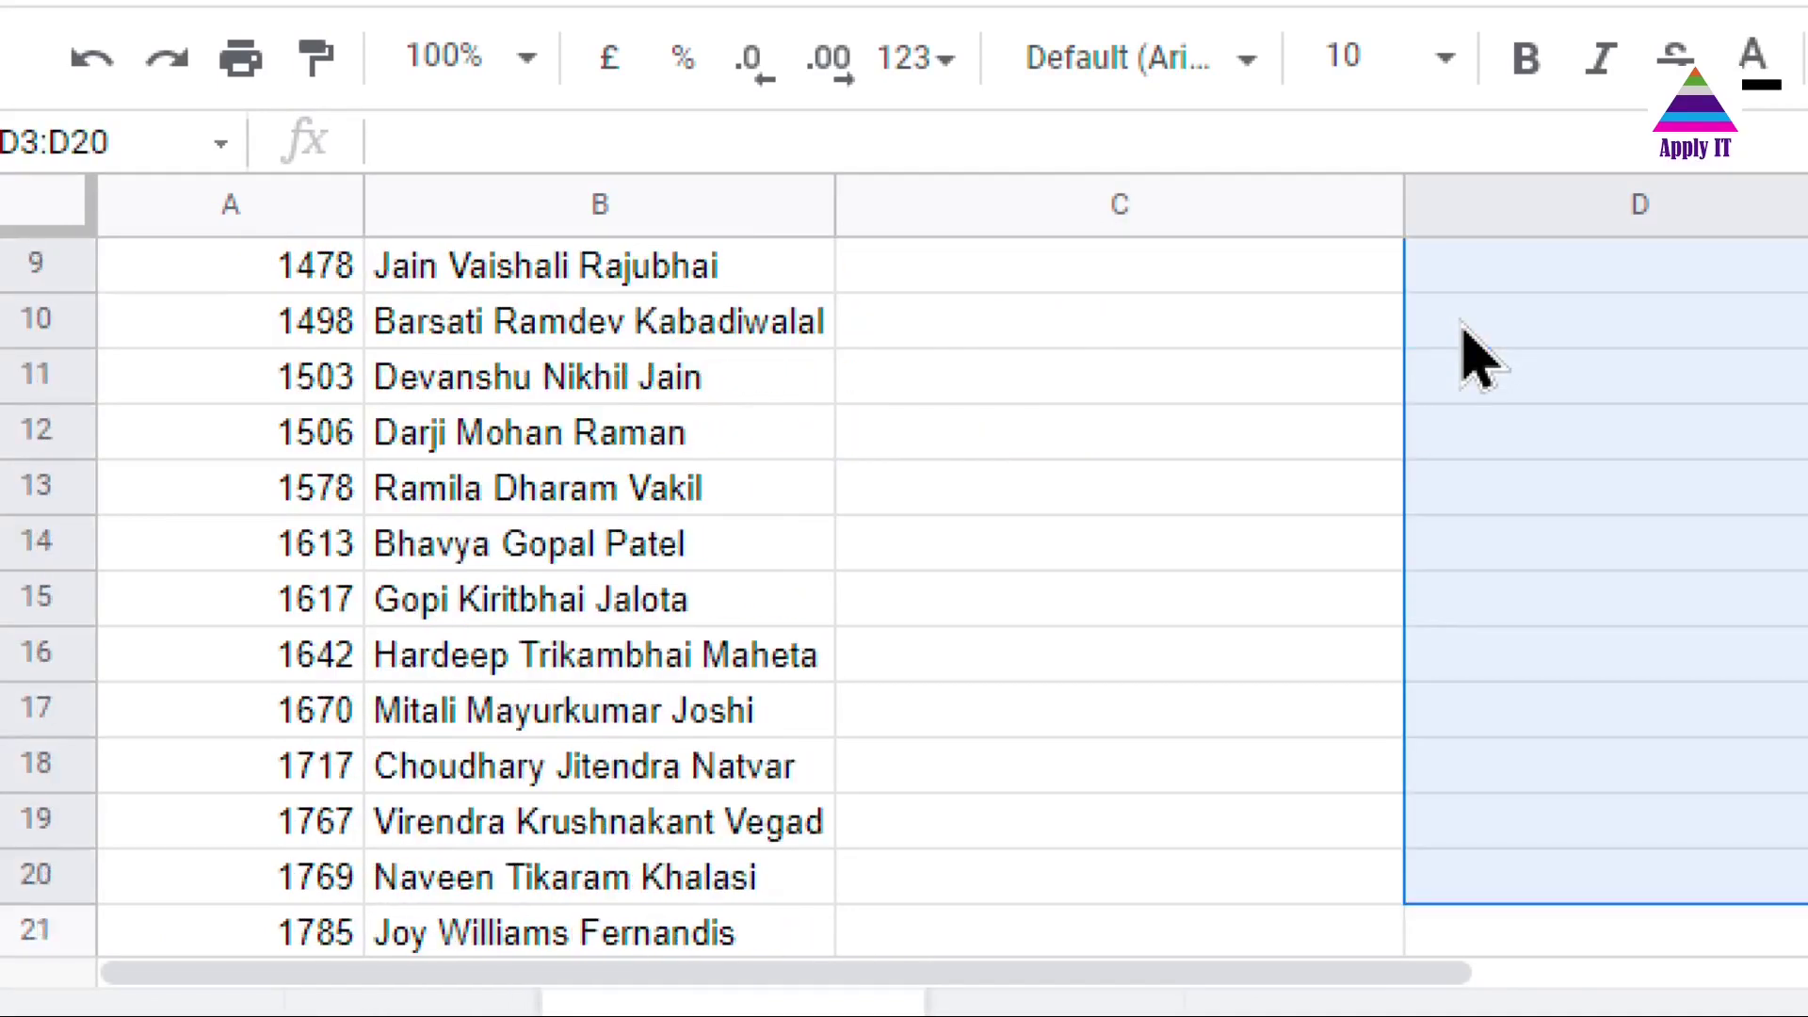
key(shift+Up)
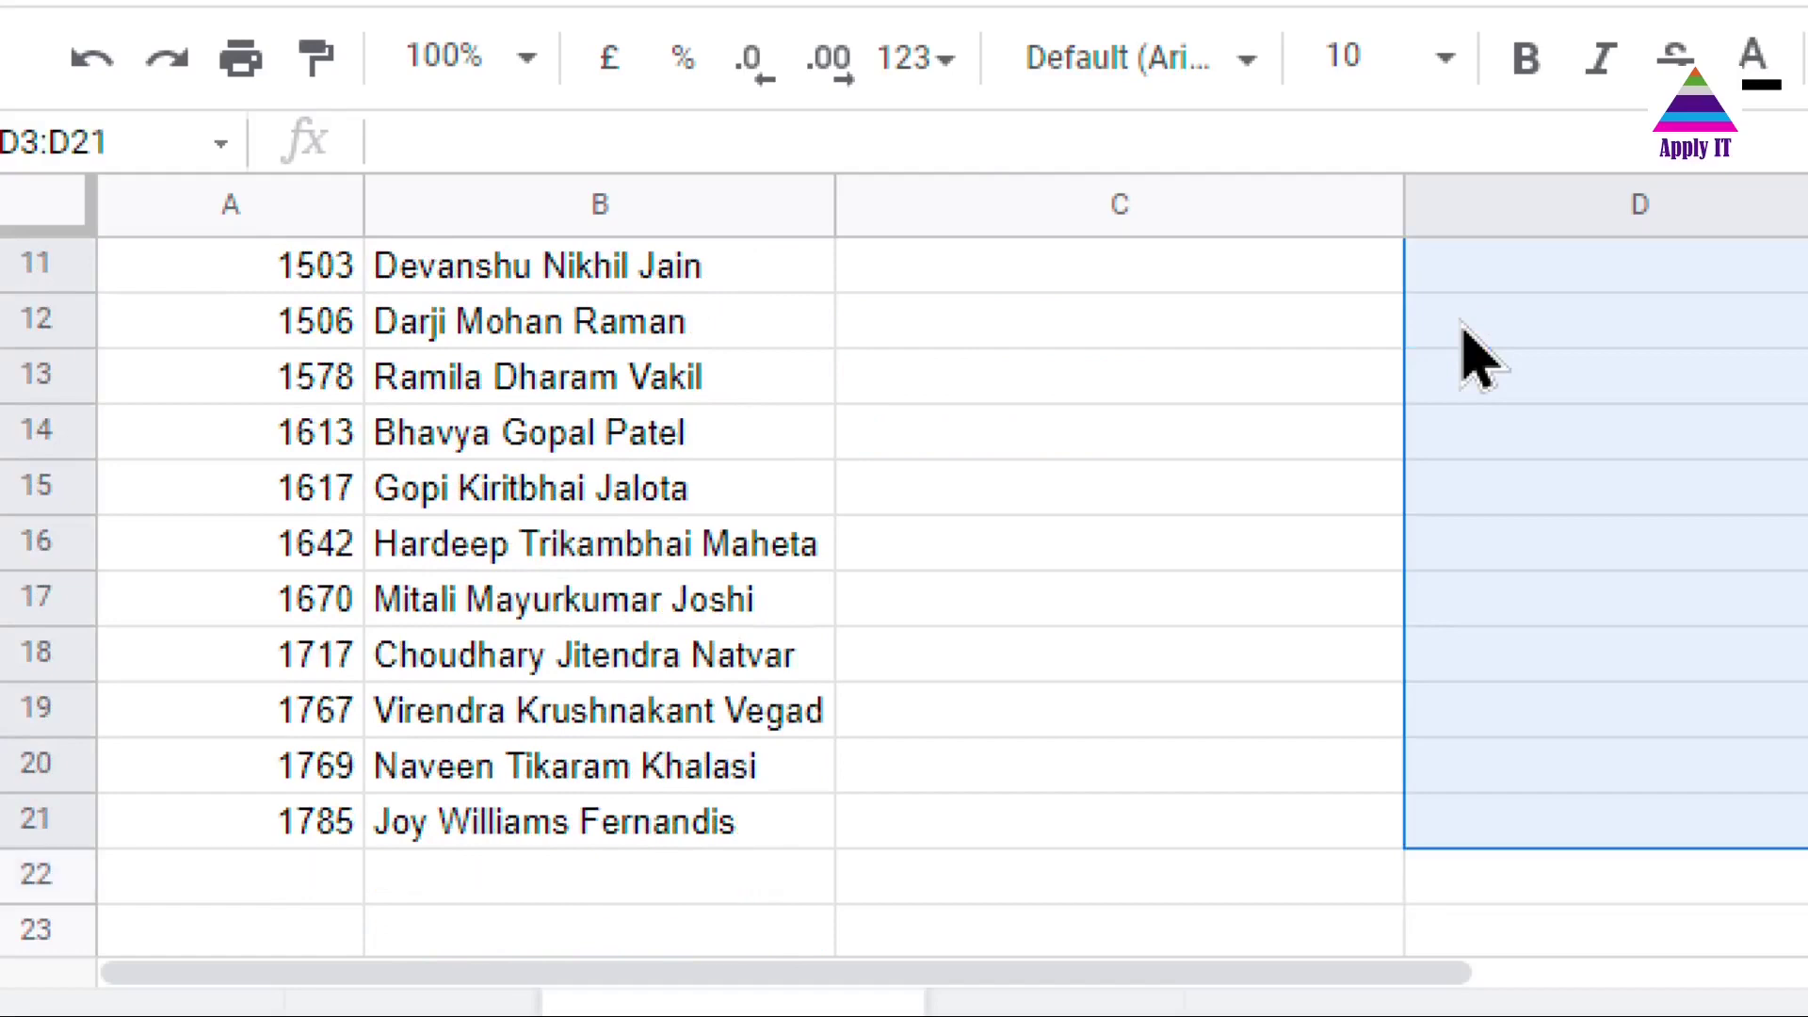
key(ctrl+v)
key(Up)
key(Up)
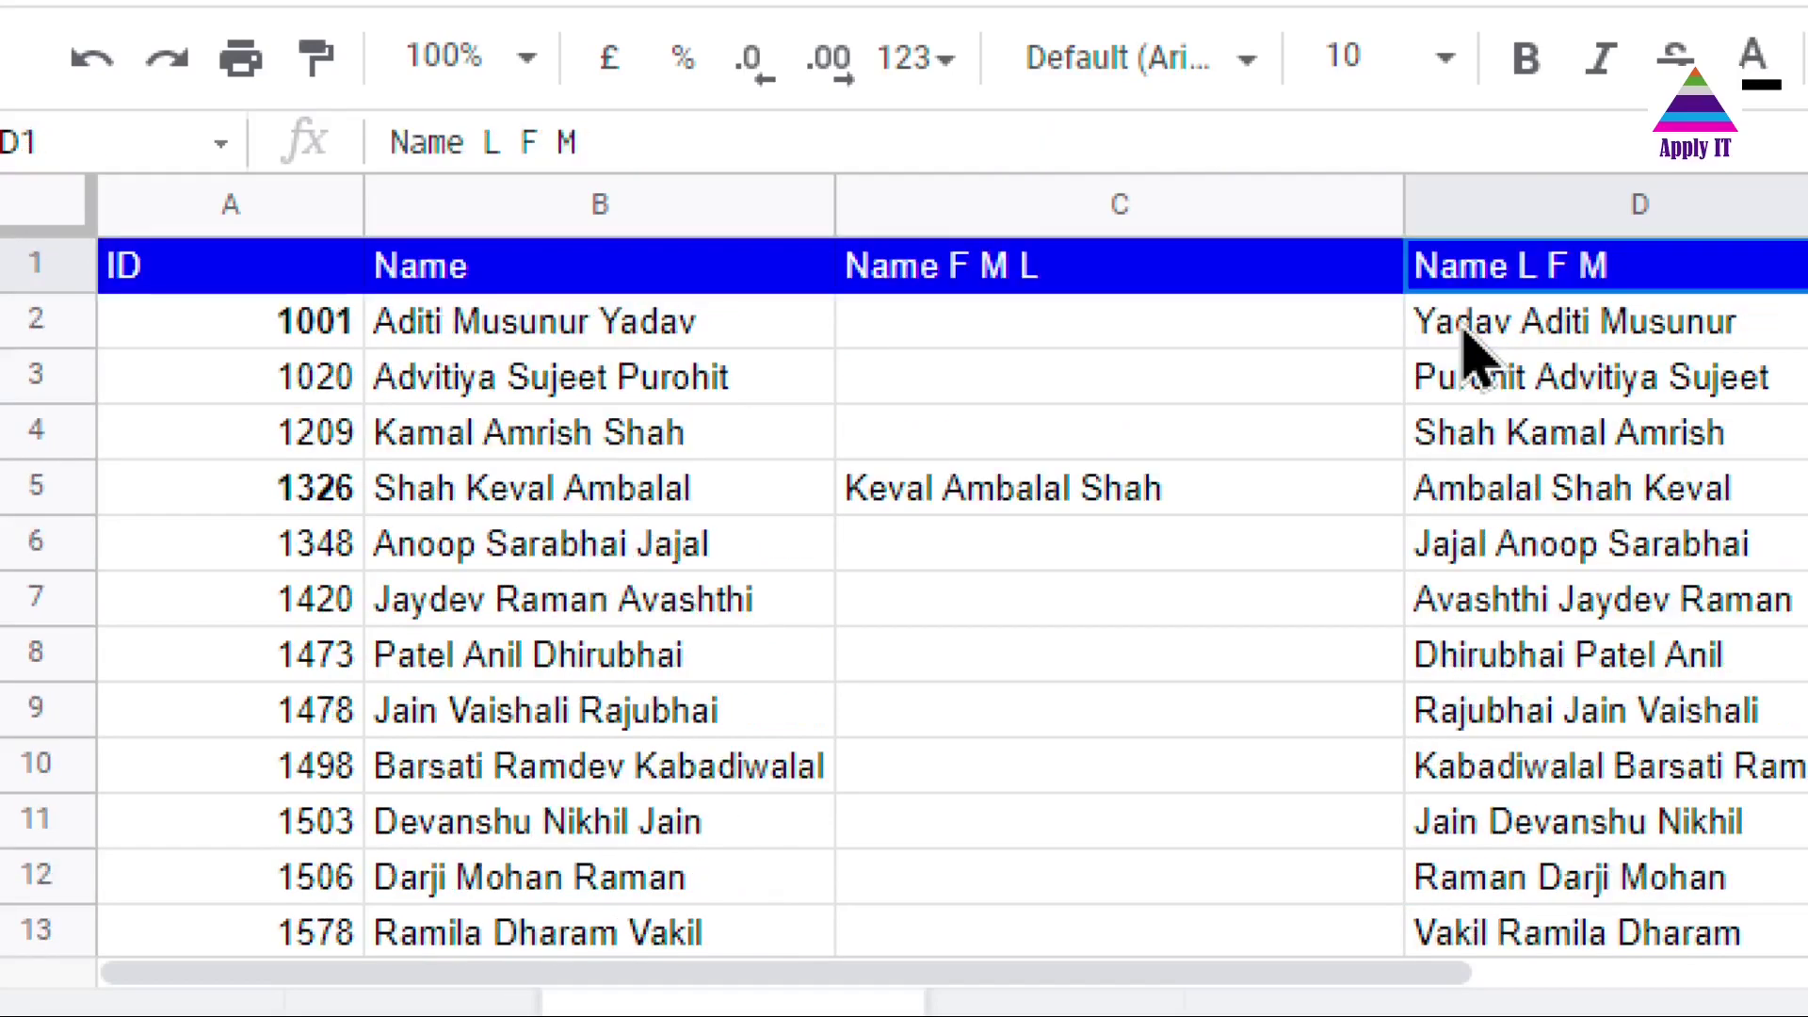
Copy the Name F M L formula from C5 up into C2:C4
key(Down)
key(Down)
key(Down)
key(Down)
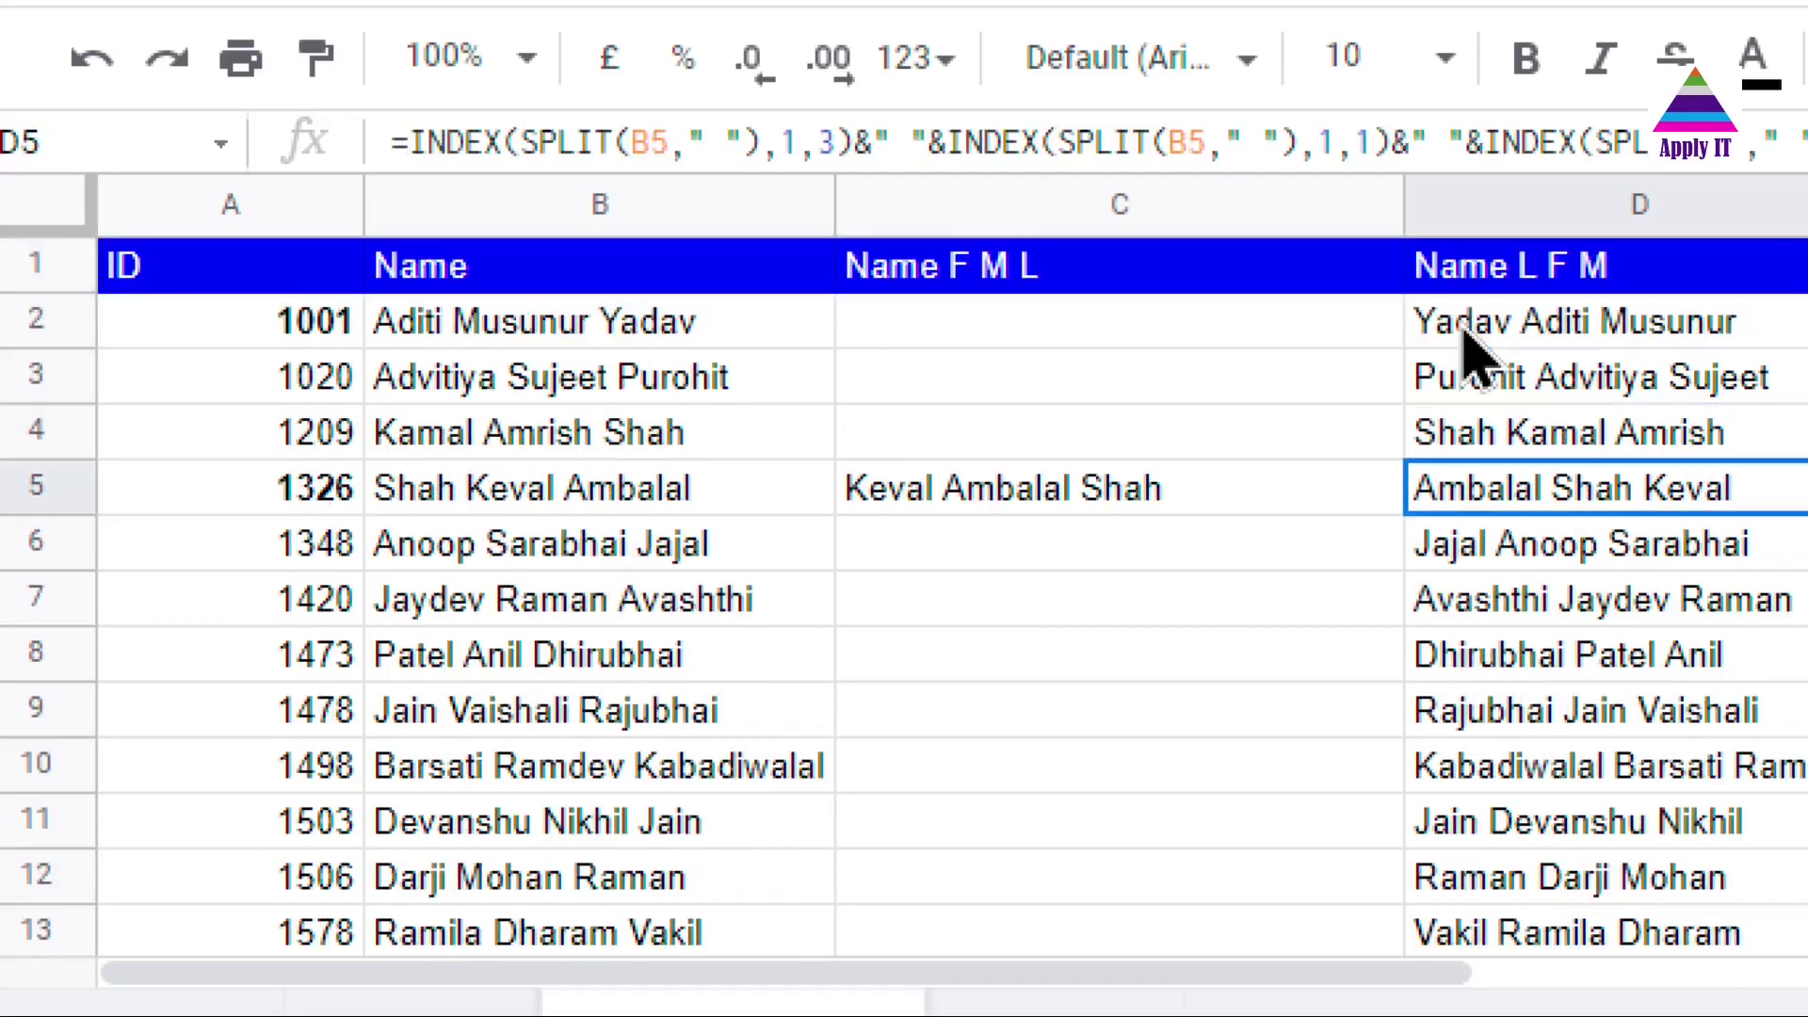
key(Left)
key(ctrl+c)
key(Up)
key(shift+Up)
key(shift+Up)
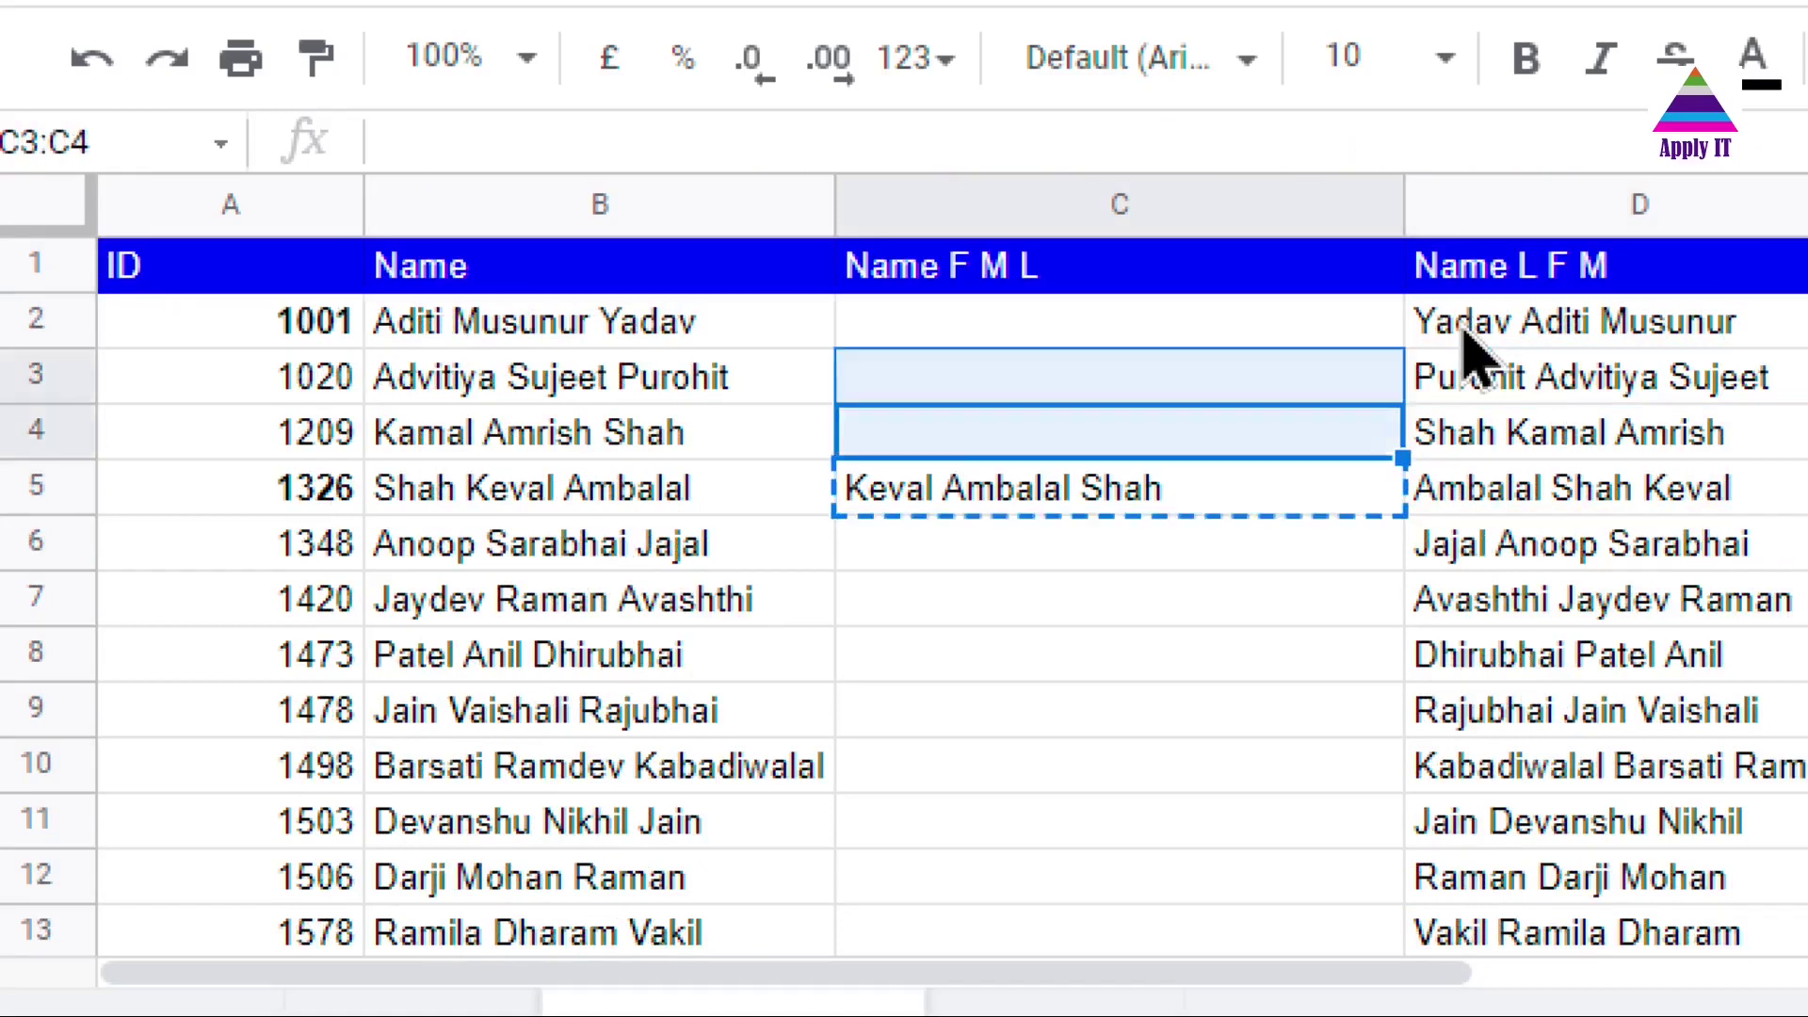
key(ctrl+v)
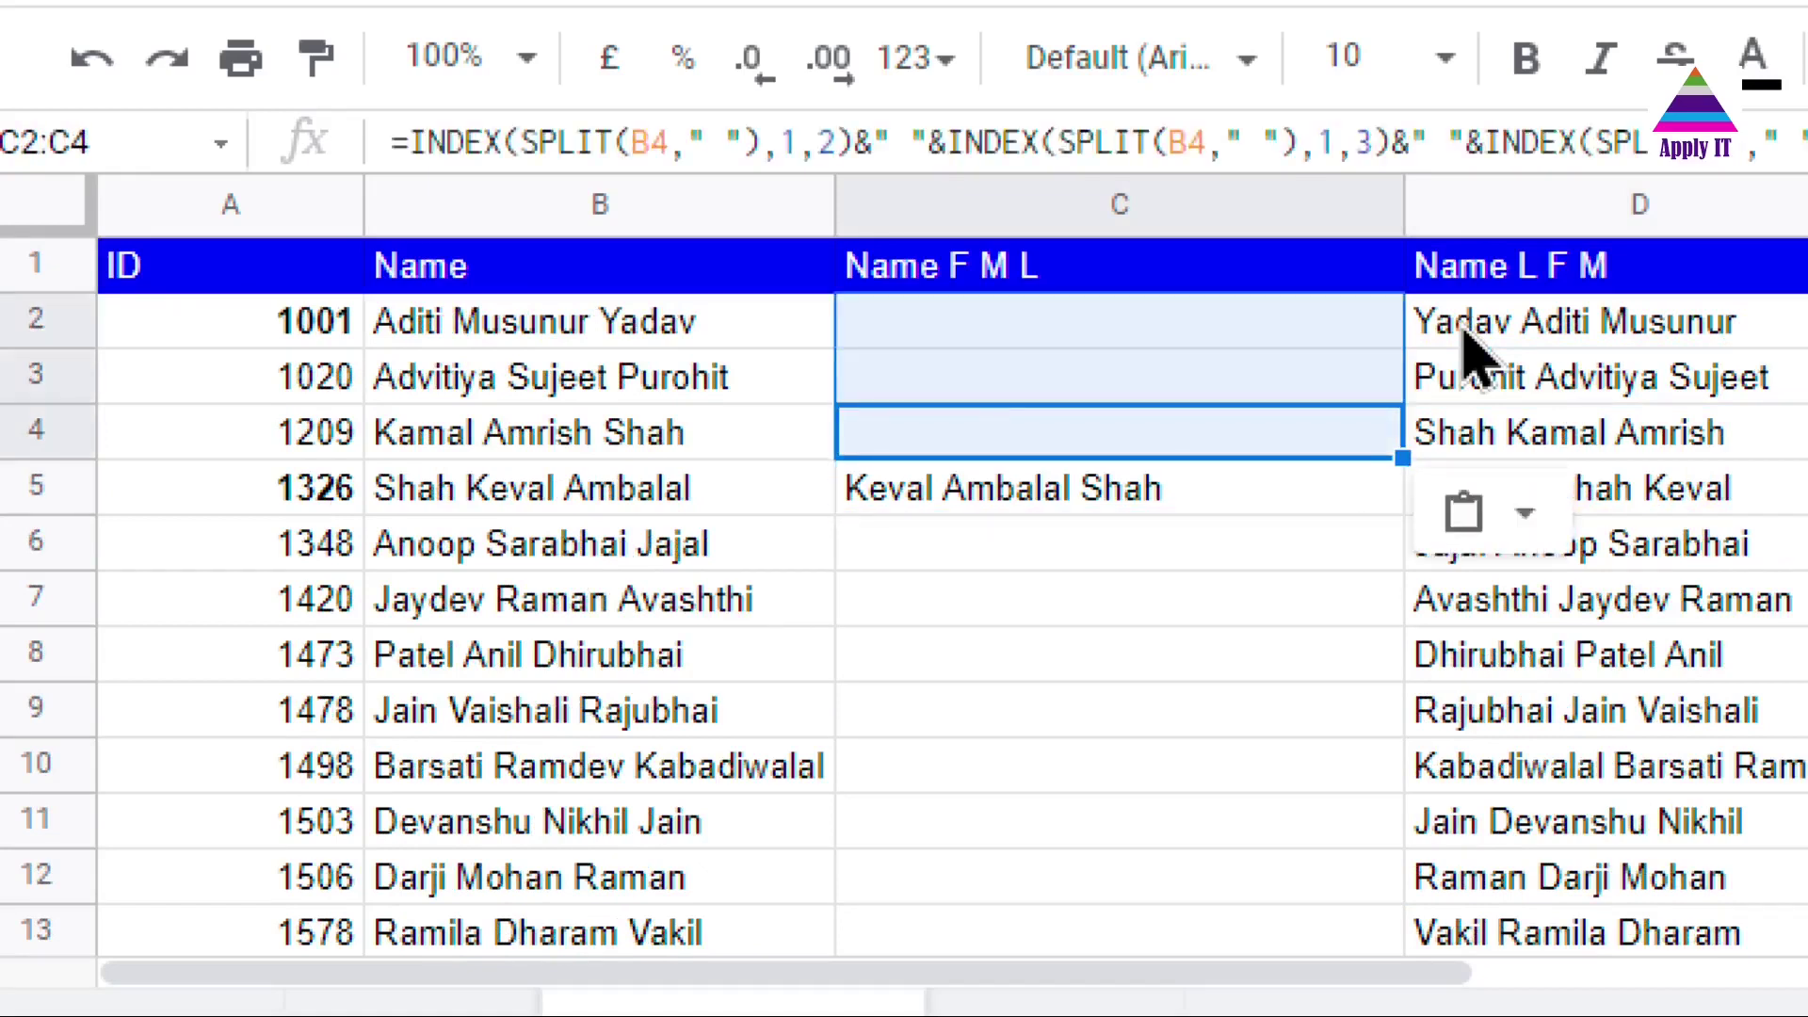
key(Down)
key(Down)
key(Up)
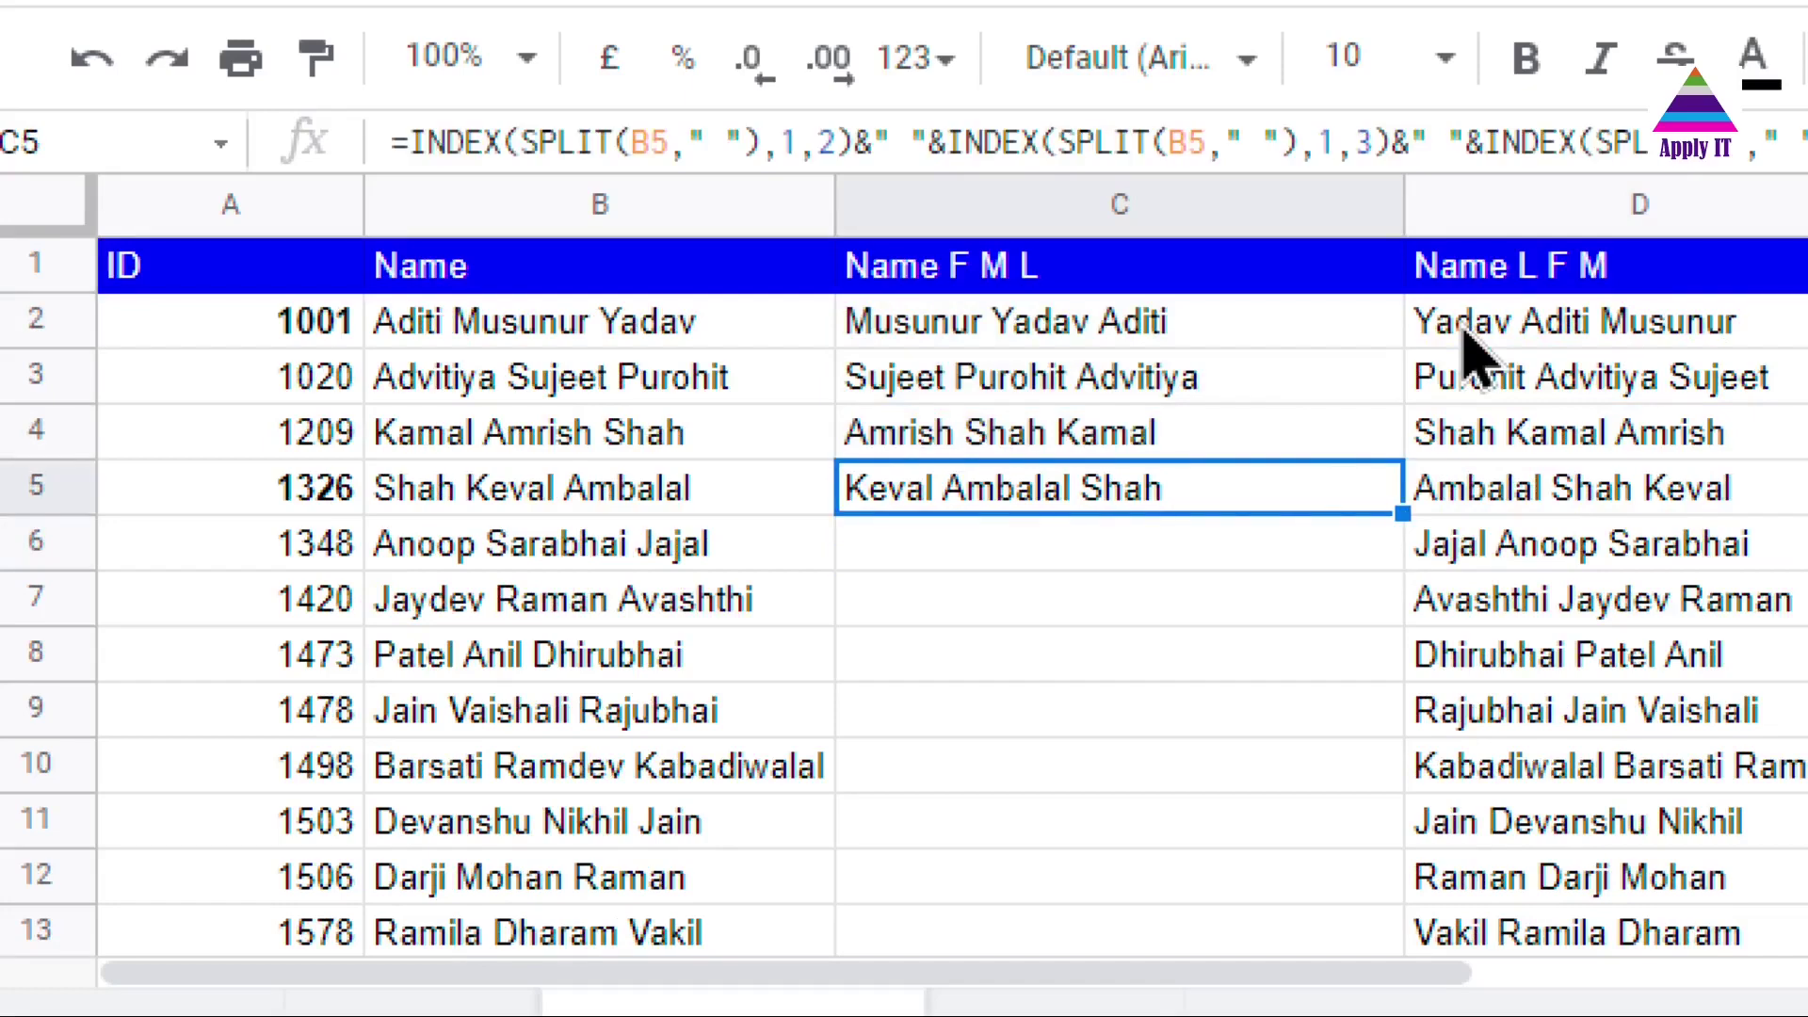
Copy the Name F M L formula from C5 down through C6:C21 and return to the column's header
key(ctrl+c)
key(Down)
key(shift+Down)
key(shift+Down)
key(shift+Down)
key(shift+Down)
key(shift+Down)
key(shift+Down)
key(shift+Down)
key(shift+Down)
key(shift+Down)
key(shift+Down)
key(shift+Down)
key(shift+Down)
key(shift+Down)
key(shift+Down)
key(shift+Down)
key(shift+Down)
key(shift+Down)
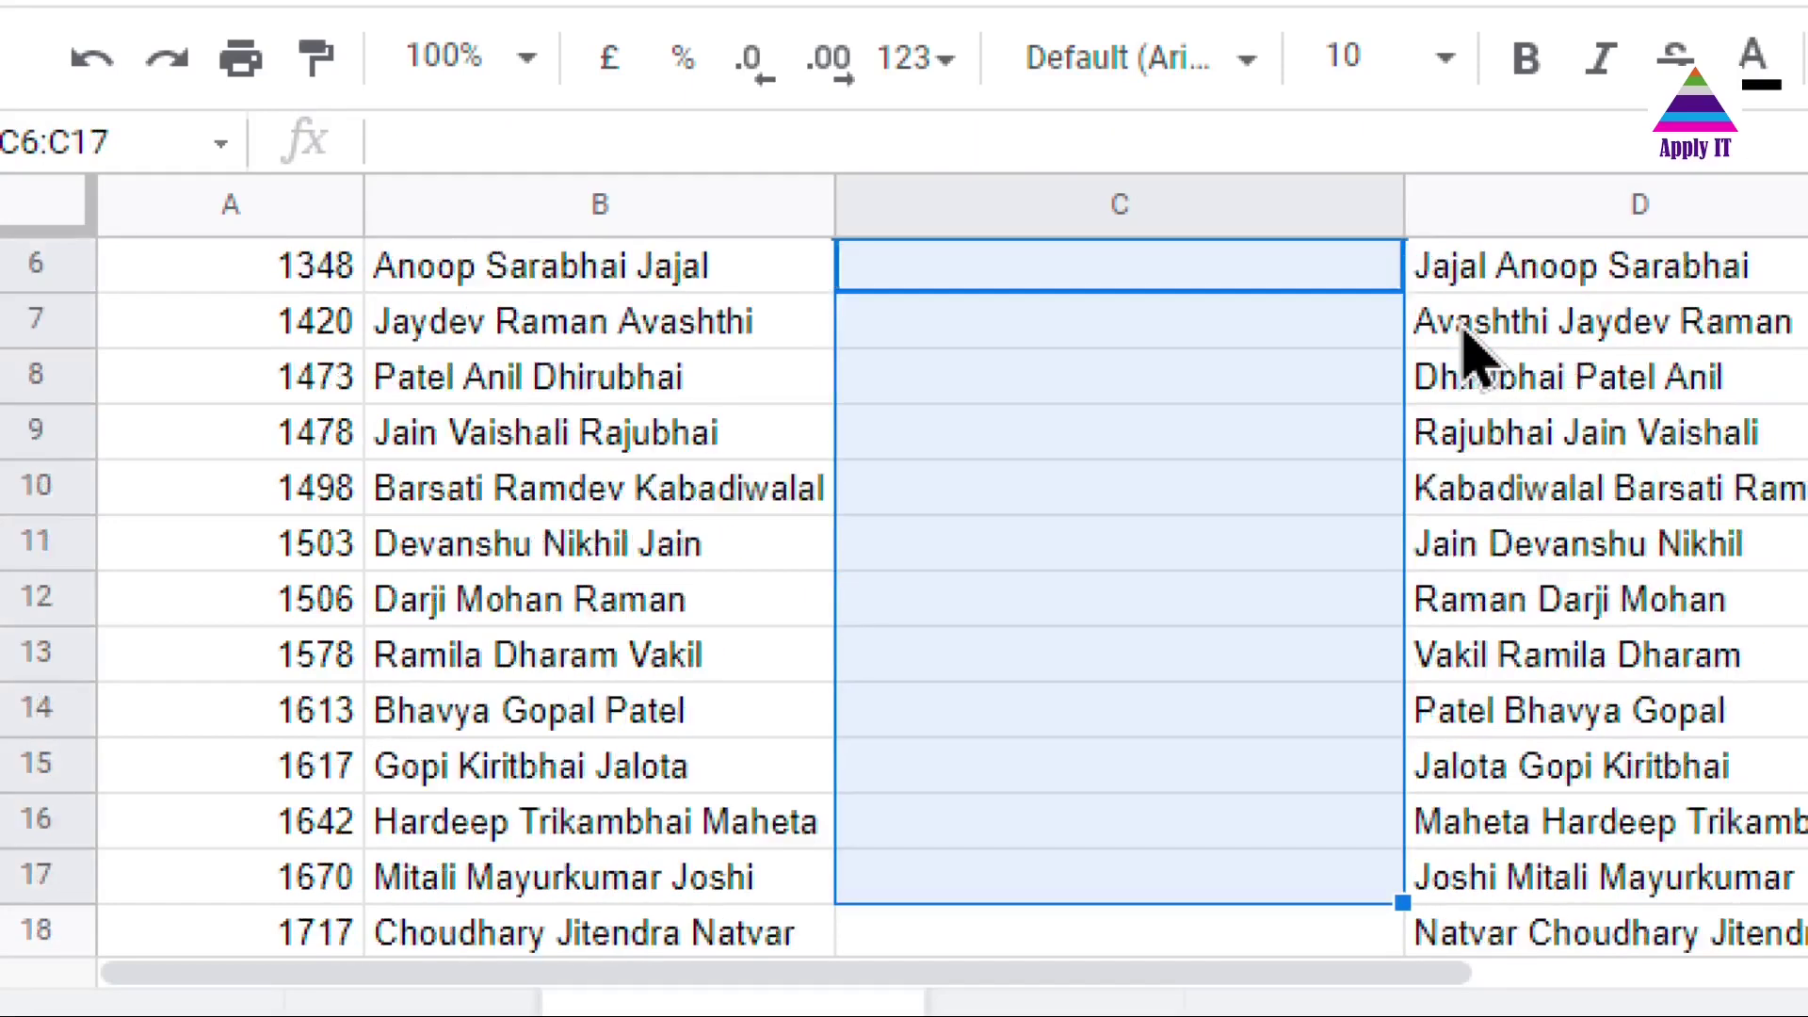
key(shift+Up)
key(shift+Up)
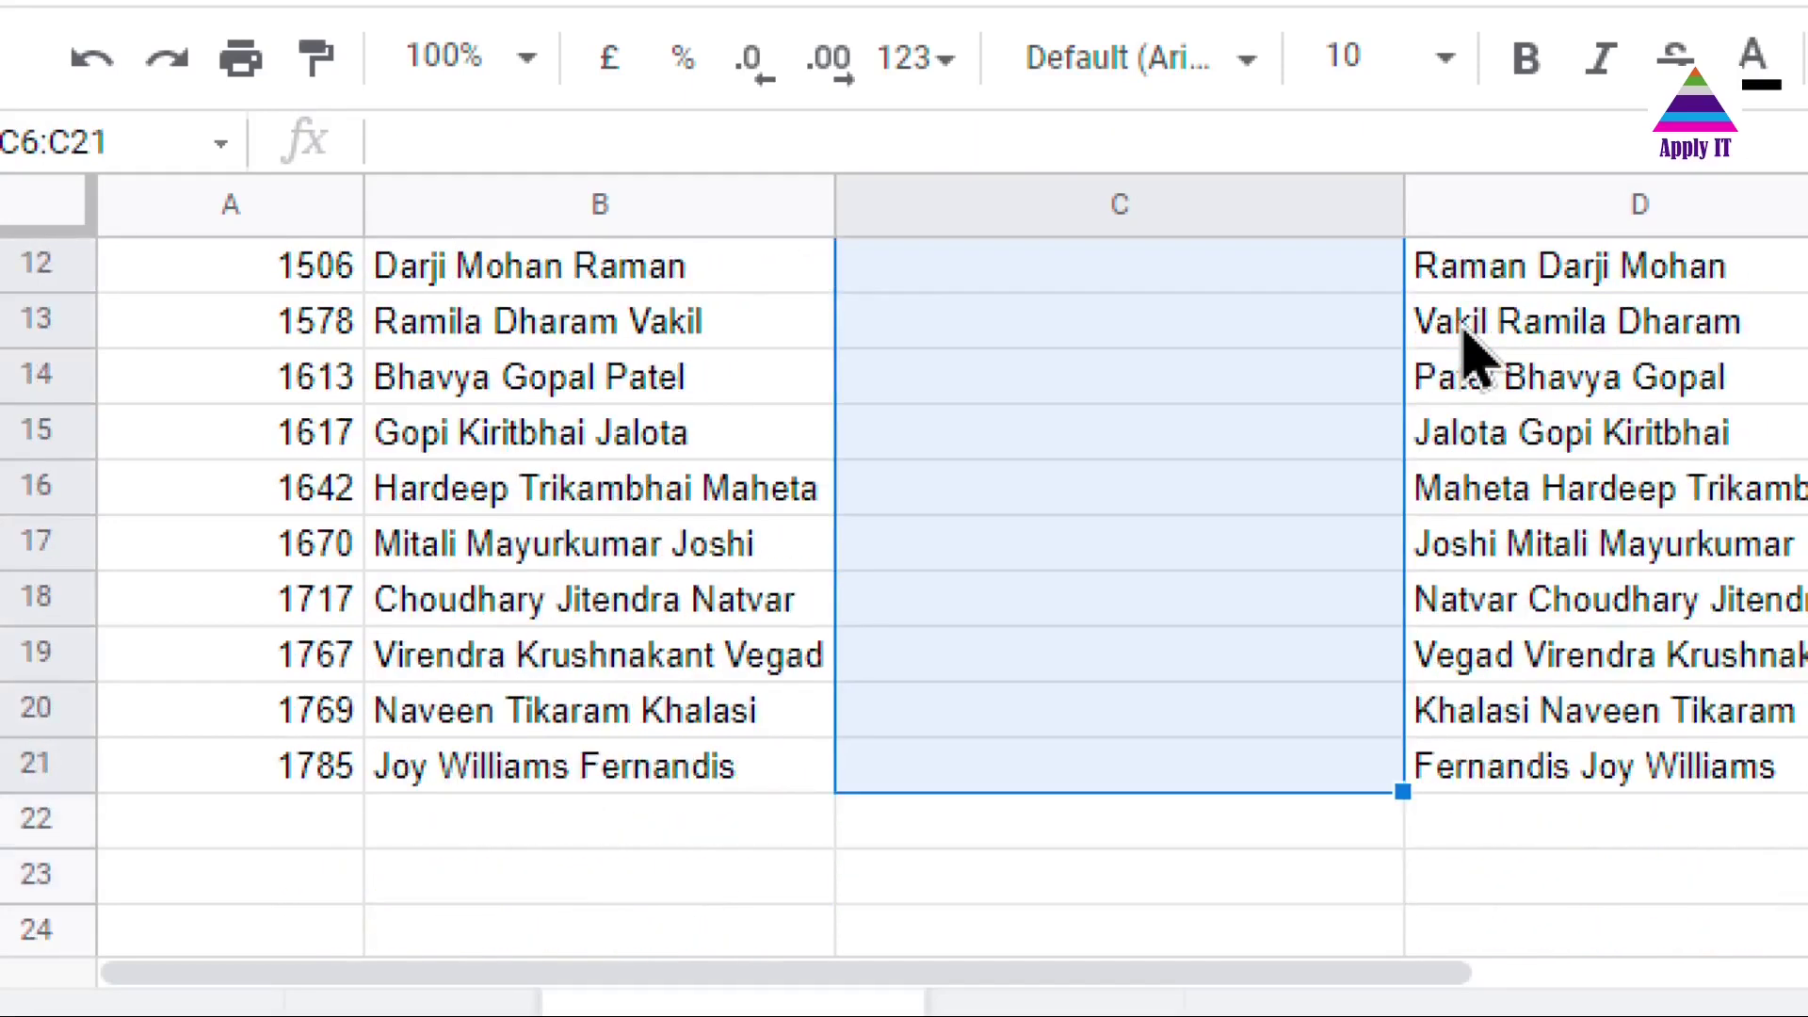
key(ctrl+v)
key(Up)
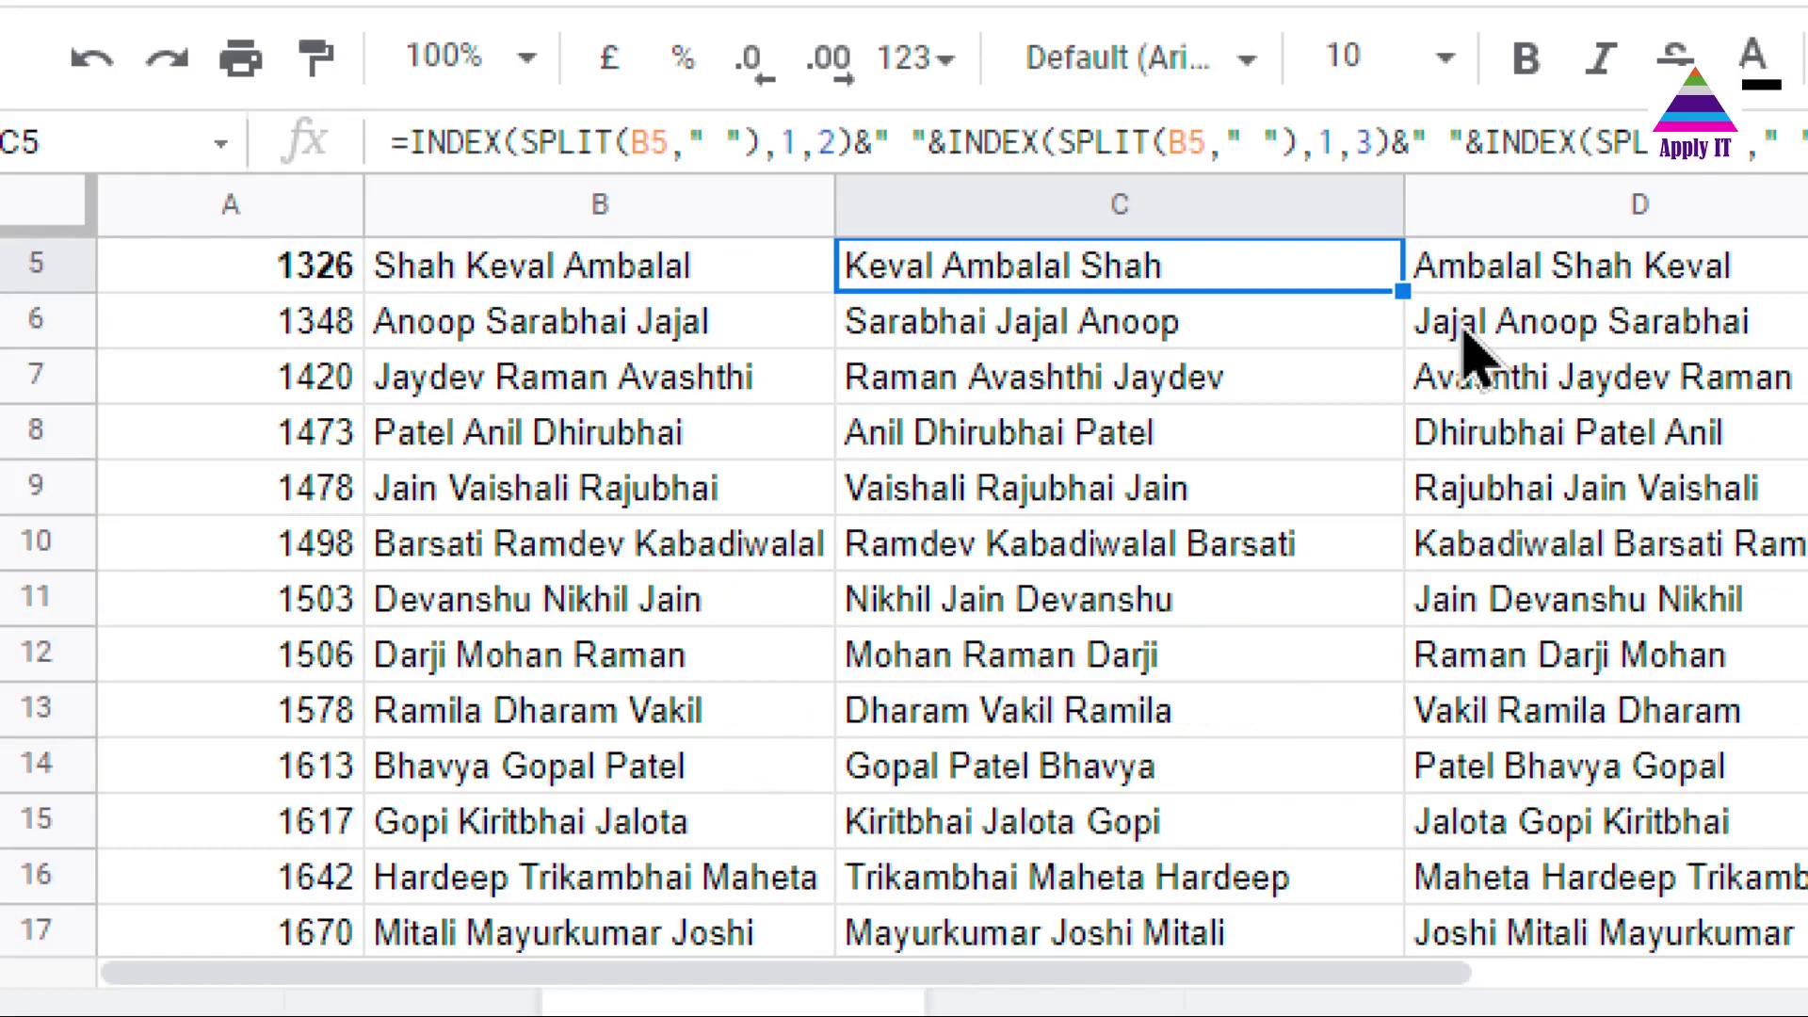
key(ctrl+Up)
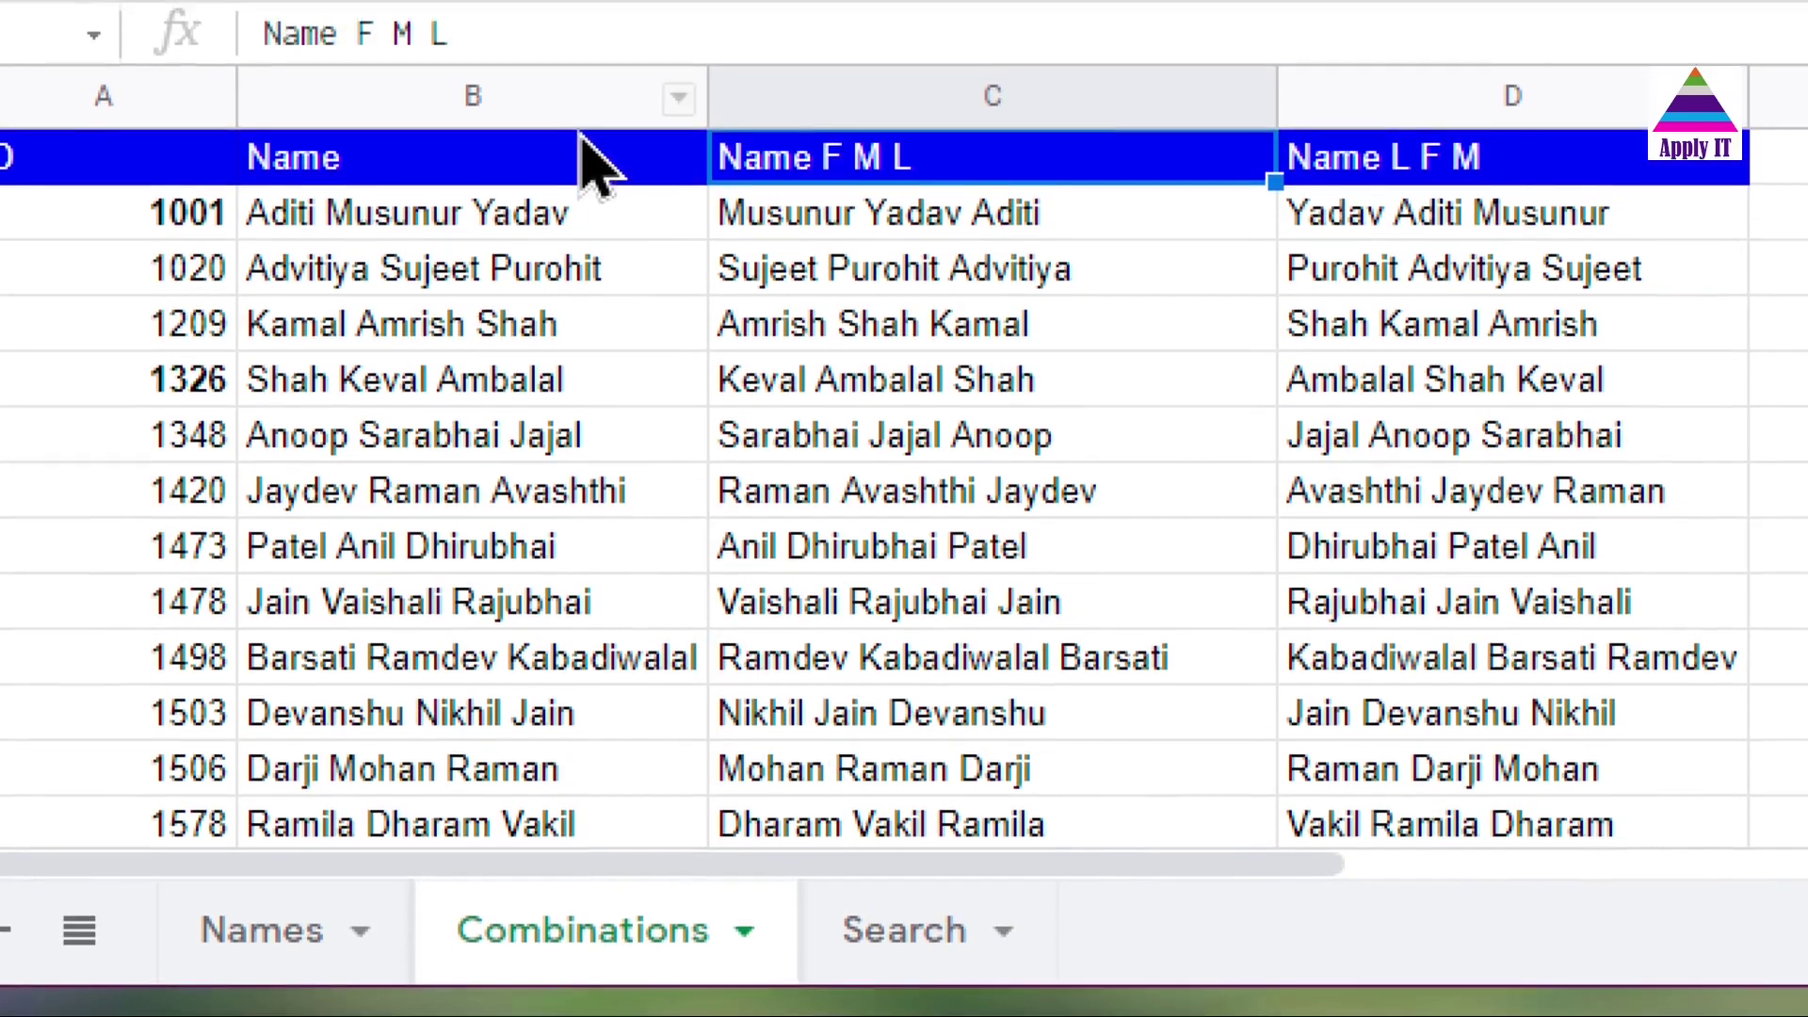
Compare the Name, Name F M L and Name L F M columns on the Combinations sheet
click(579, 96)
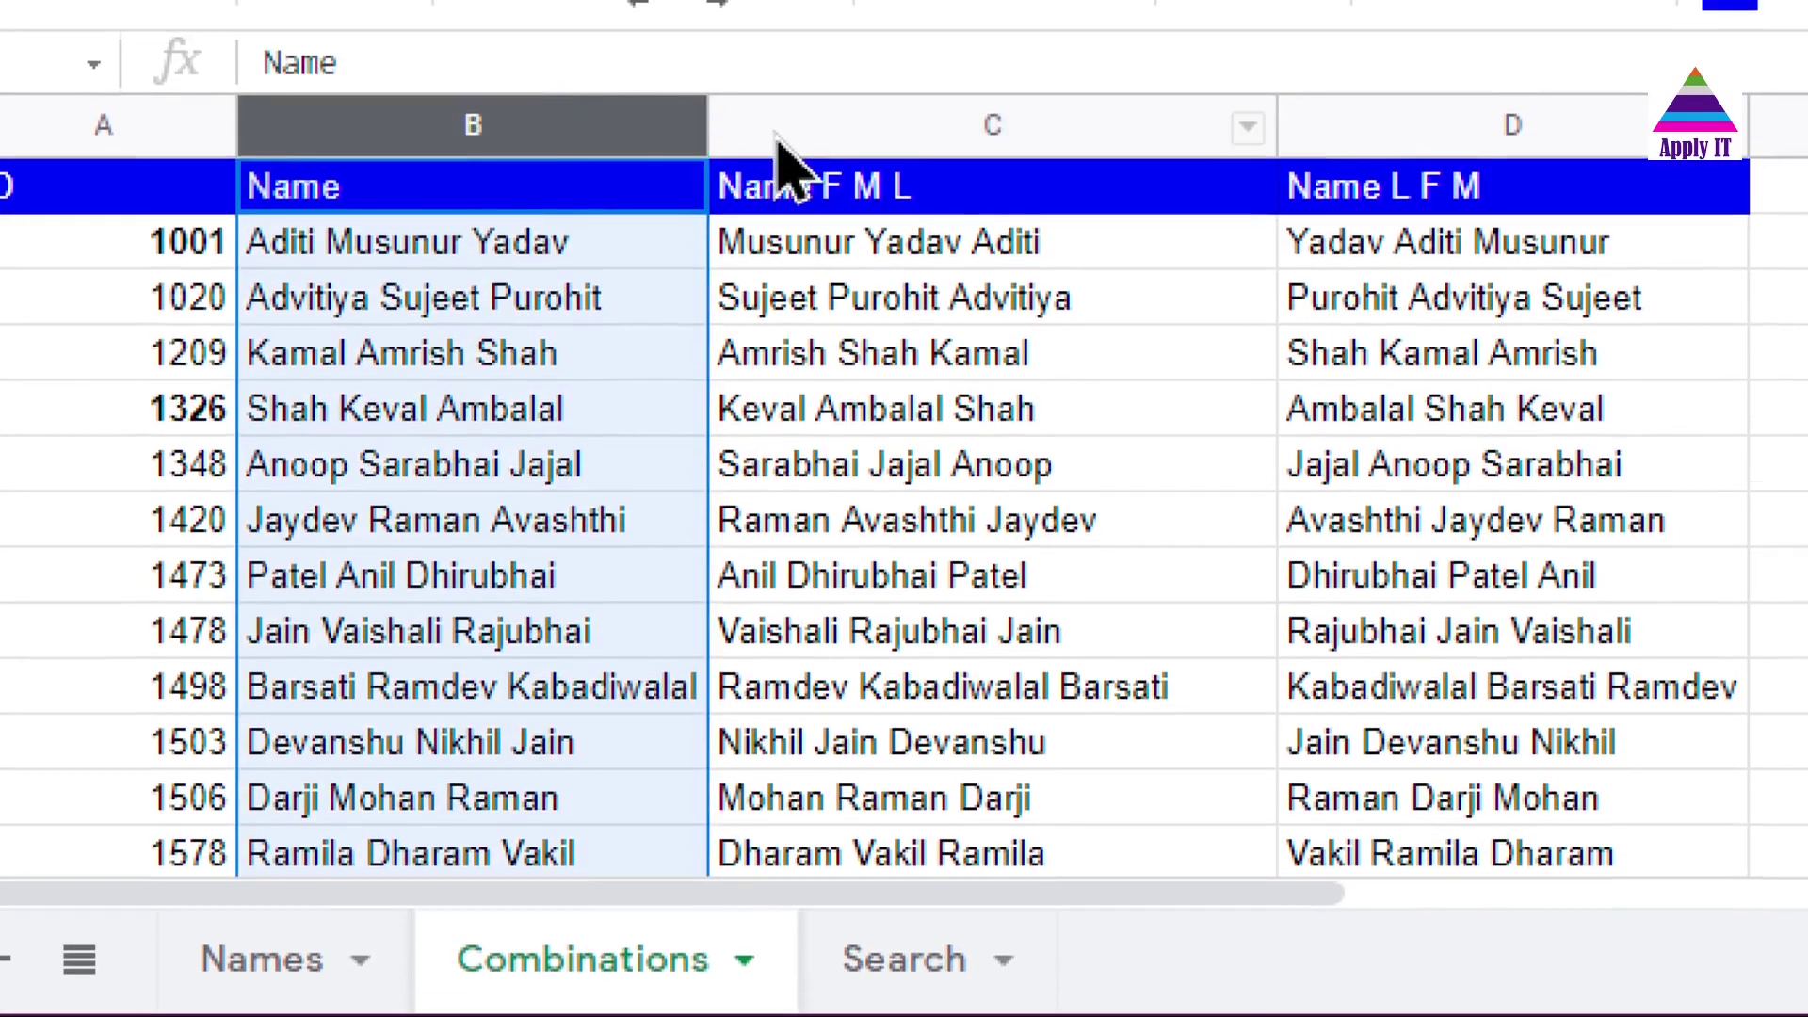
click(778, 134)
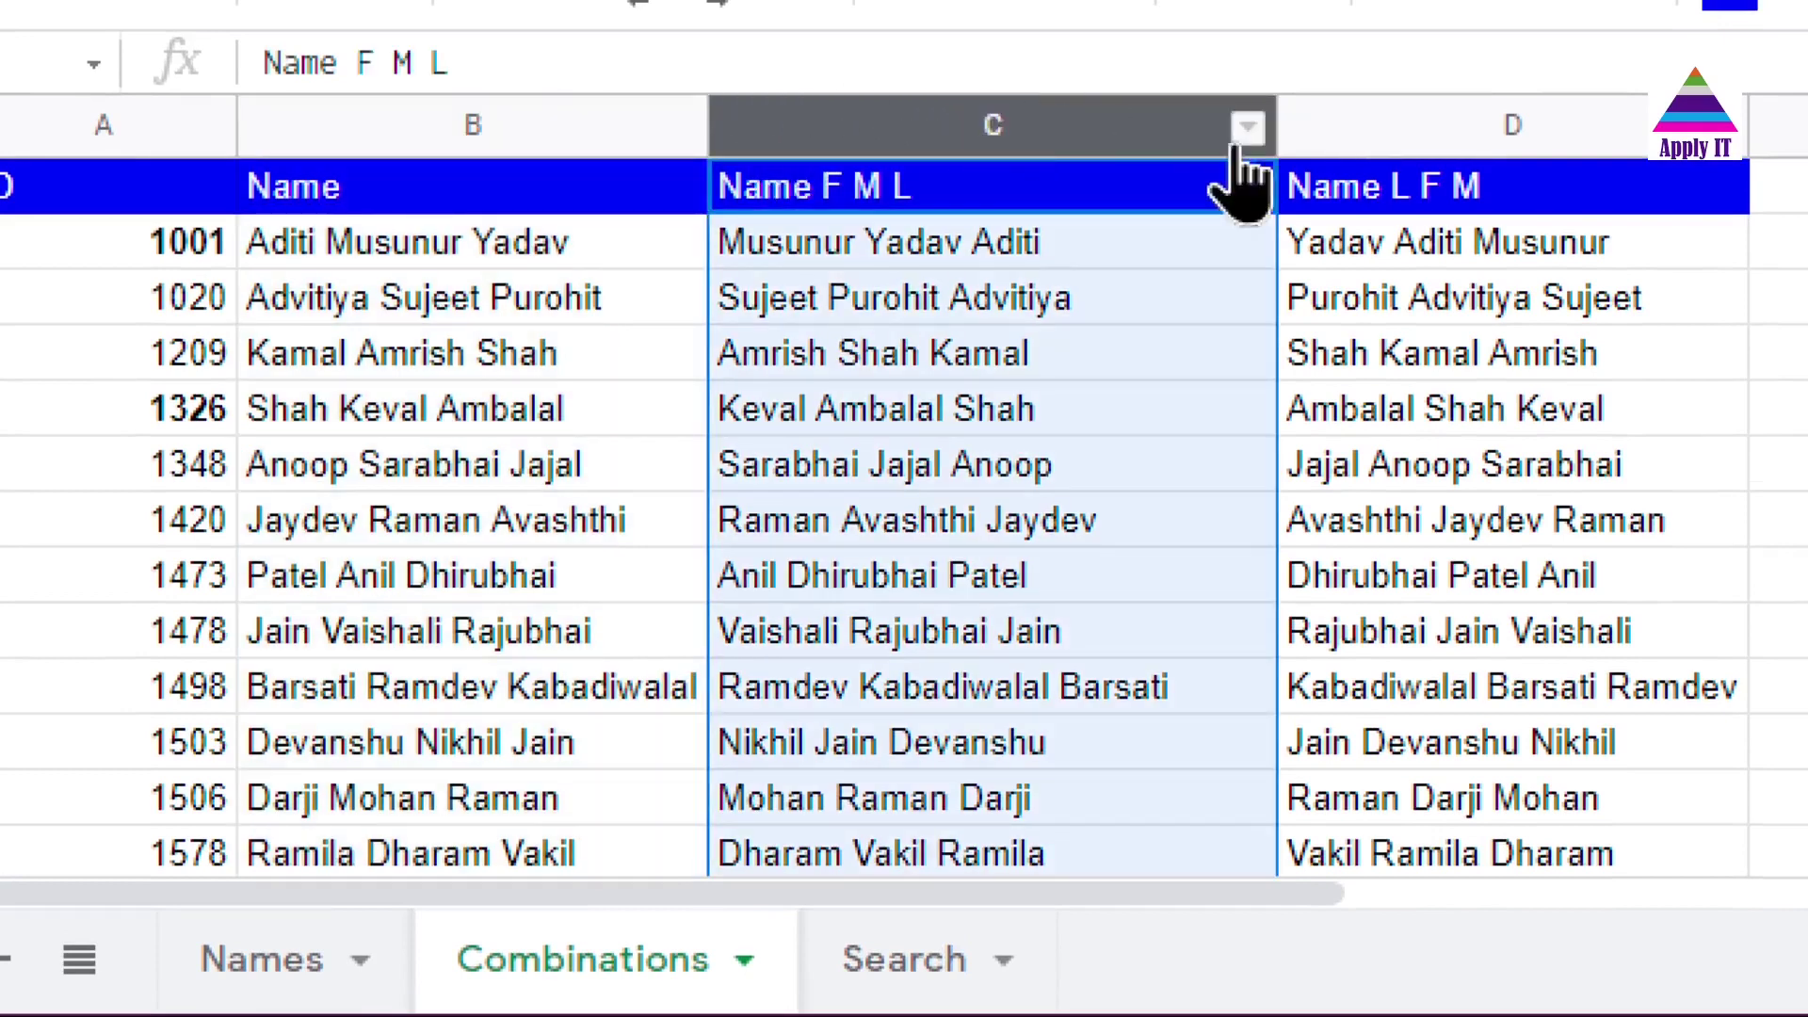
click(1361, 121)
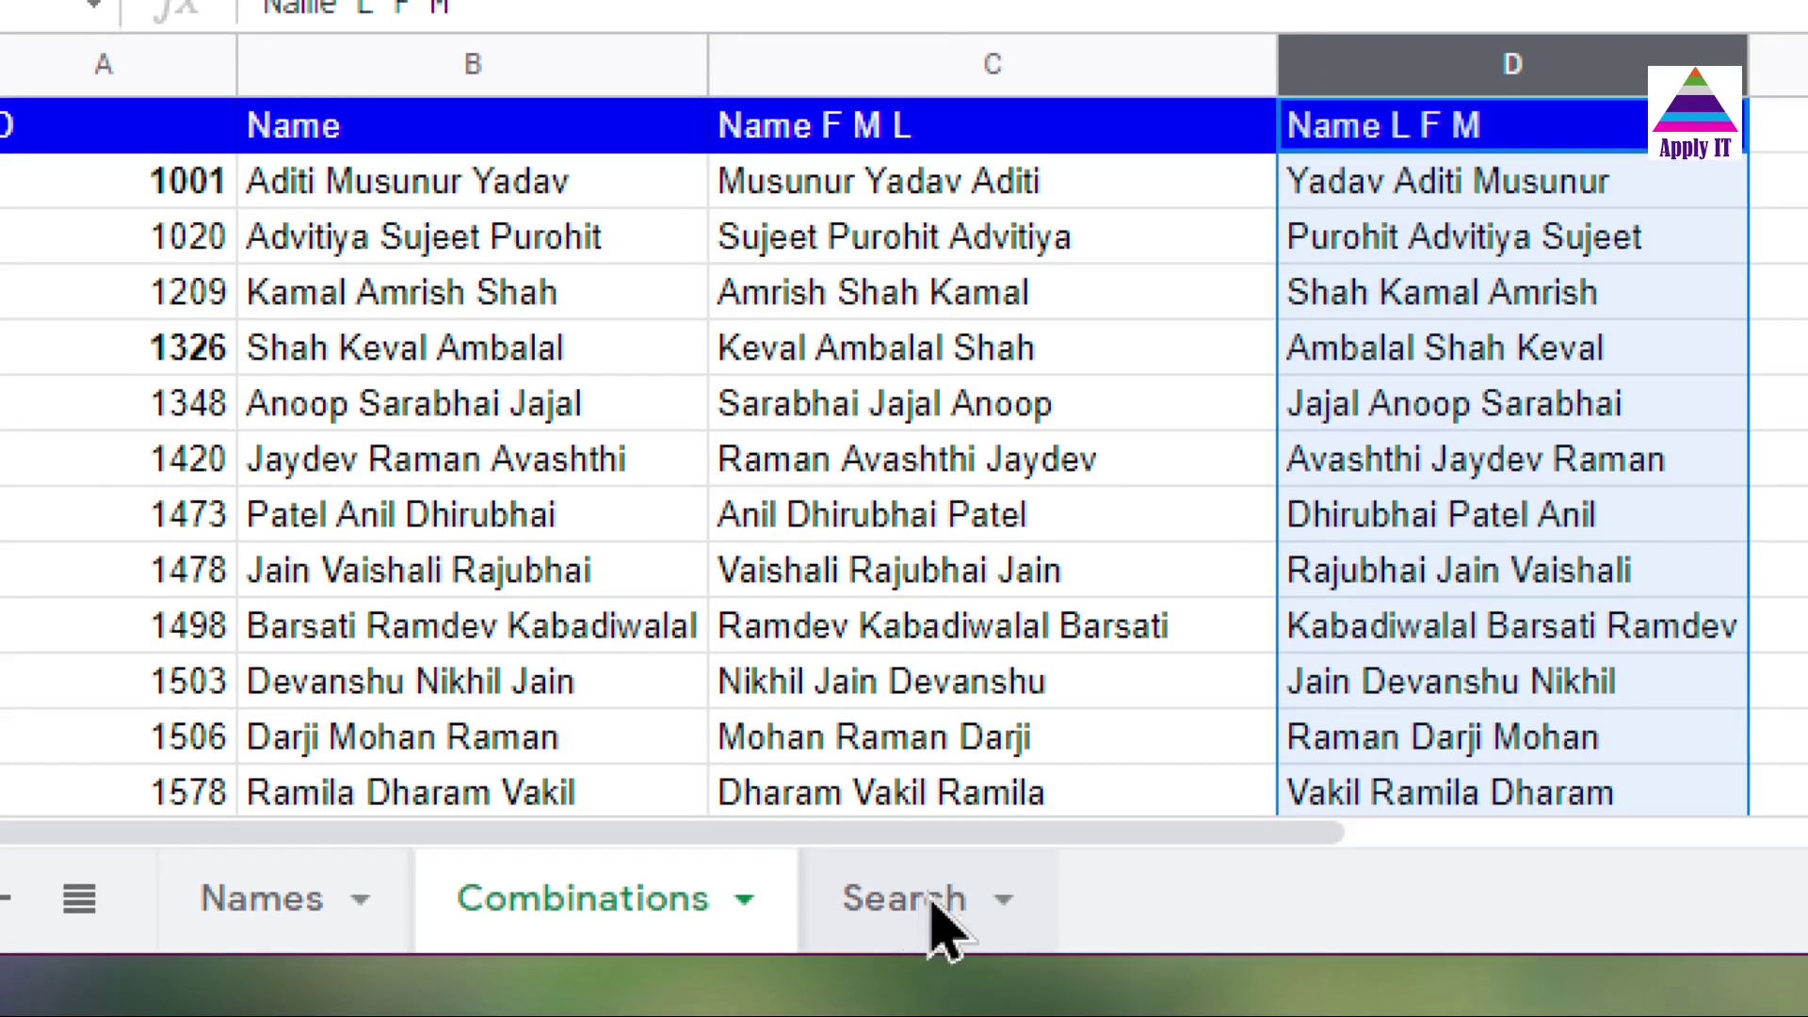
On the Search sheet, examine the names in A2:A5 and the IDs found for them in column B
click(926, 904)
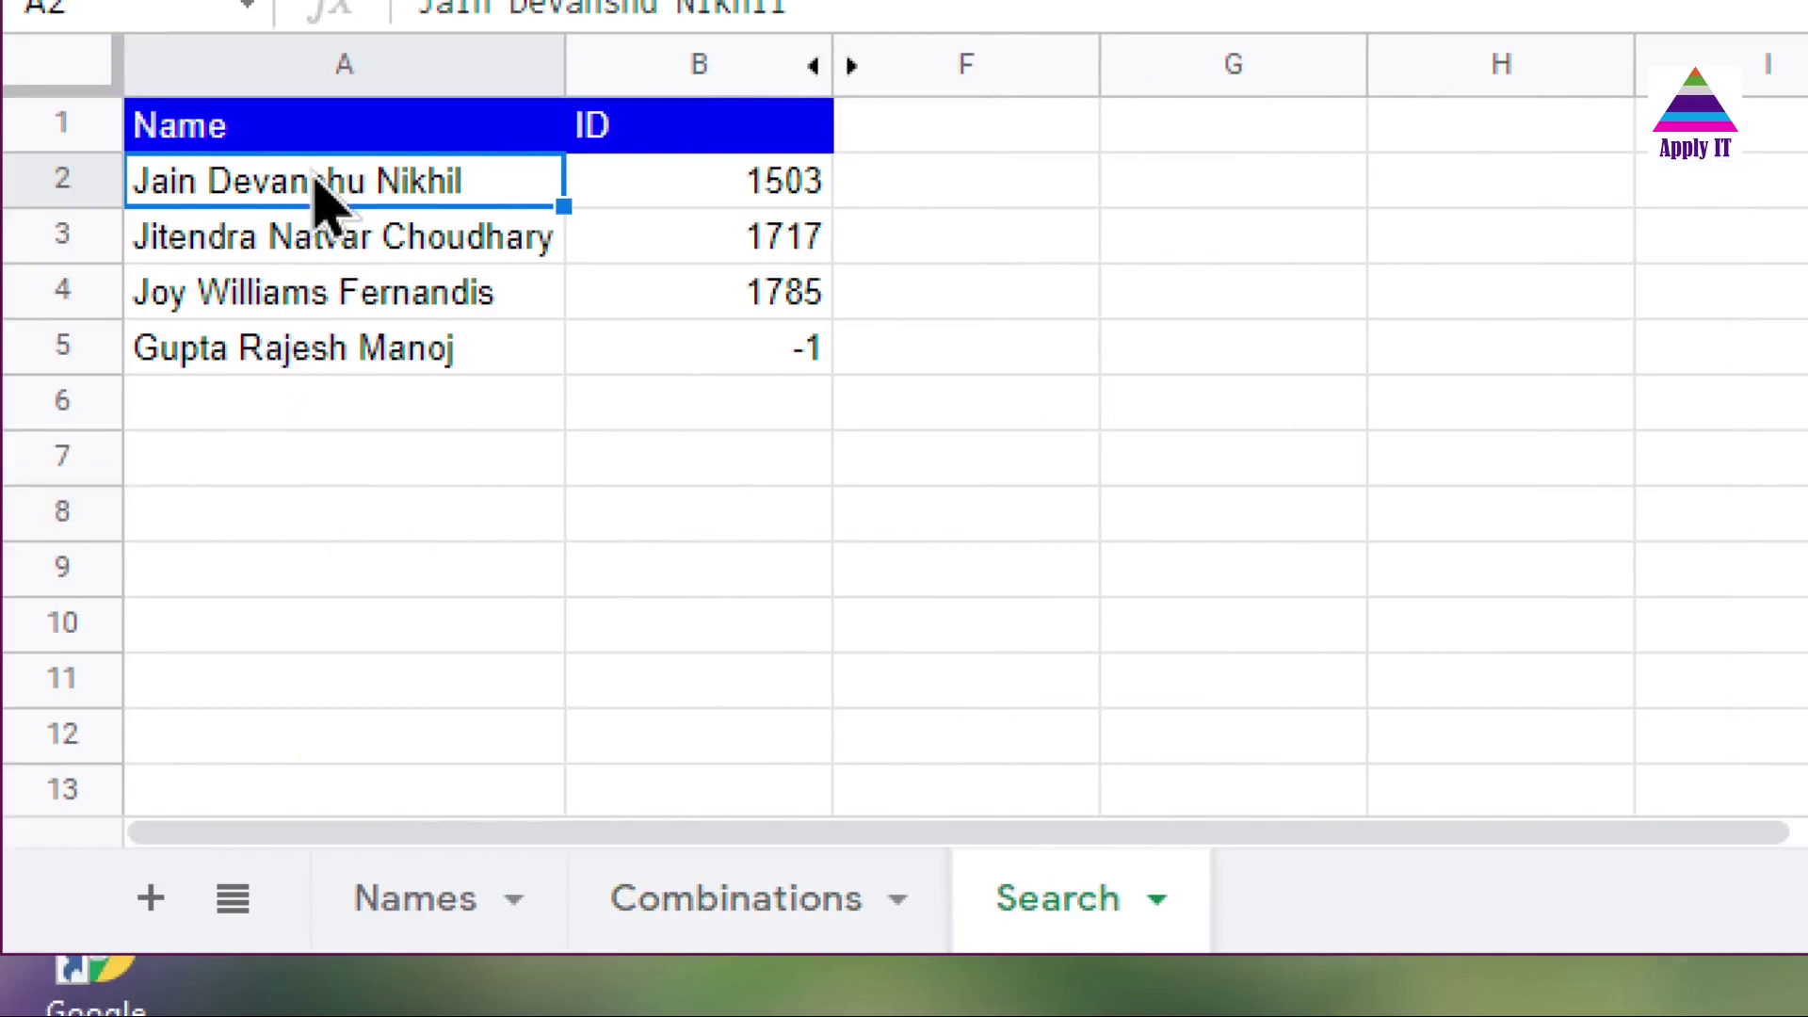
key(shift+Down)
key(shift+Down)
key(shift+Down)
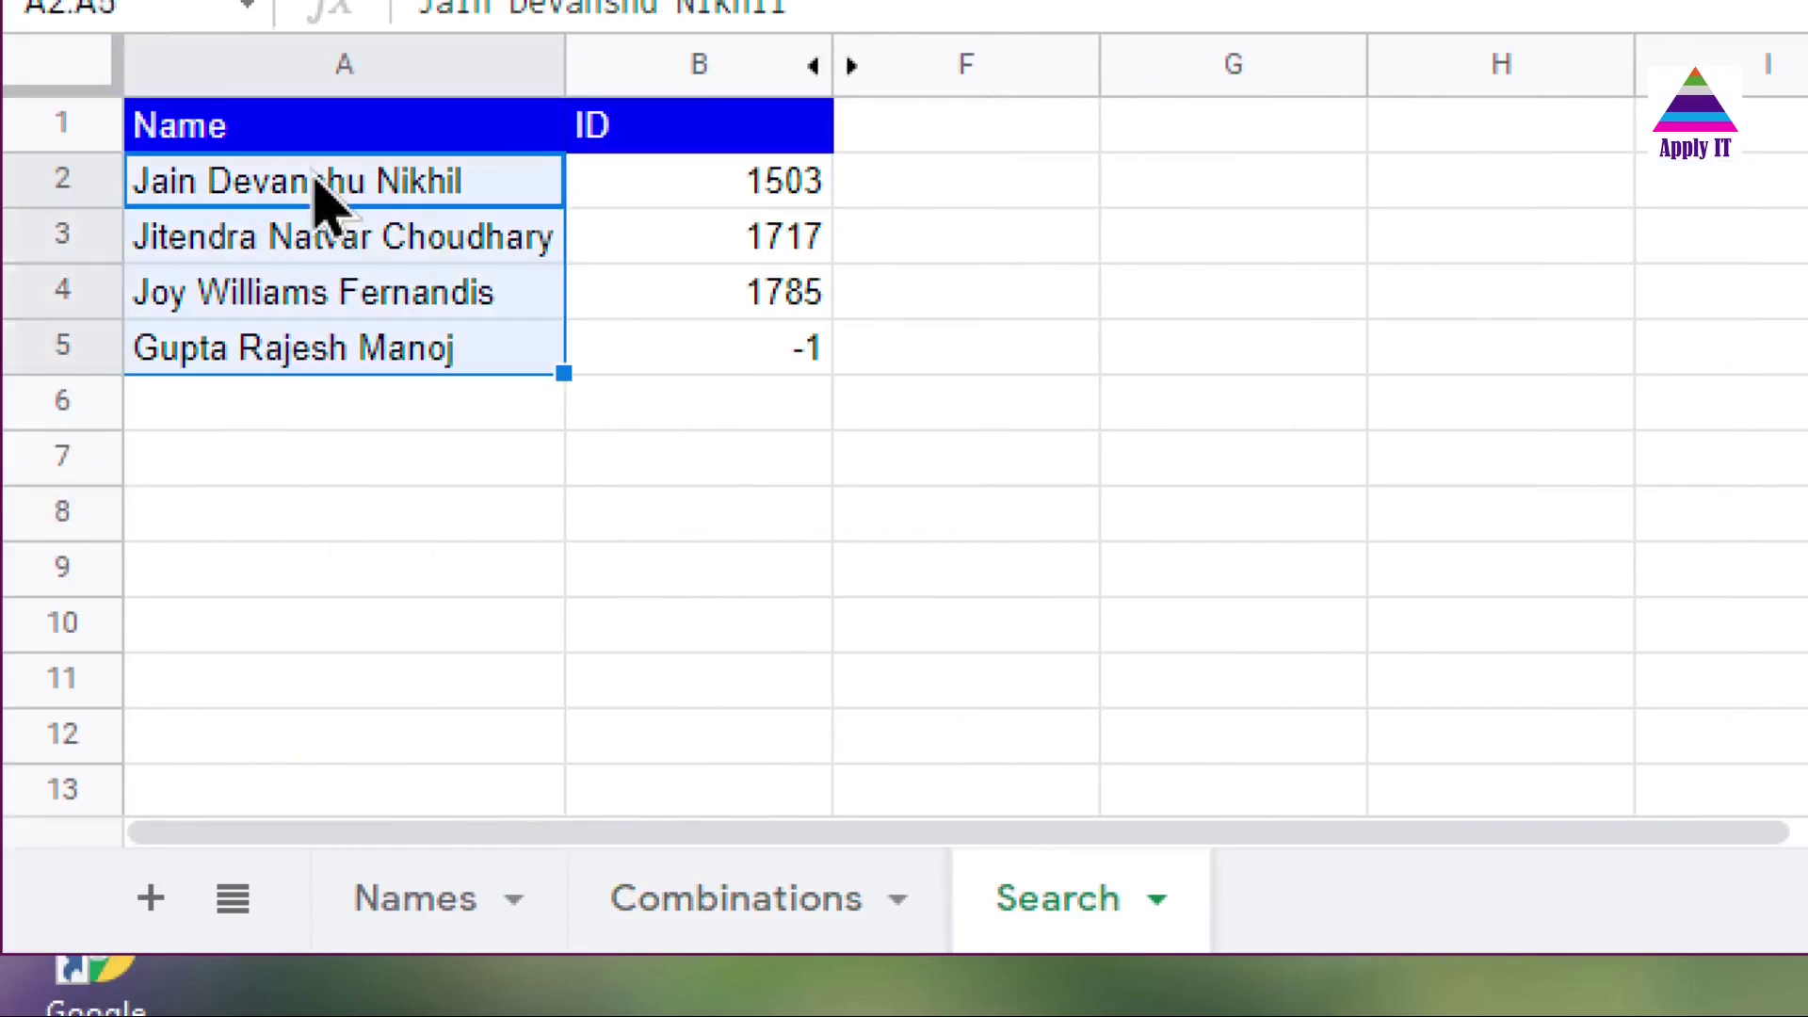
click(678, 188)
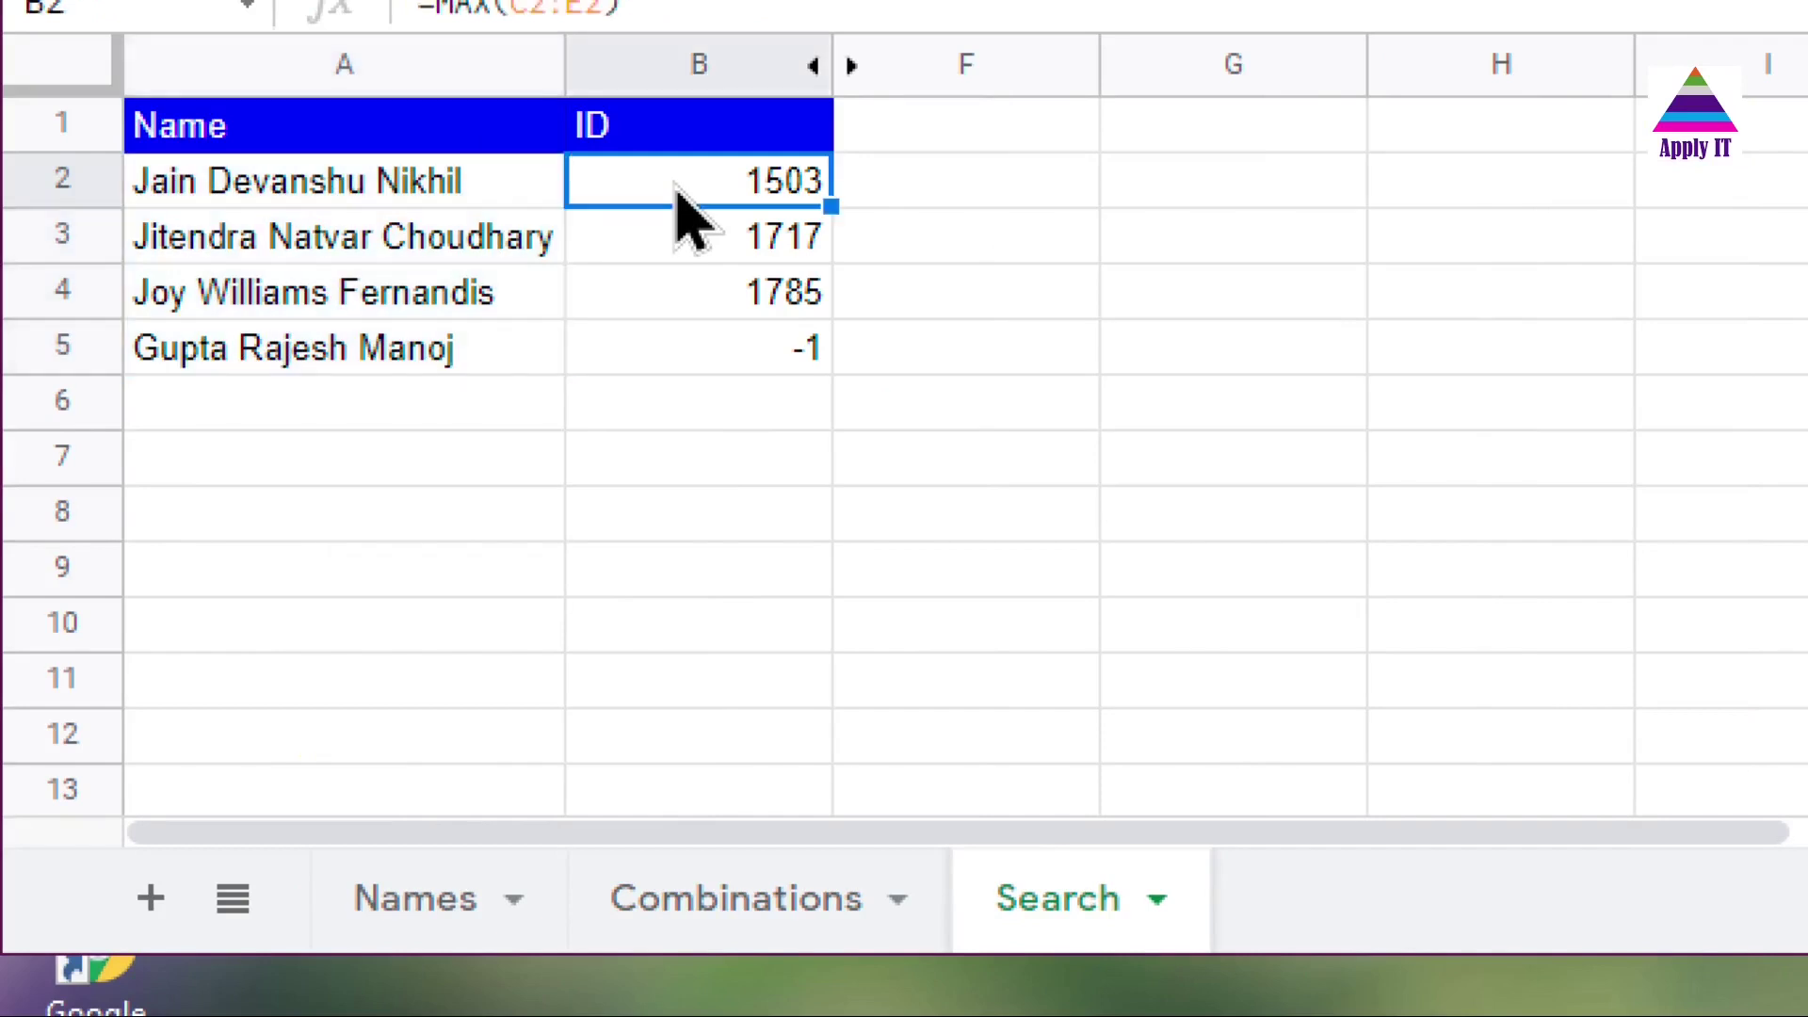
key(shift+Down)
key(shift+Down)
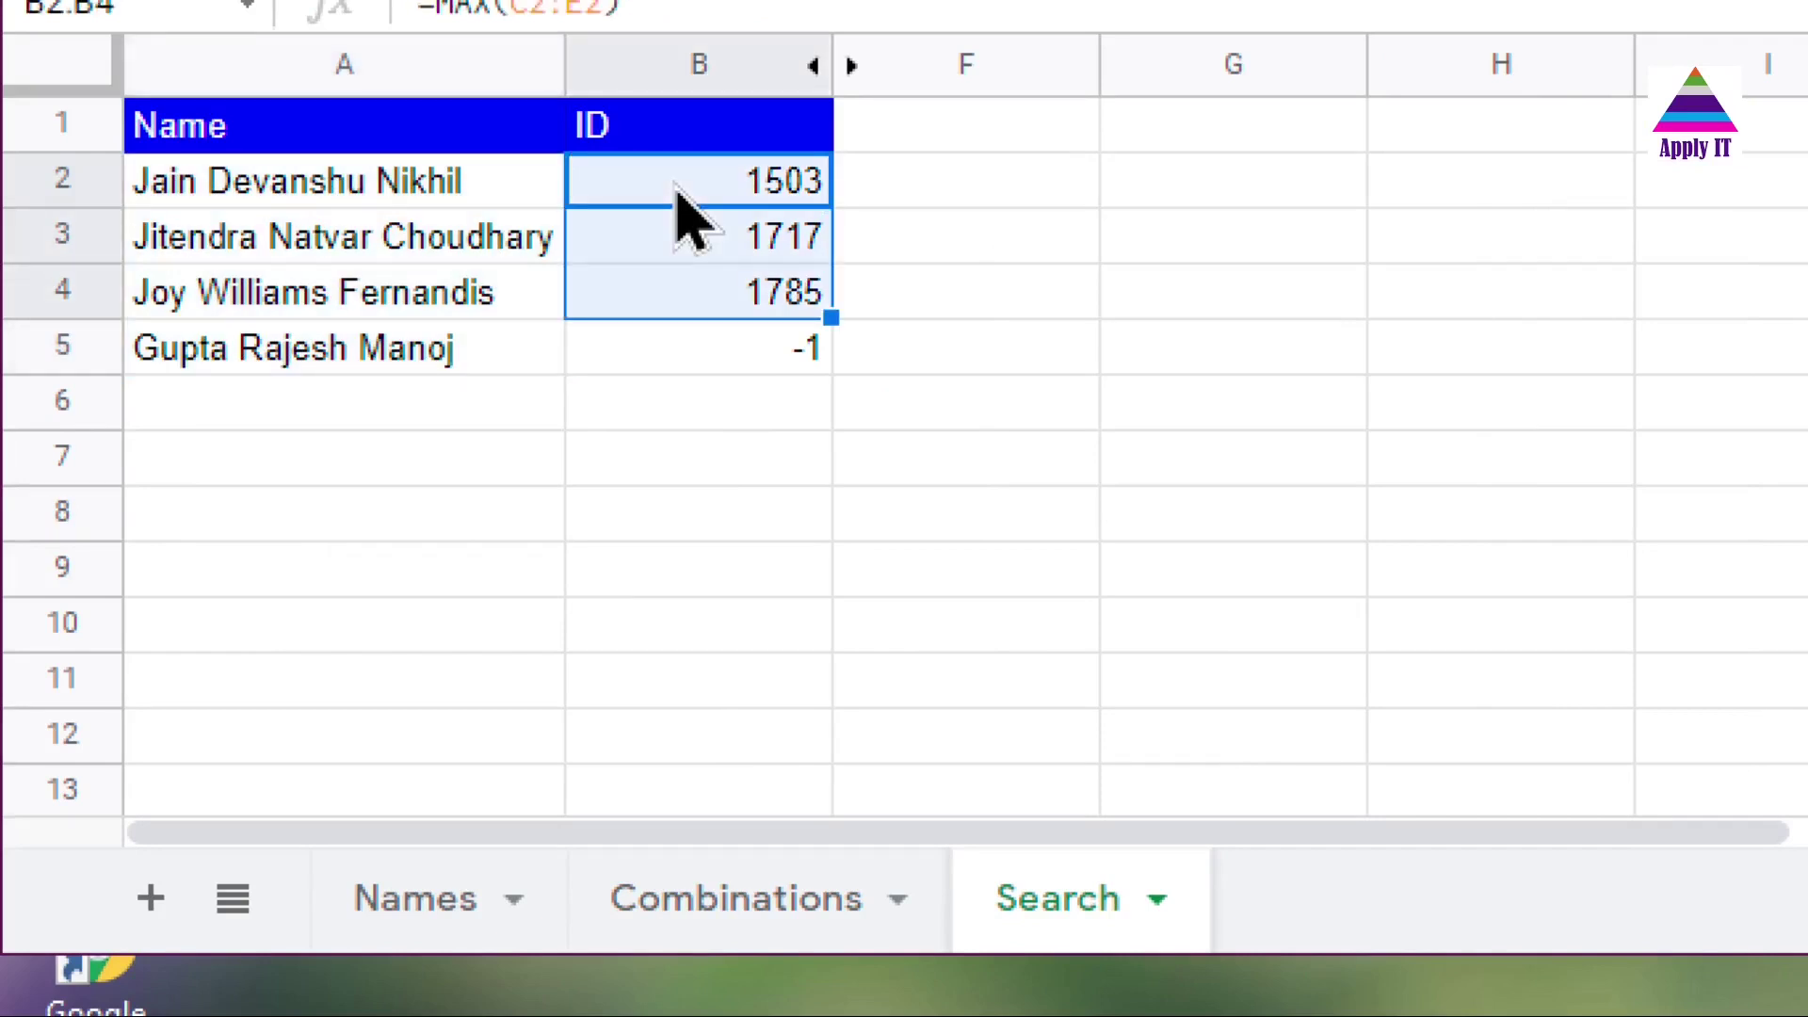
key(Down)
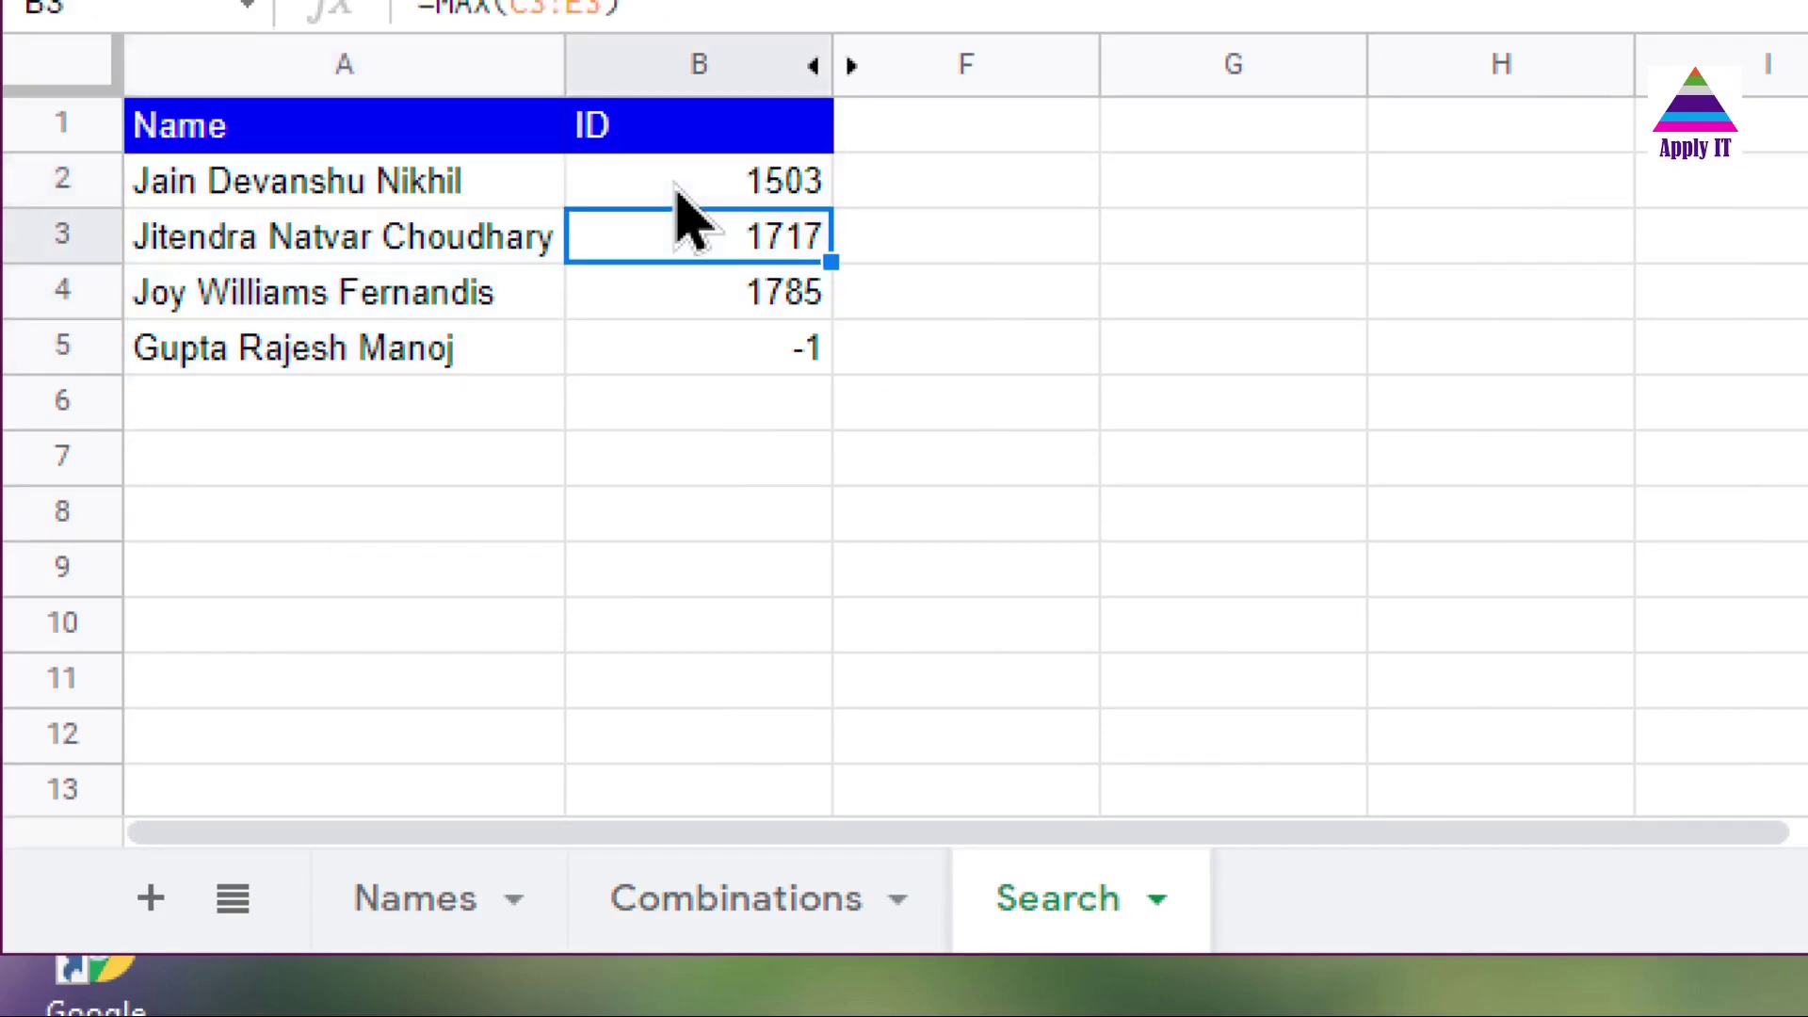
key(Down)
key(Down)
key(Left)
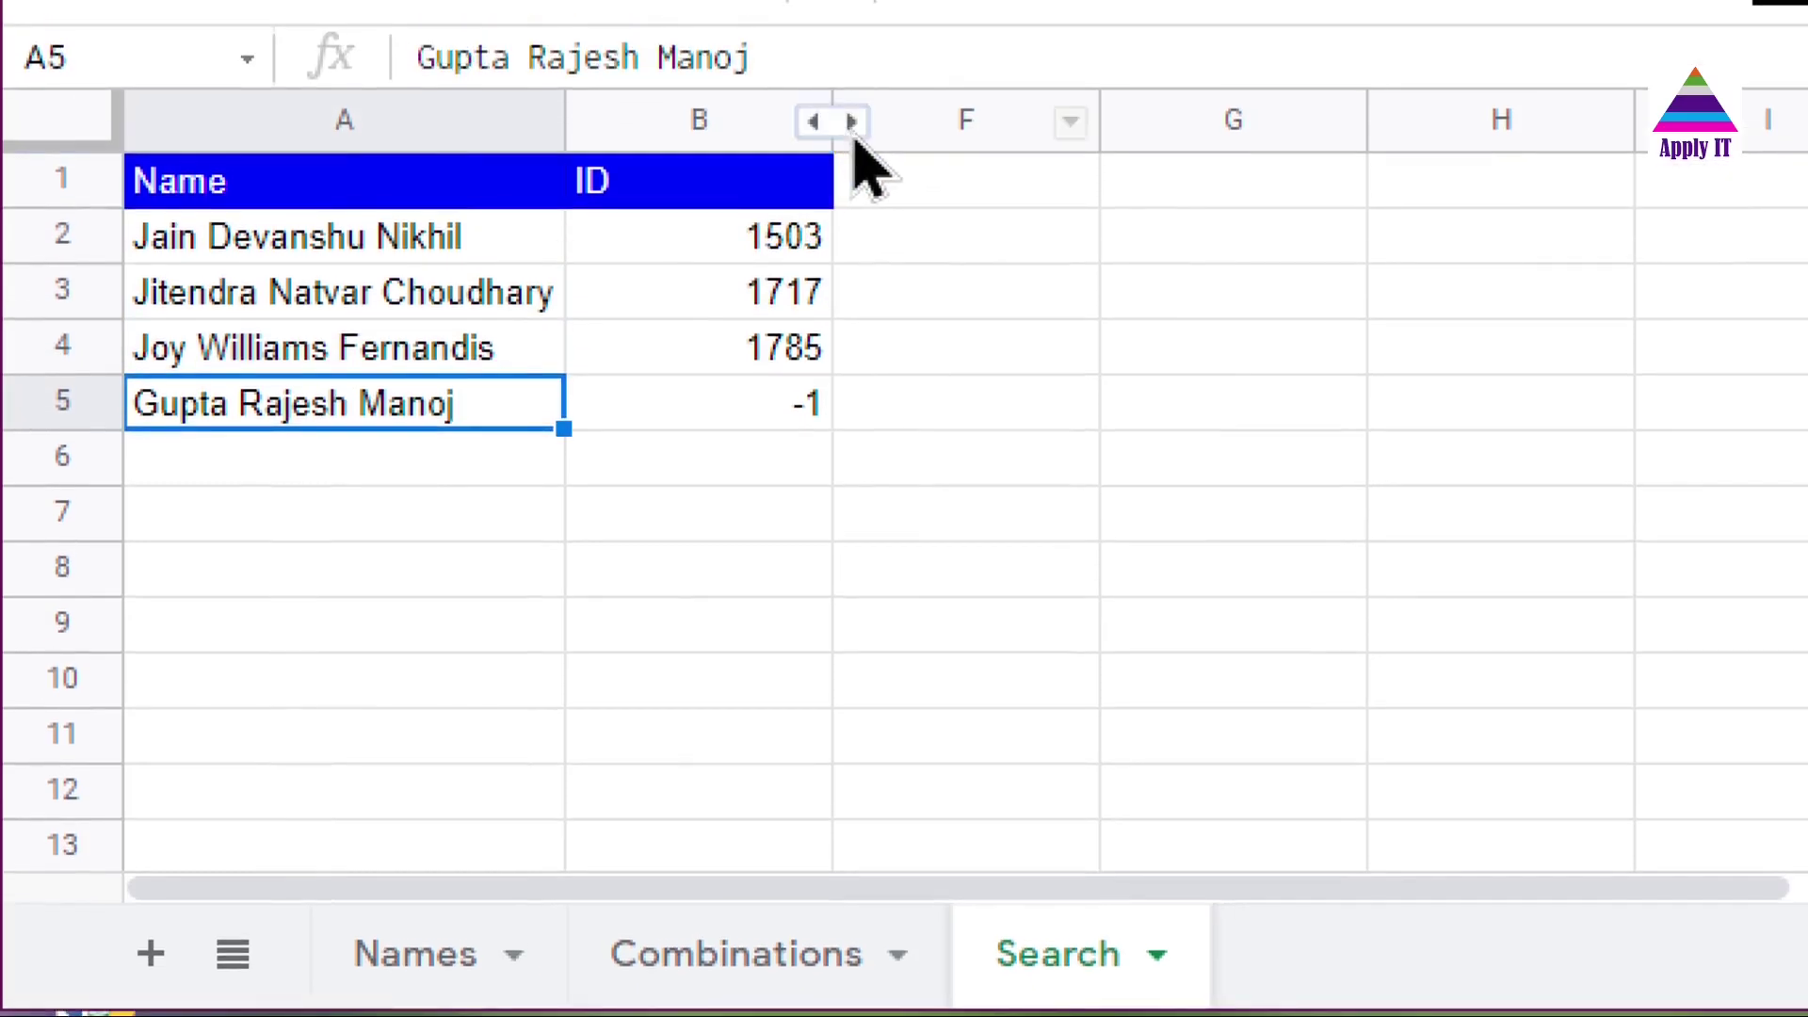
Unhide columns C to E on the Search sheet and check the ID in Name formula in C2 against the name in A2
click(849, 116)
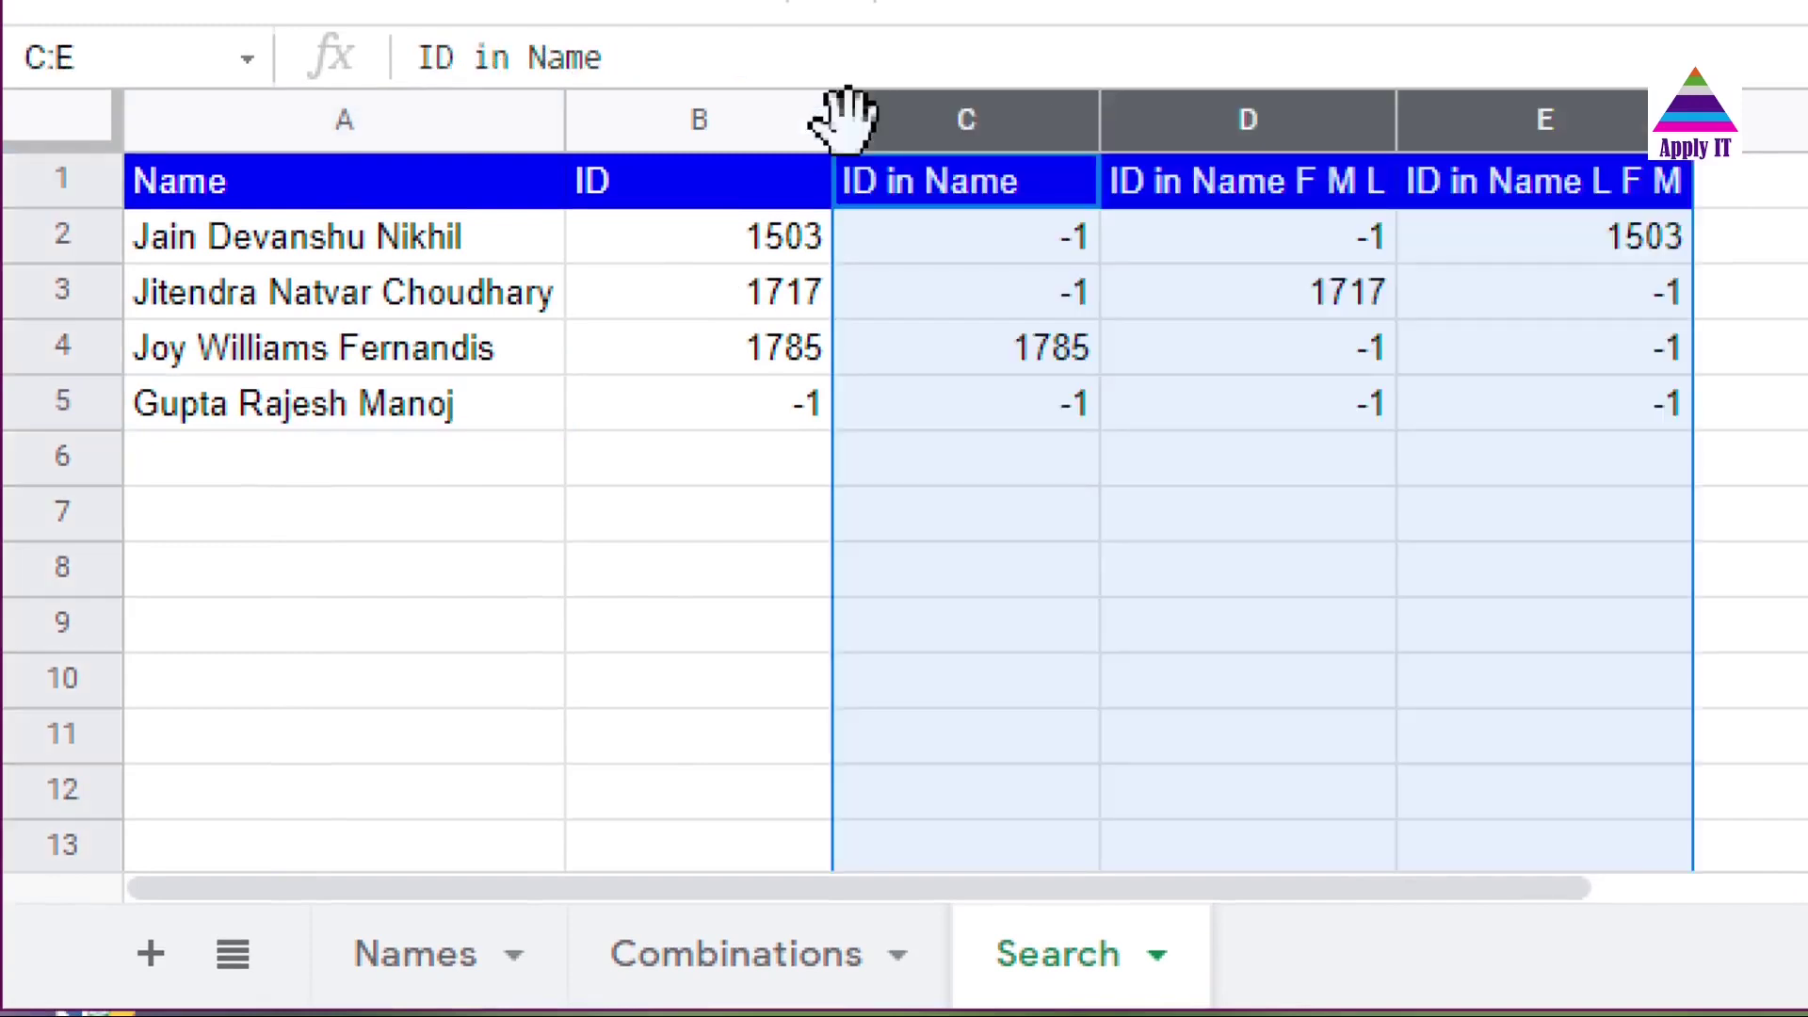
click(1032, 246)
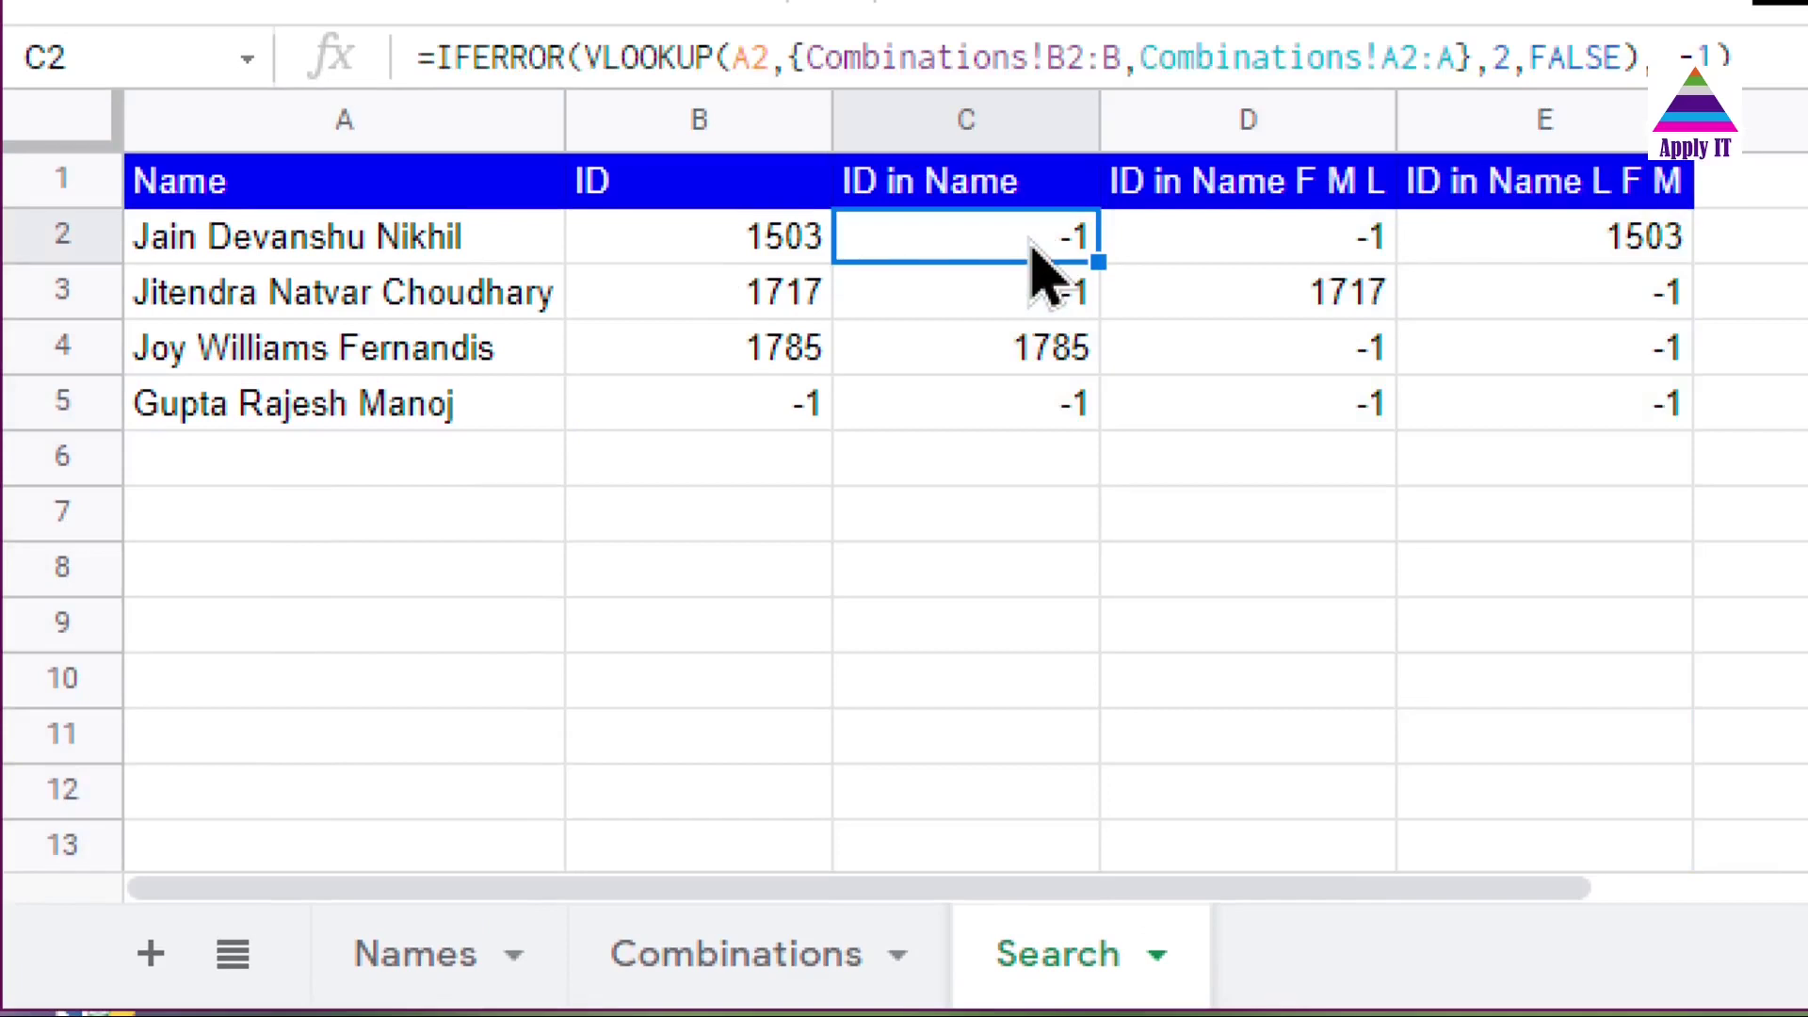
key(Left)
key(Left)
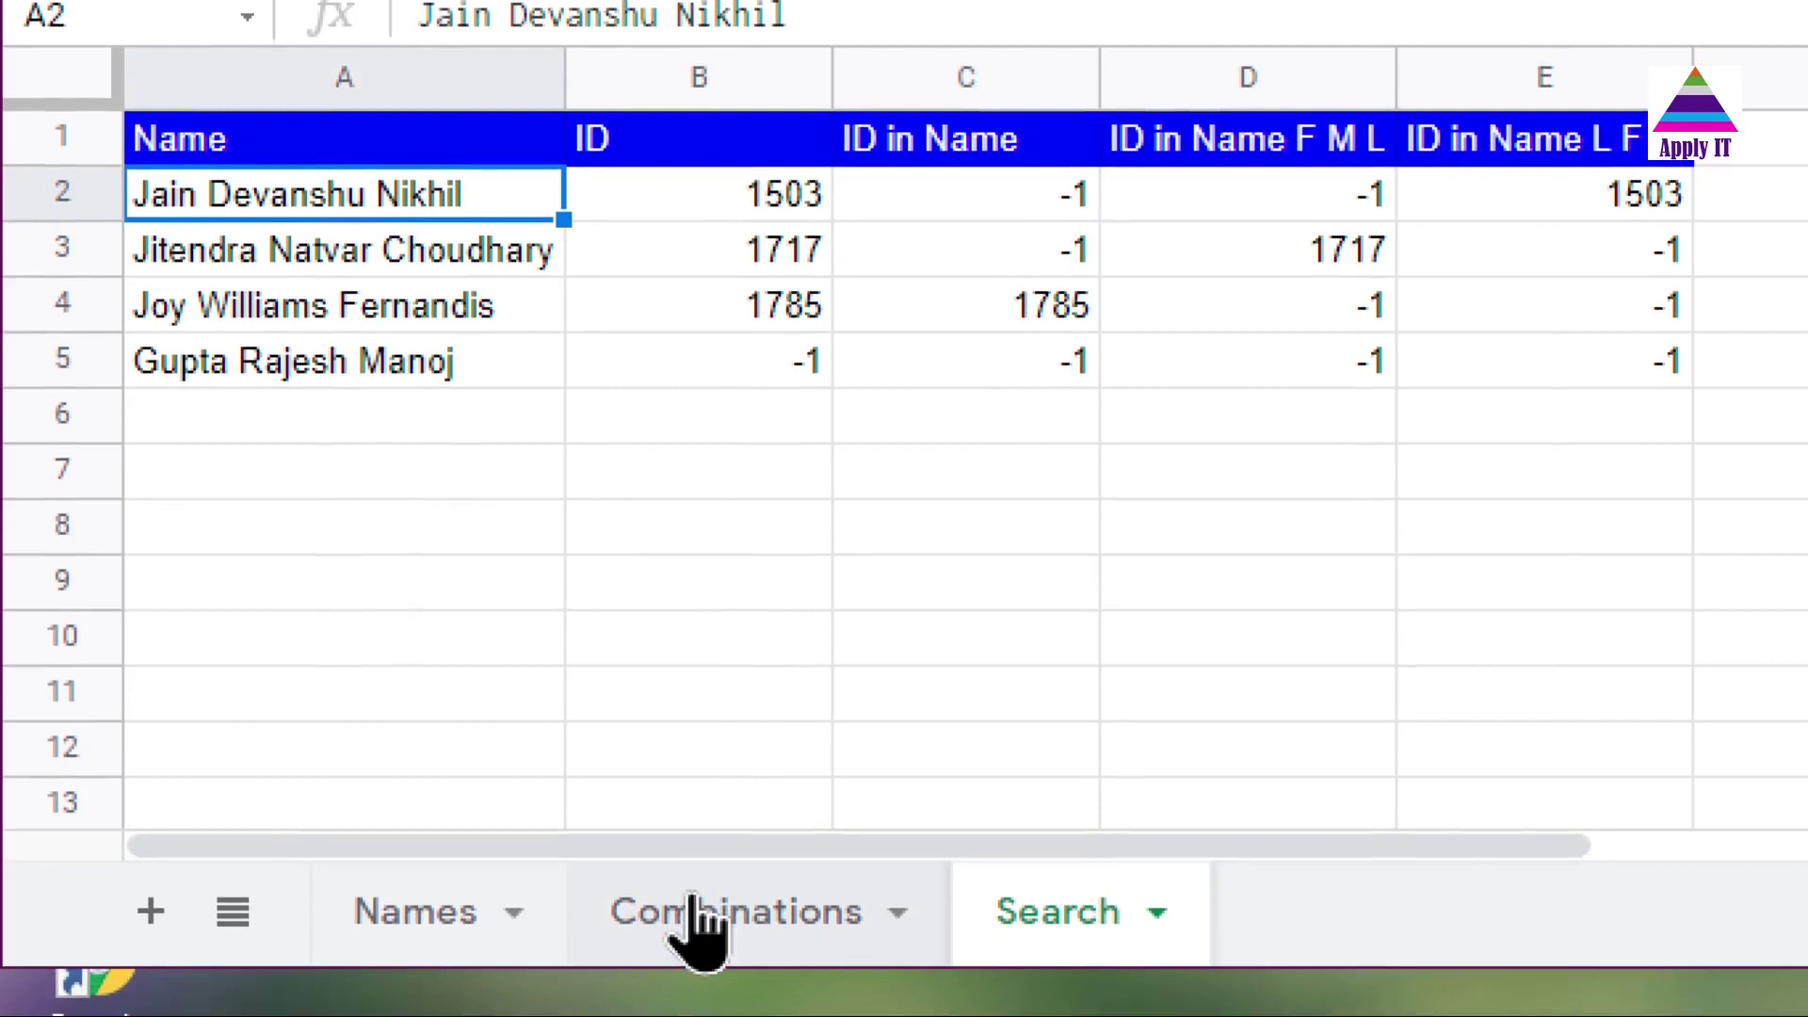
Review the Name, Name F M L and Name L F M headers on the Combinations sheet as the three lookup columns
click(697, 918)
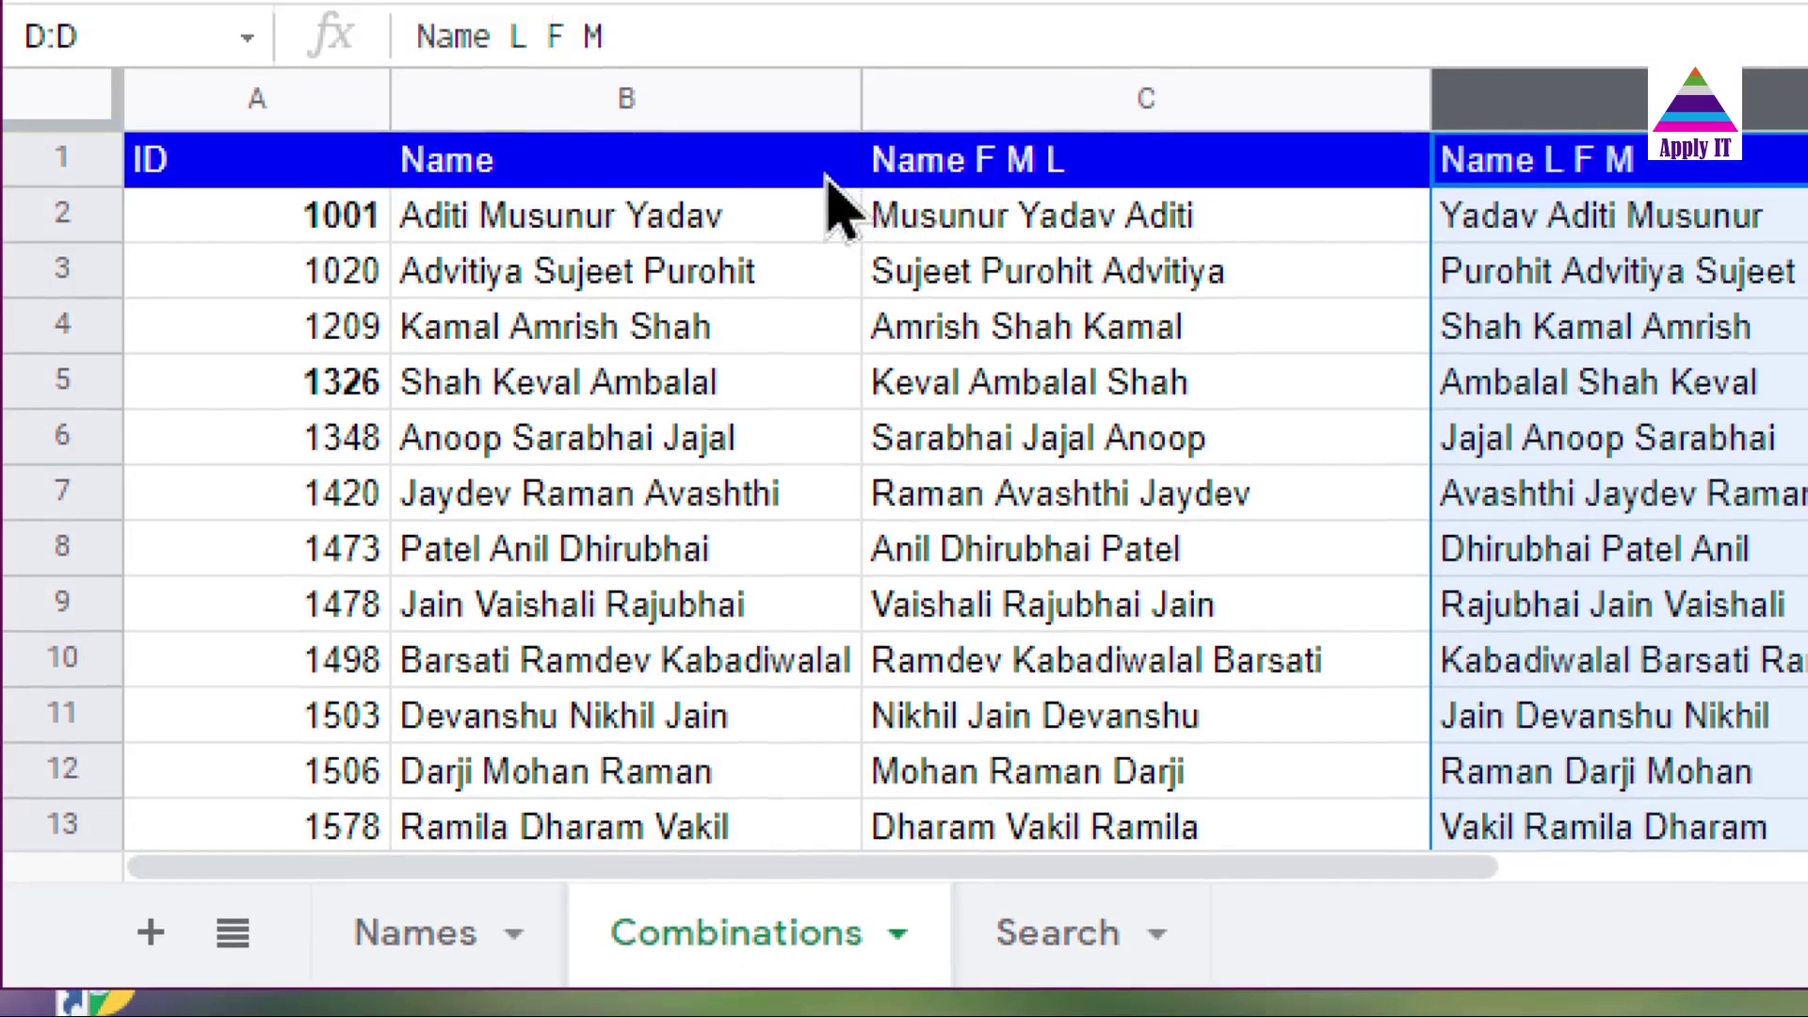
click(780, 166)
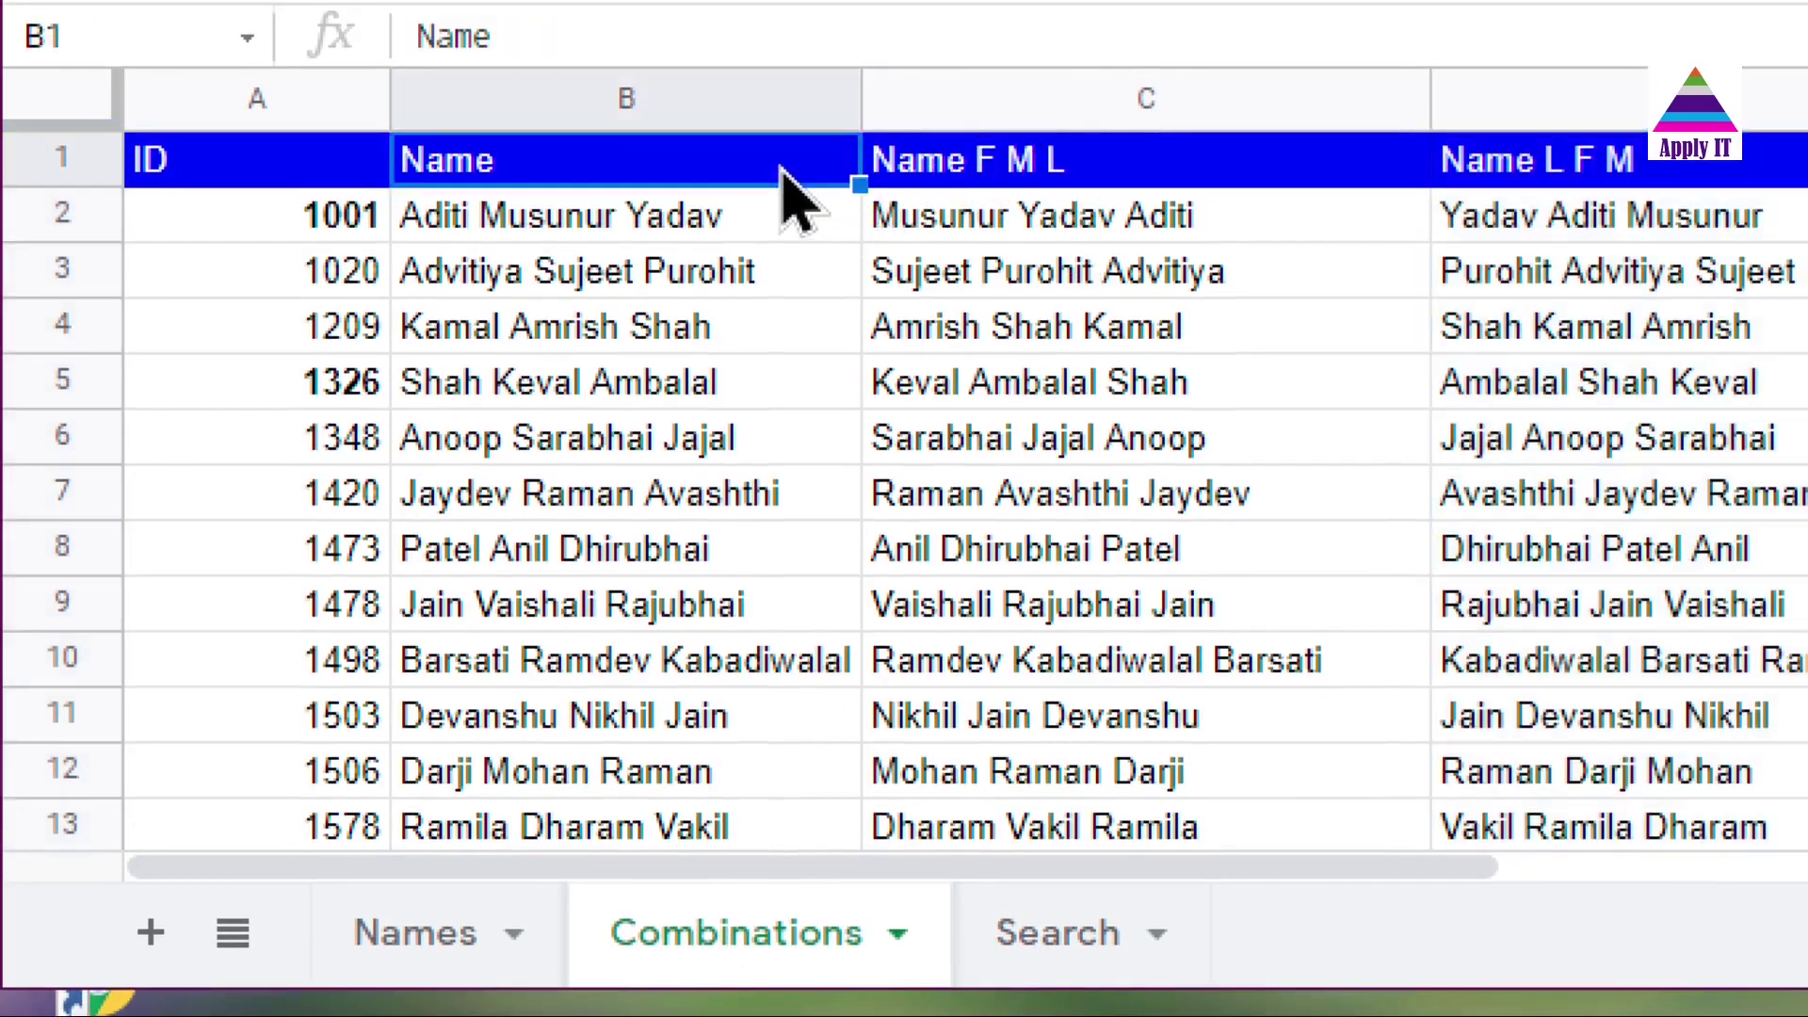
click(919, 162)
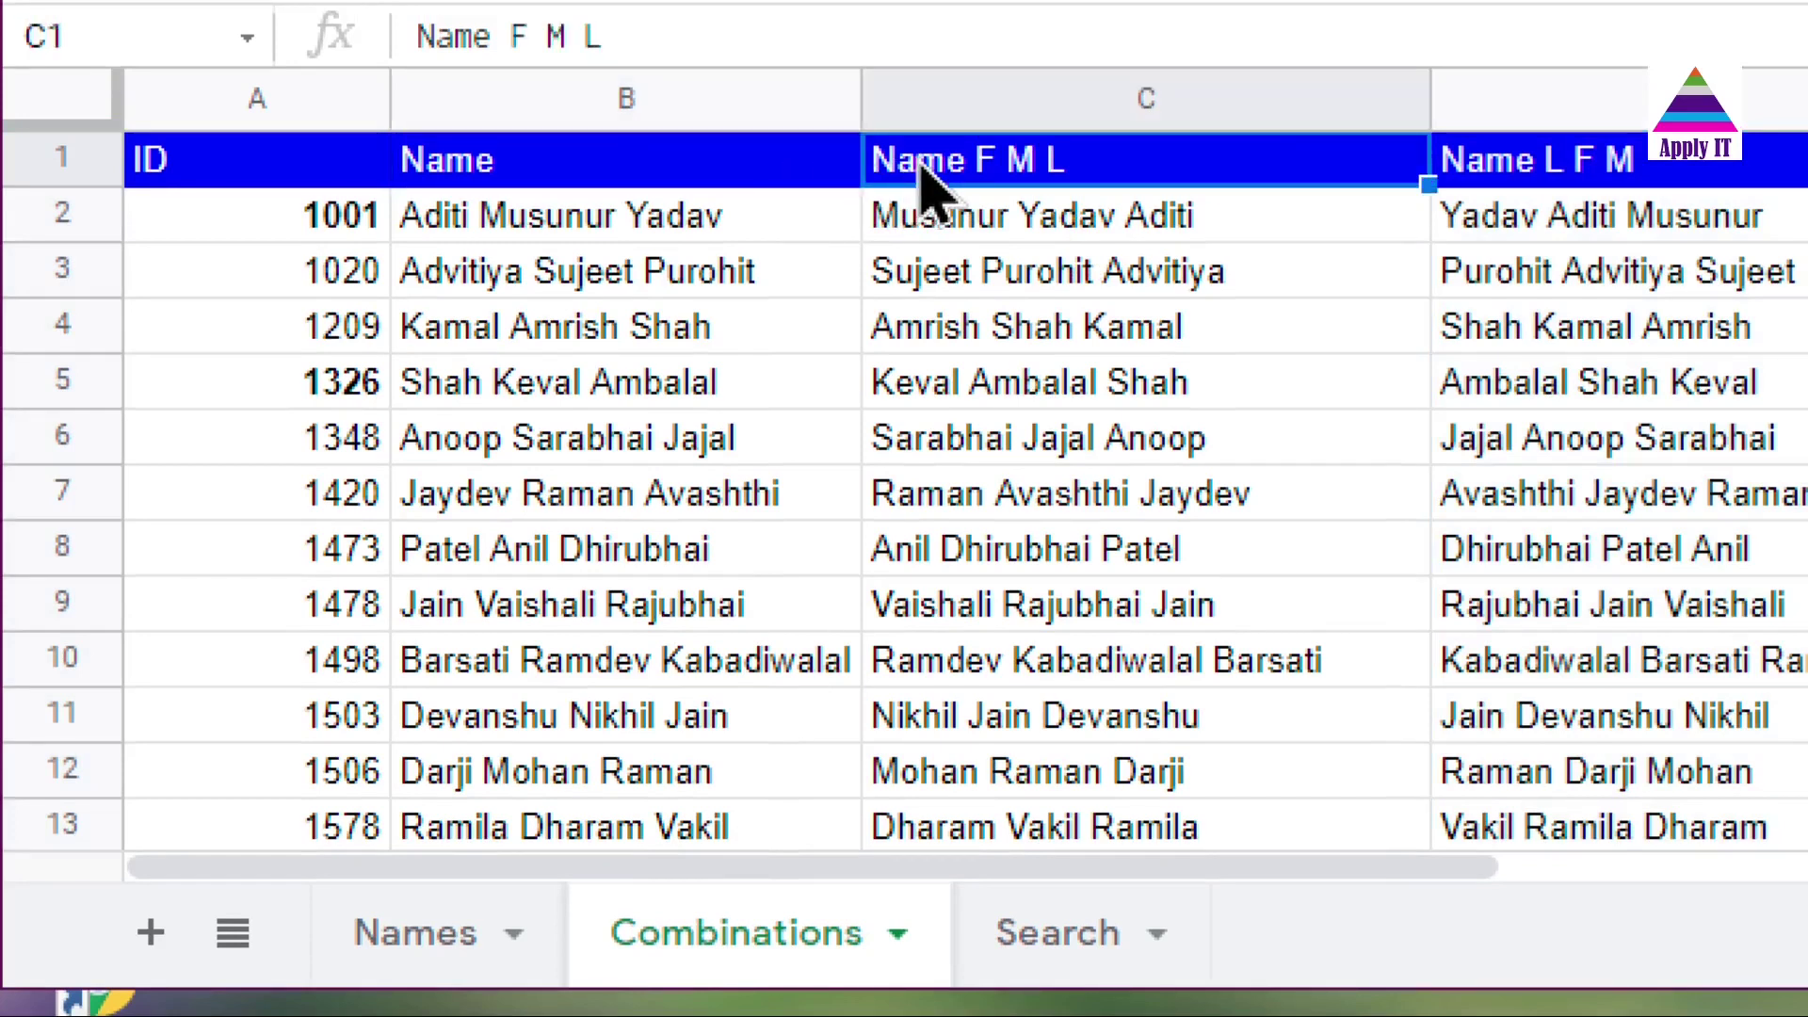
click(1502, 175)
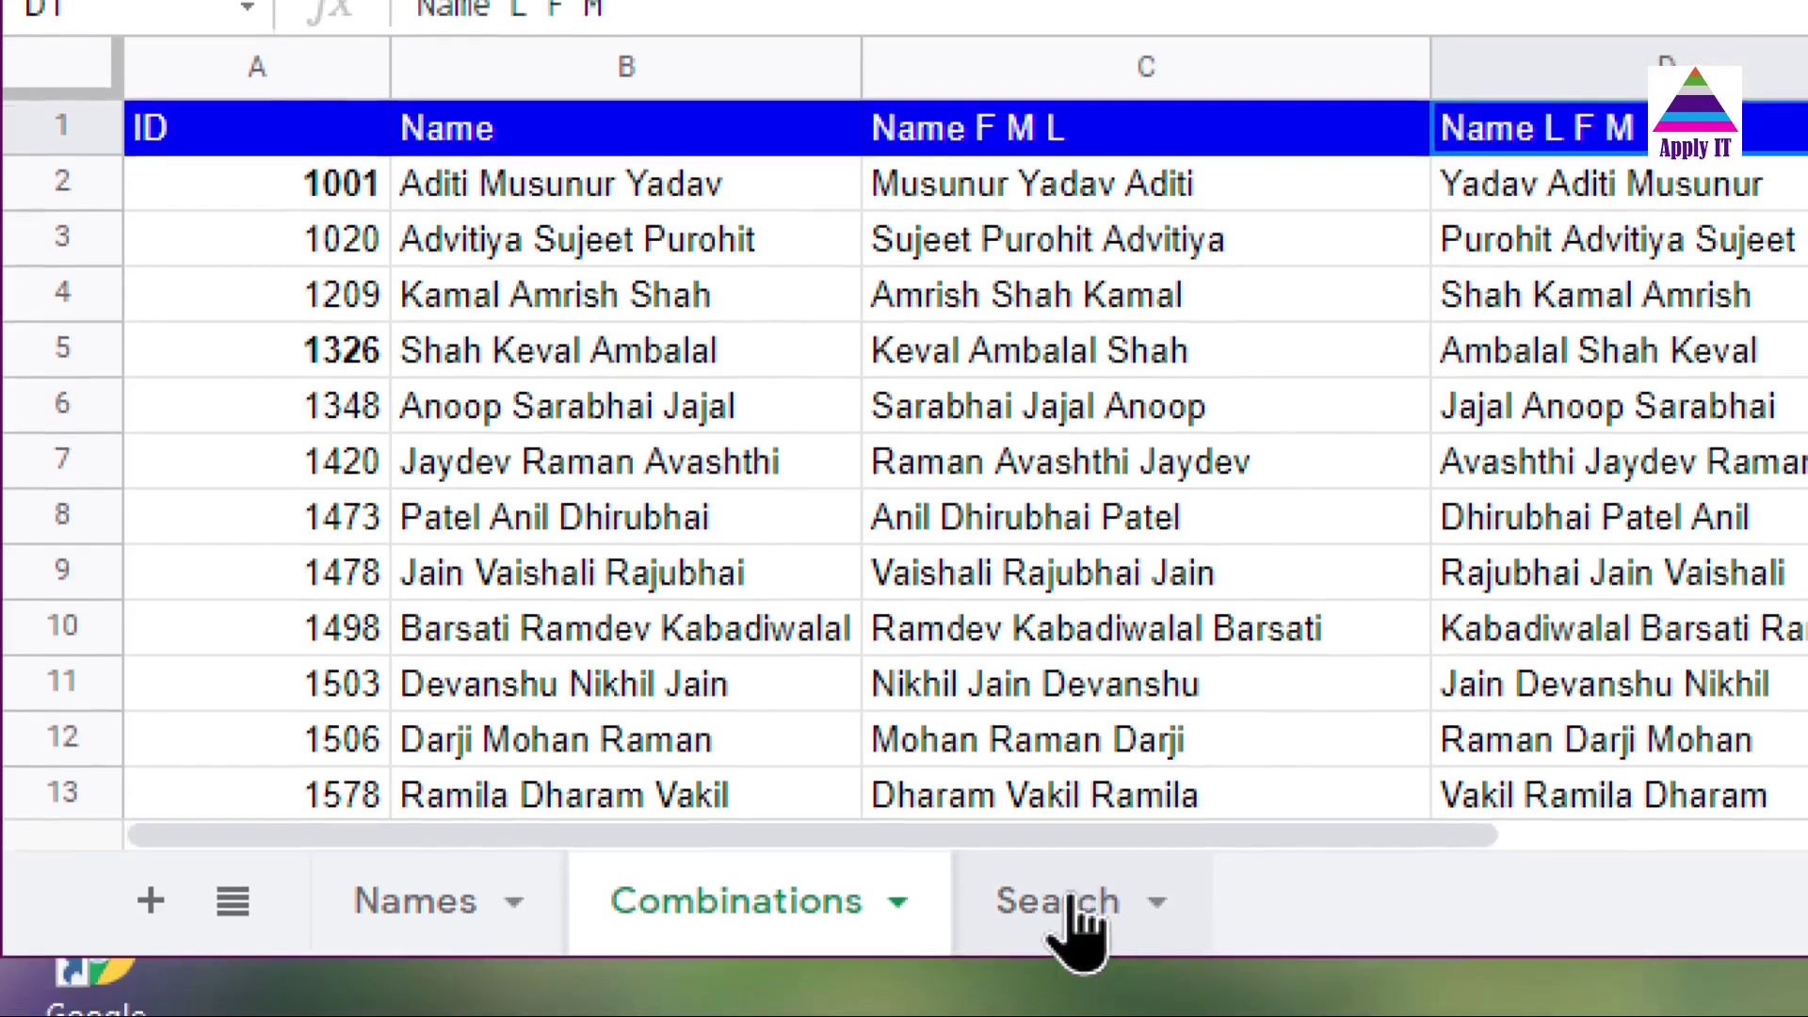
On the Search sheet, compare the MAX formula in B2 with the IFERROR VLOOKUP formula in C2
click(1064, 902)
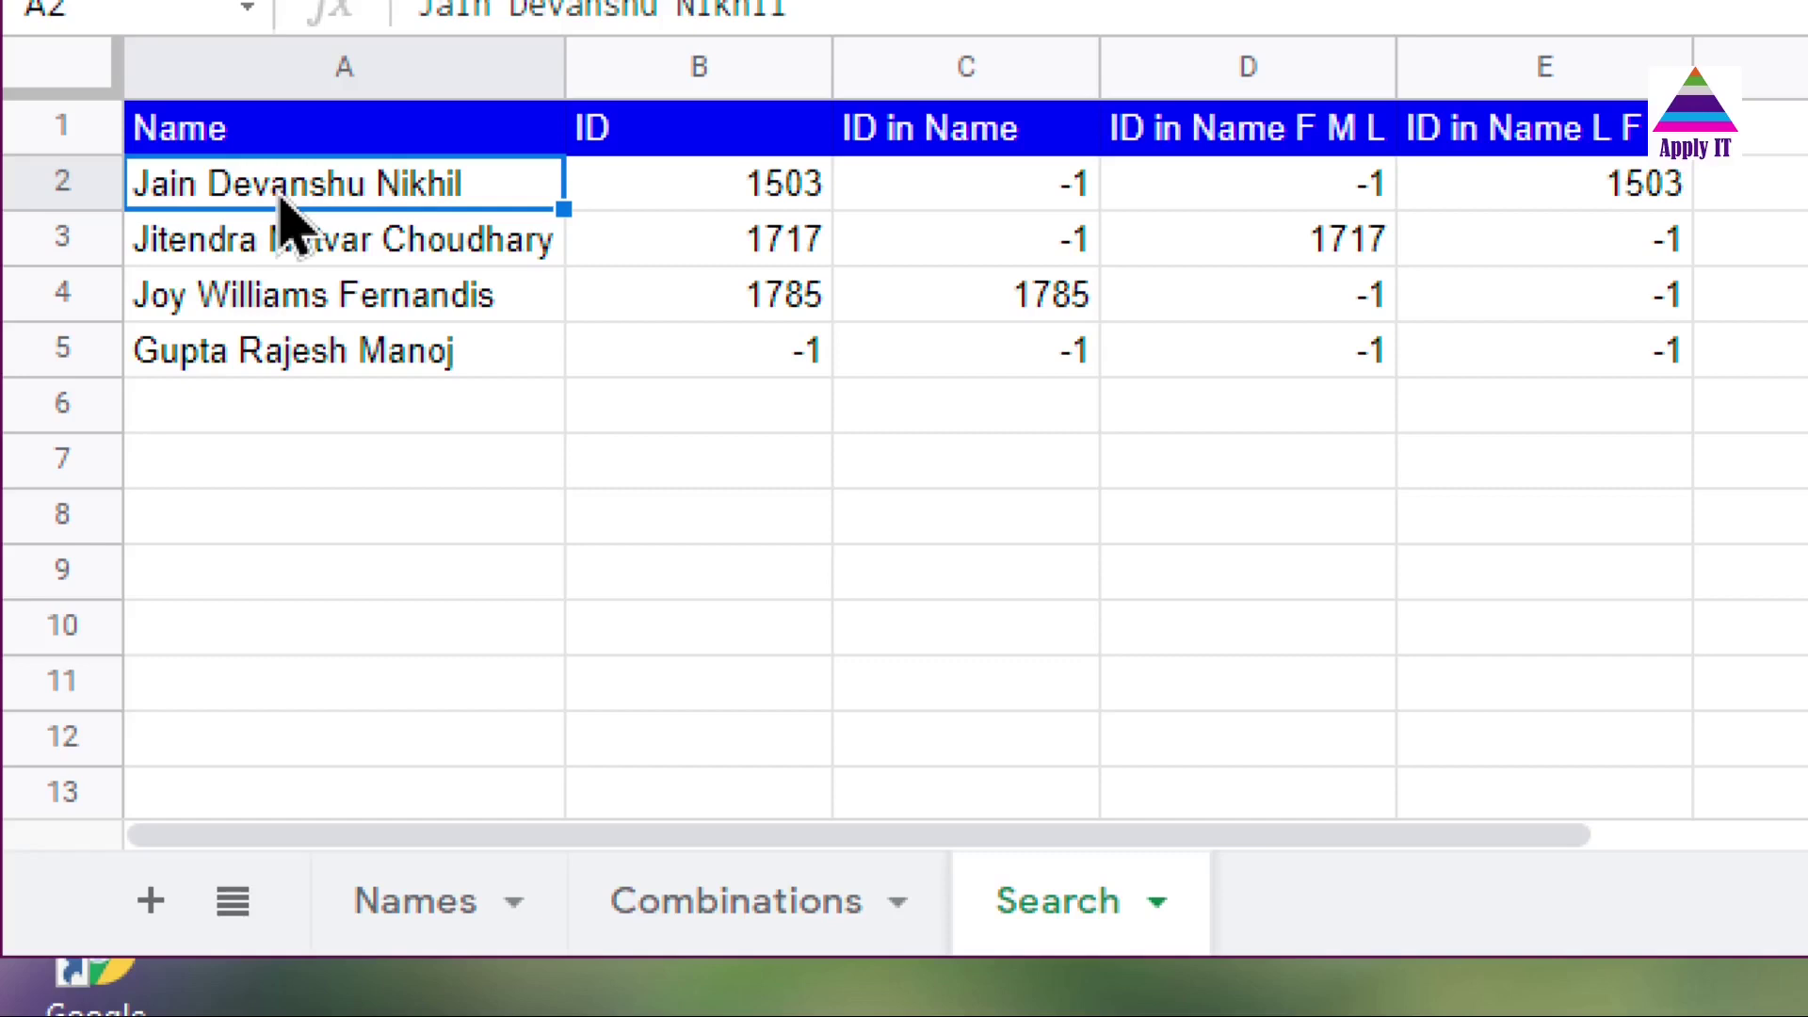
click(945, 197)
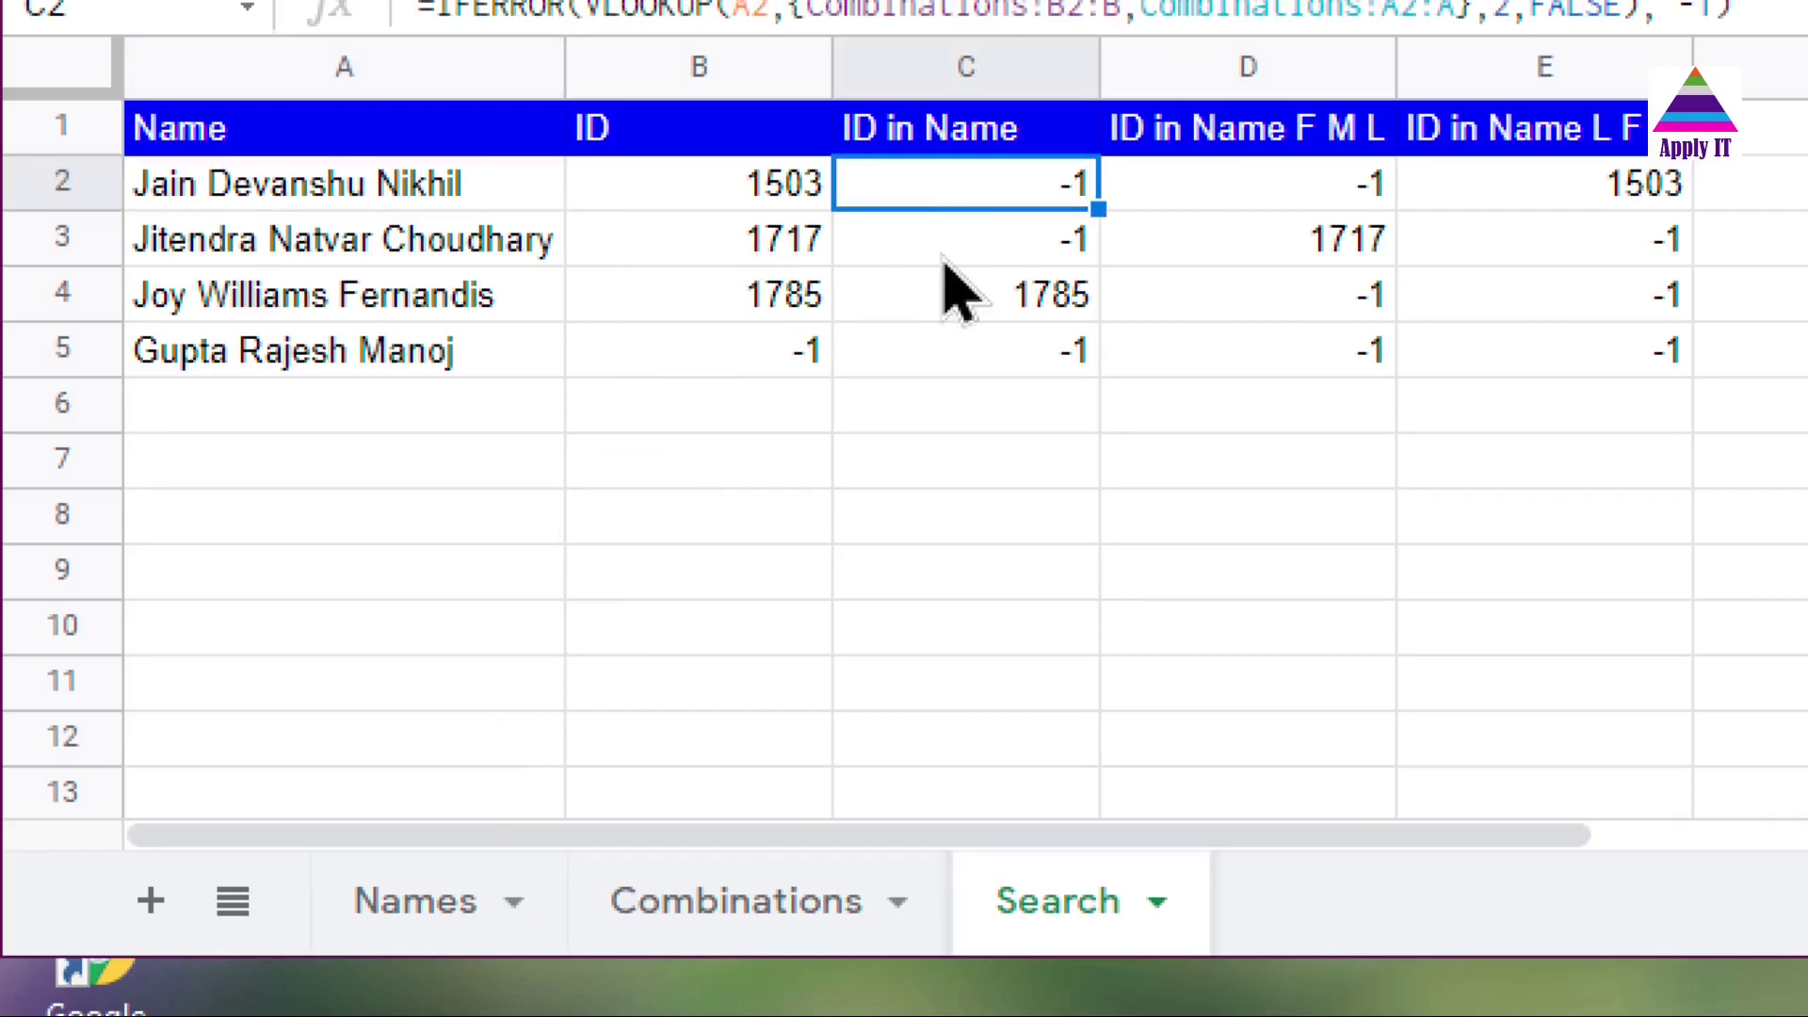
click(796, 200)
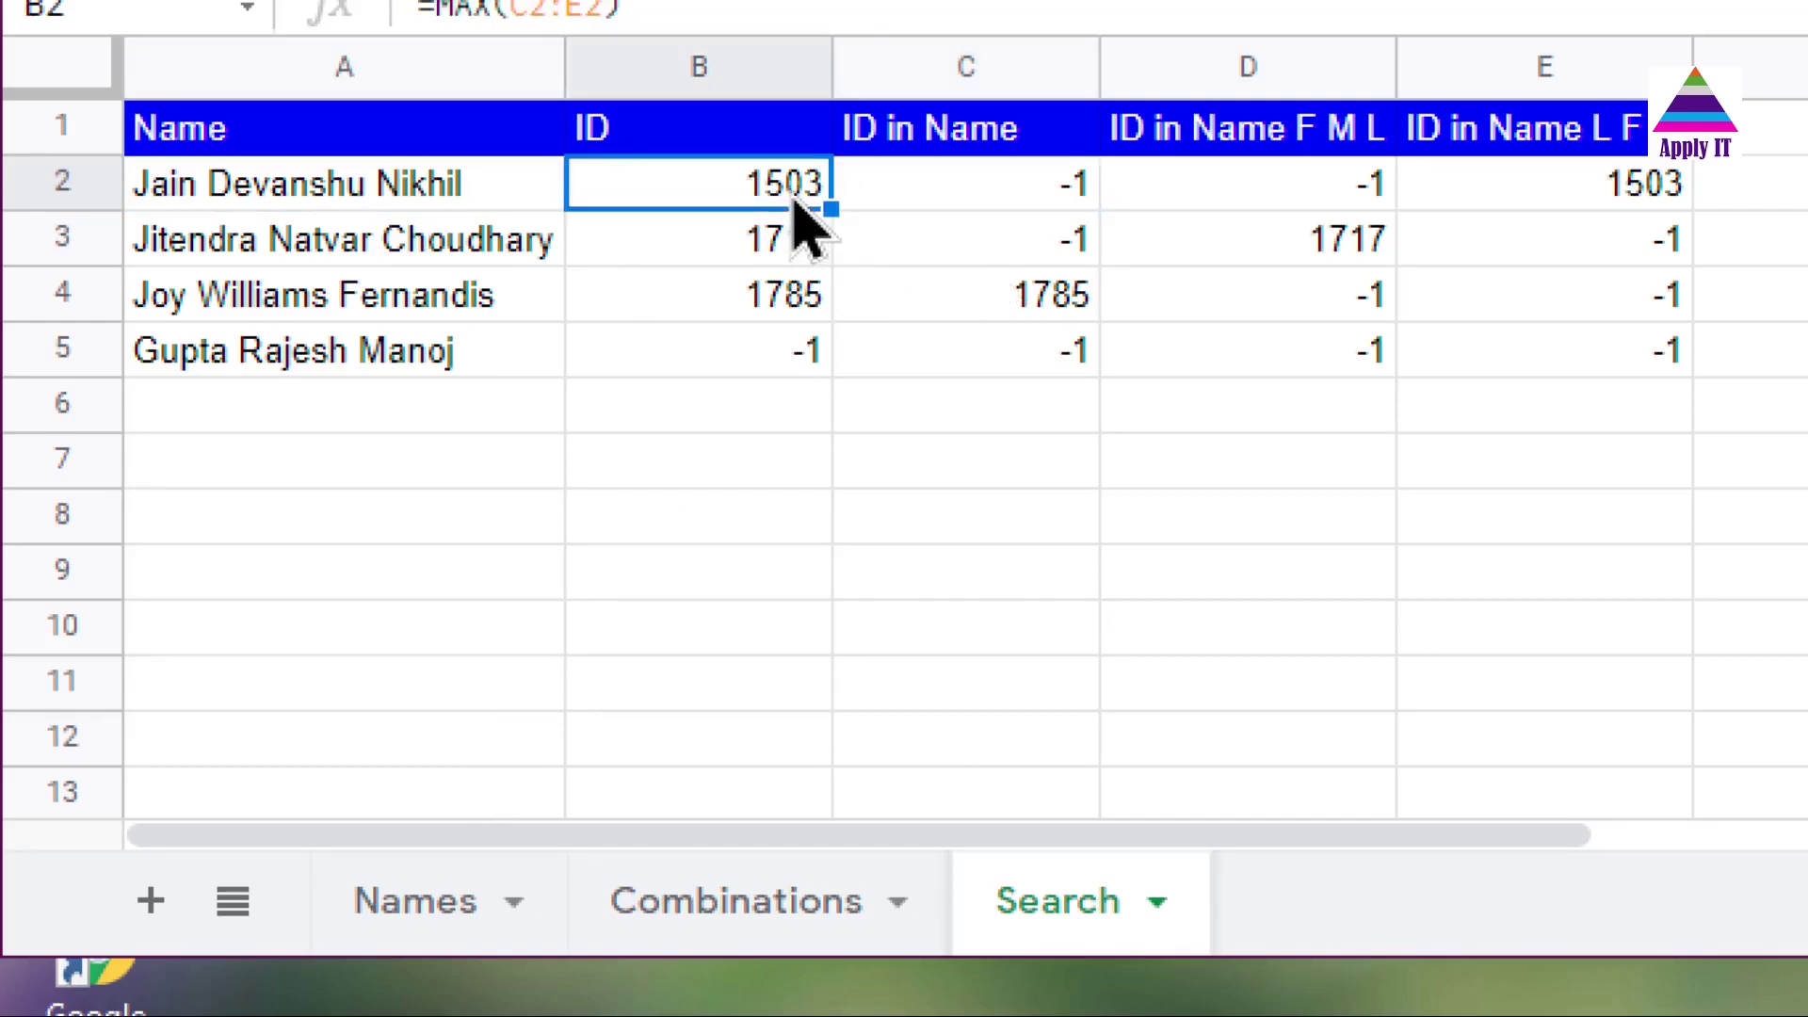
click(938, 200)
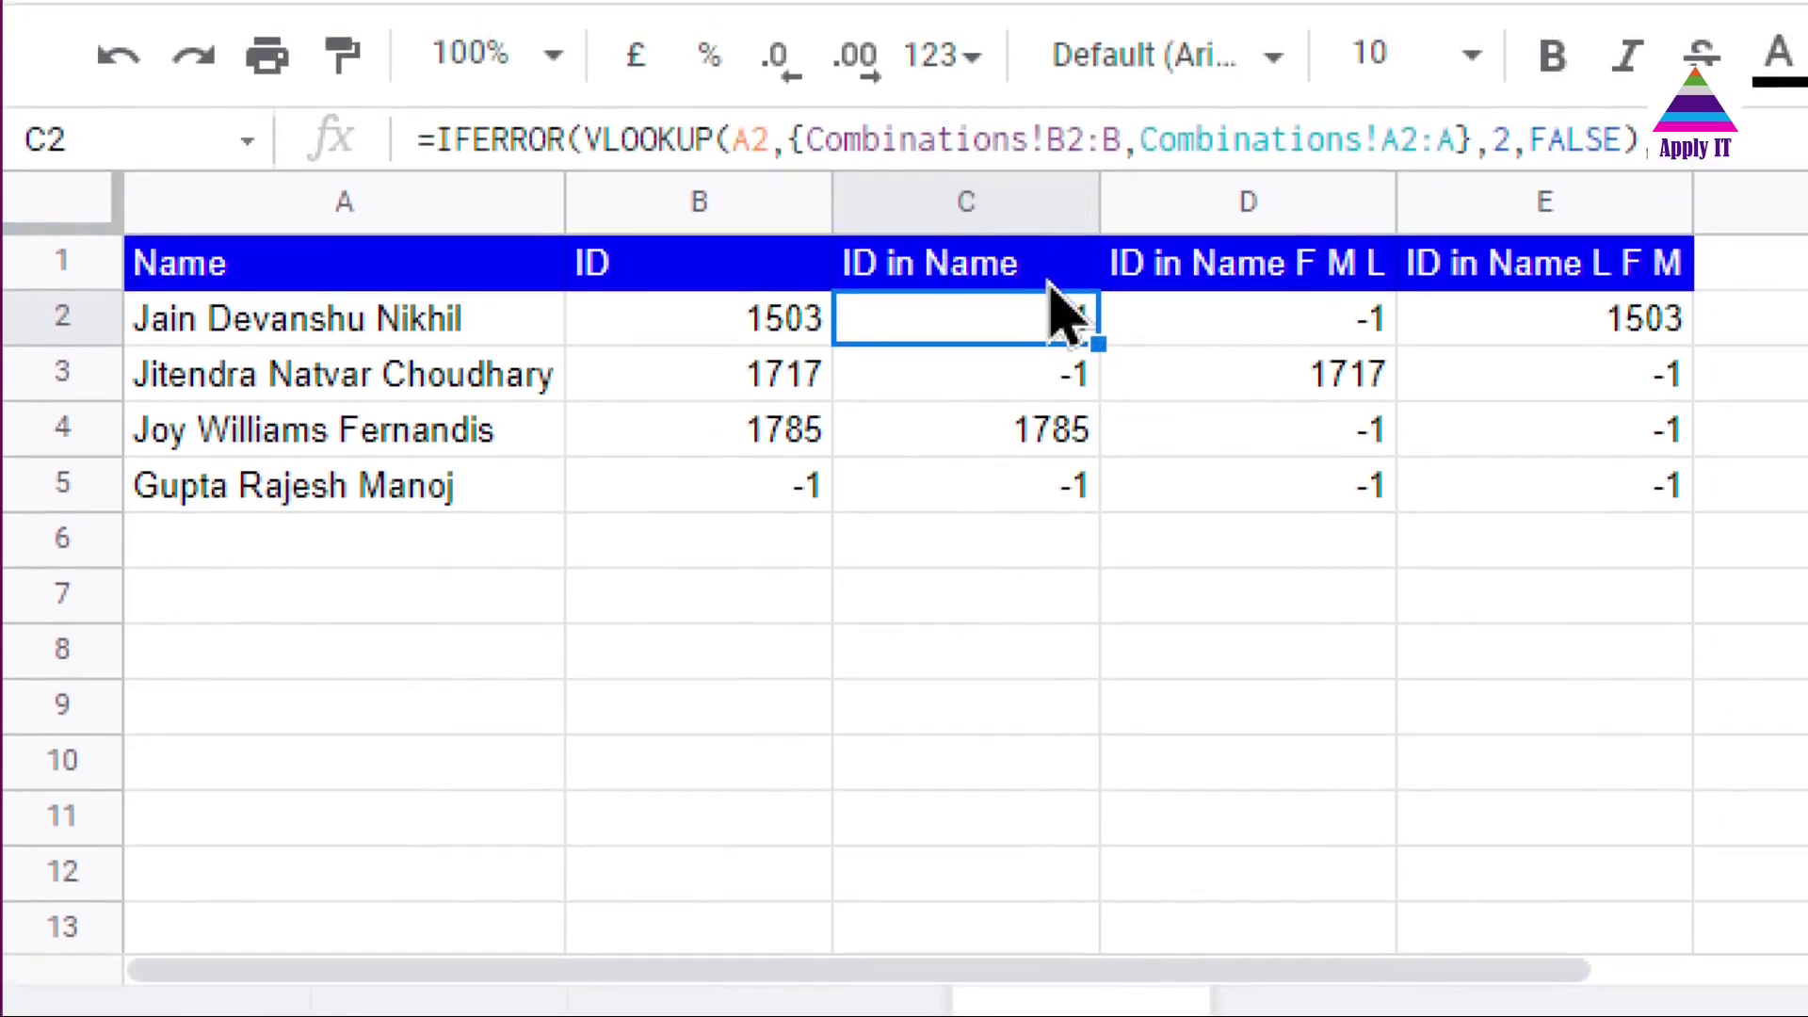
Open the formula in C2 and examine A2 as the lookup value of its VLOOKUP
click(845, 132)
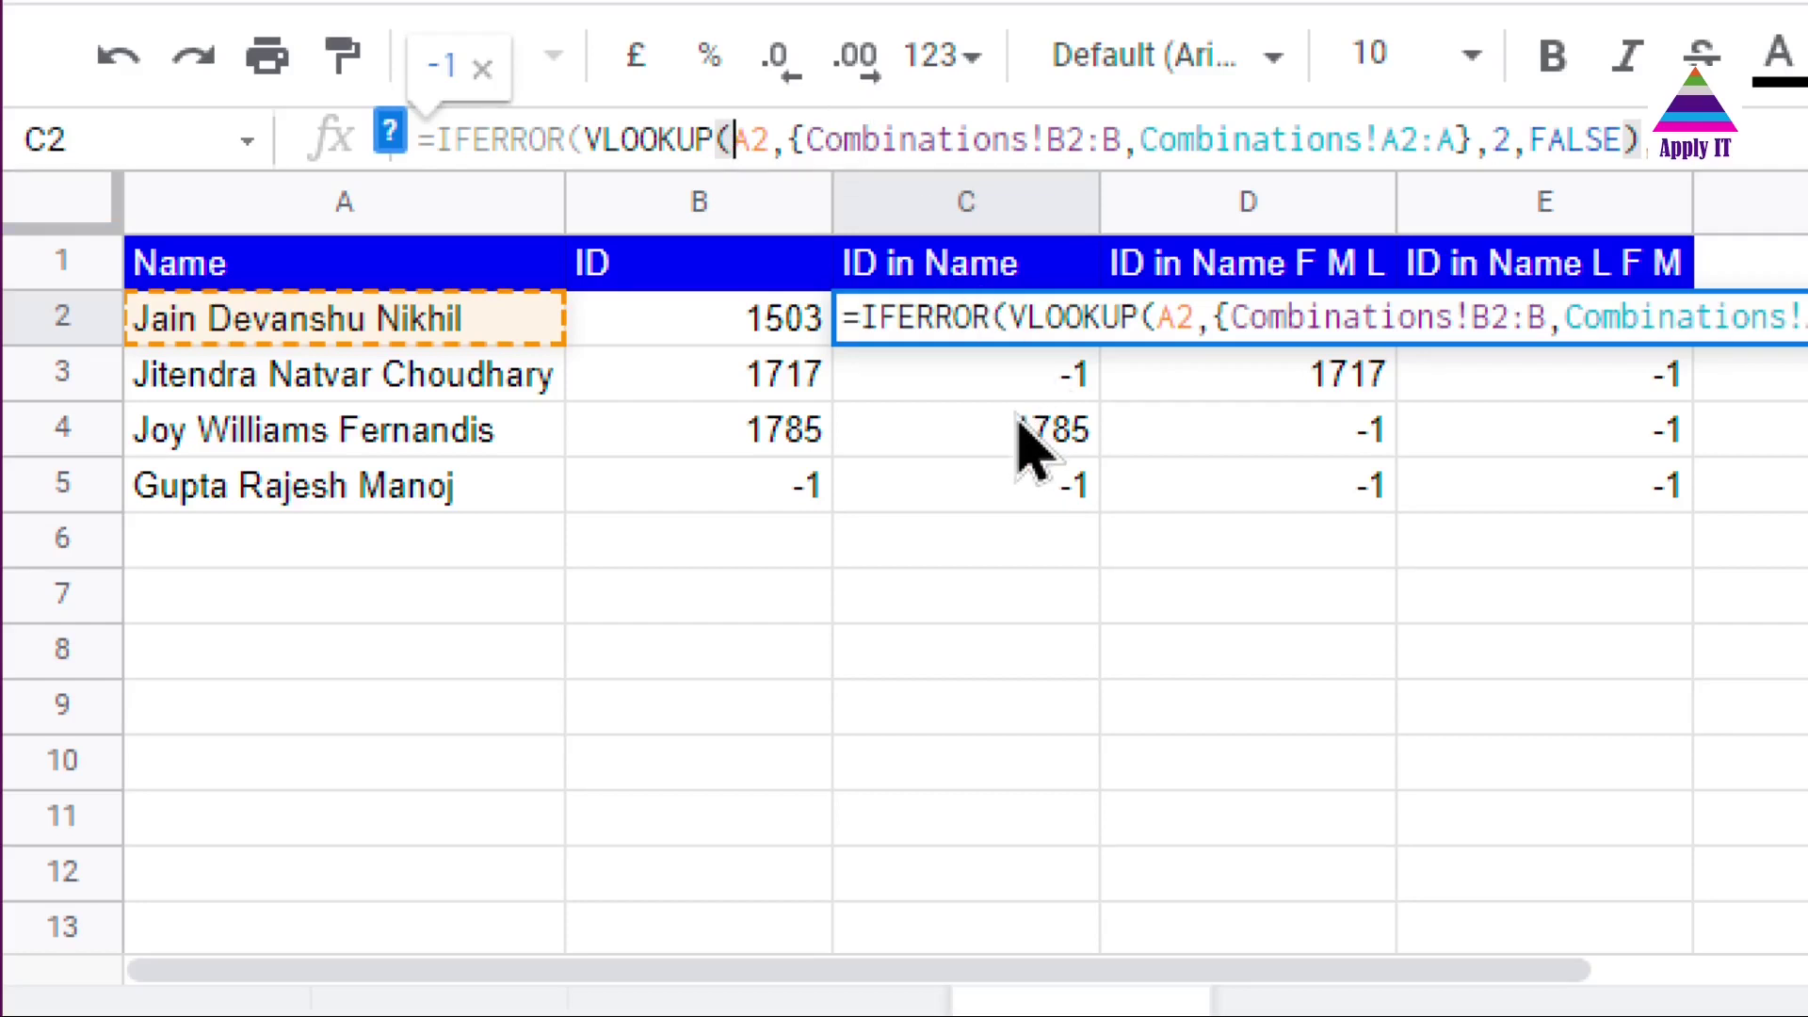
key(shift+Right)
key(shift+Right)
key(Right)
key(Right)
key(Right)
key(Right)
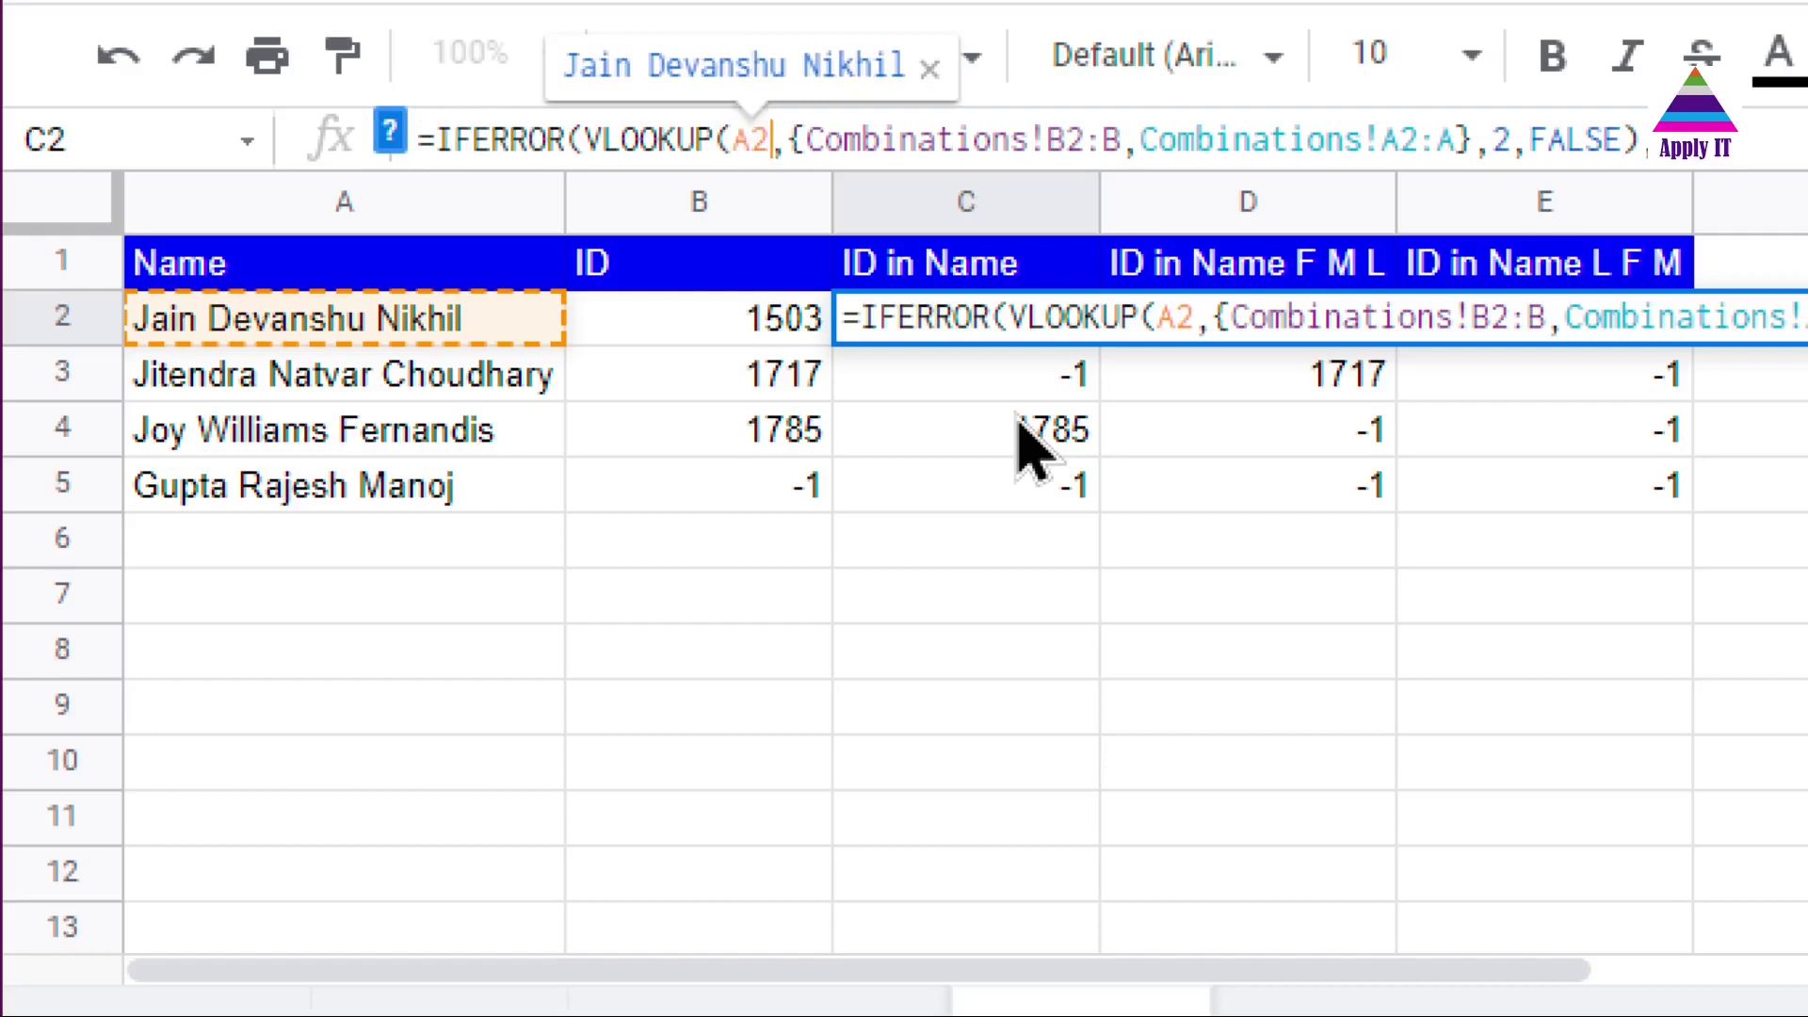
Highlight the B2:B part of the Combinations range in C2's VLOOKUP formula
key(Right)
key(Right)
key(Right)
key(Right)
key(Right)
key(Right)
key(Right)
key(Right)
key(Right)
key(Right)
key(Right)
key(Right)
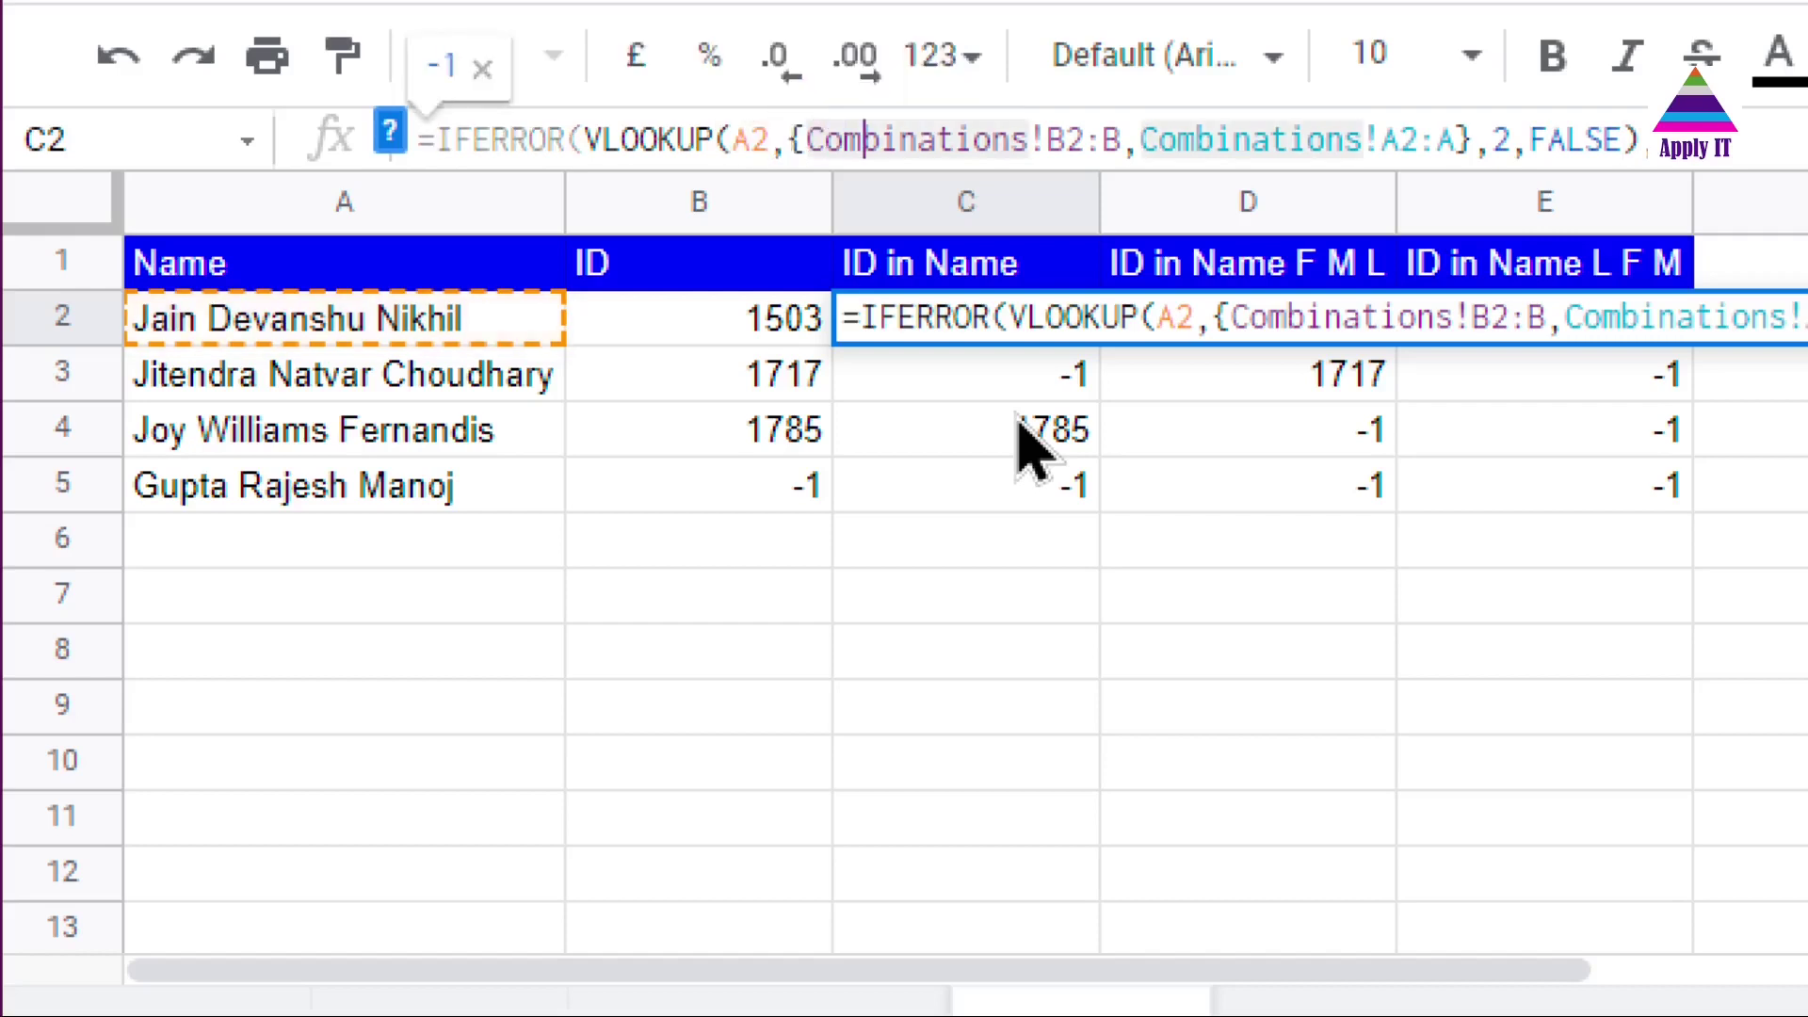
key(shift+Right)
key(shift+Right)
key(shift+Right)
key(shift+Right)
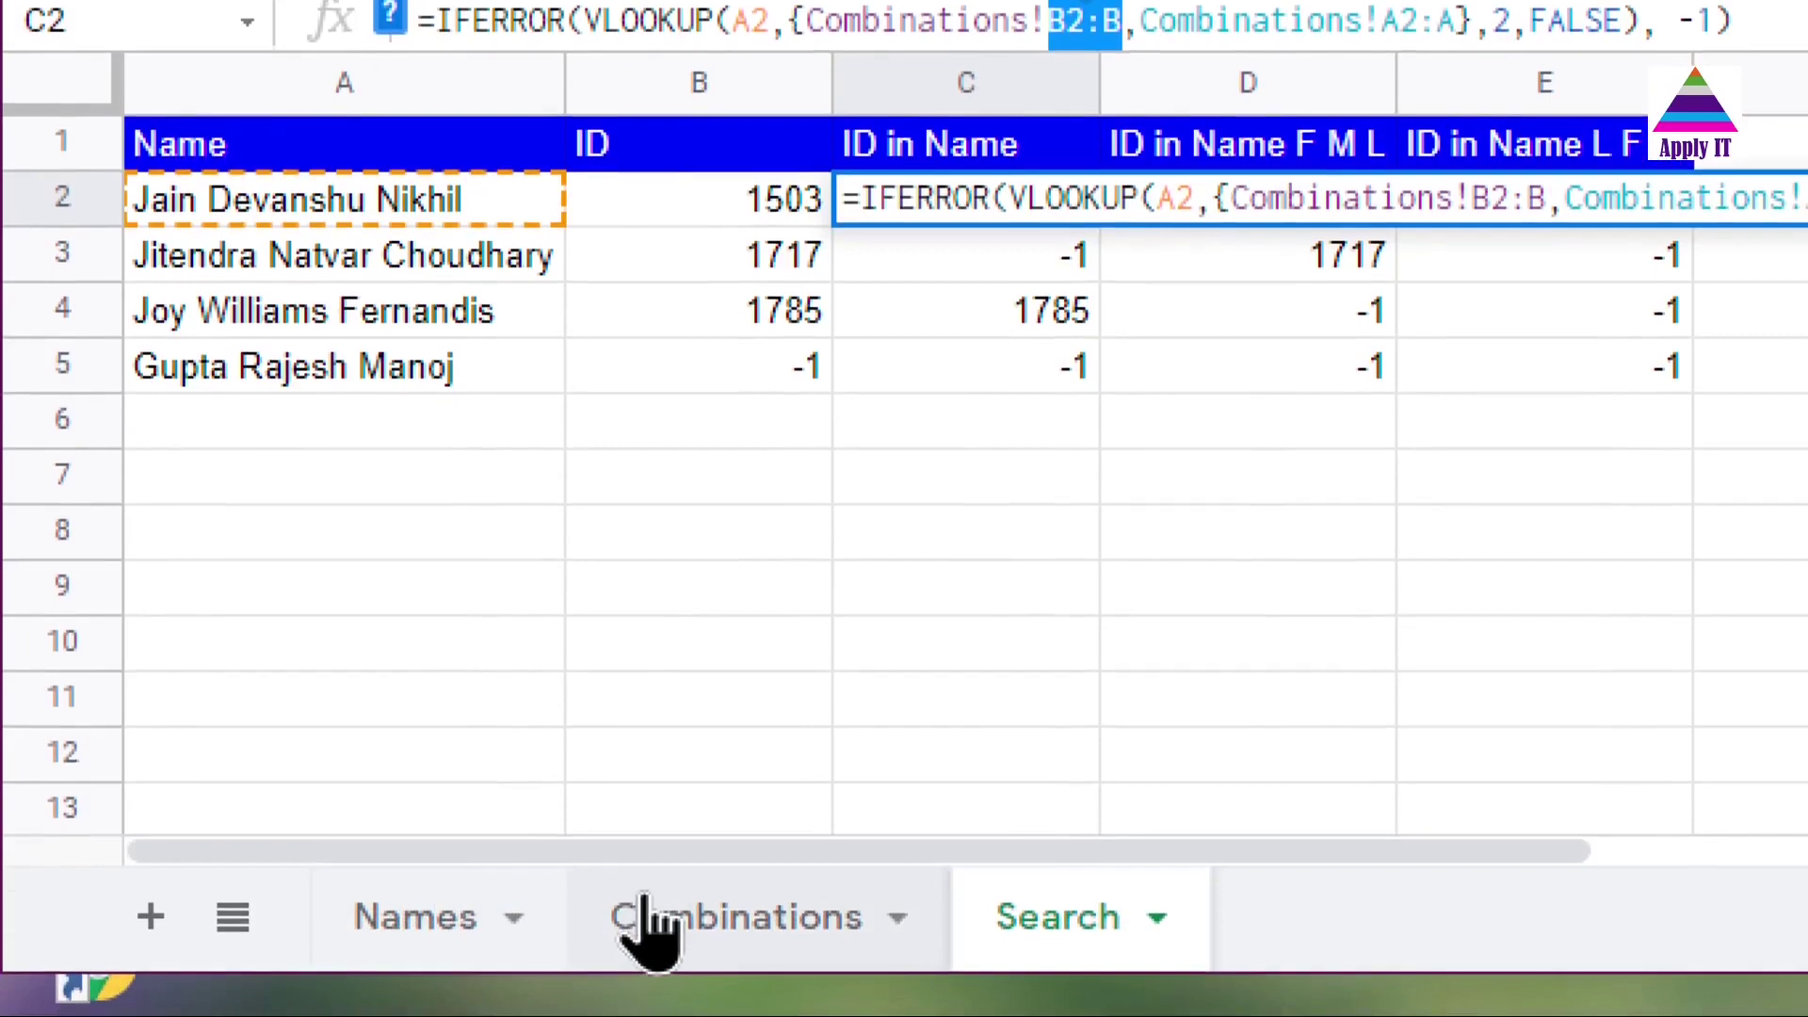
Check the Name column B on the Combinations sheet as the first lookup column, and return to the Search sheet
click(650, 919)
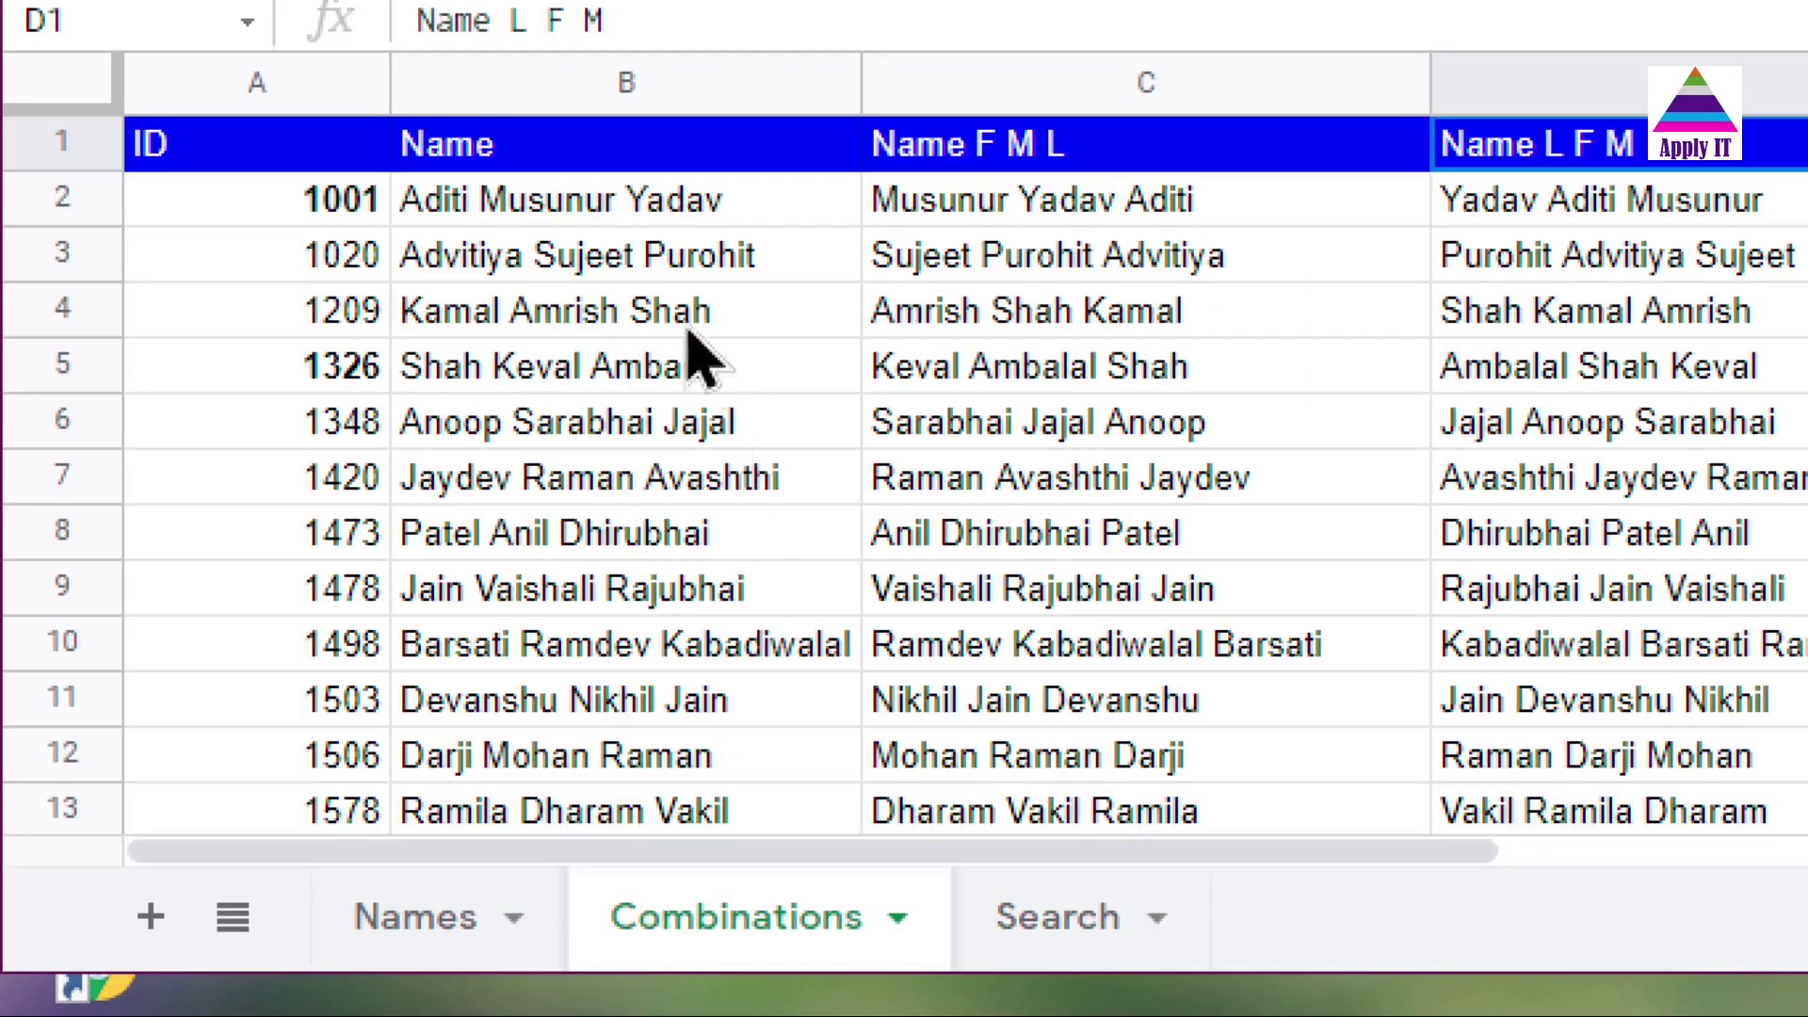
click(598, 212)
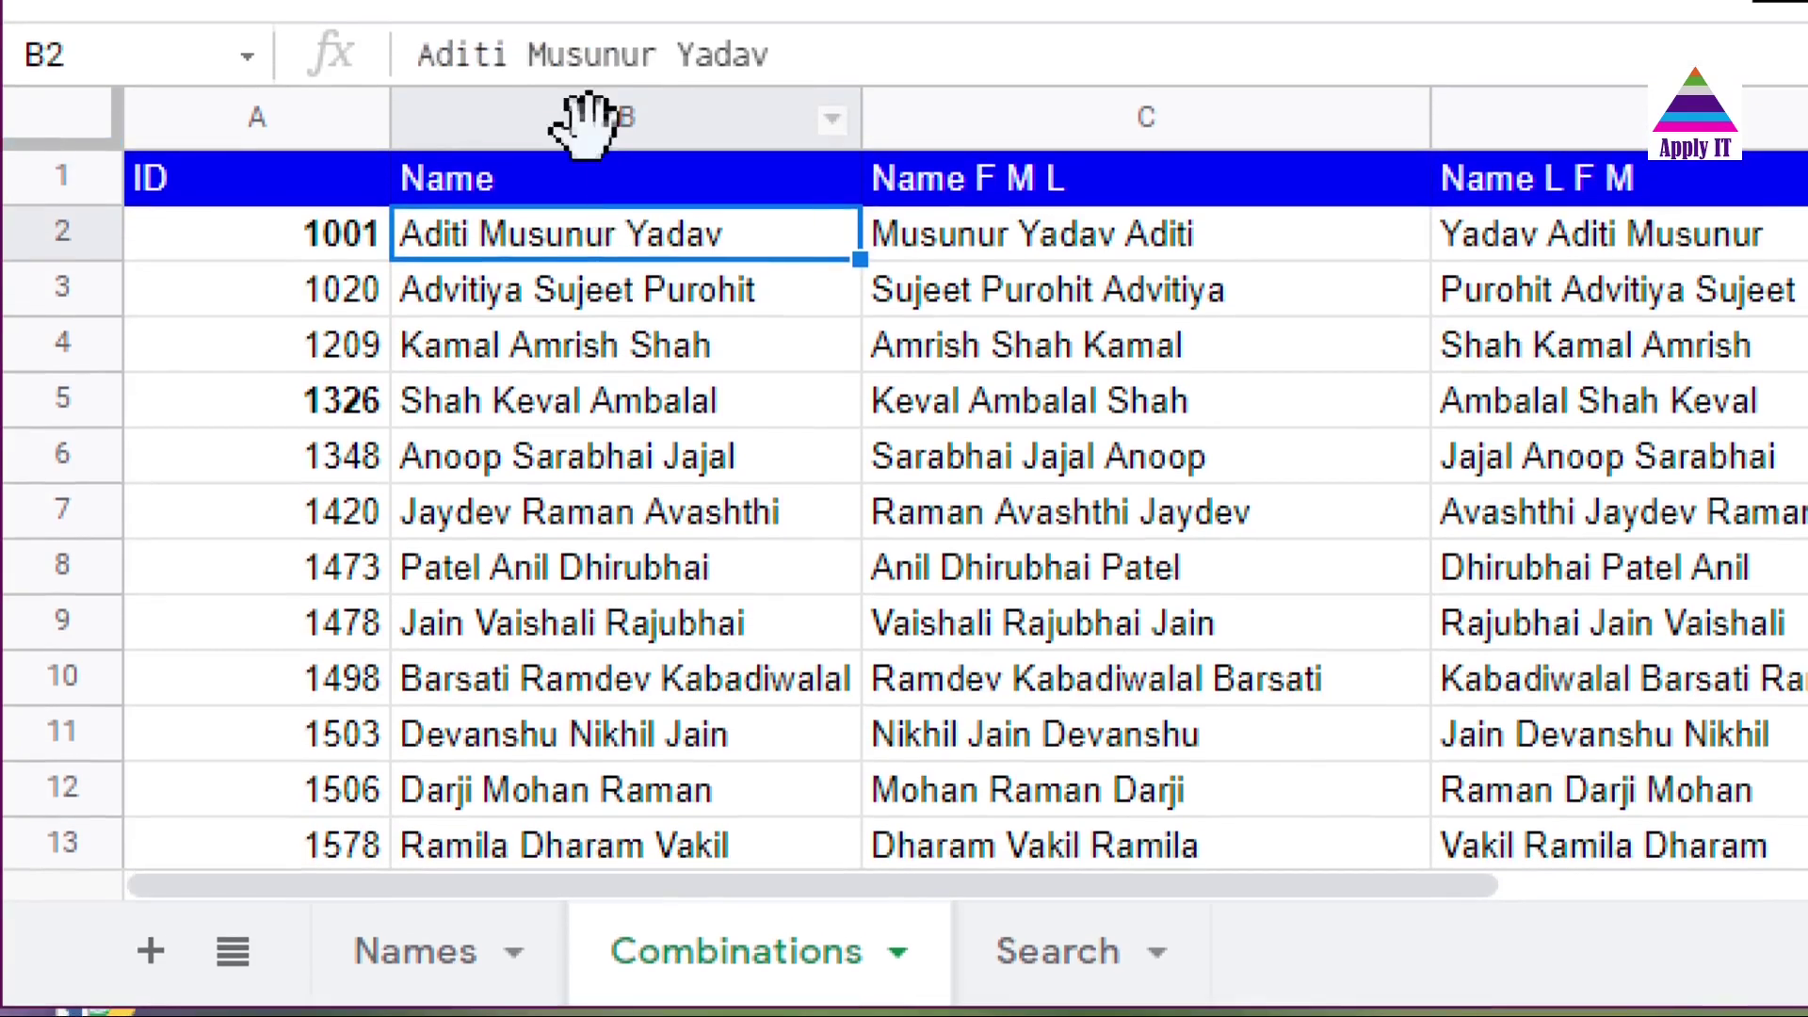
click(598, 94)
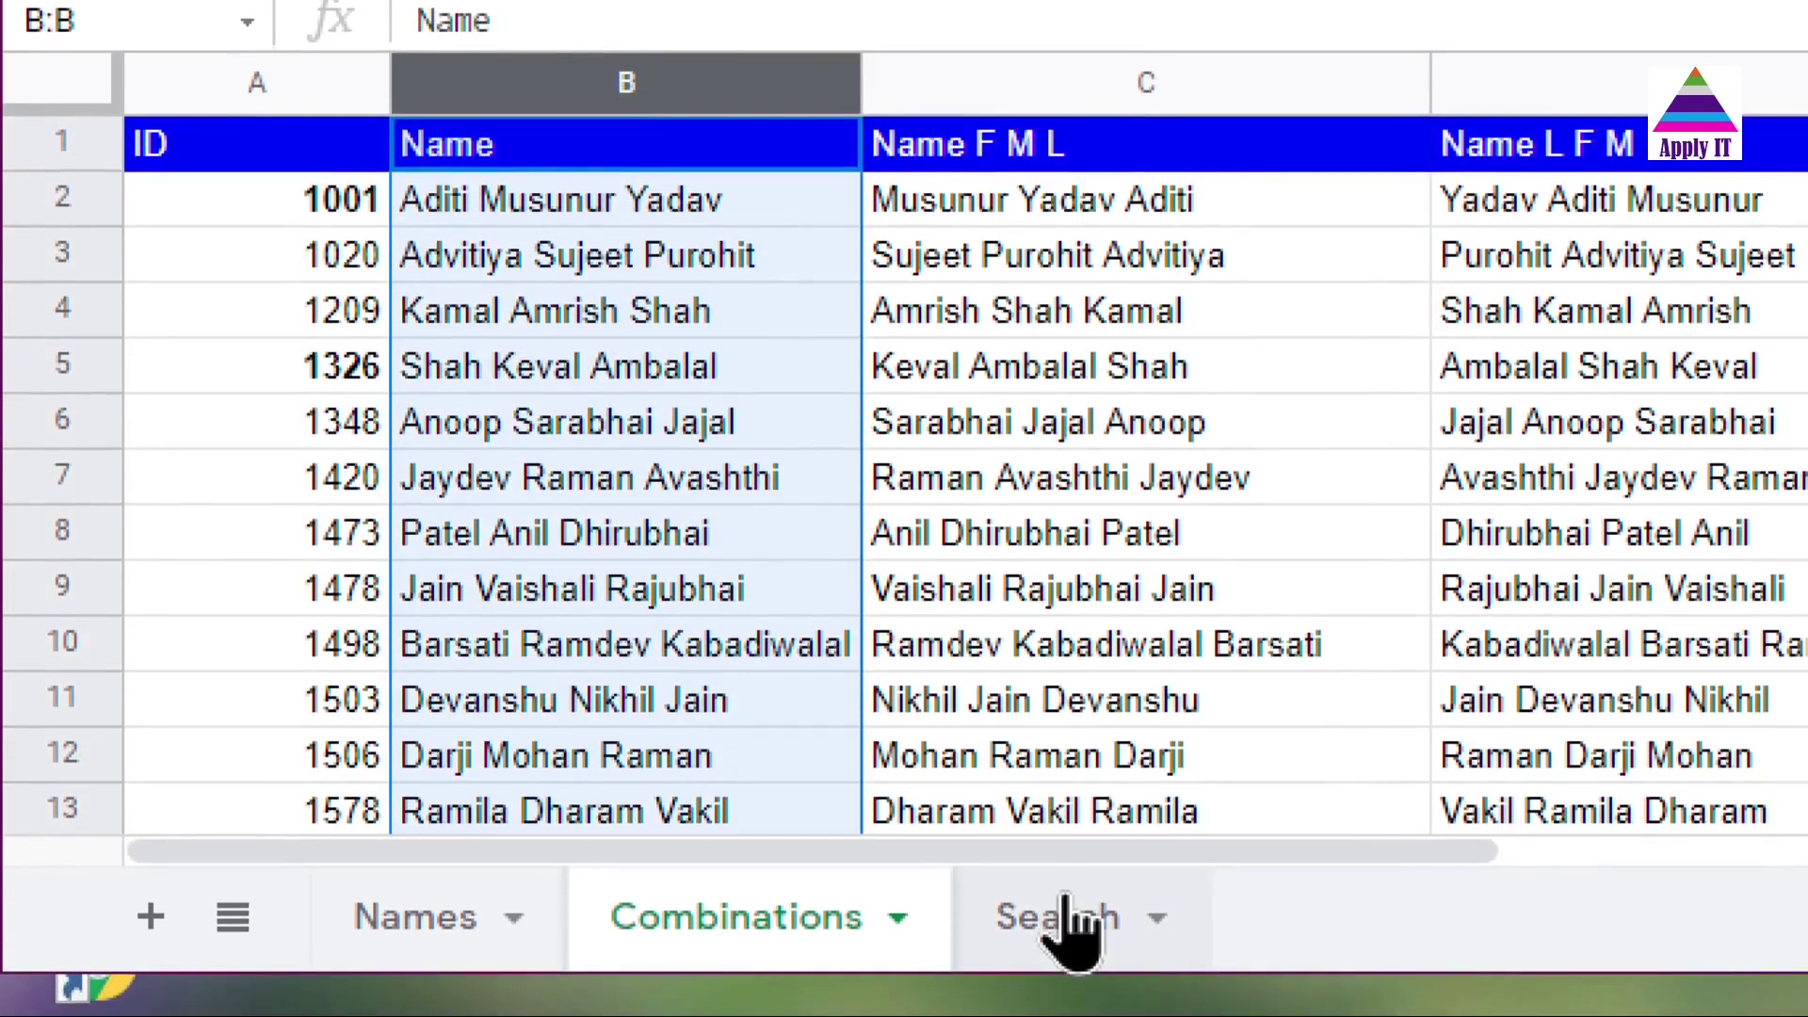
click(1073, 918)
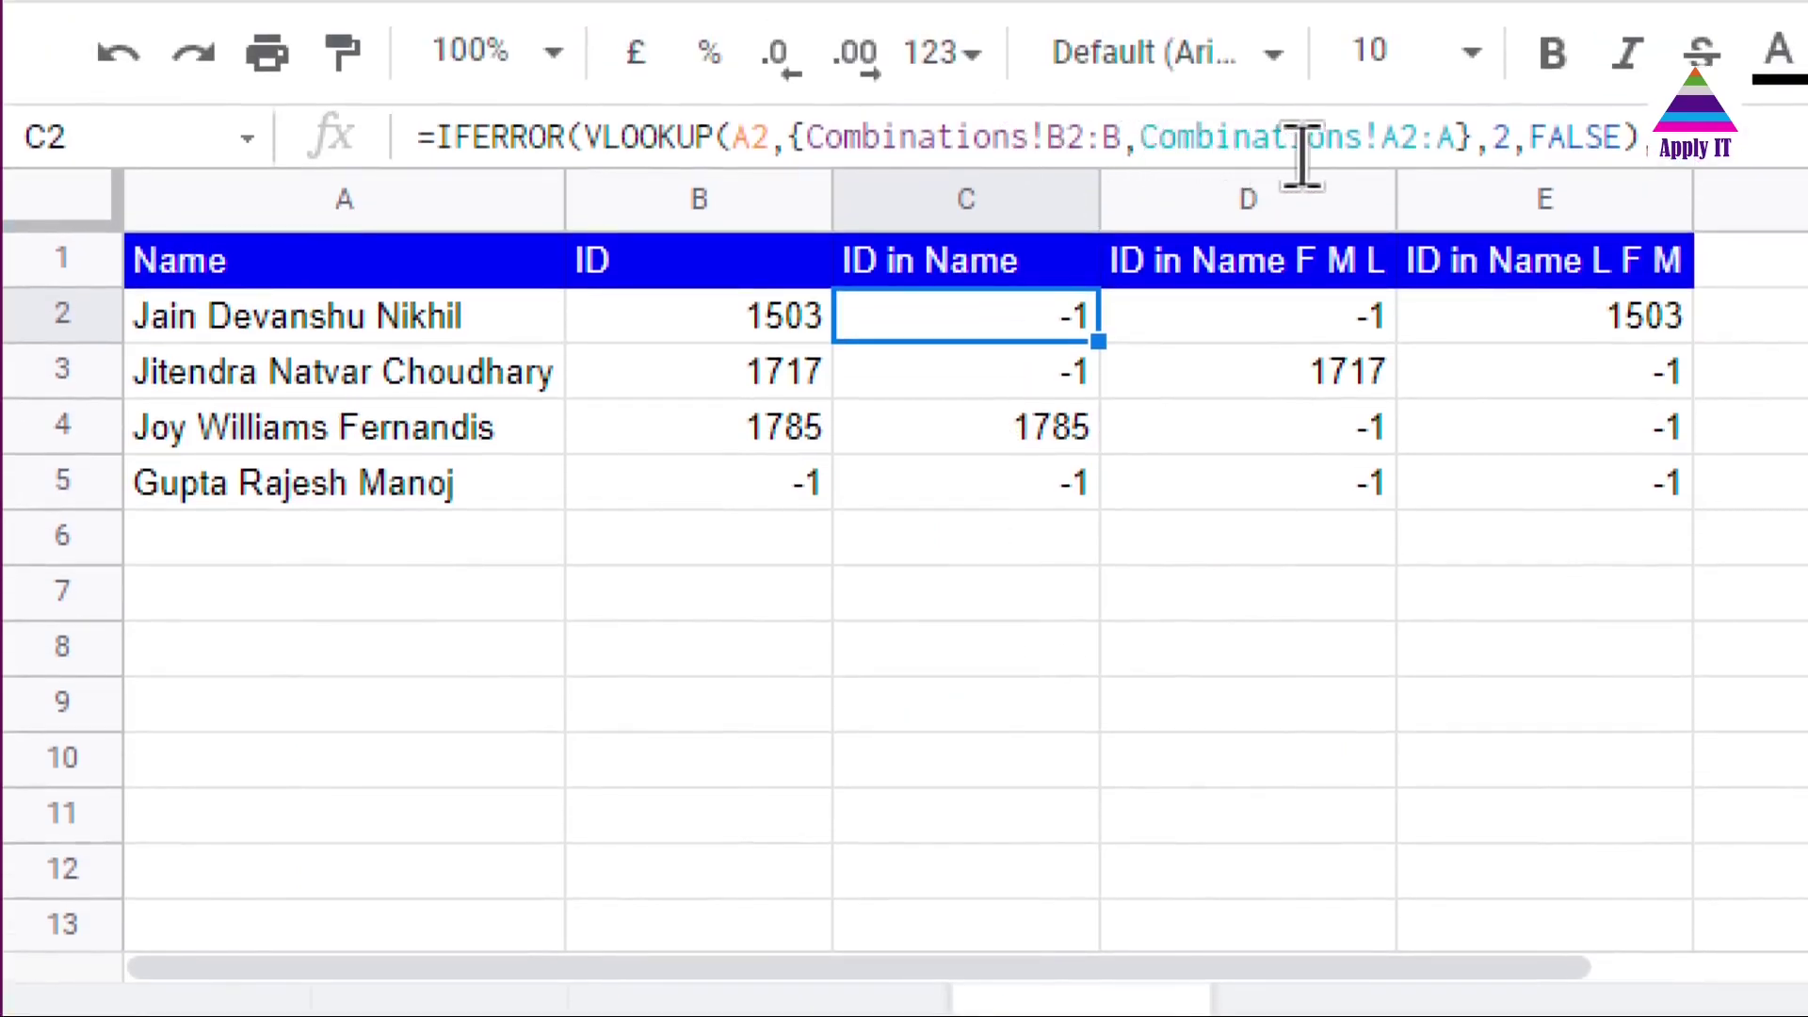
Reopen the formula in C2 and examine Combinations!A2:A as the second column of its lookup array
click(1391, 142)
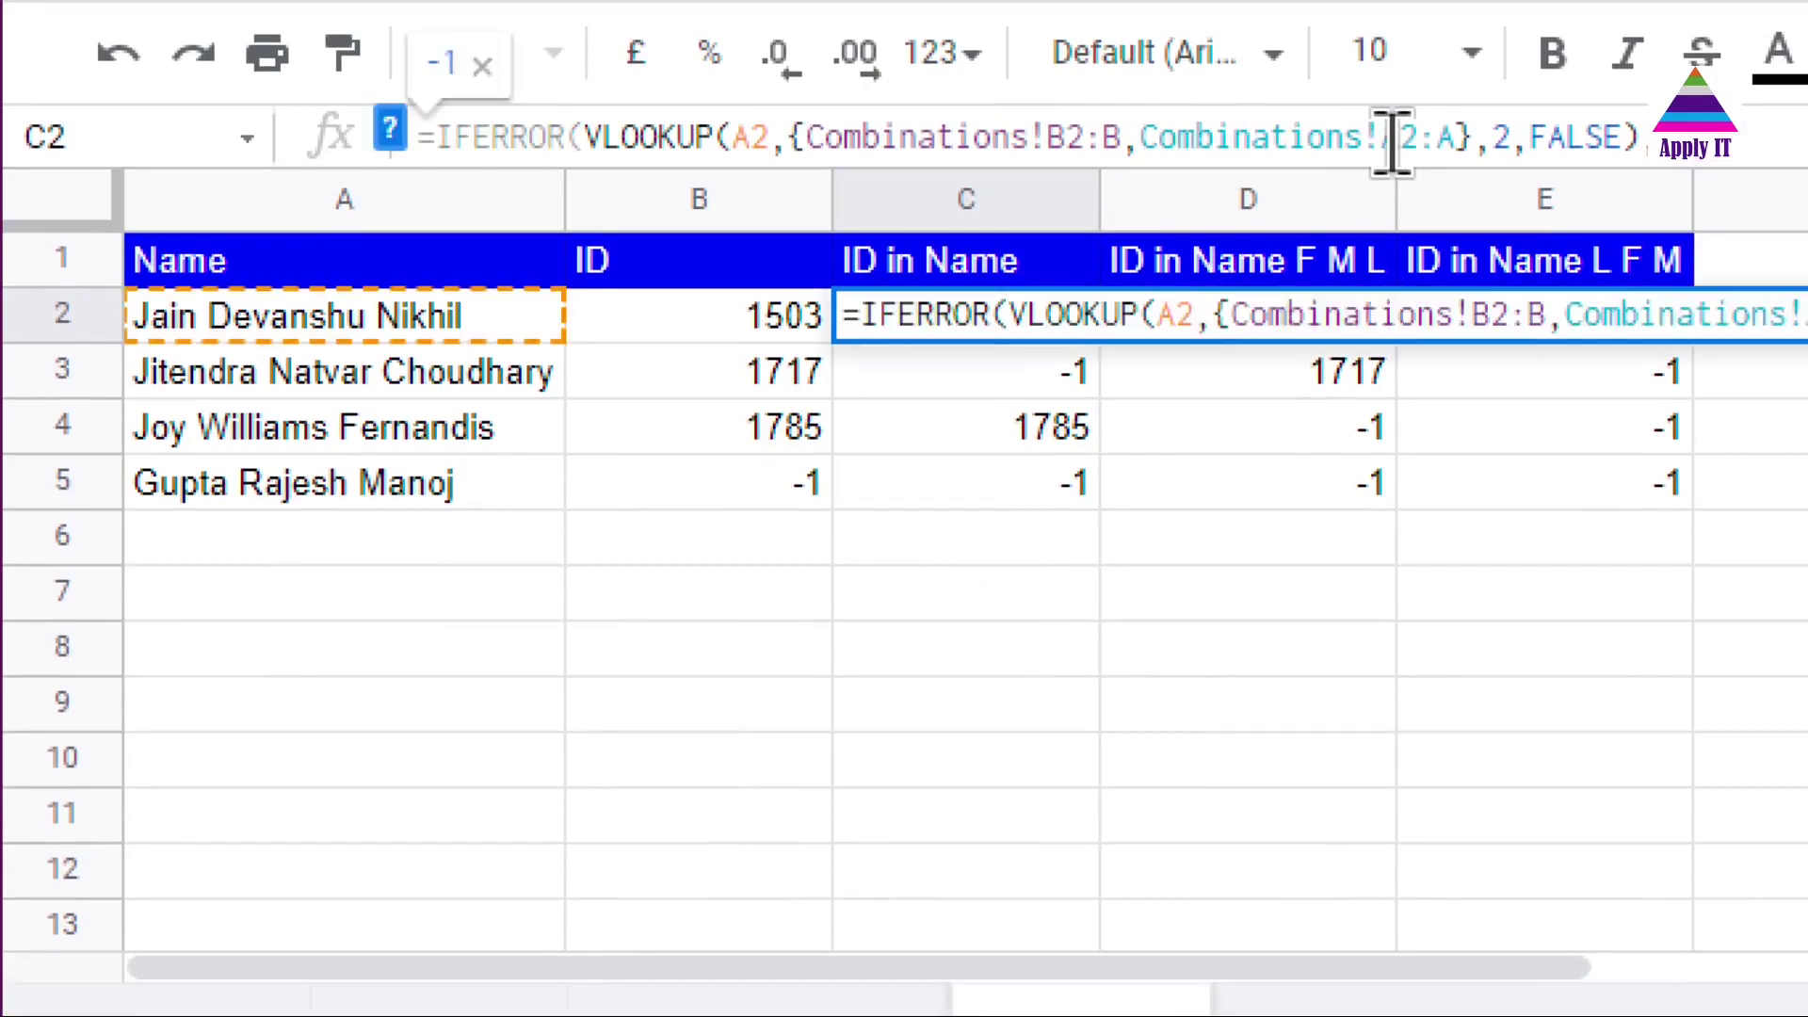
text(A)
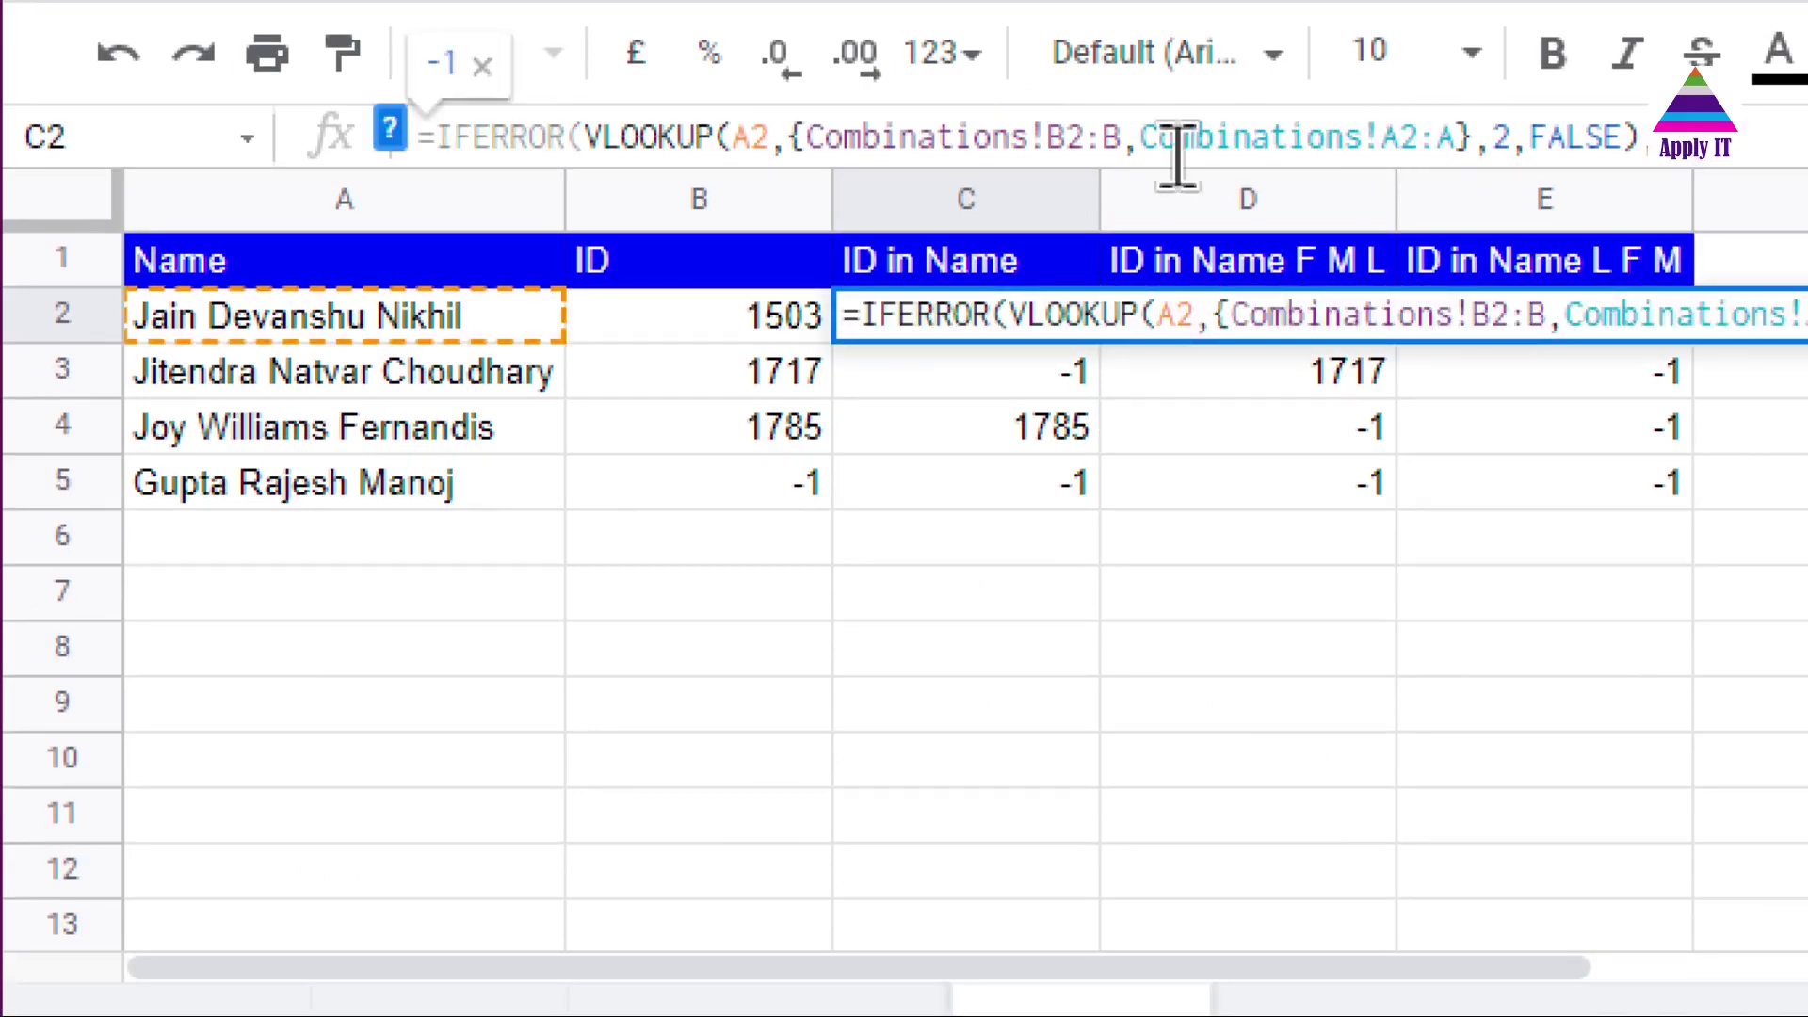
click(1240, 138)
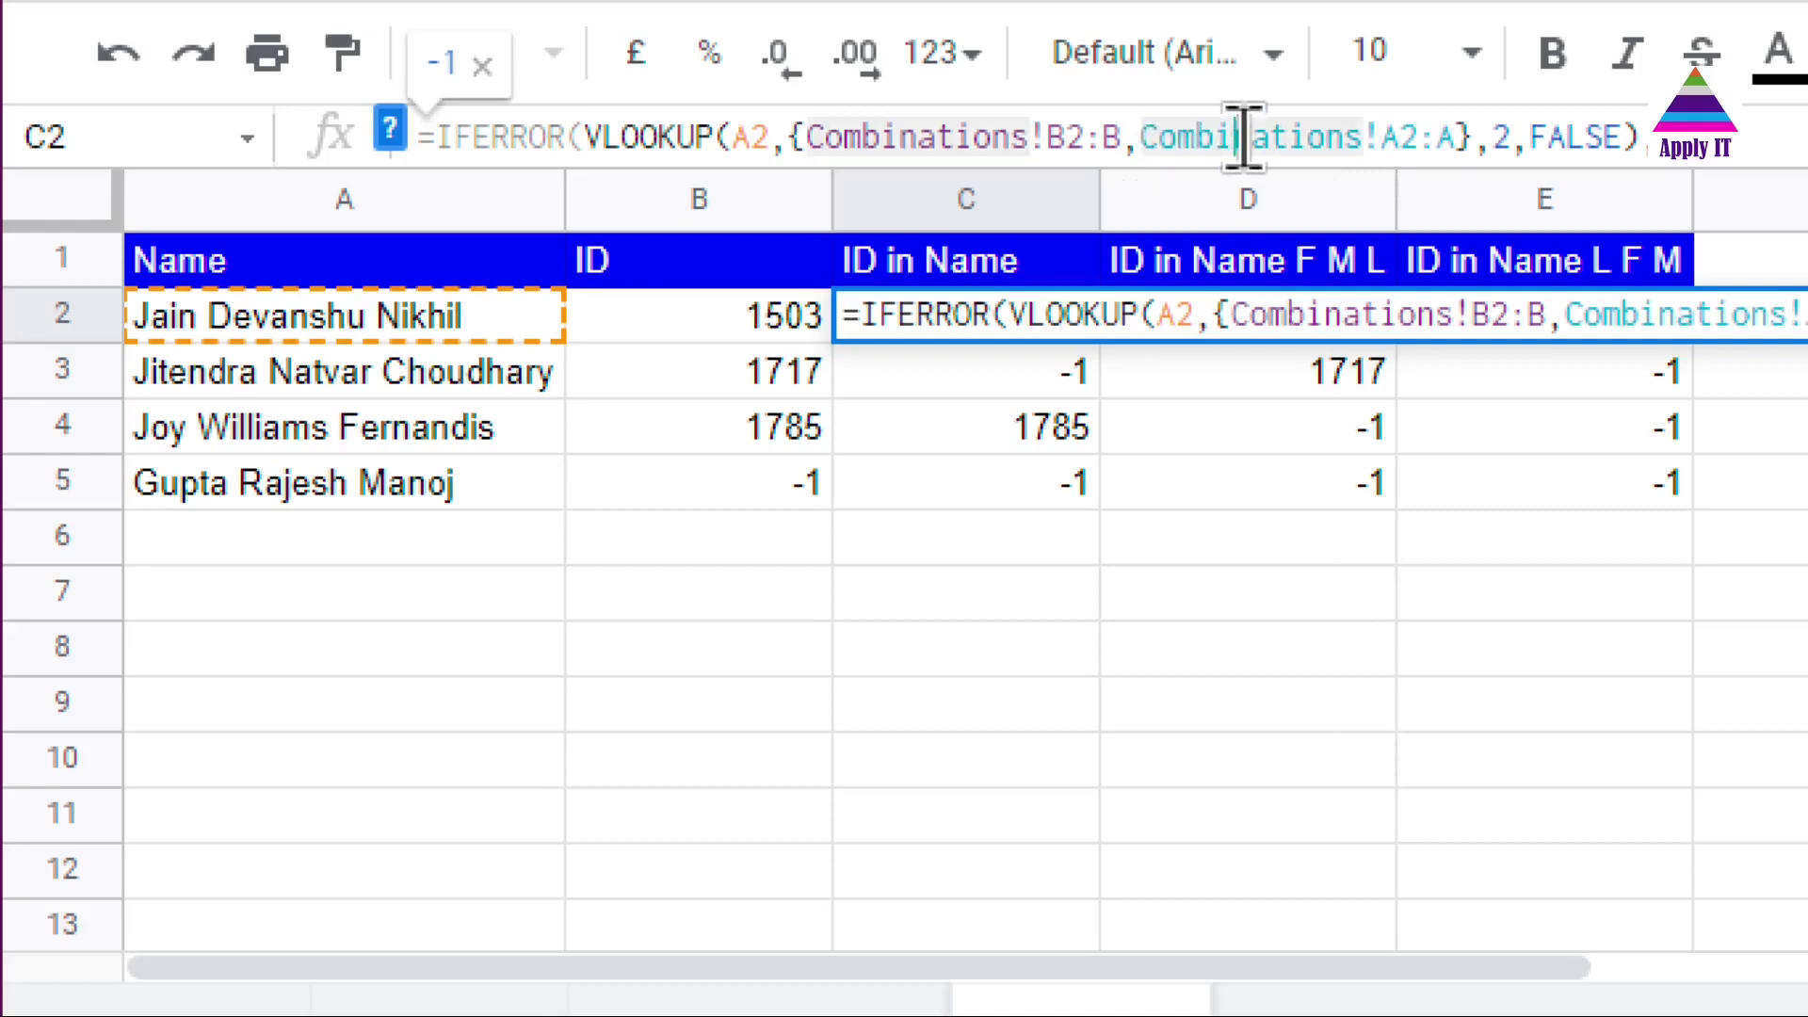
Examine the column index 2, the FALSE match option and the -1 fallback in C2's formula, and close it unchanged
click(1490, 146)
double_click(1491, 146)
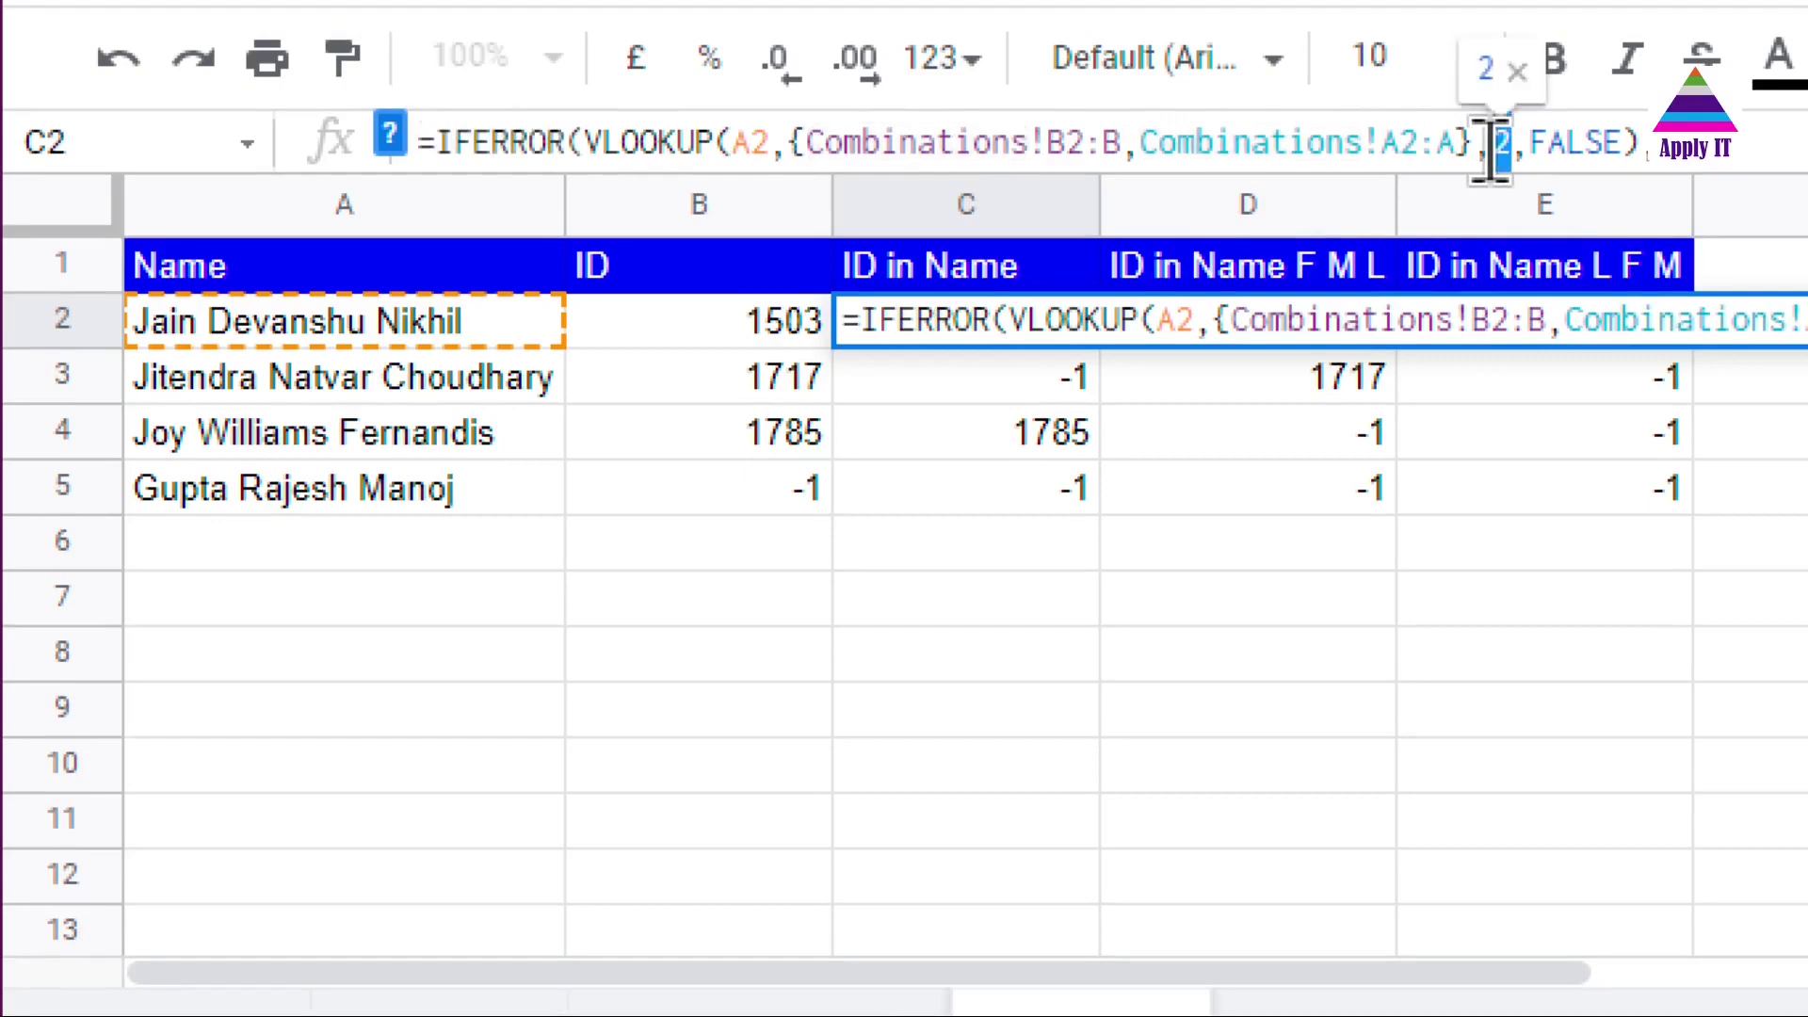
key(Right)
key(Right)
key(shift+Right)
key(shift+Right)
key(shift+Right)
key(shift+Right)
key(shift+Right)
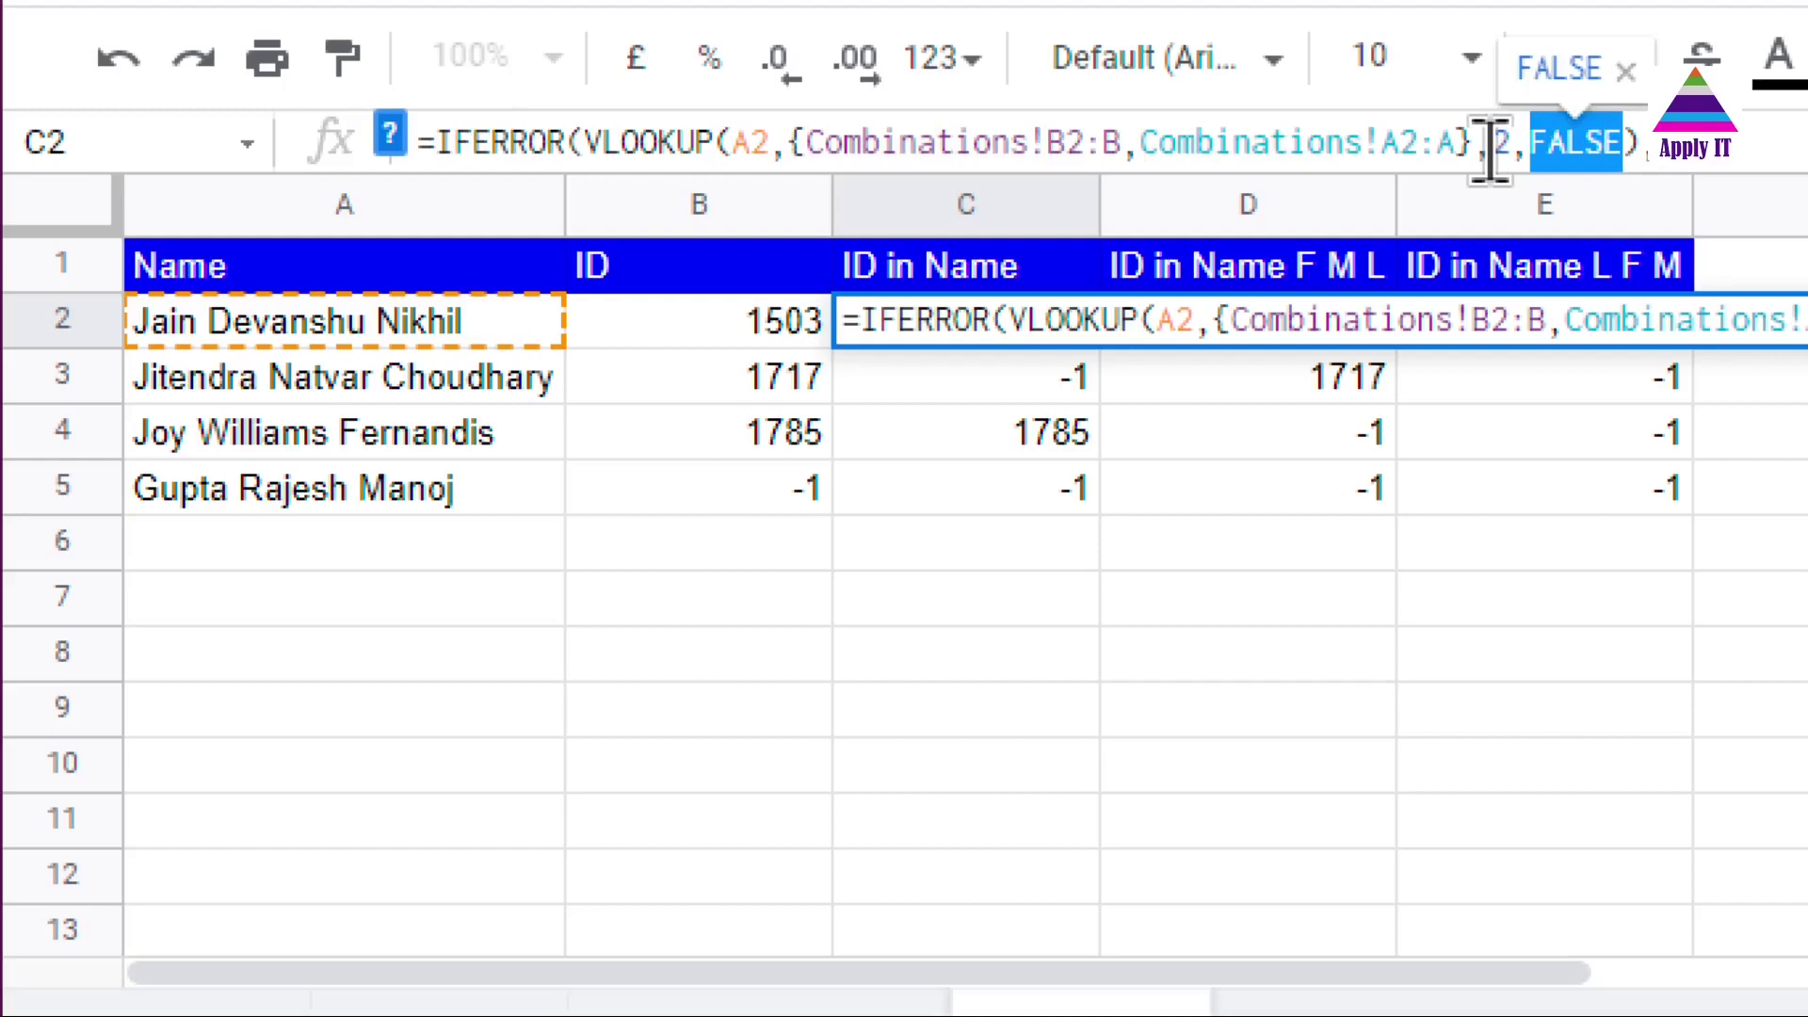
click(1255, 149)
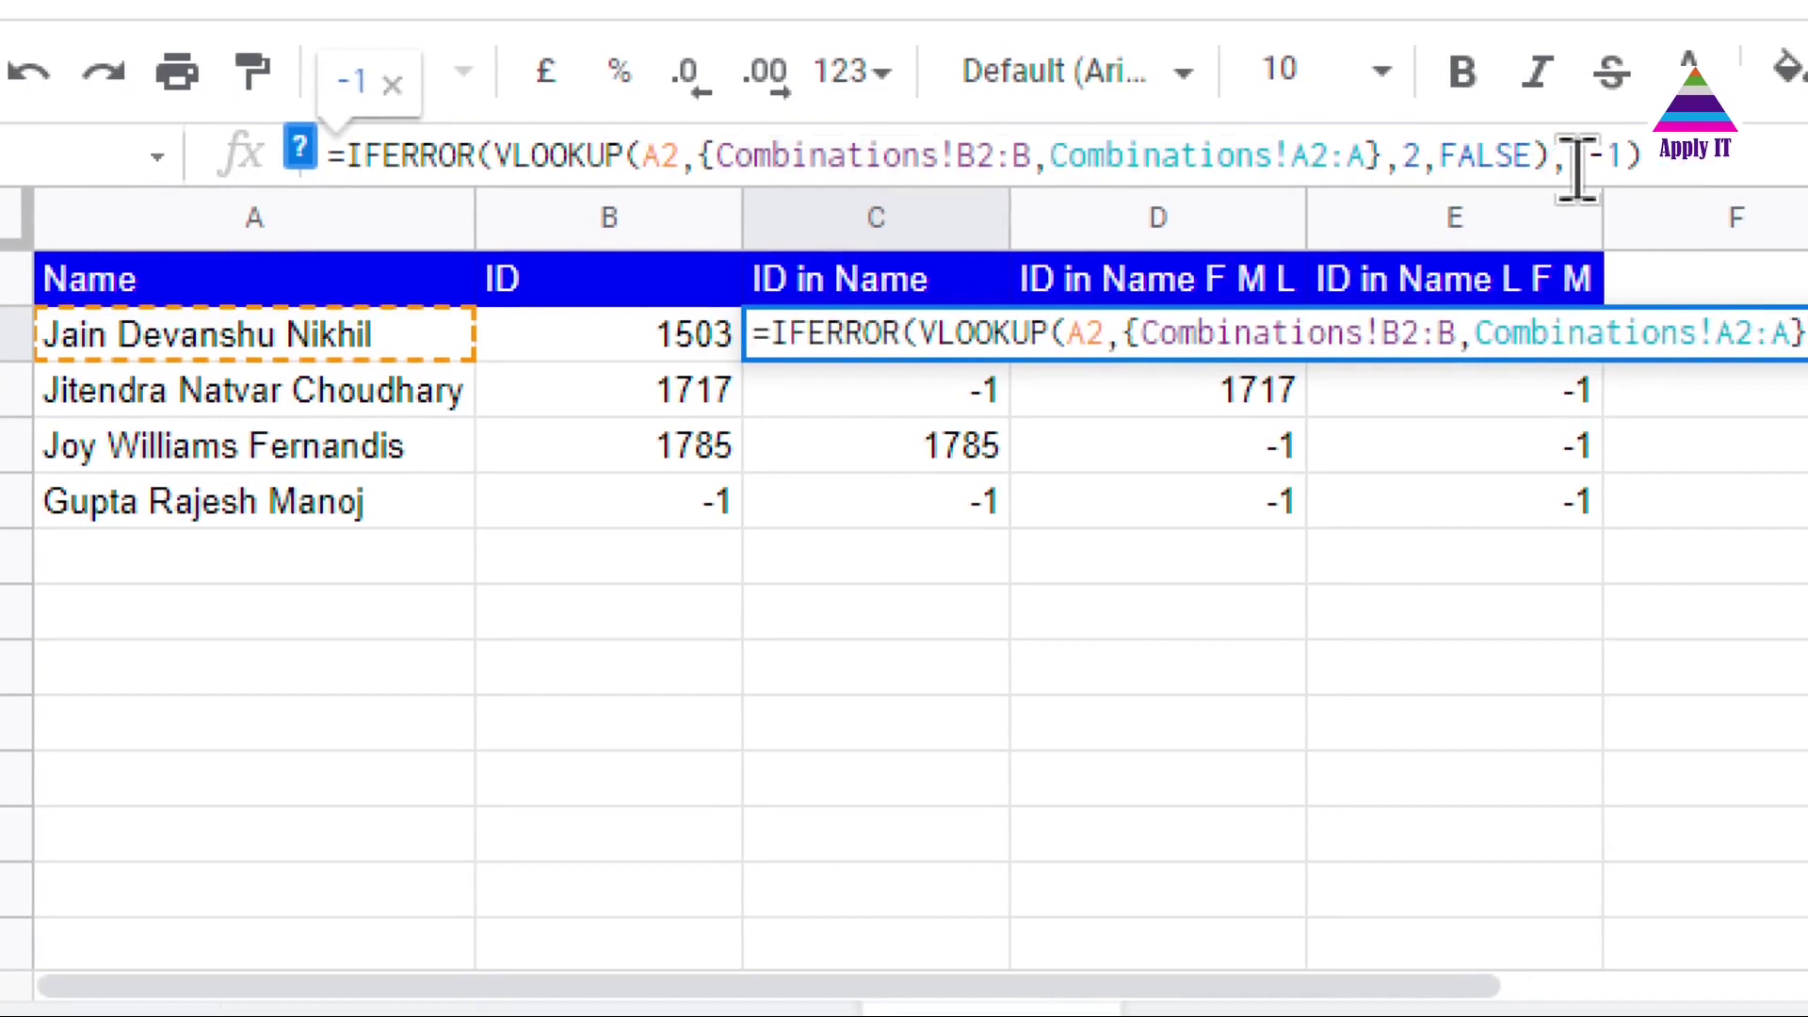
key(Return)
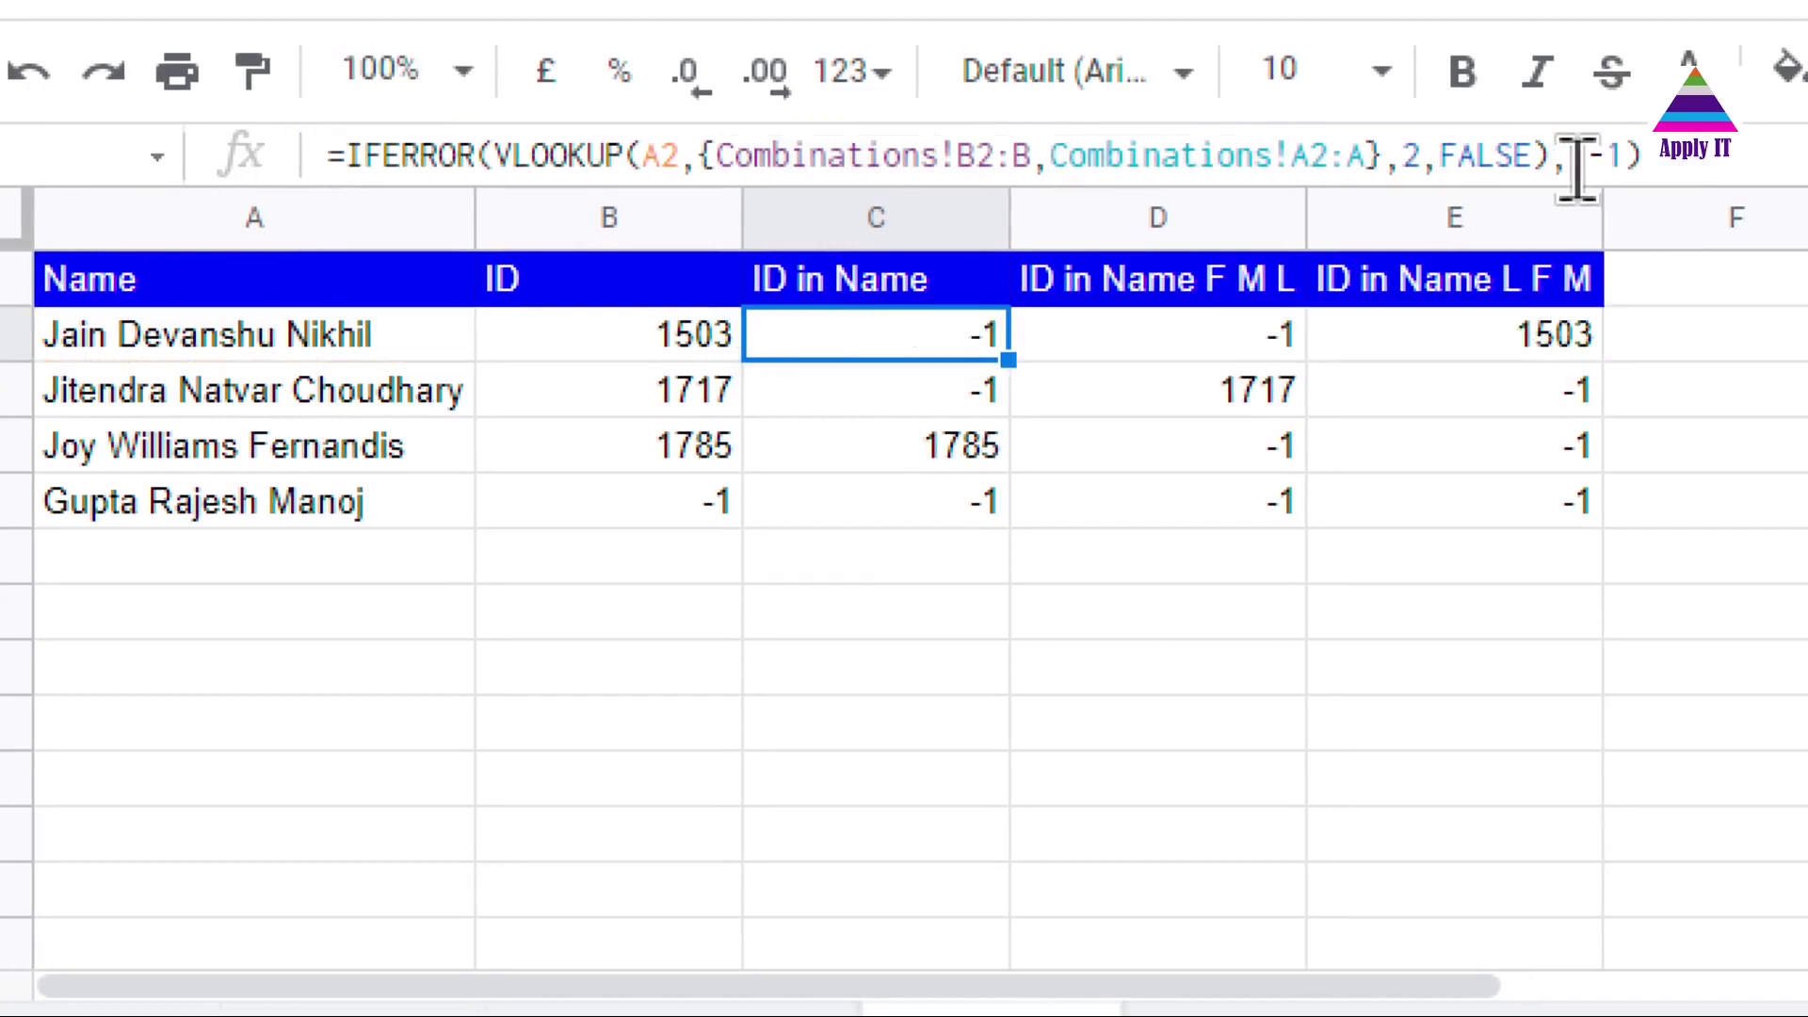
Compare the name in A2 with the ID in Name F M L formula in D2, and open that formula
key(Right)
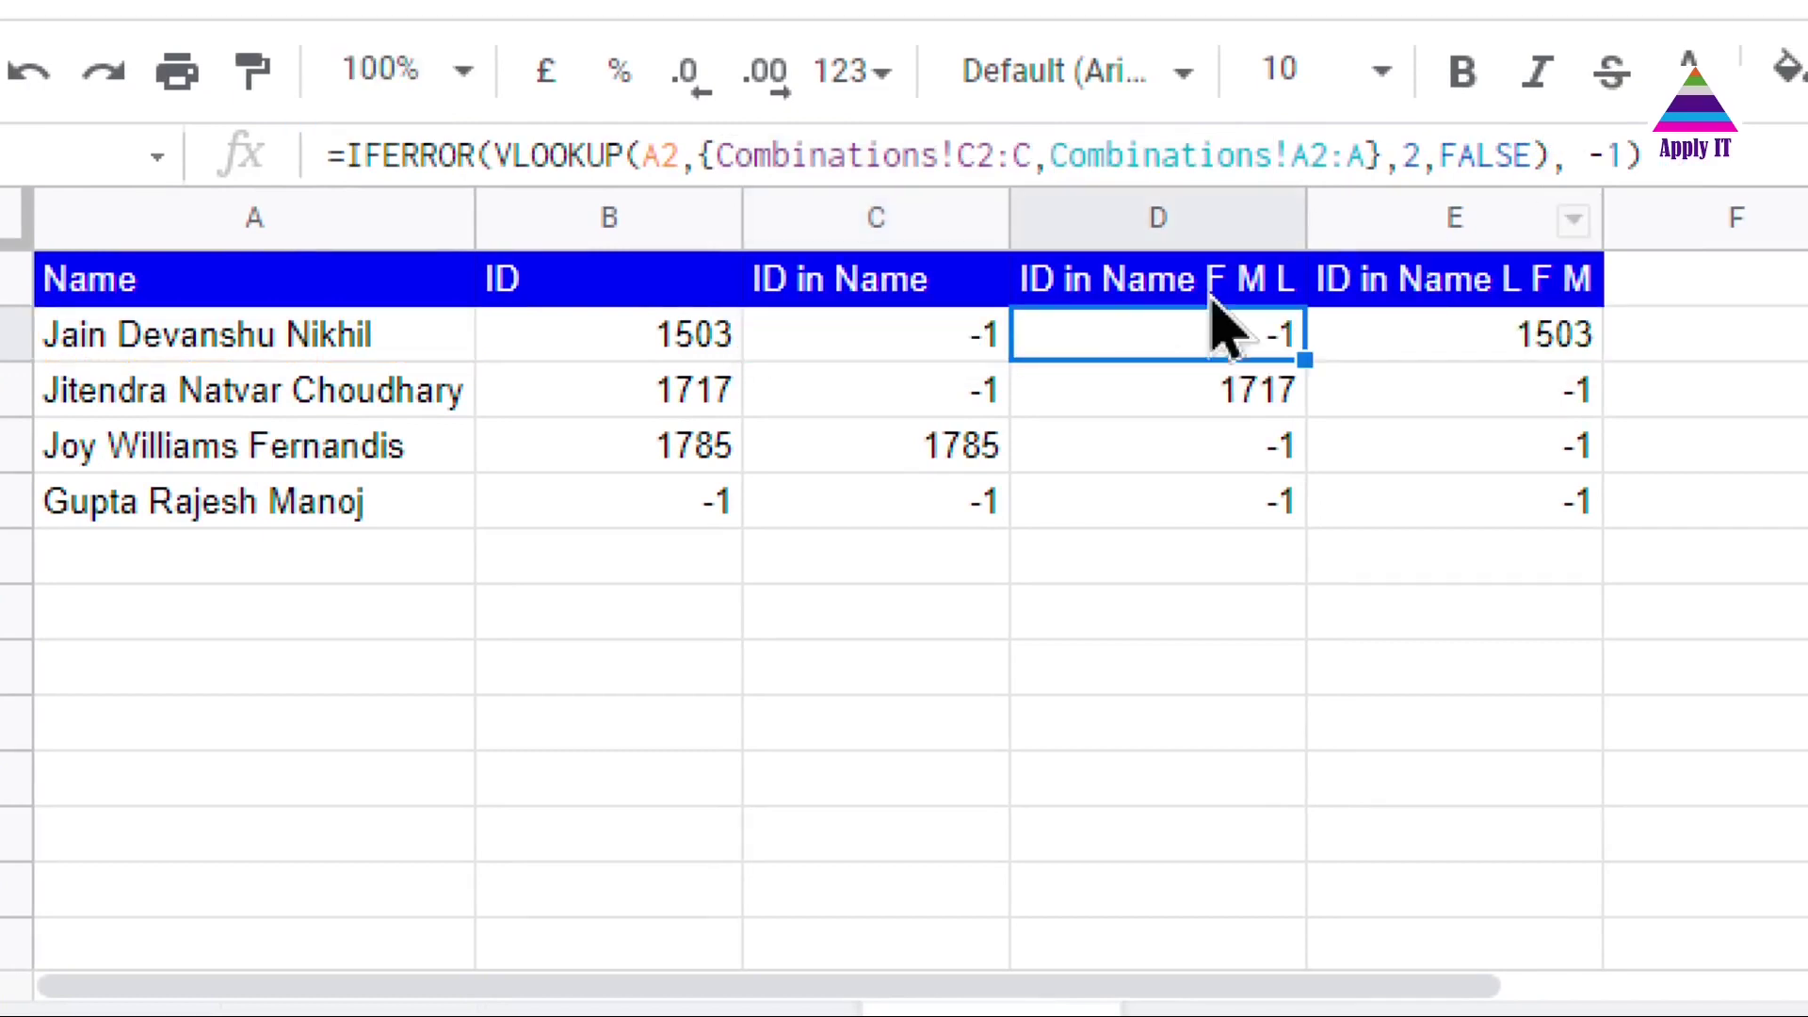
click(320, 363)
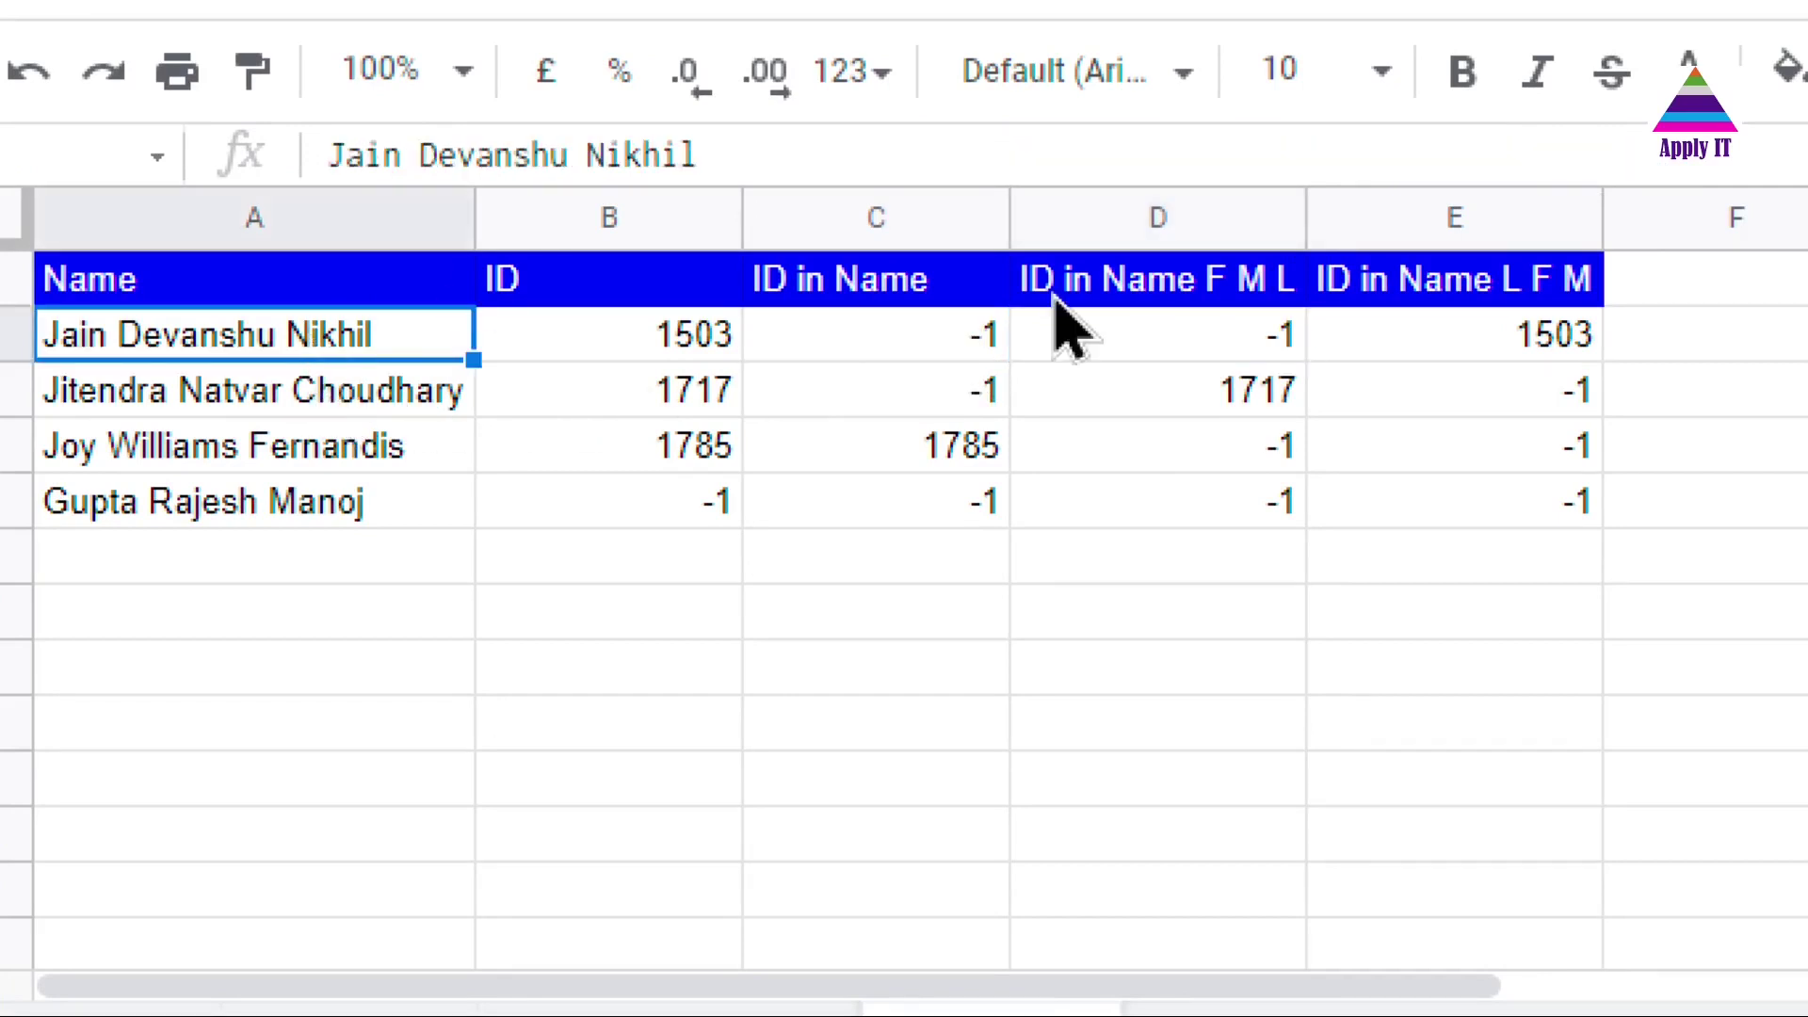
click(1185, 357)
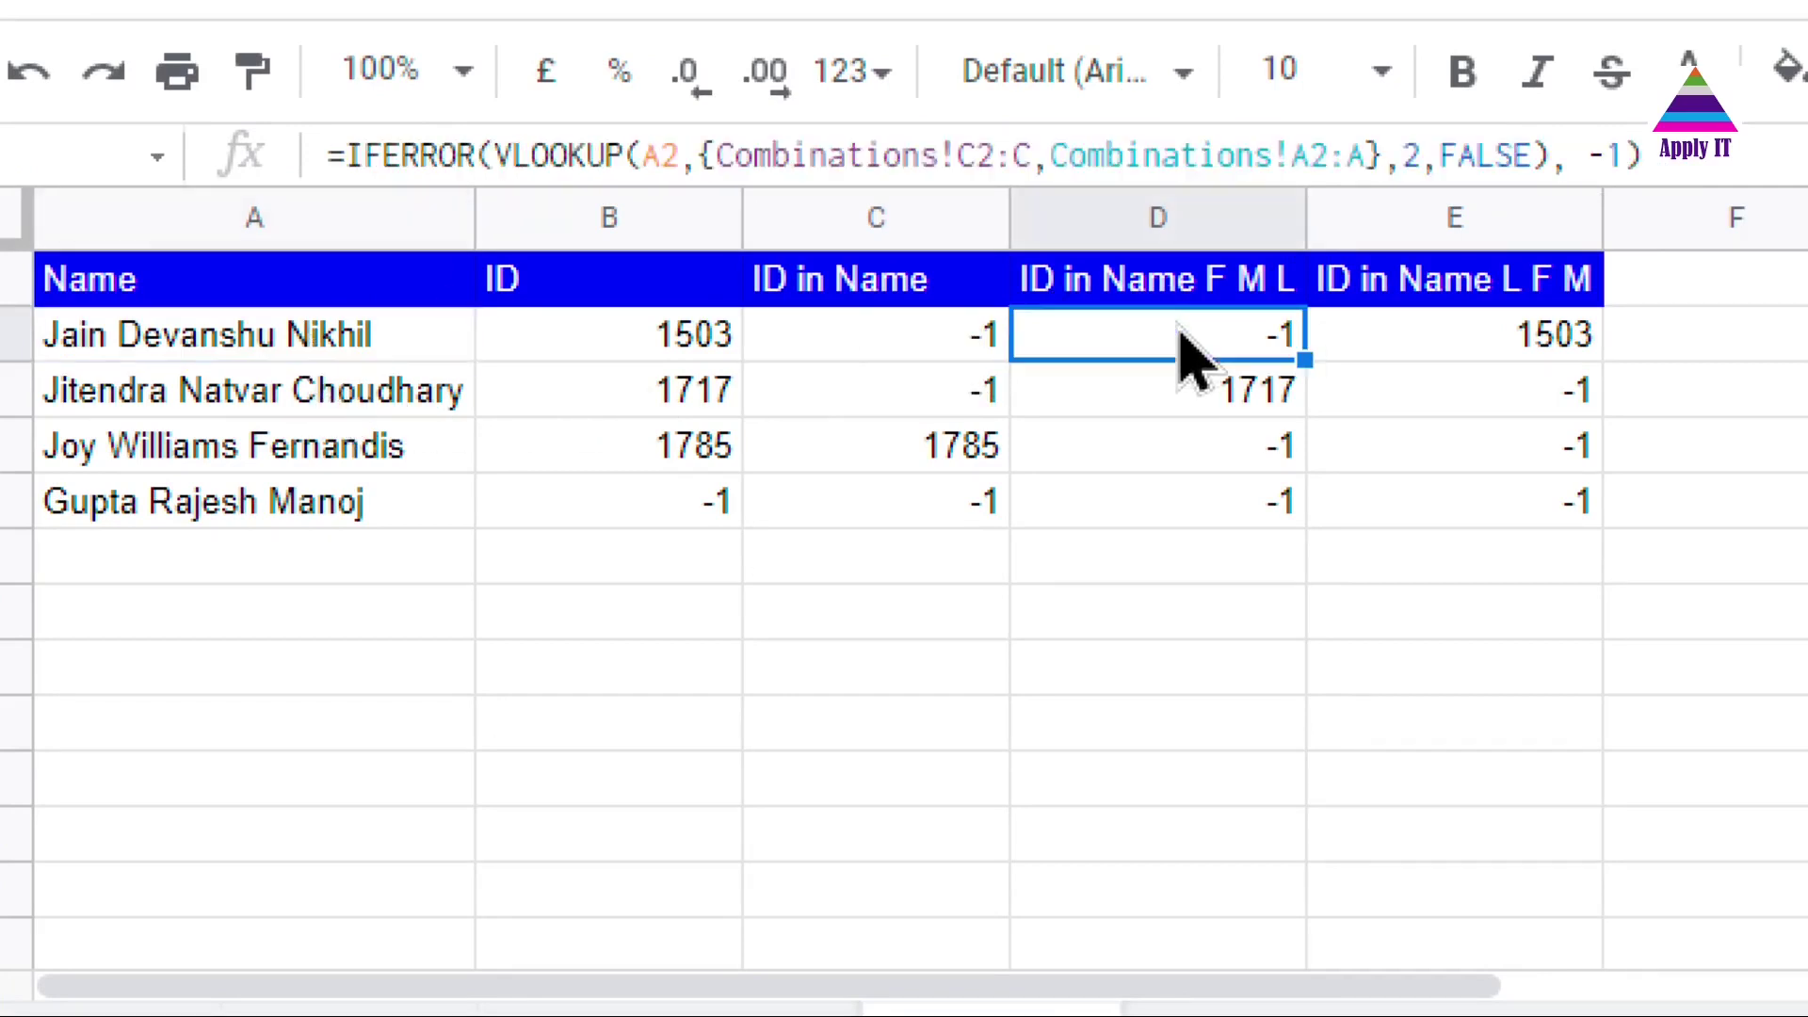
click(962, 156)
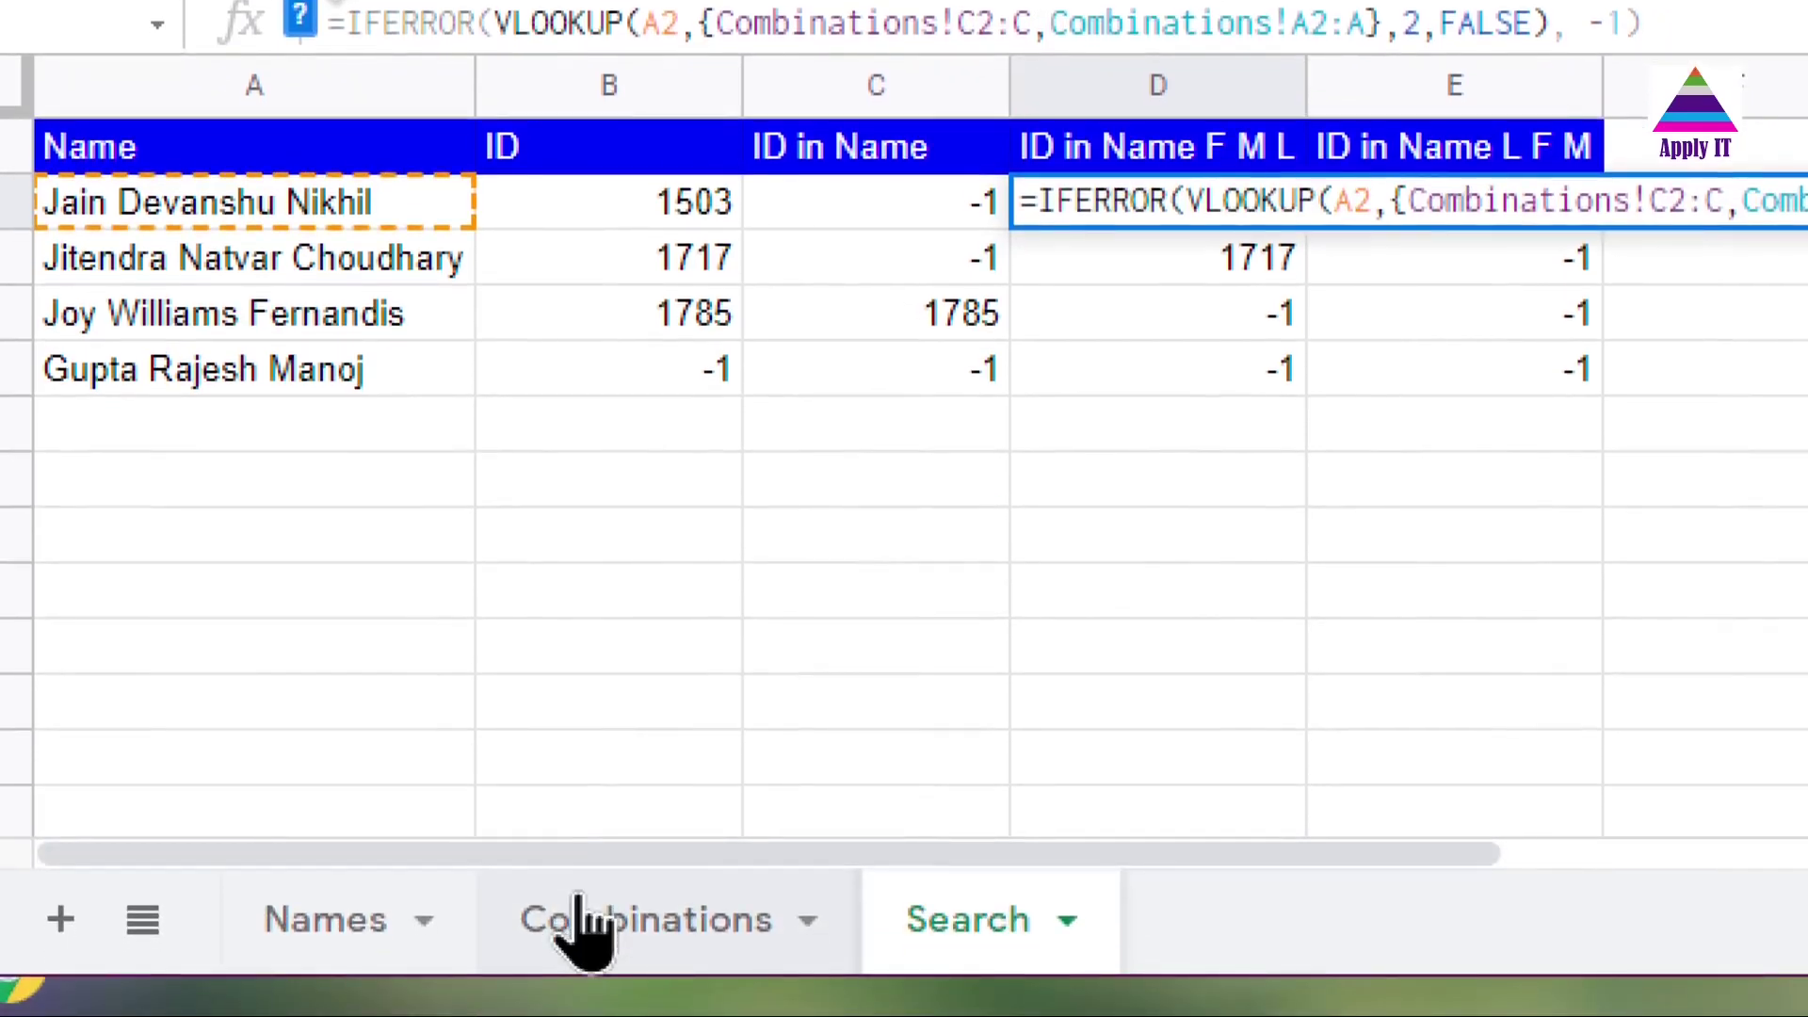
Check the Name F M L column C on the Combinations sheet as D2's lookup column, and return to the Search sheet
click(588, 921)
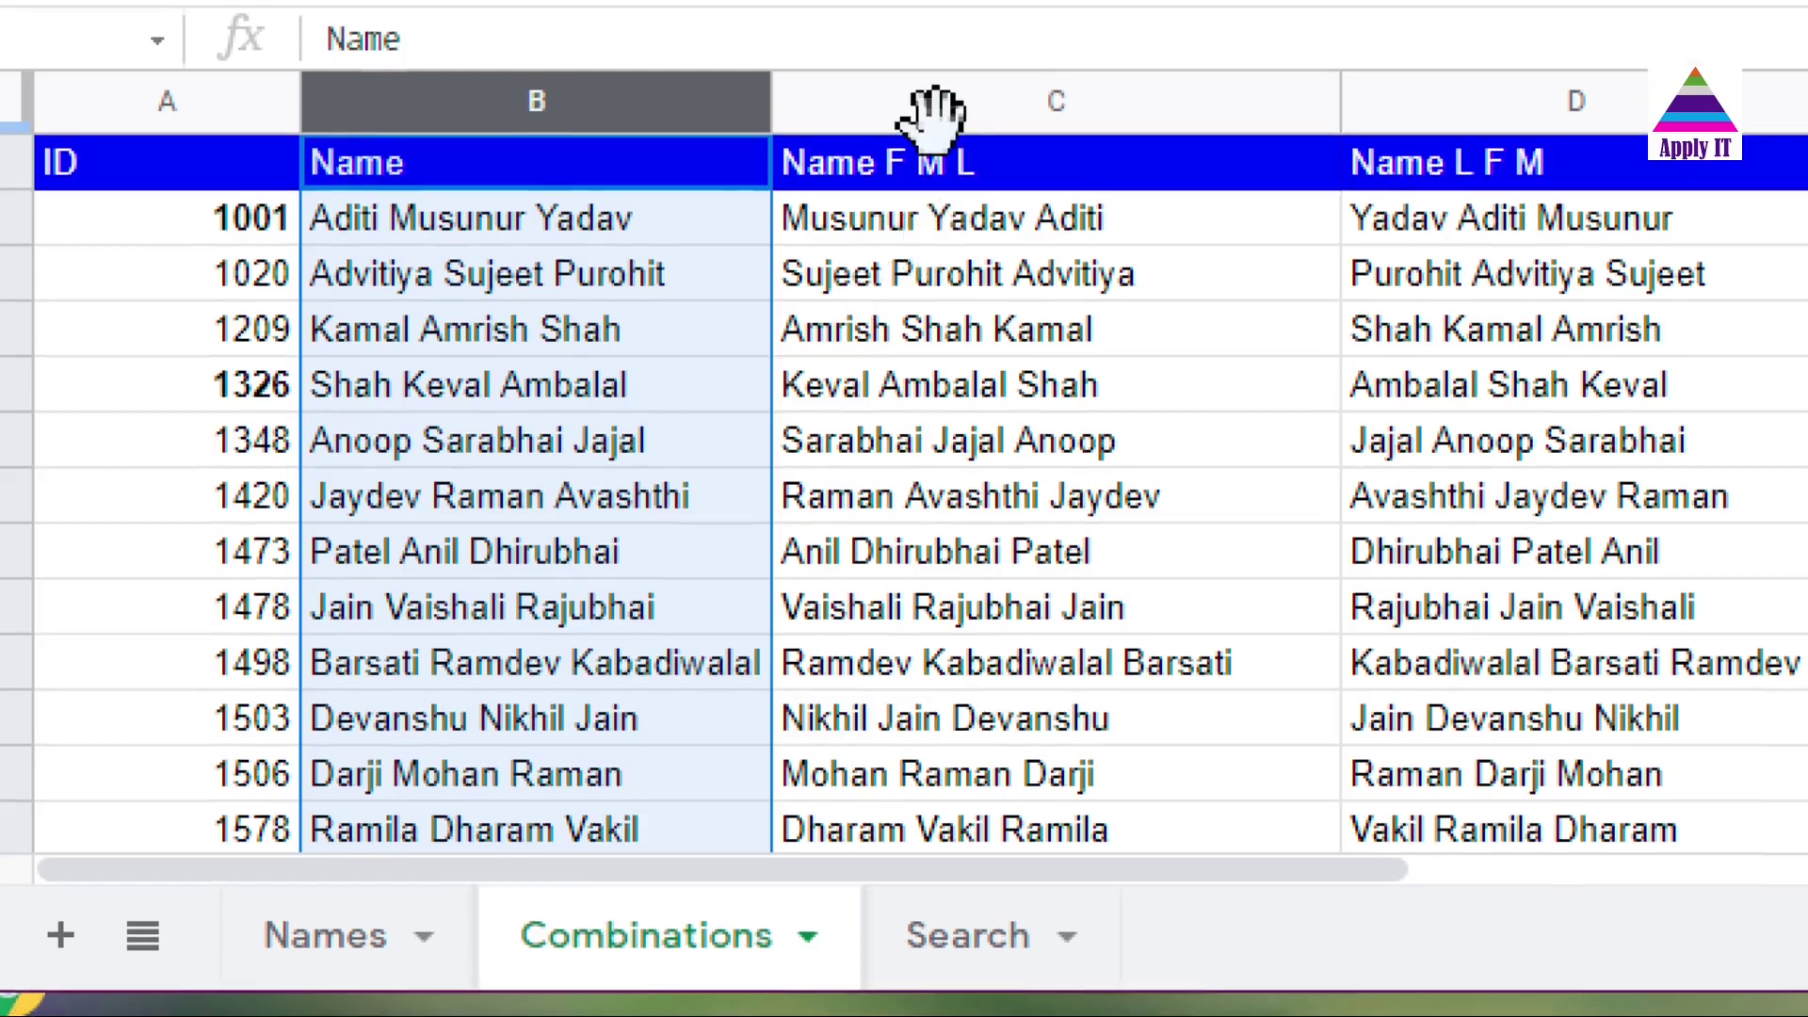
click(937, 118)
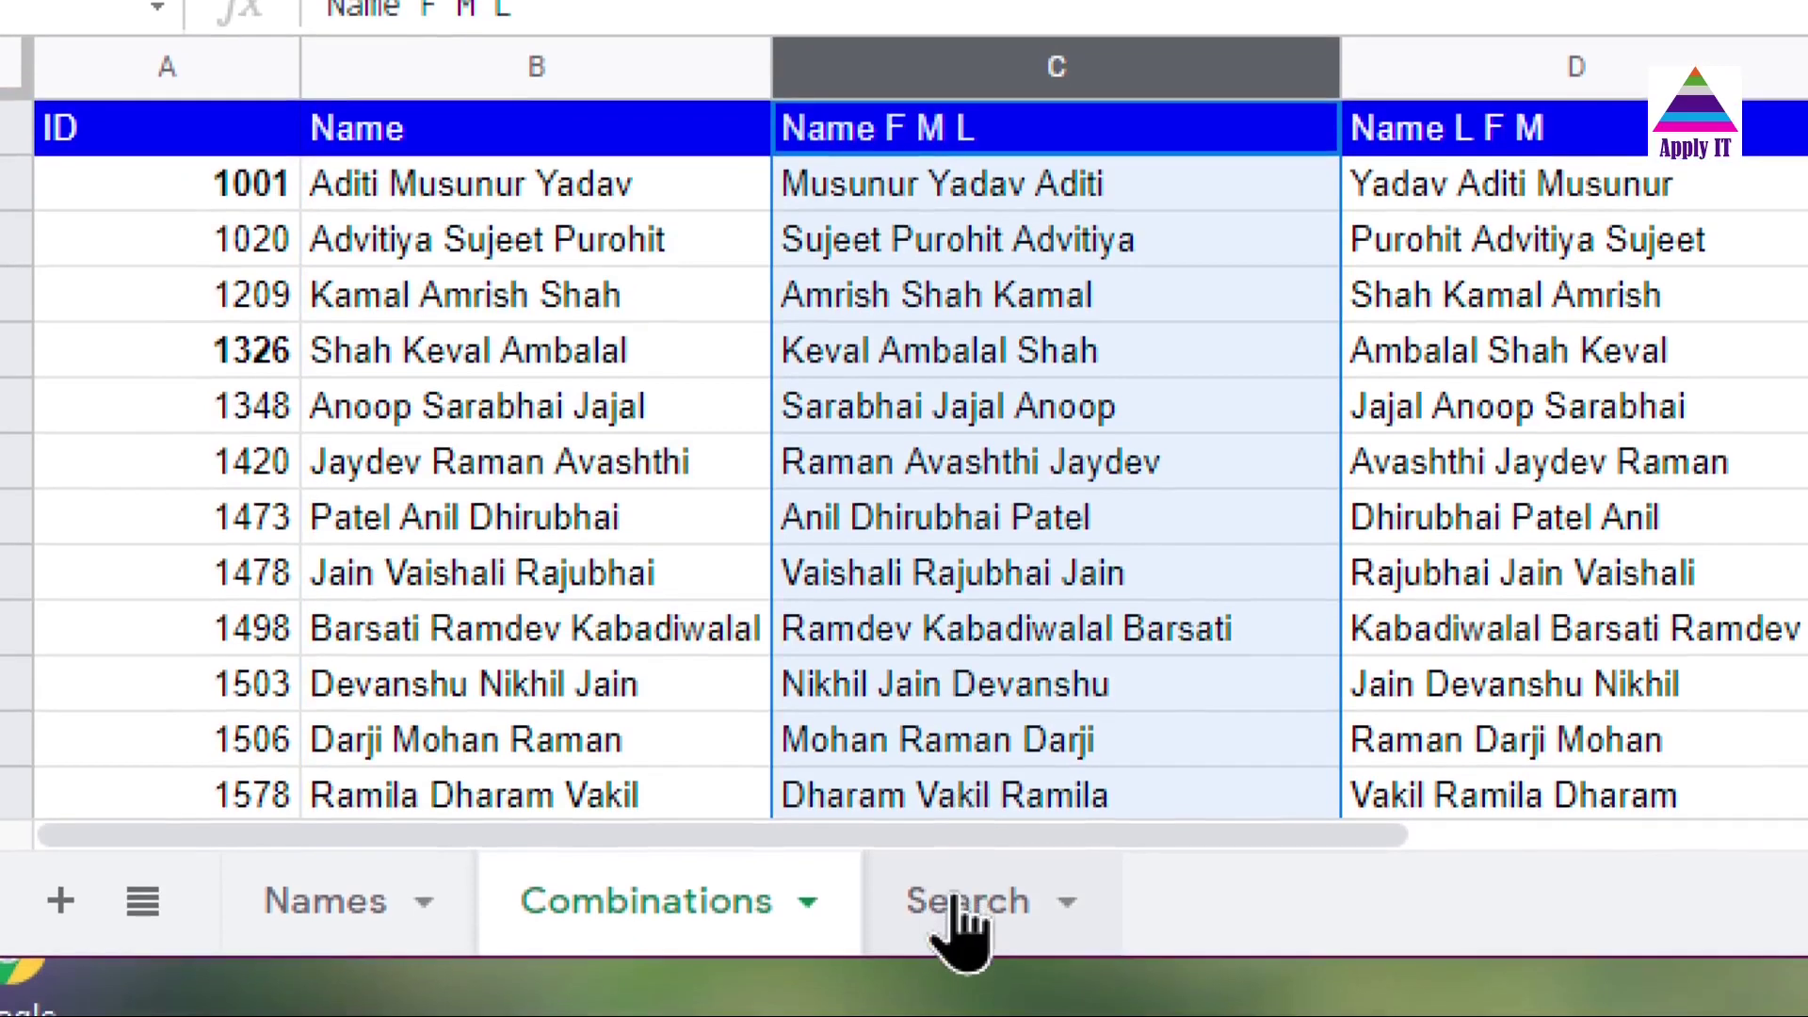
click(961, 918)
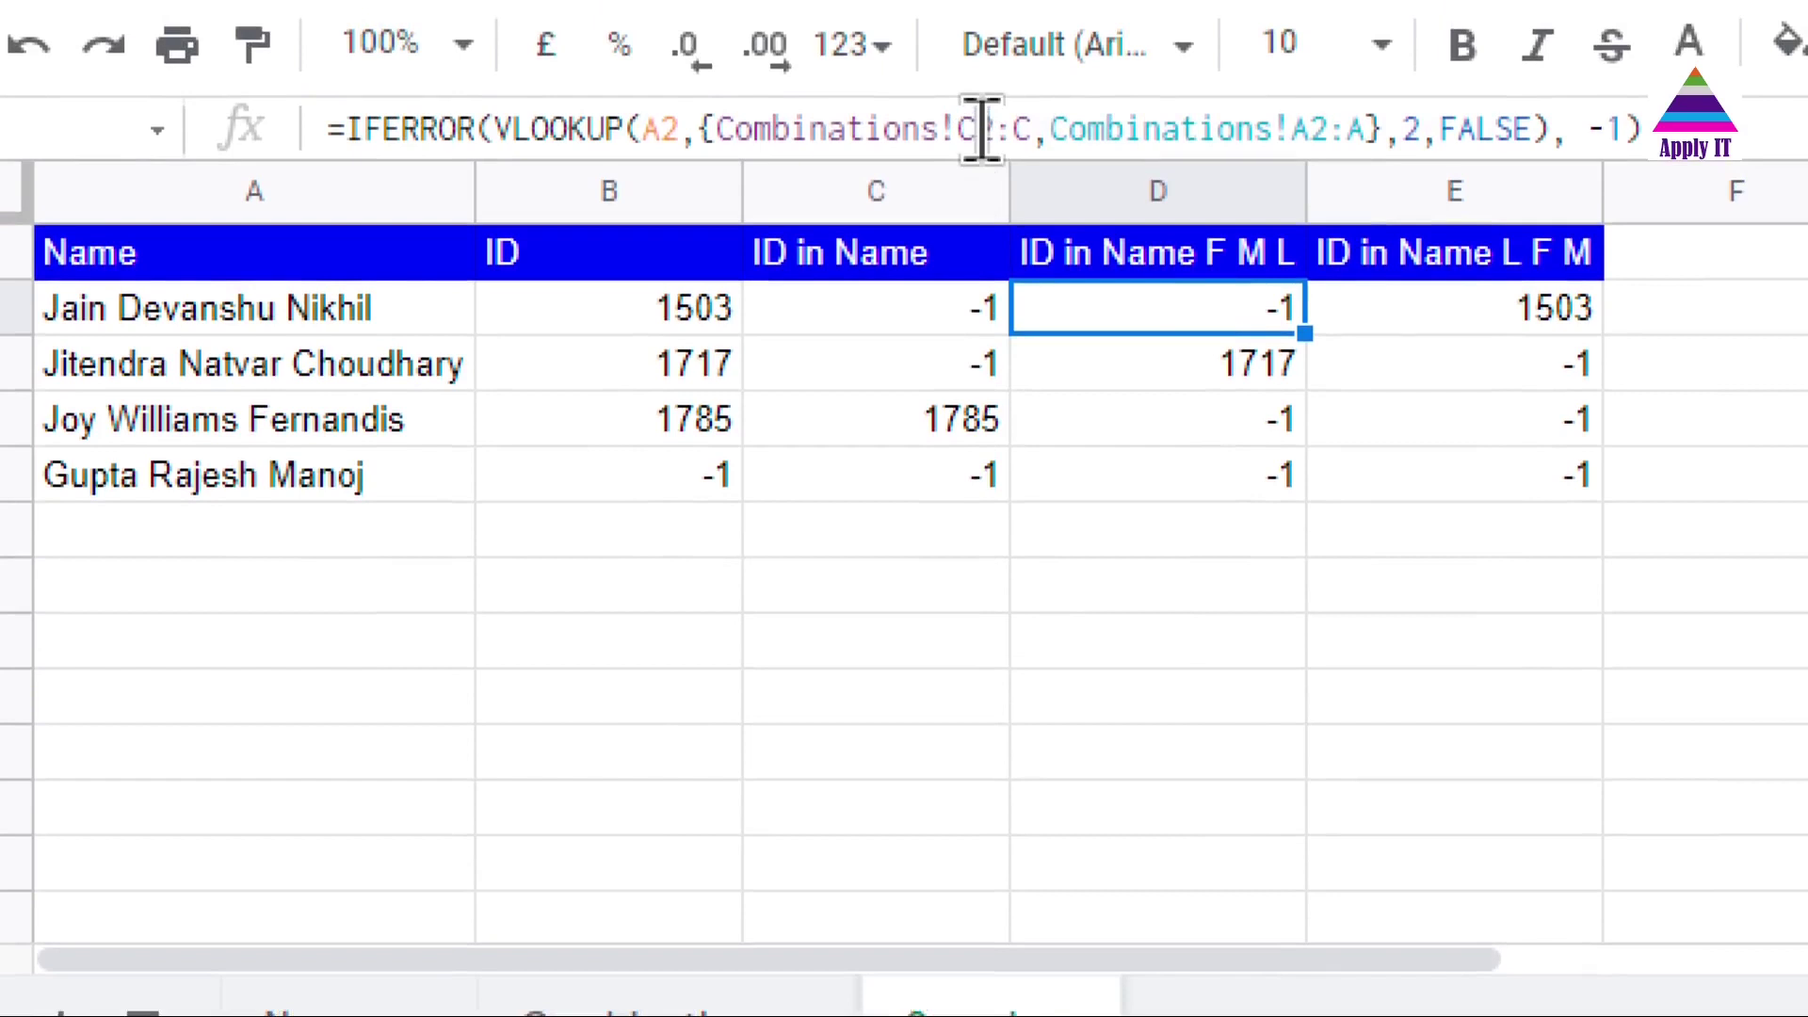
Trace D2's formula from Combinations!C2:C through Combinations!A2:A and the remaining arguments, and leave it unchanged
click(979, 129)
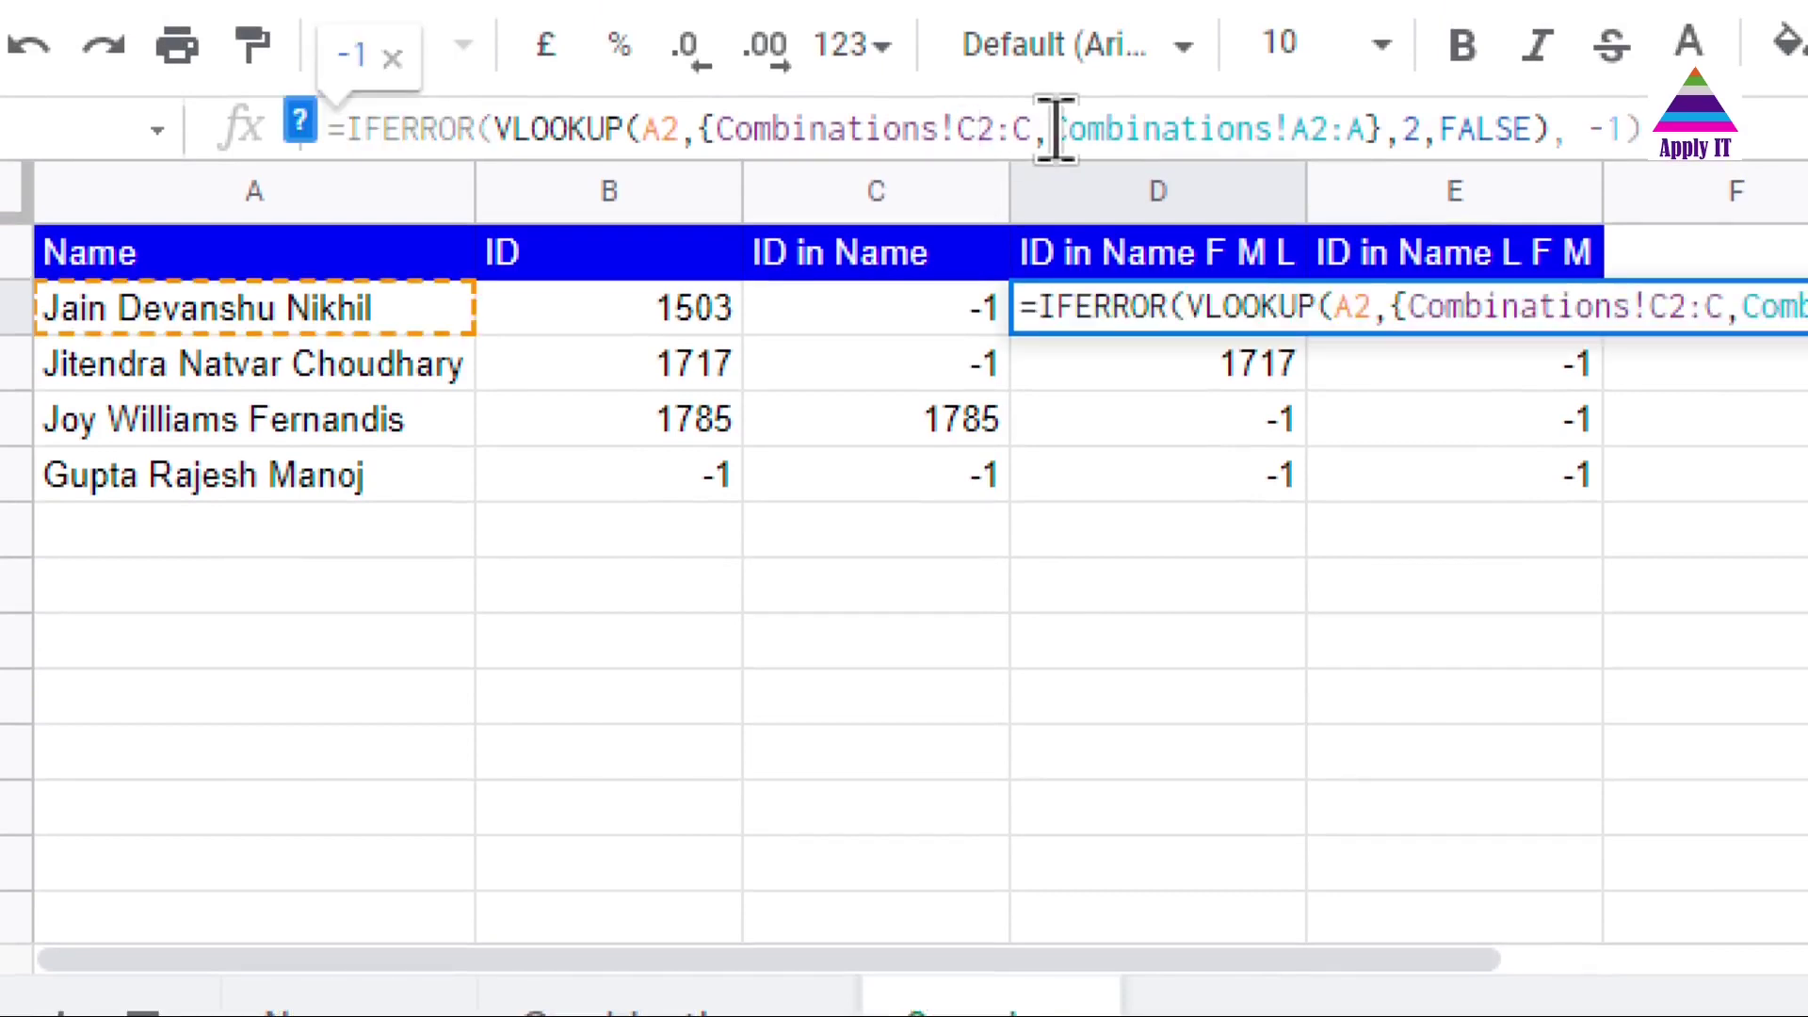
key(Right)
key(Right)
key(Right)
key(Right)
key(Right)
key(Right)
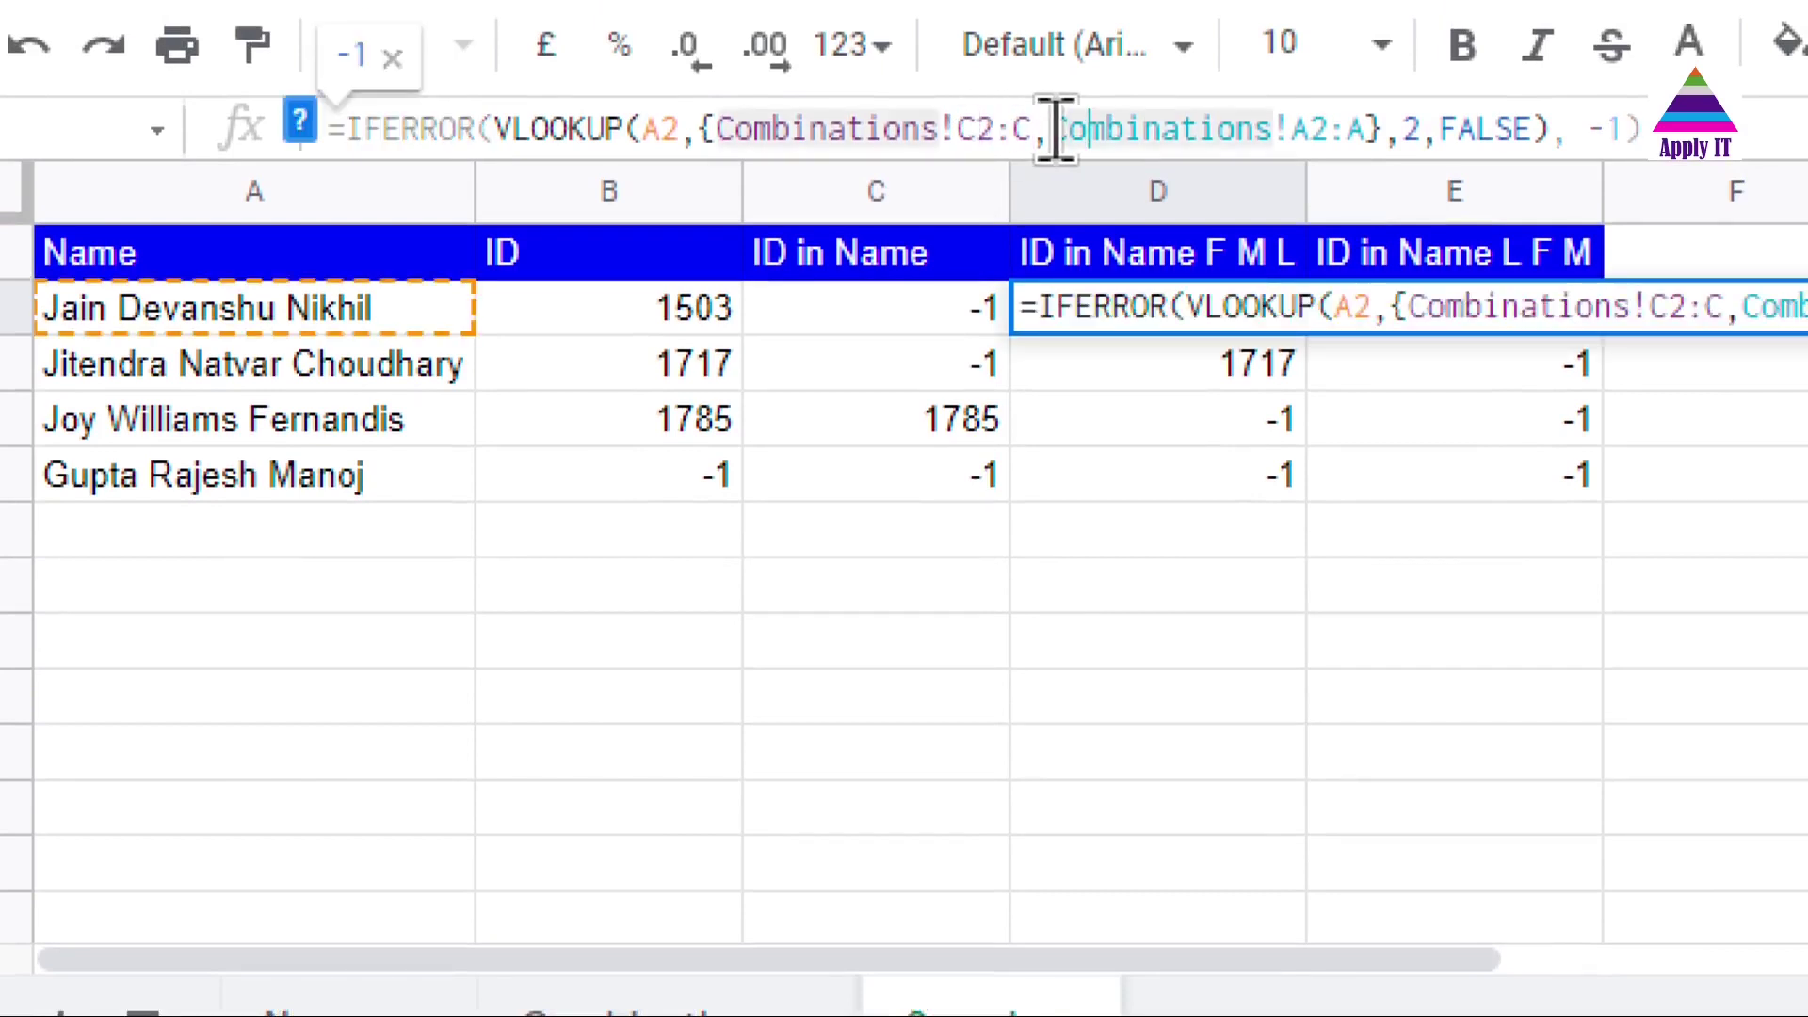
key(Right)
key(Right)
key(Right)
key(Right)
key(Right)
key(Right)
key(Right)
key(Right)
key(Right)
key(Right)
key(Right)
key(Right)
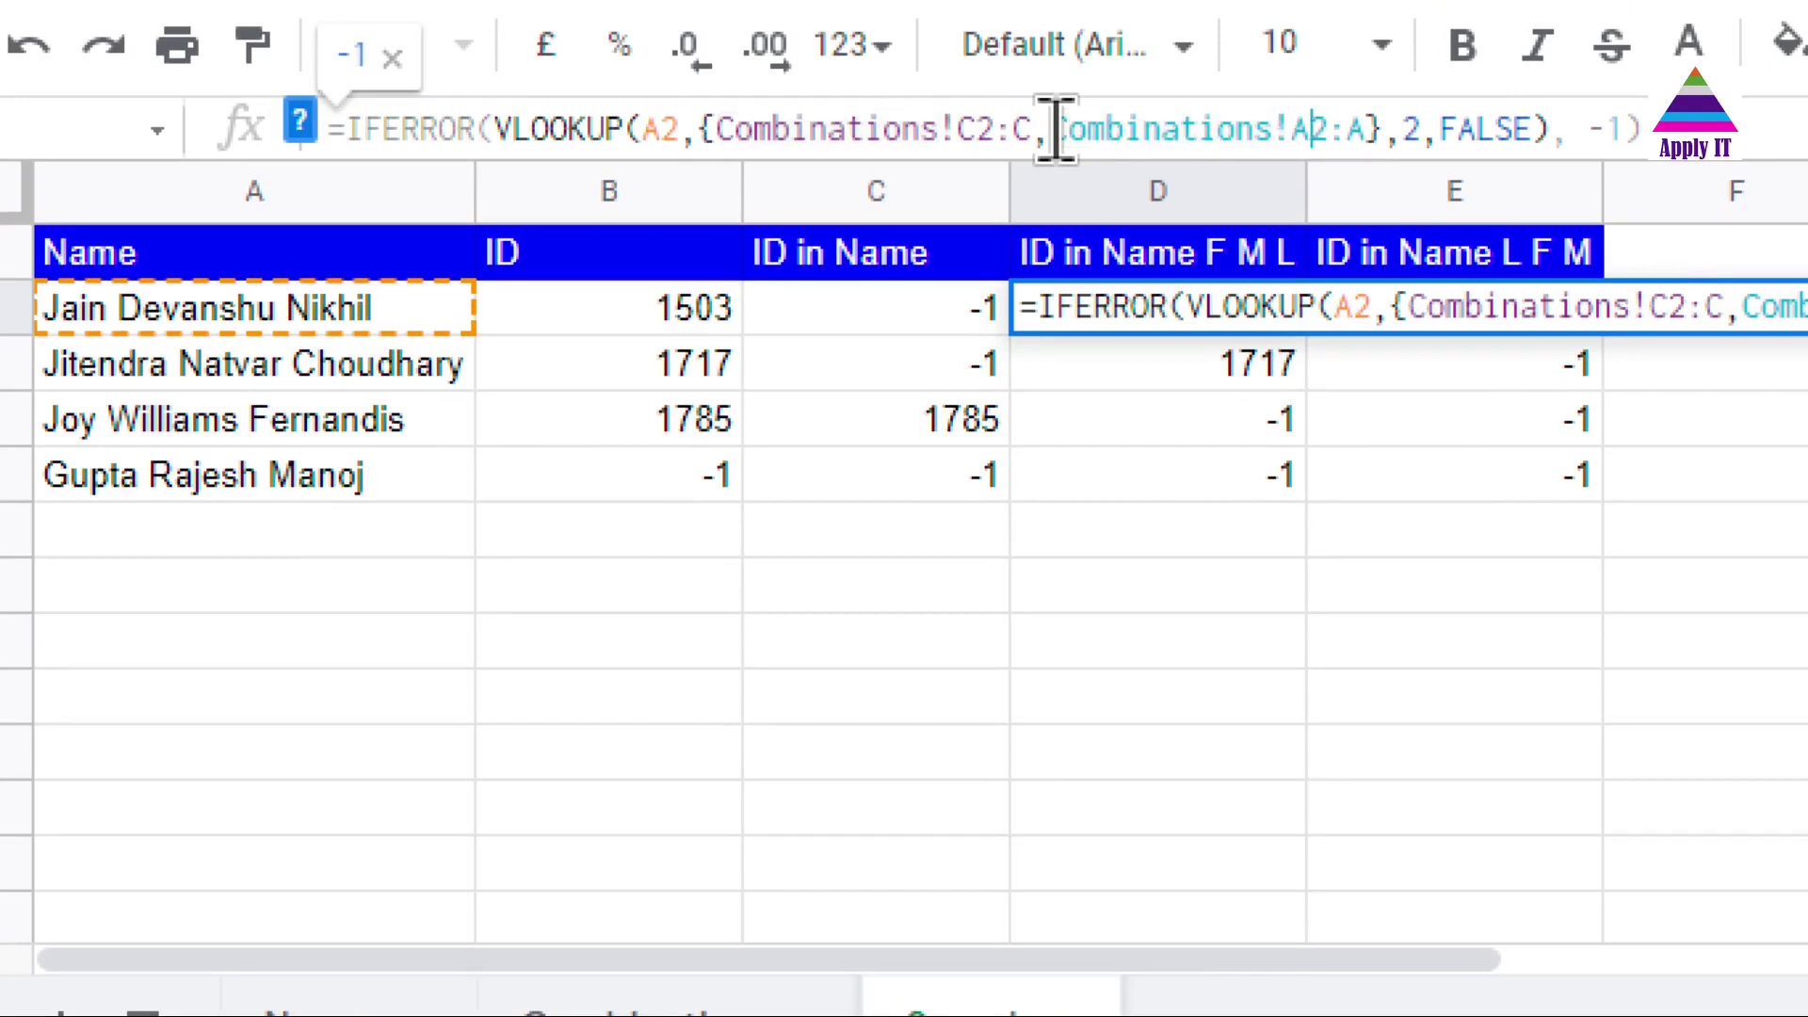
key(Right)
key(Right)
key(Right)
key(Right)
key(Right)
key(Right)
key(Right)
key(Right)
key(Right)
key(Right)
key(Escape)
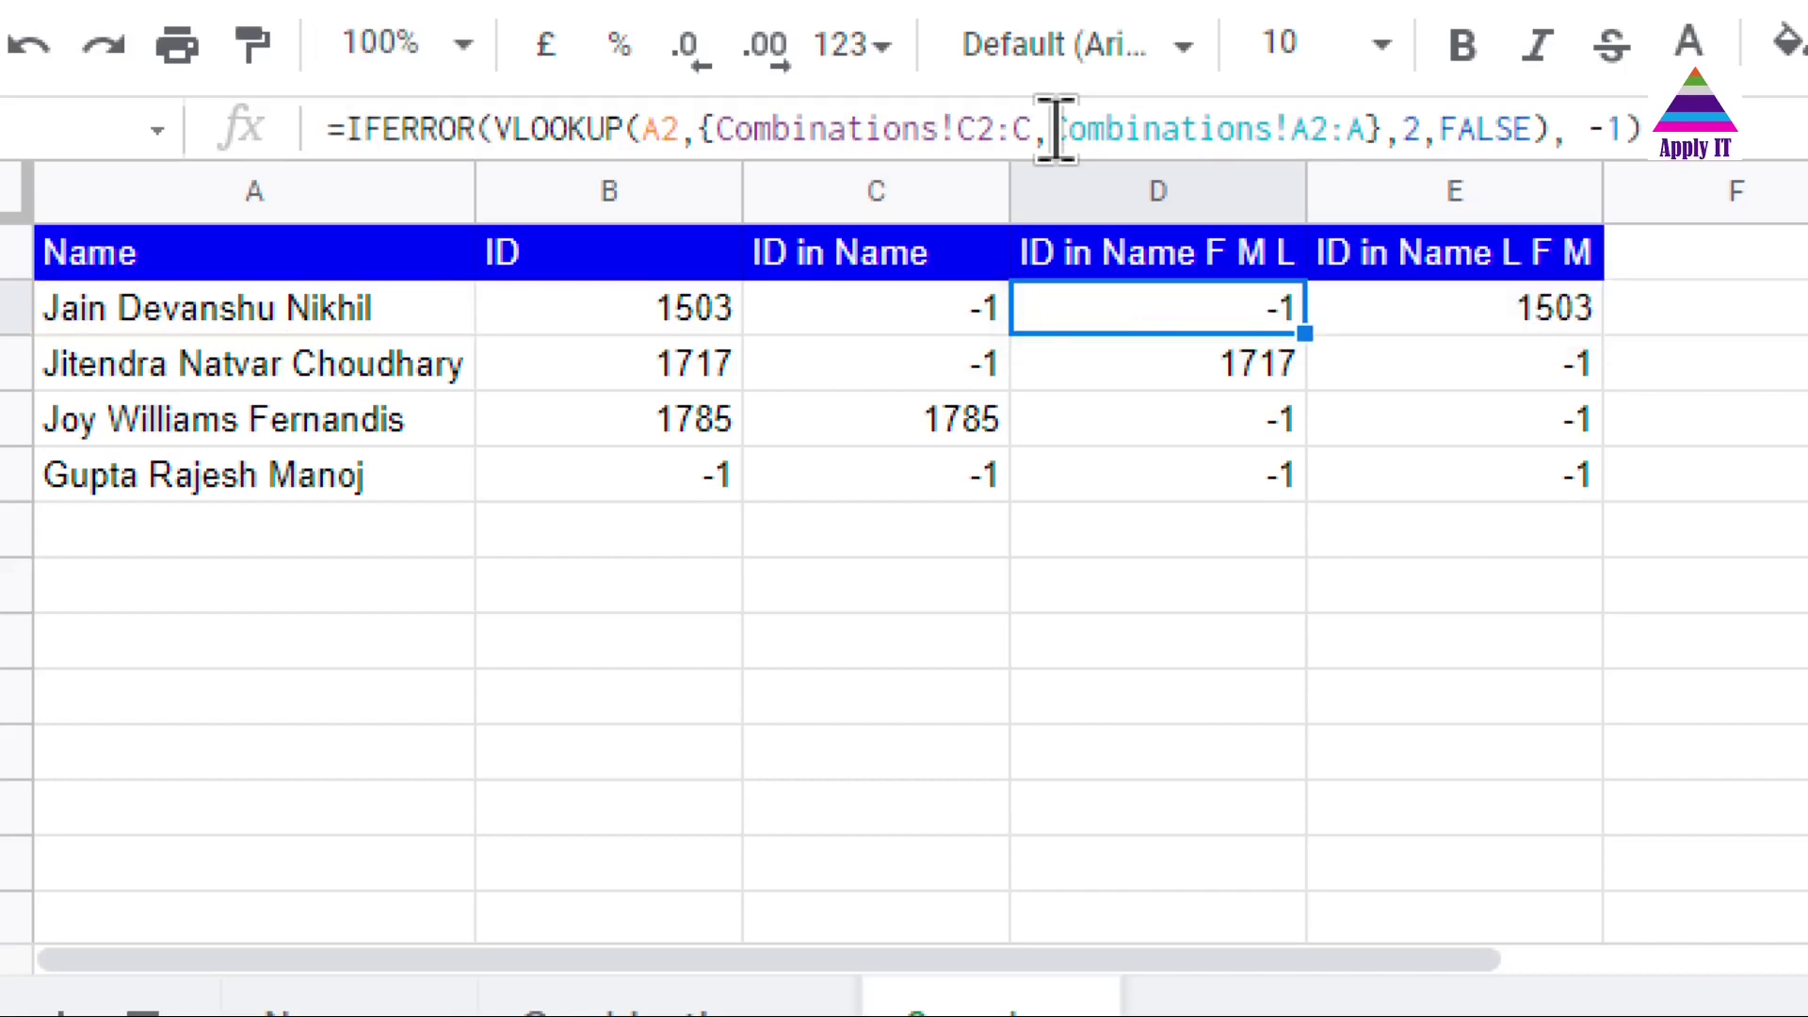
Check E2's ID in Name L F M formula against column D of the Combinations sheet and the name in A2
click(1368, 323)
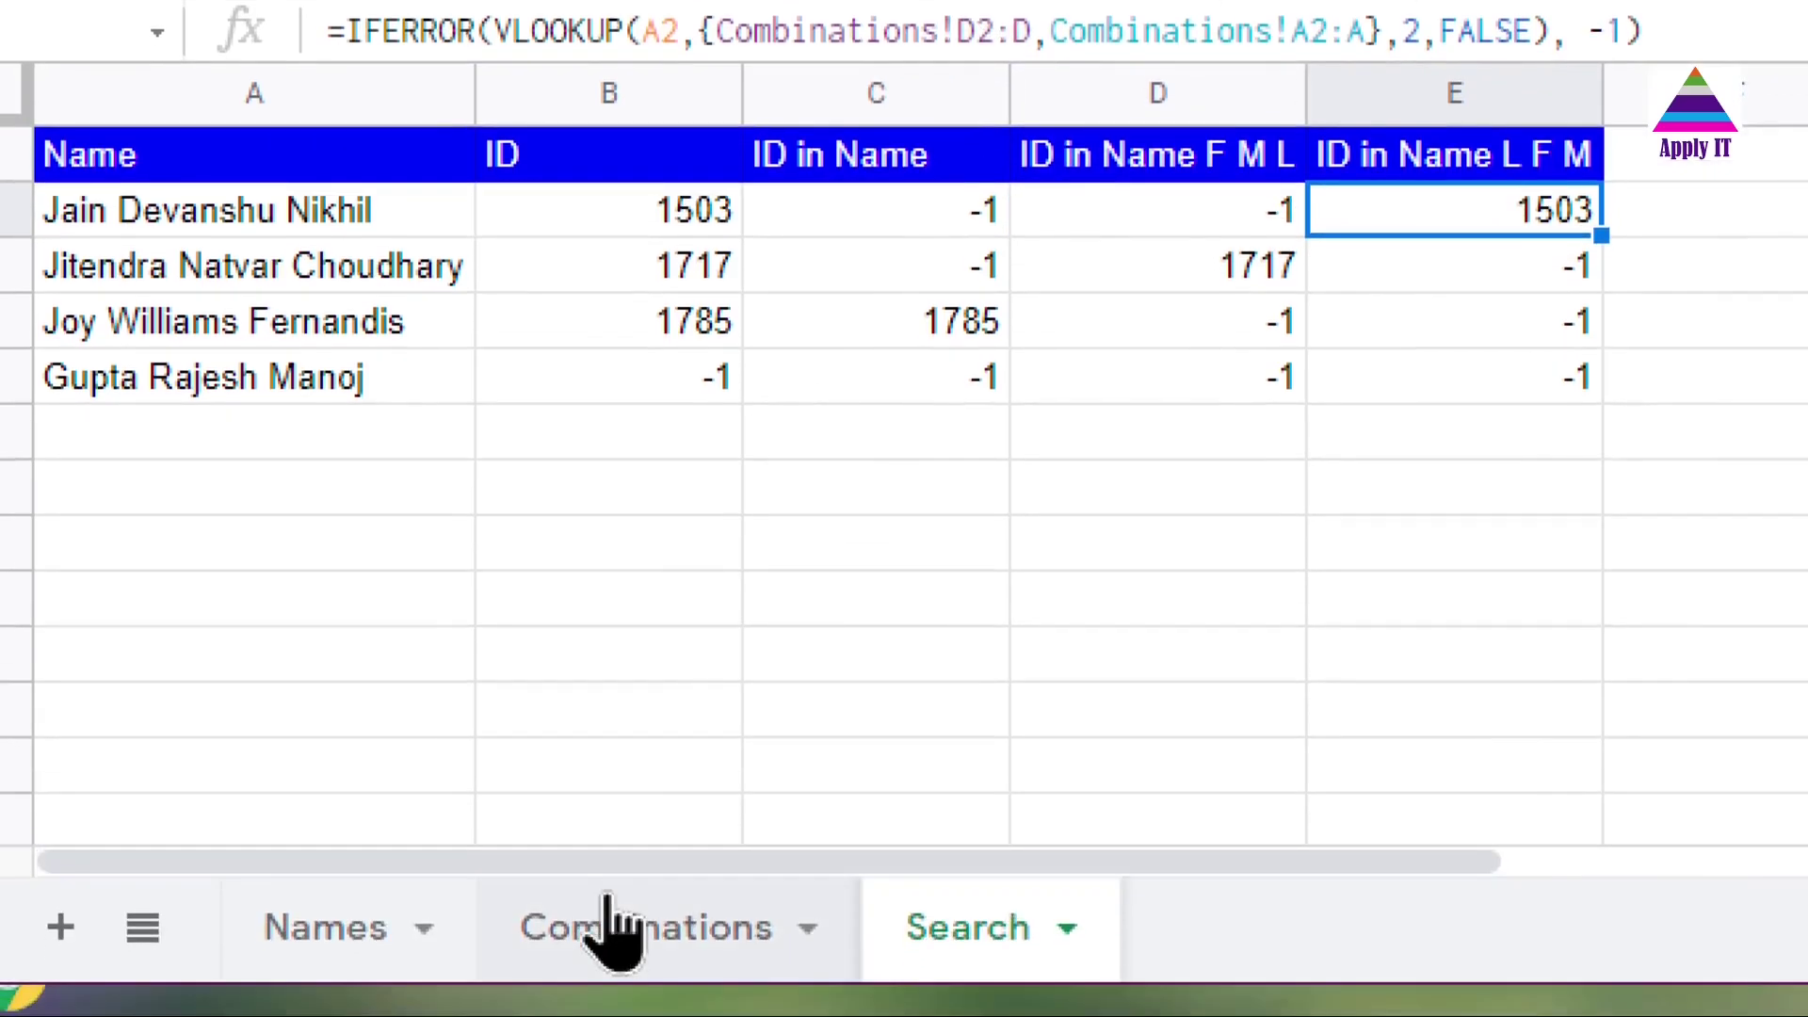
click(612, 933)
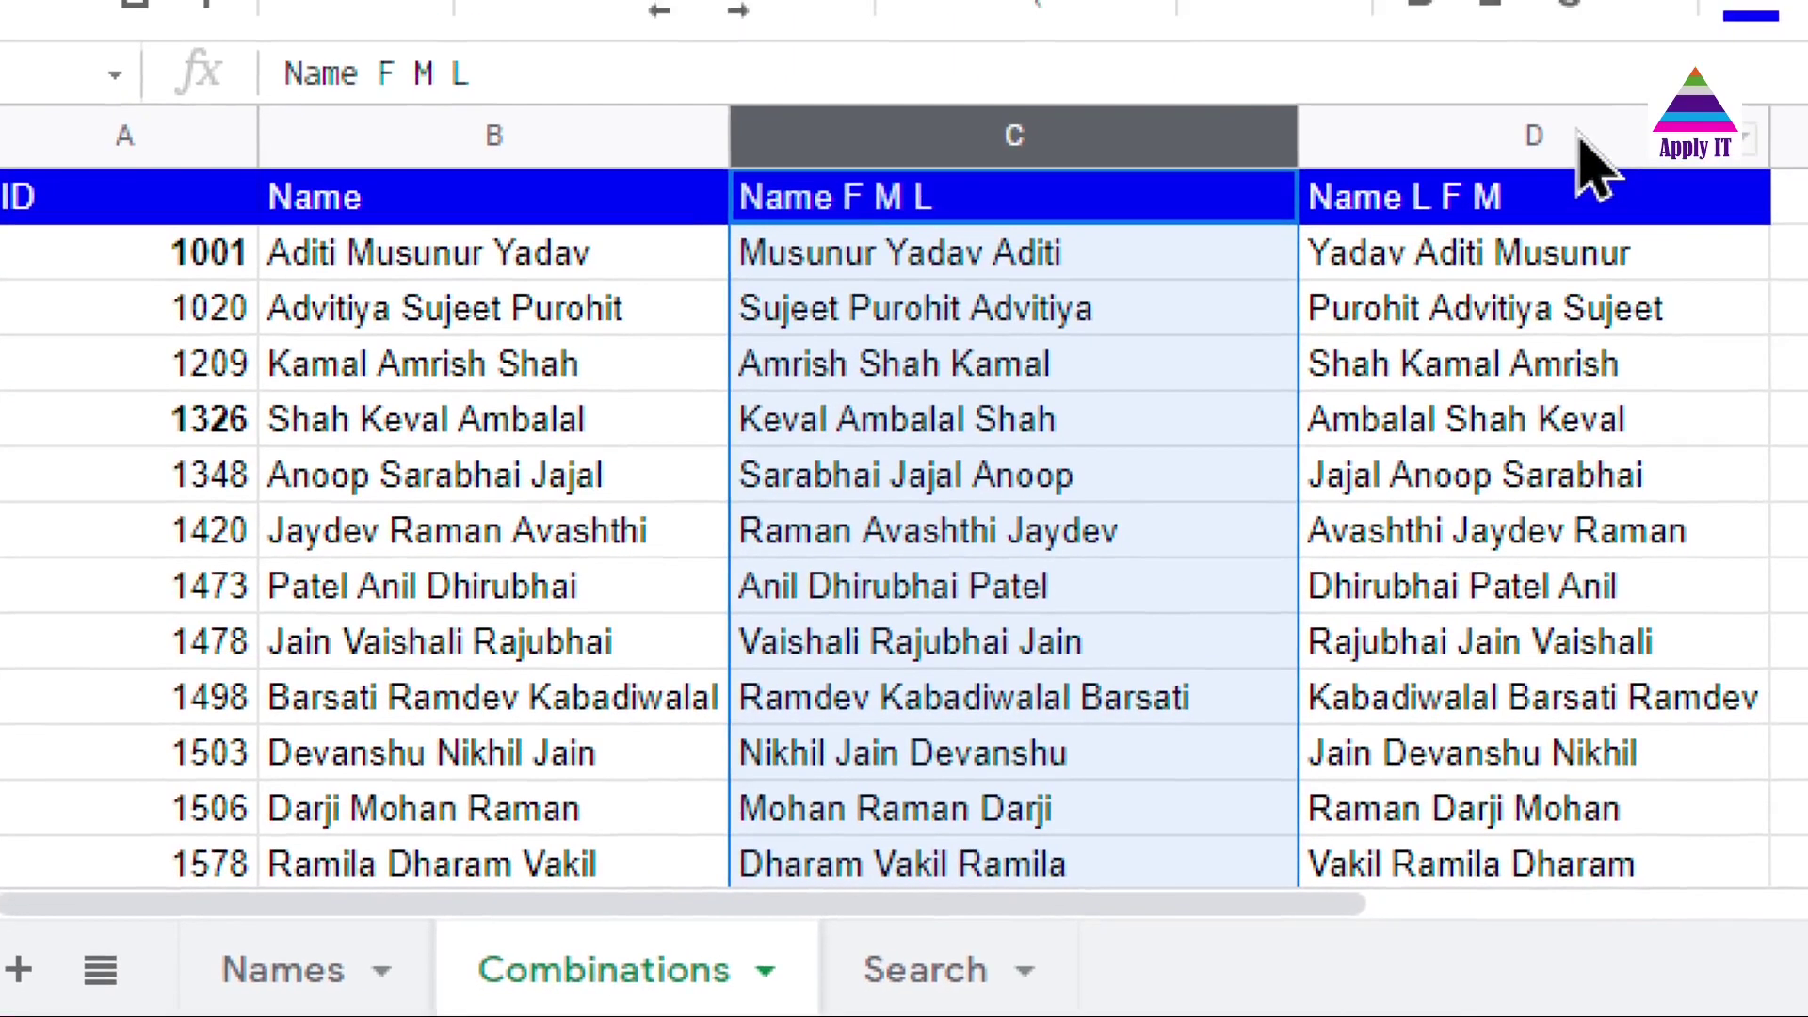
click(1577, 139)
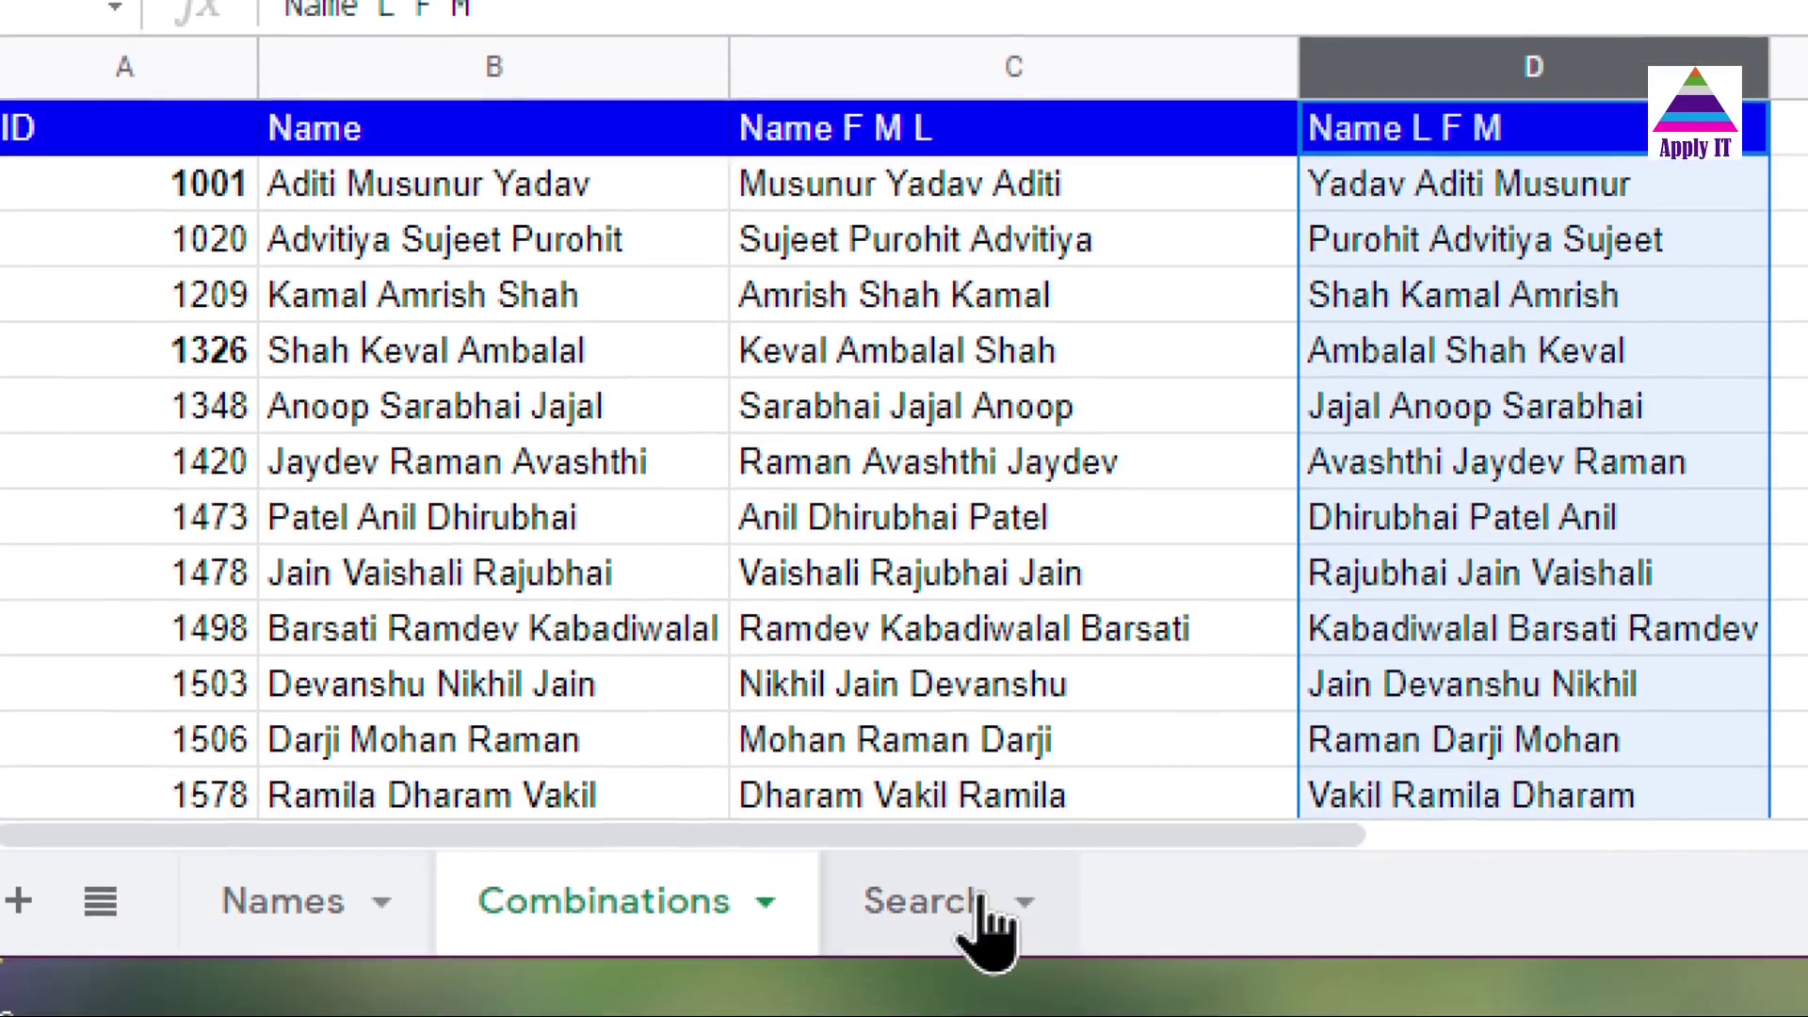
click(975, 975)
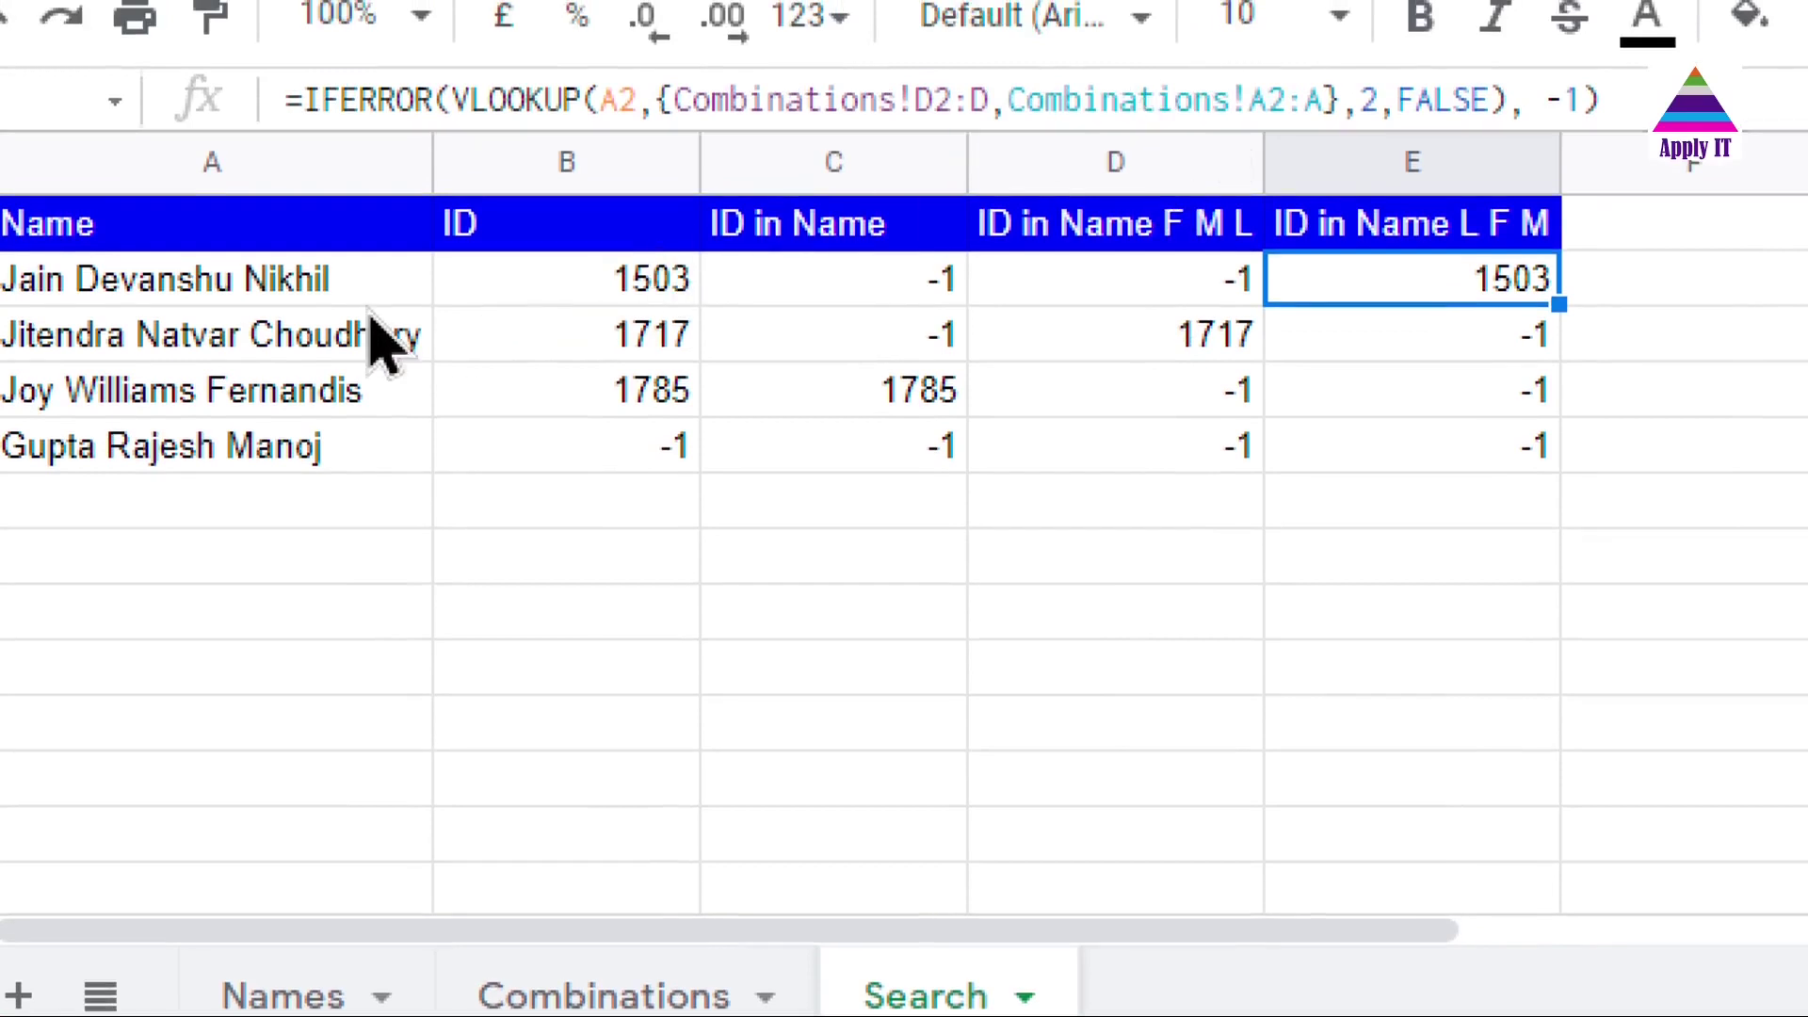
click(260, 285)
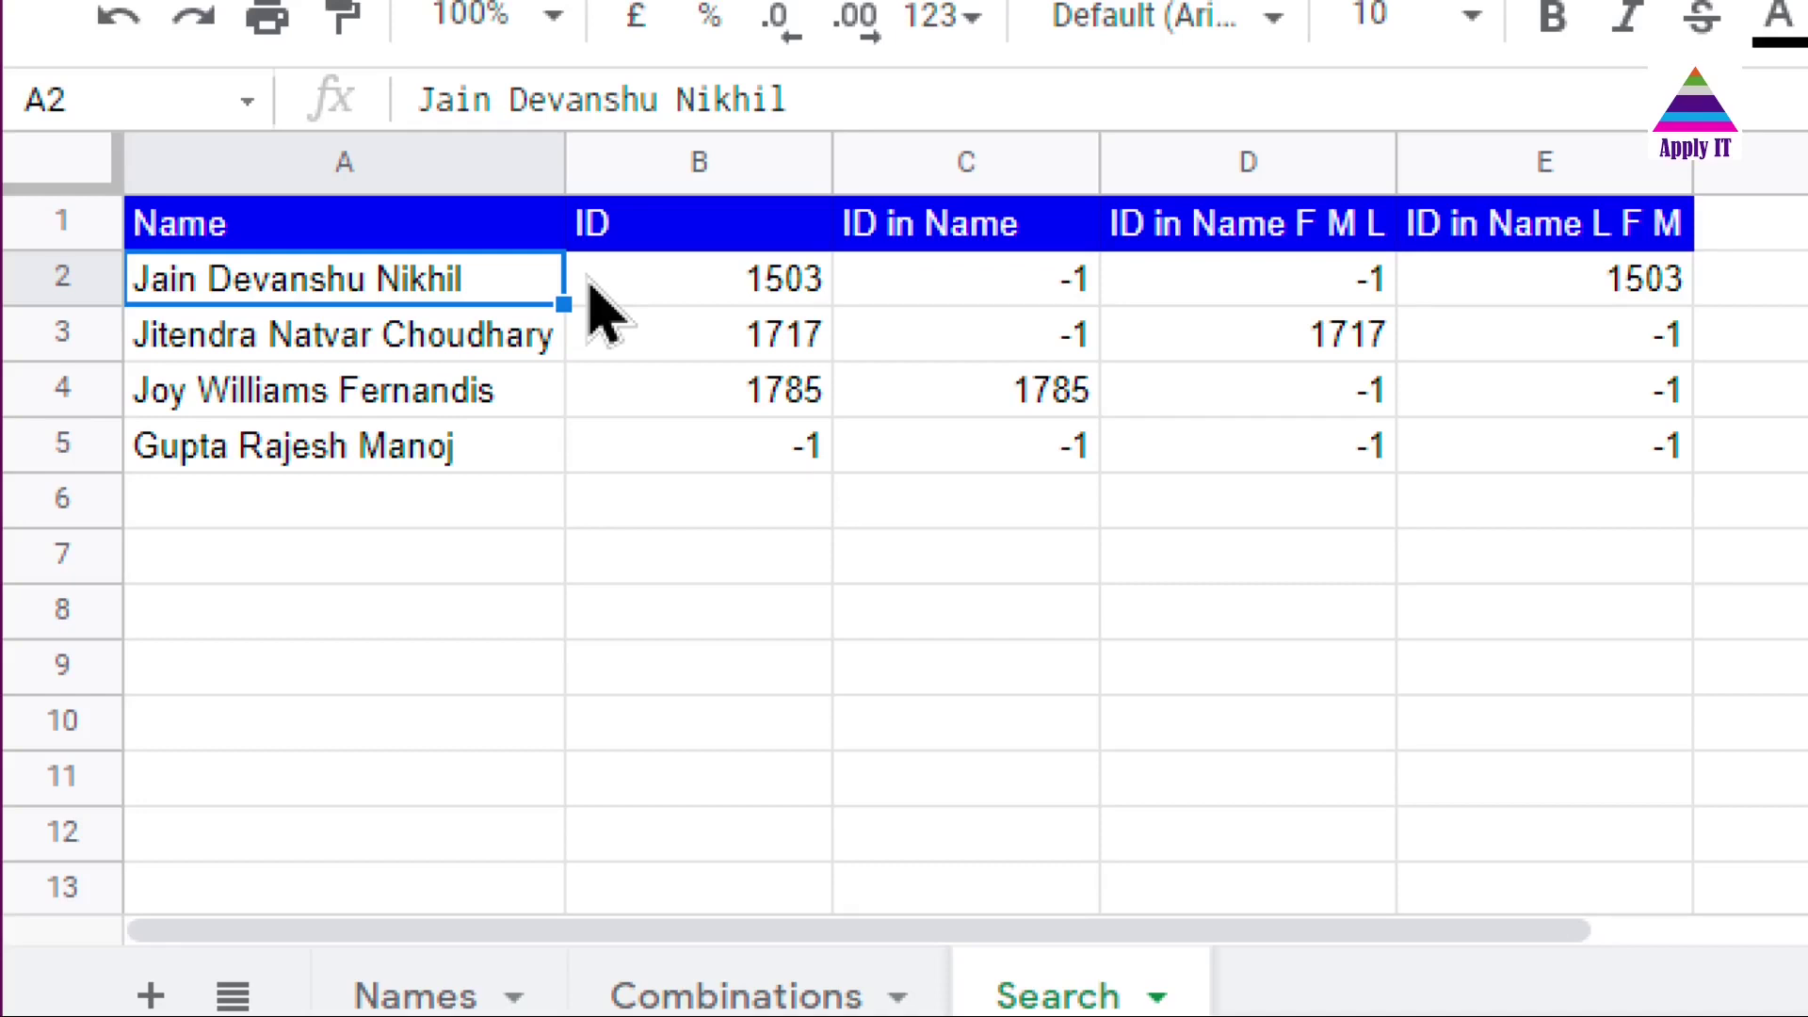
Compare B2's MAX formula with the three lookup results in C2:E2 and the name in A2
click(906, 292)
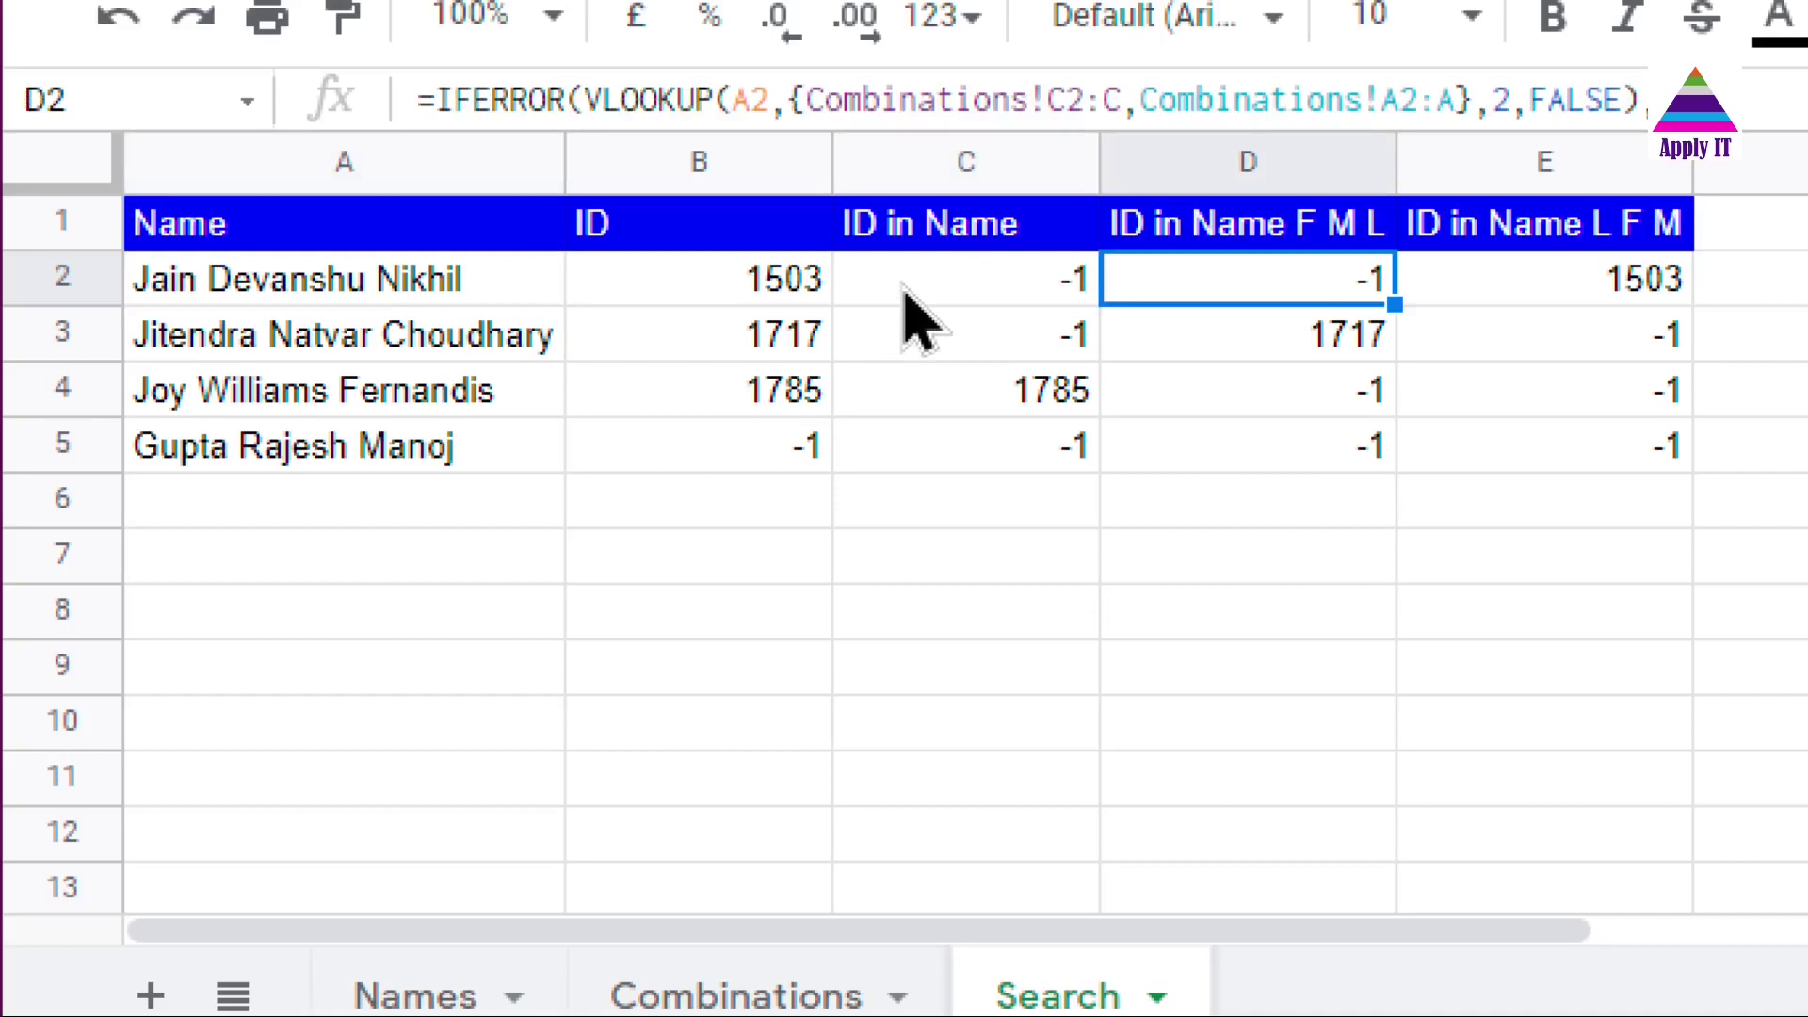
key(Left)
key(Left)
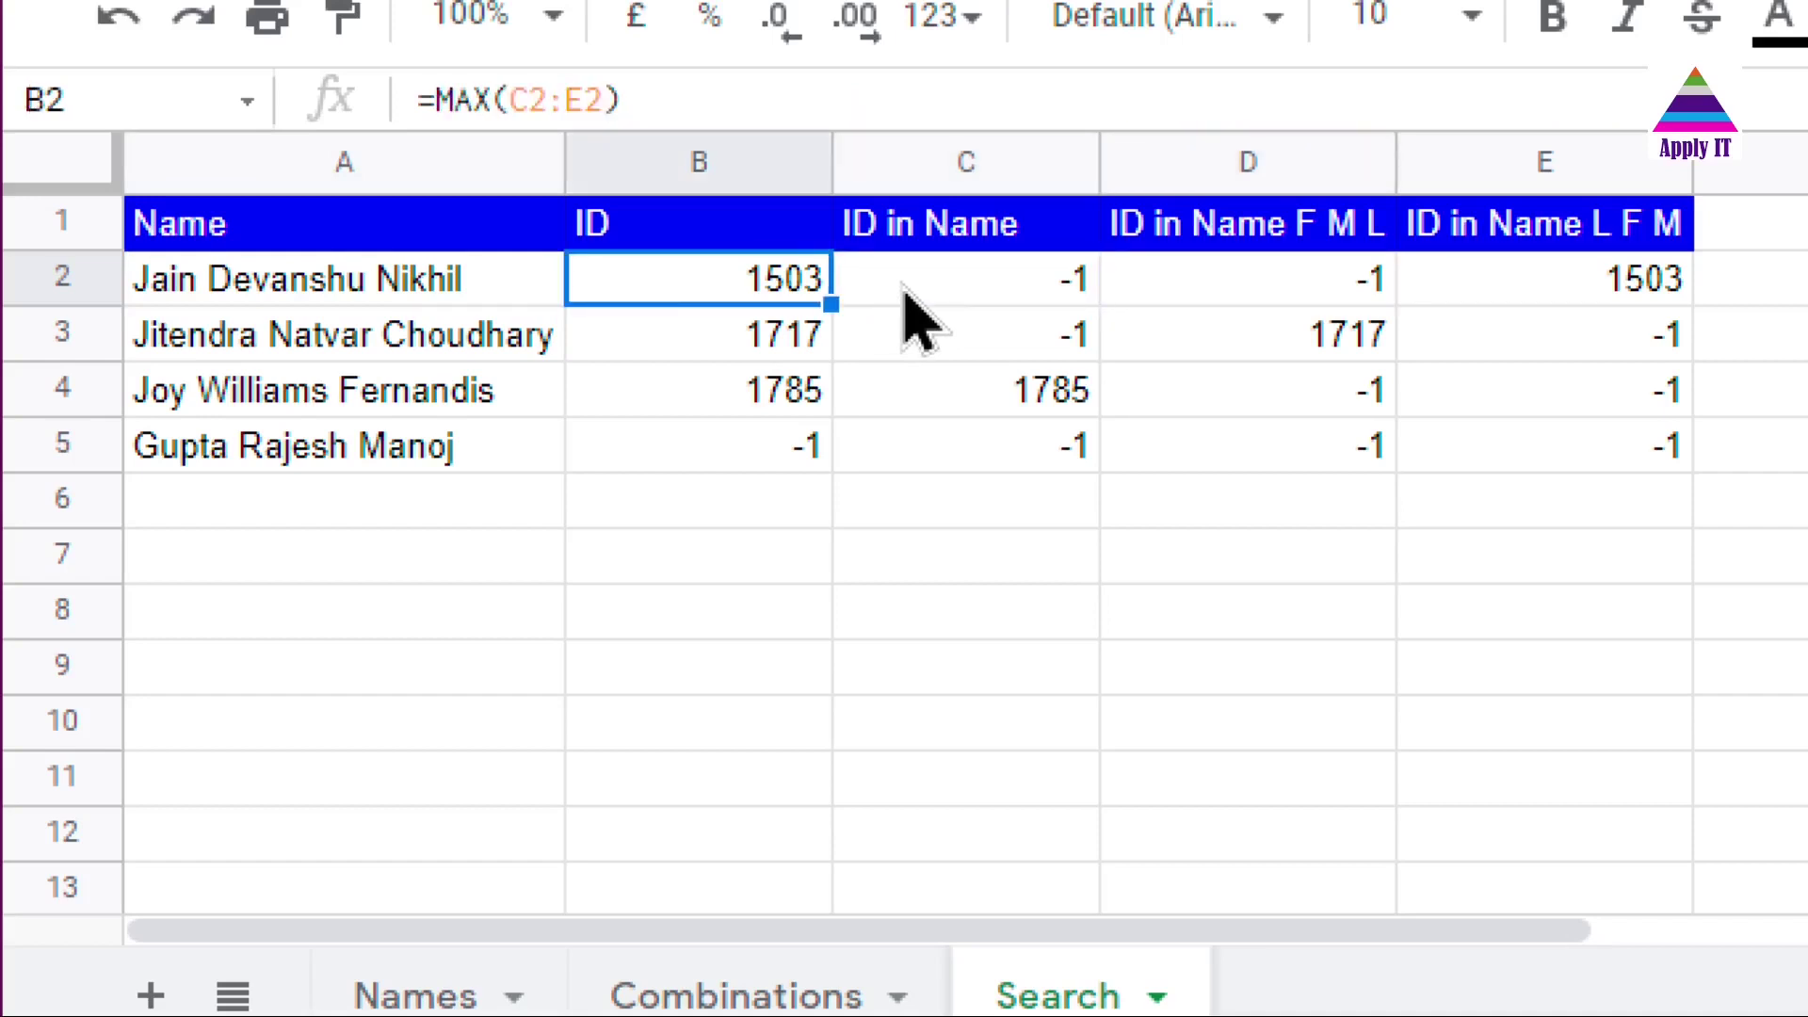
key(Right)
key(shift+Right)
key(shift+Right)
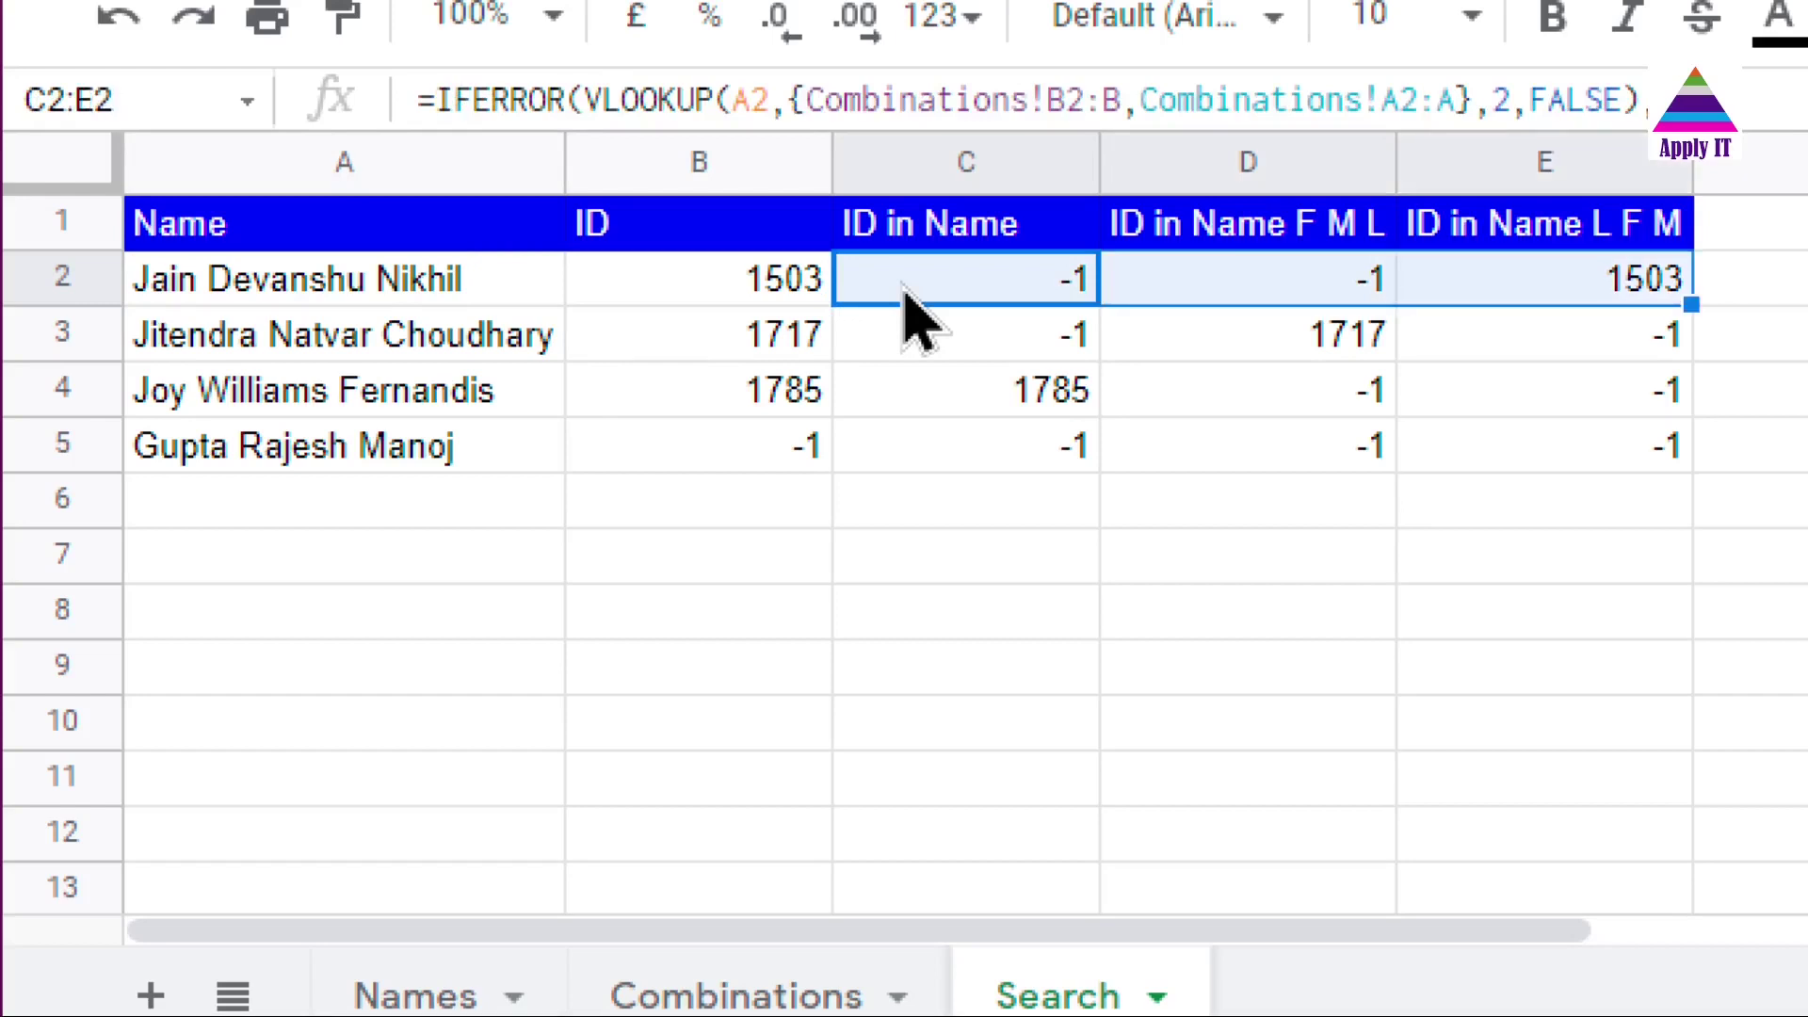
key(Left)
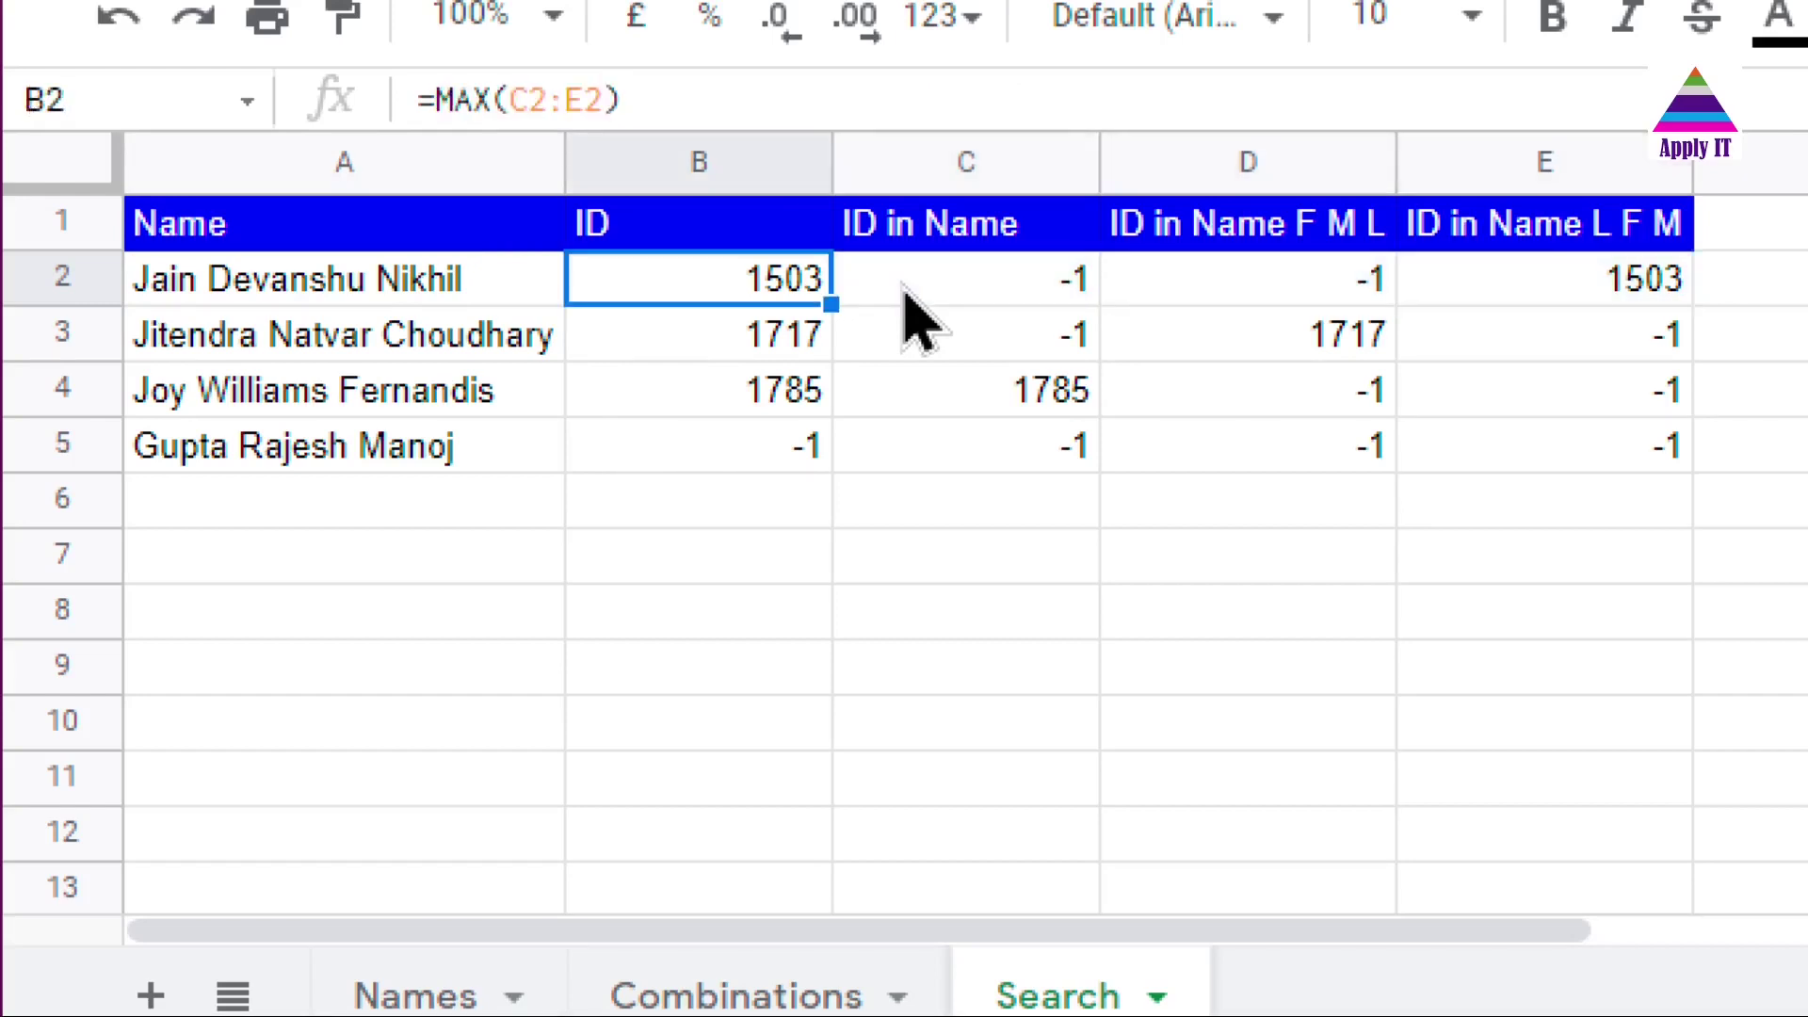
key(Left)
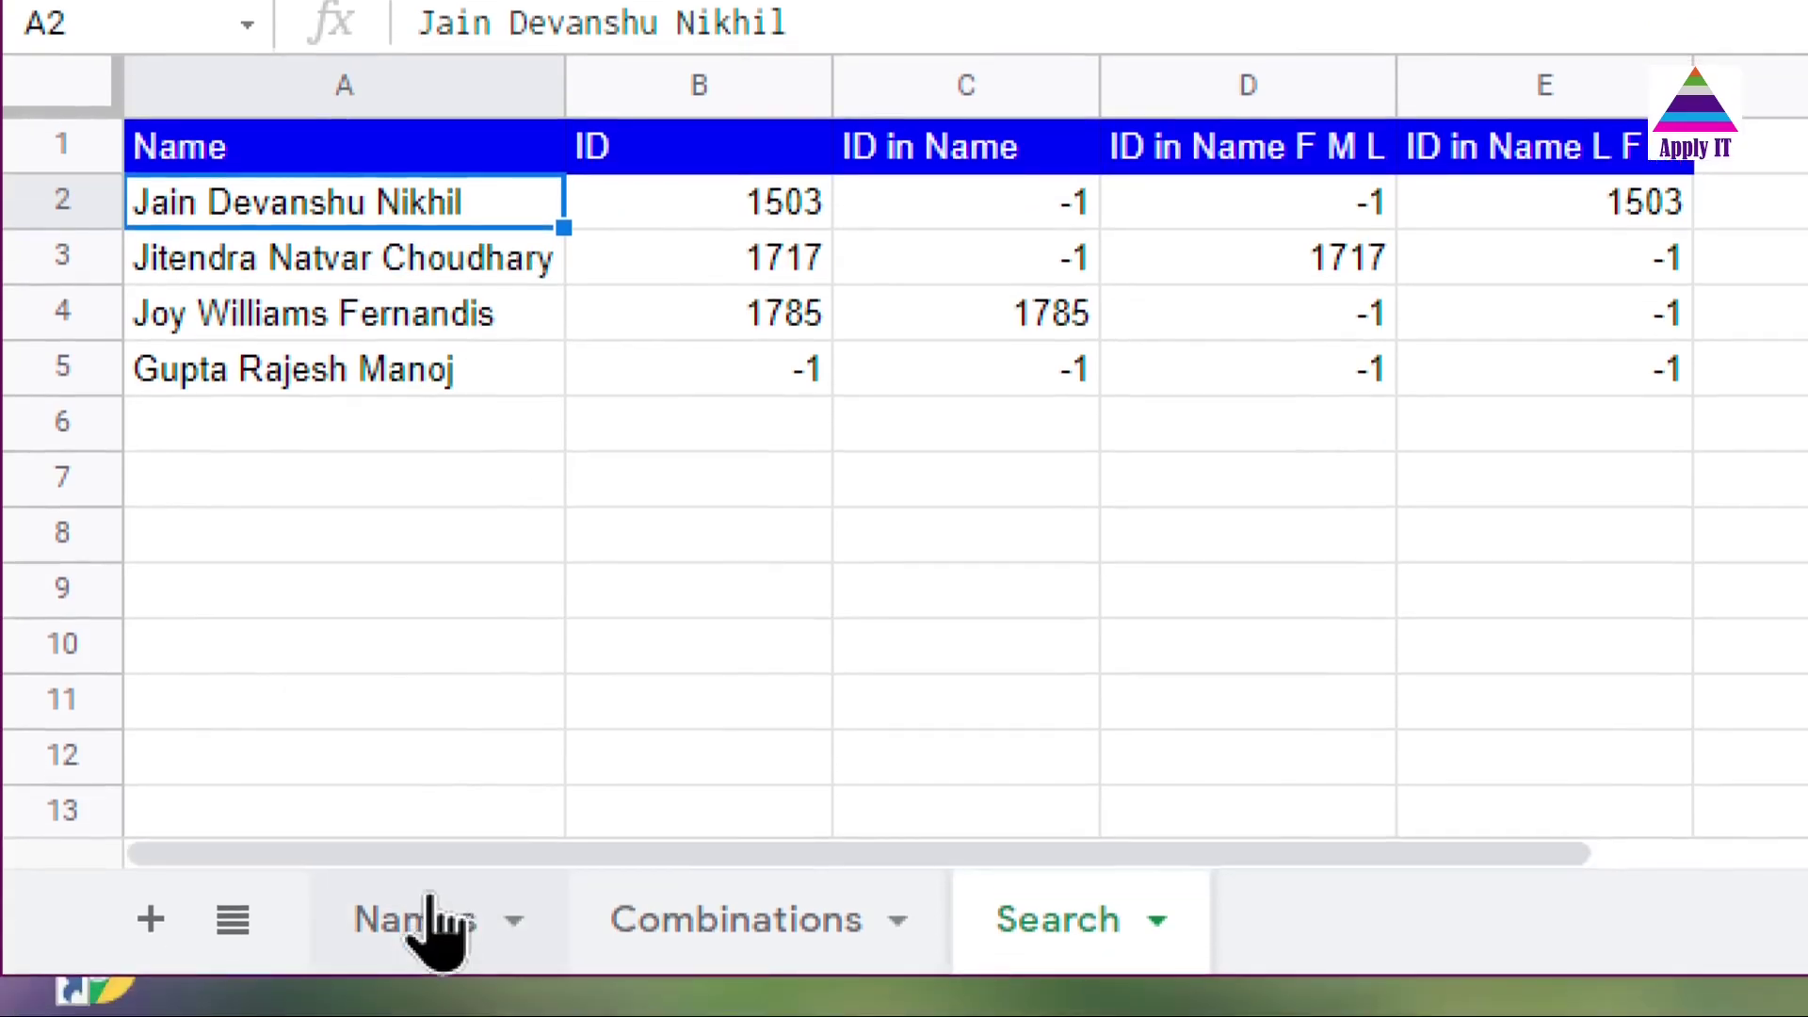
Check the ID in A11 of the Names sheet against the Search result for A2, and return to the Search sheet
click(438, 927)
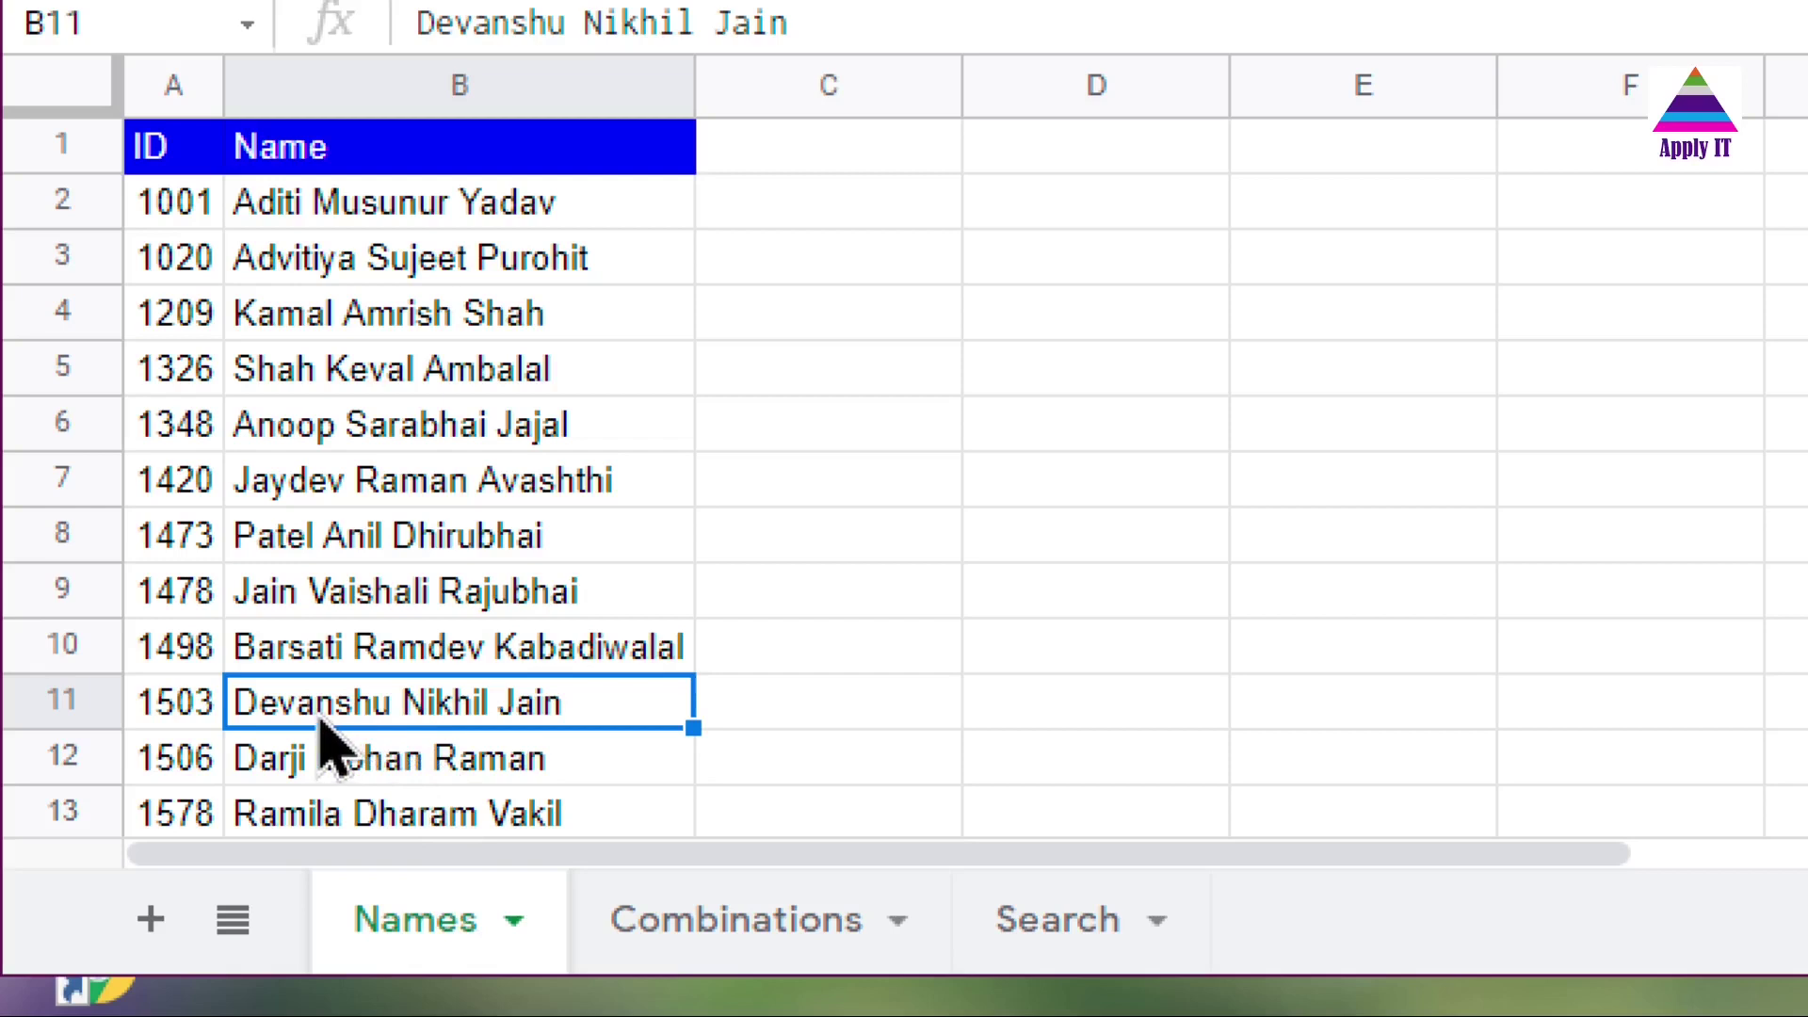
click(199, 720)
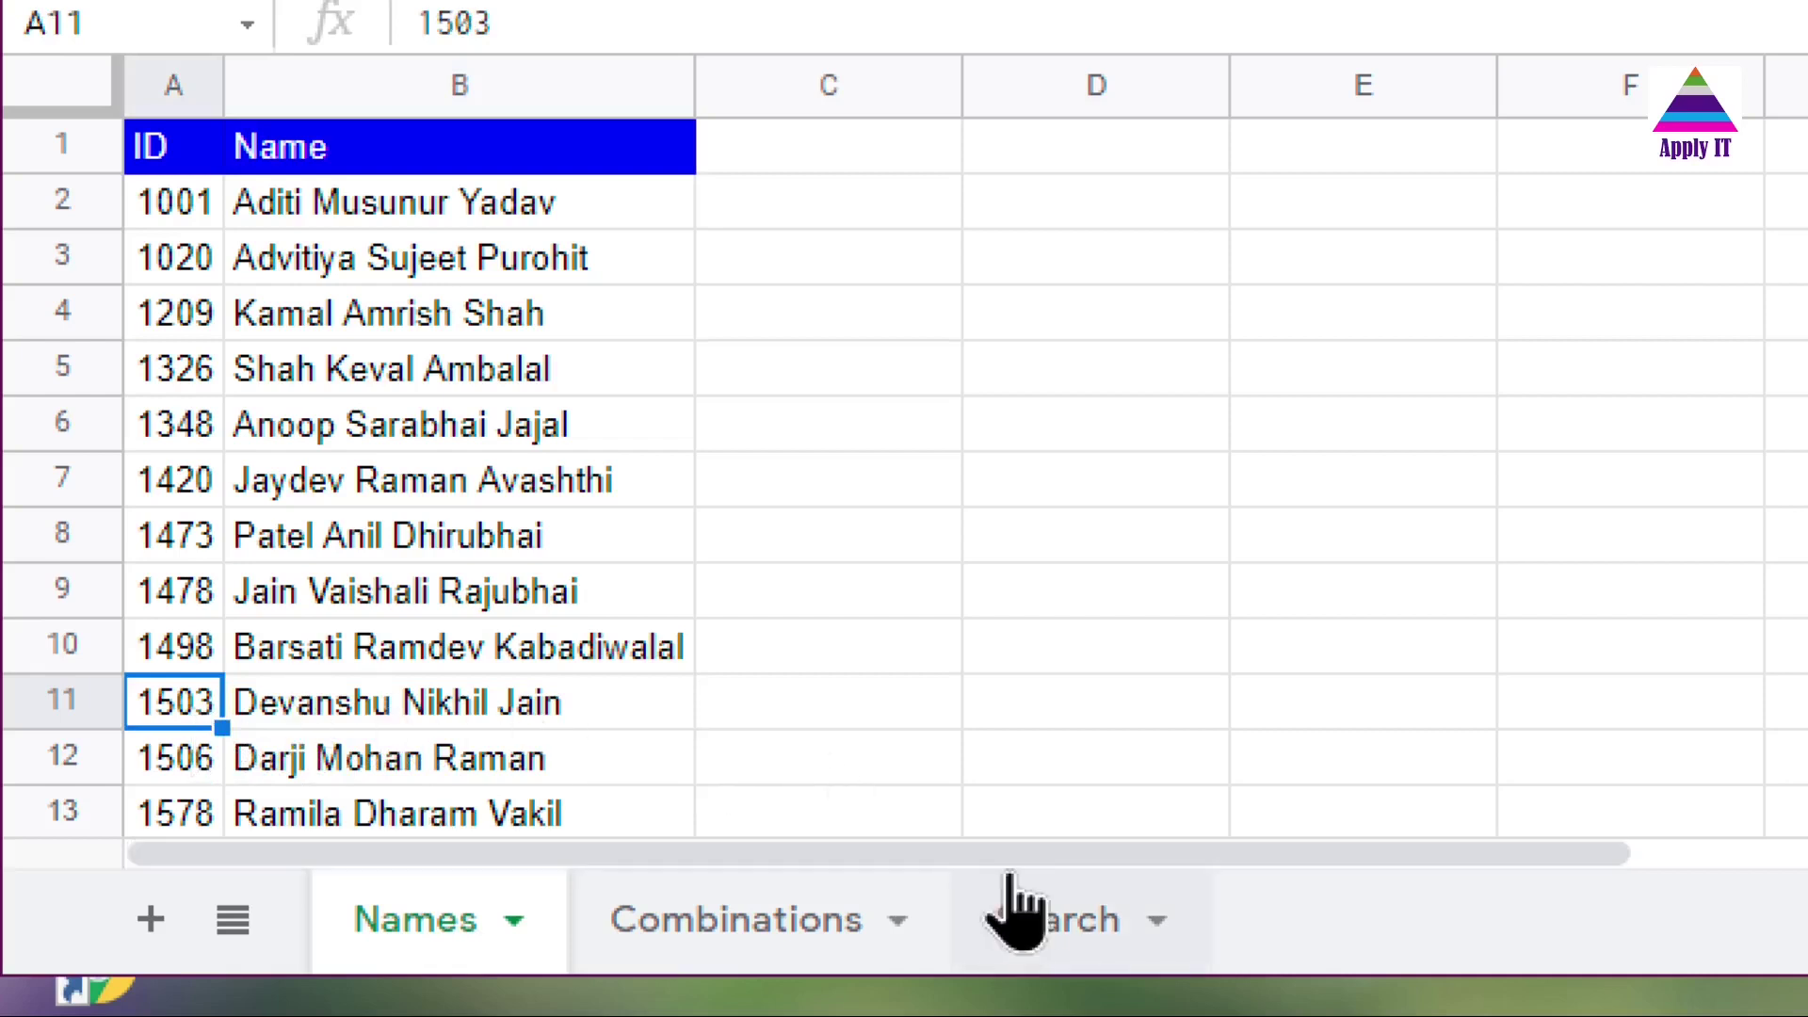
click(1018, 923)
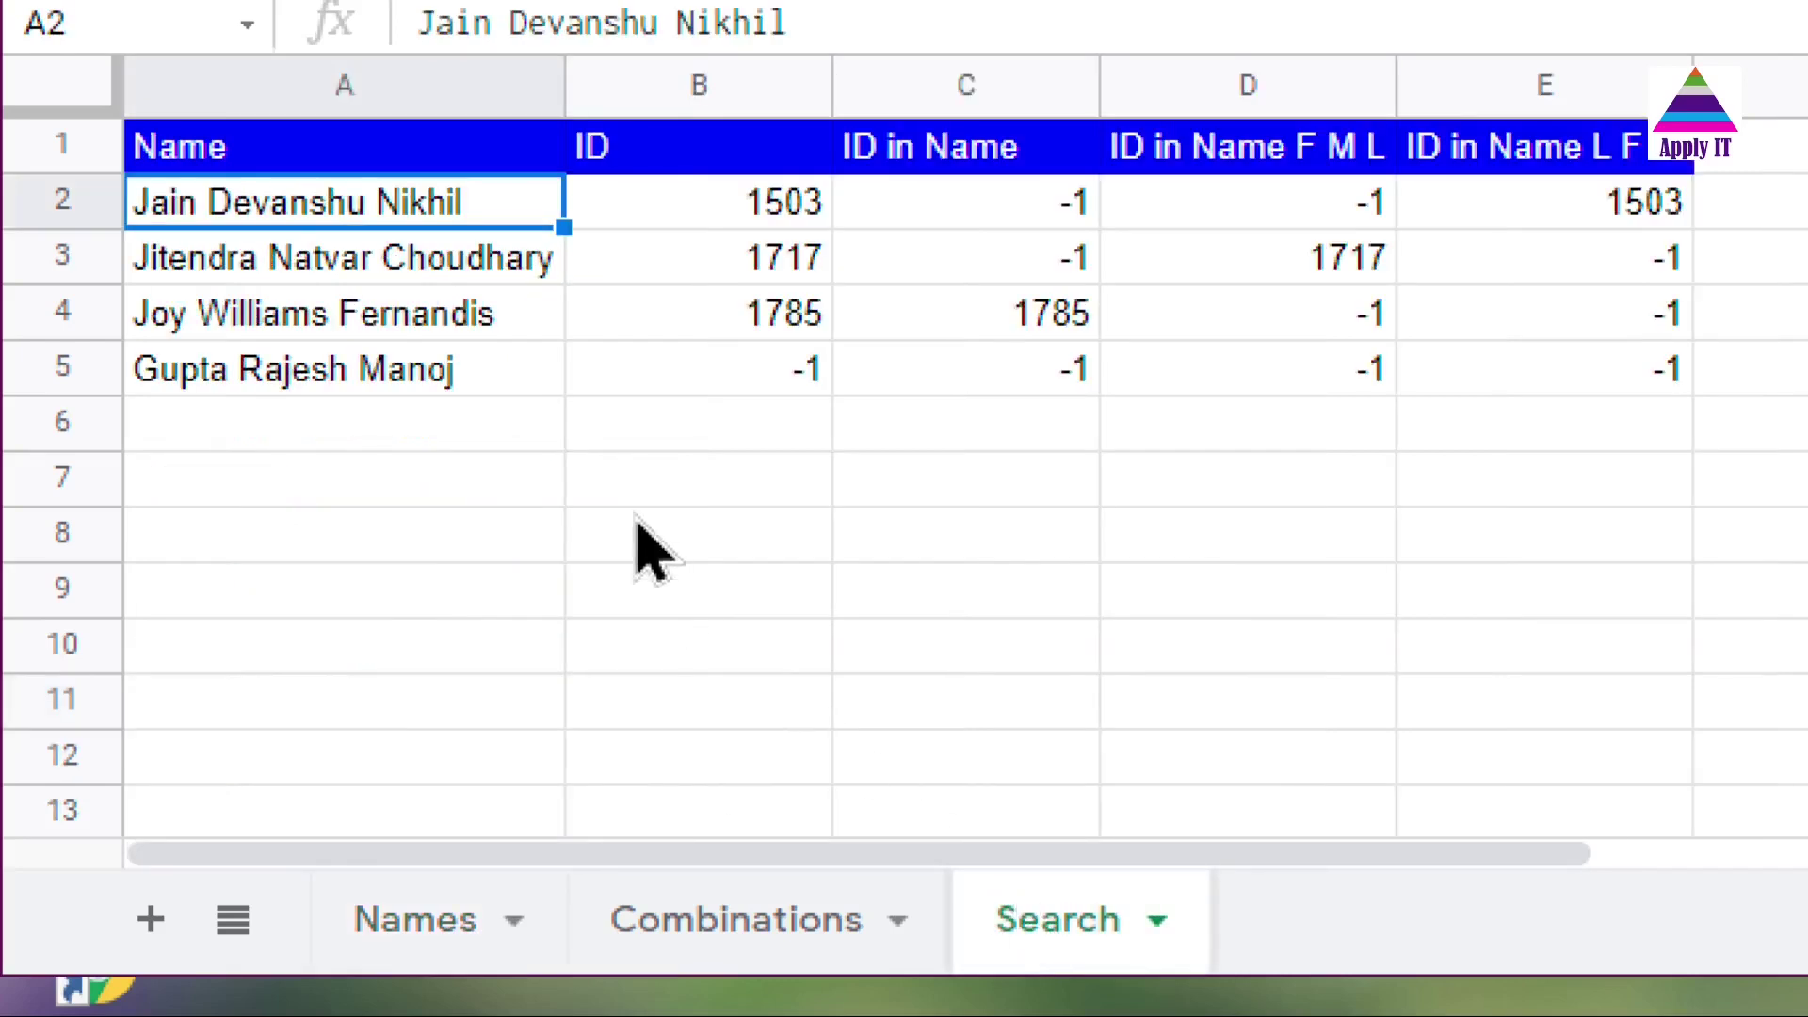
Look up the person from Search cell A3 in the Names sheet, ending on the differently ordered name in B18
click(379, 274)
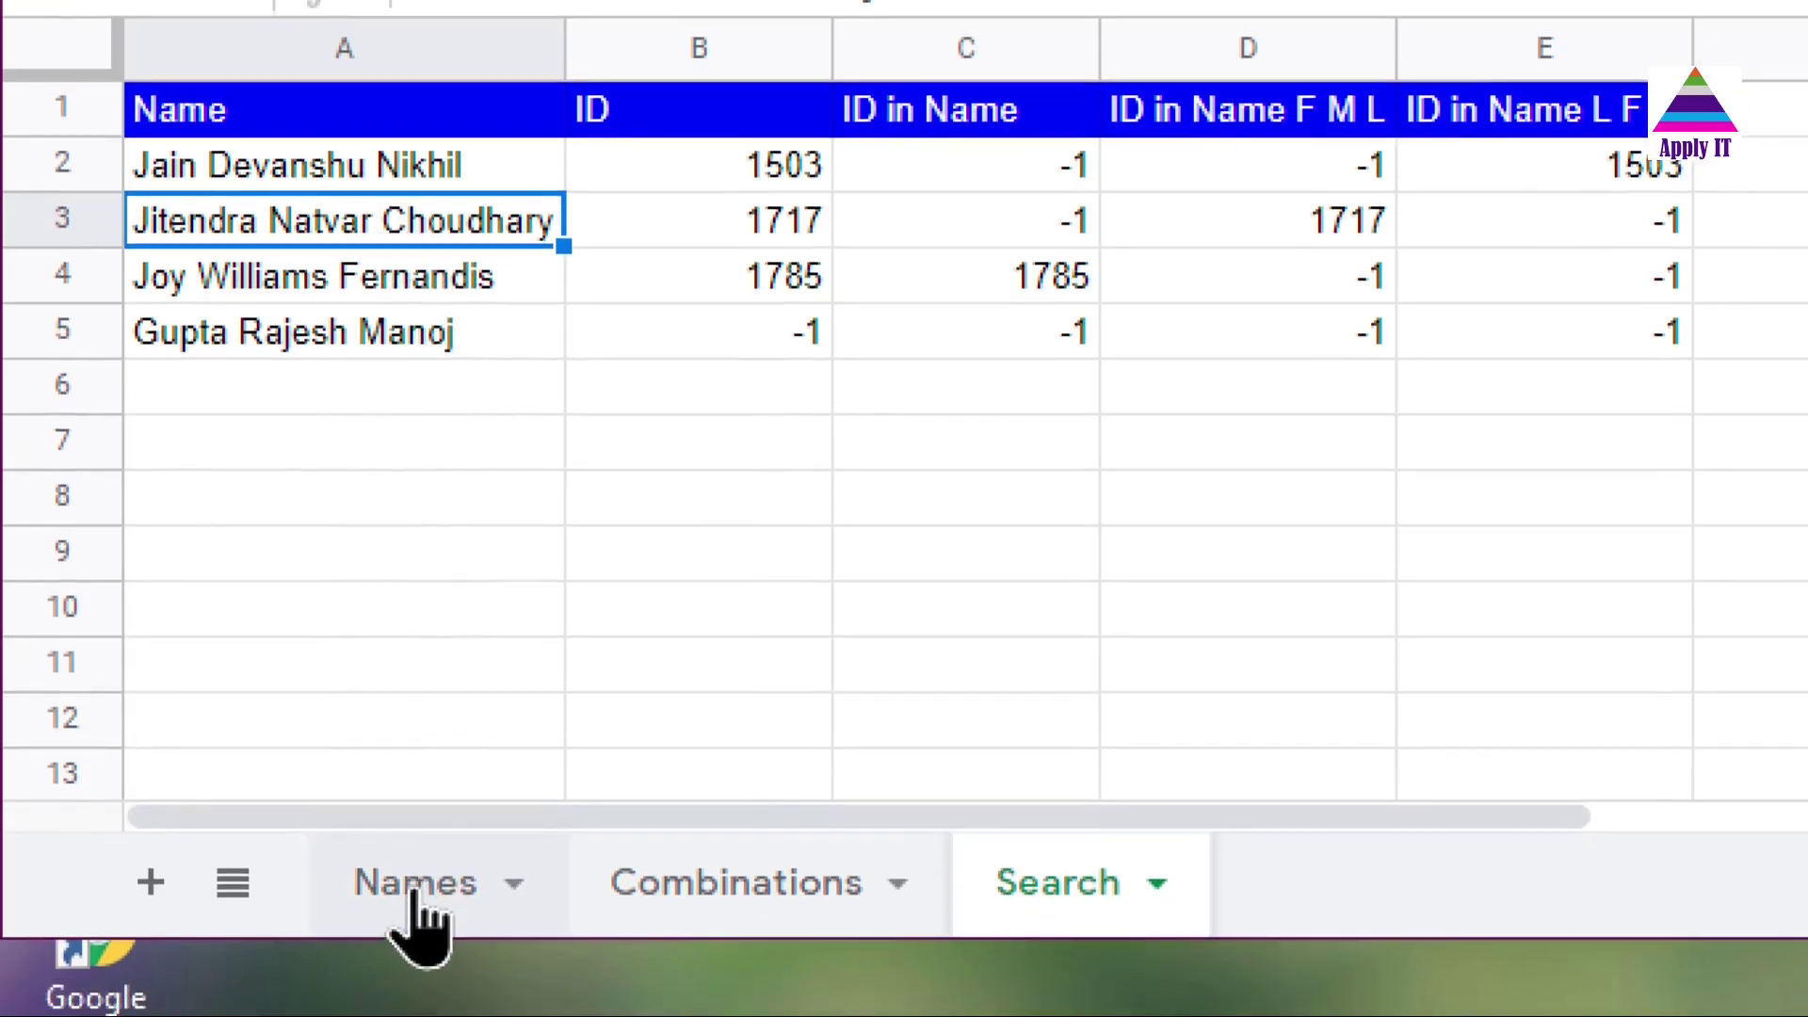
click(417, 899)
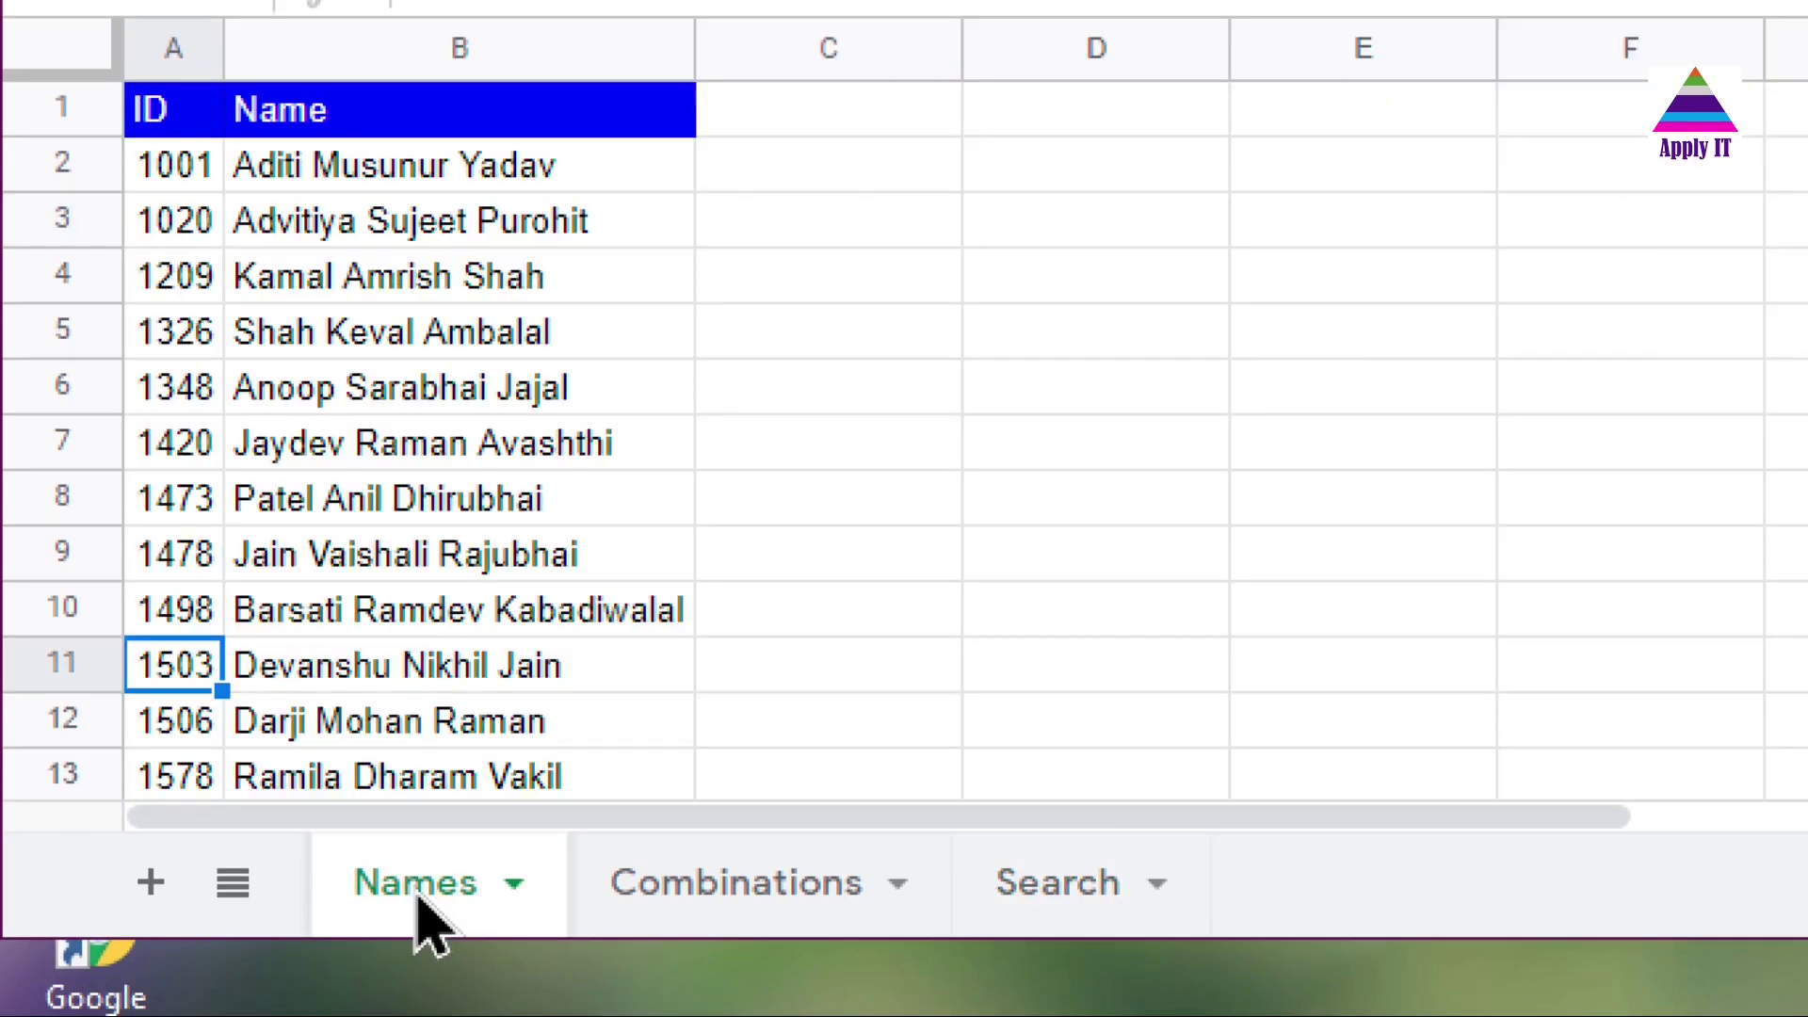
key(Down)
key(Down)
key(Down)
key(Down)
key(Down)
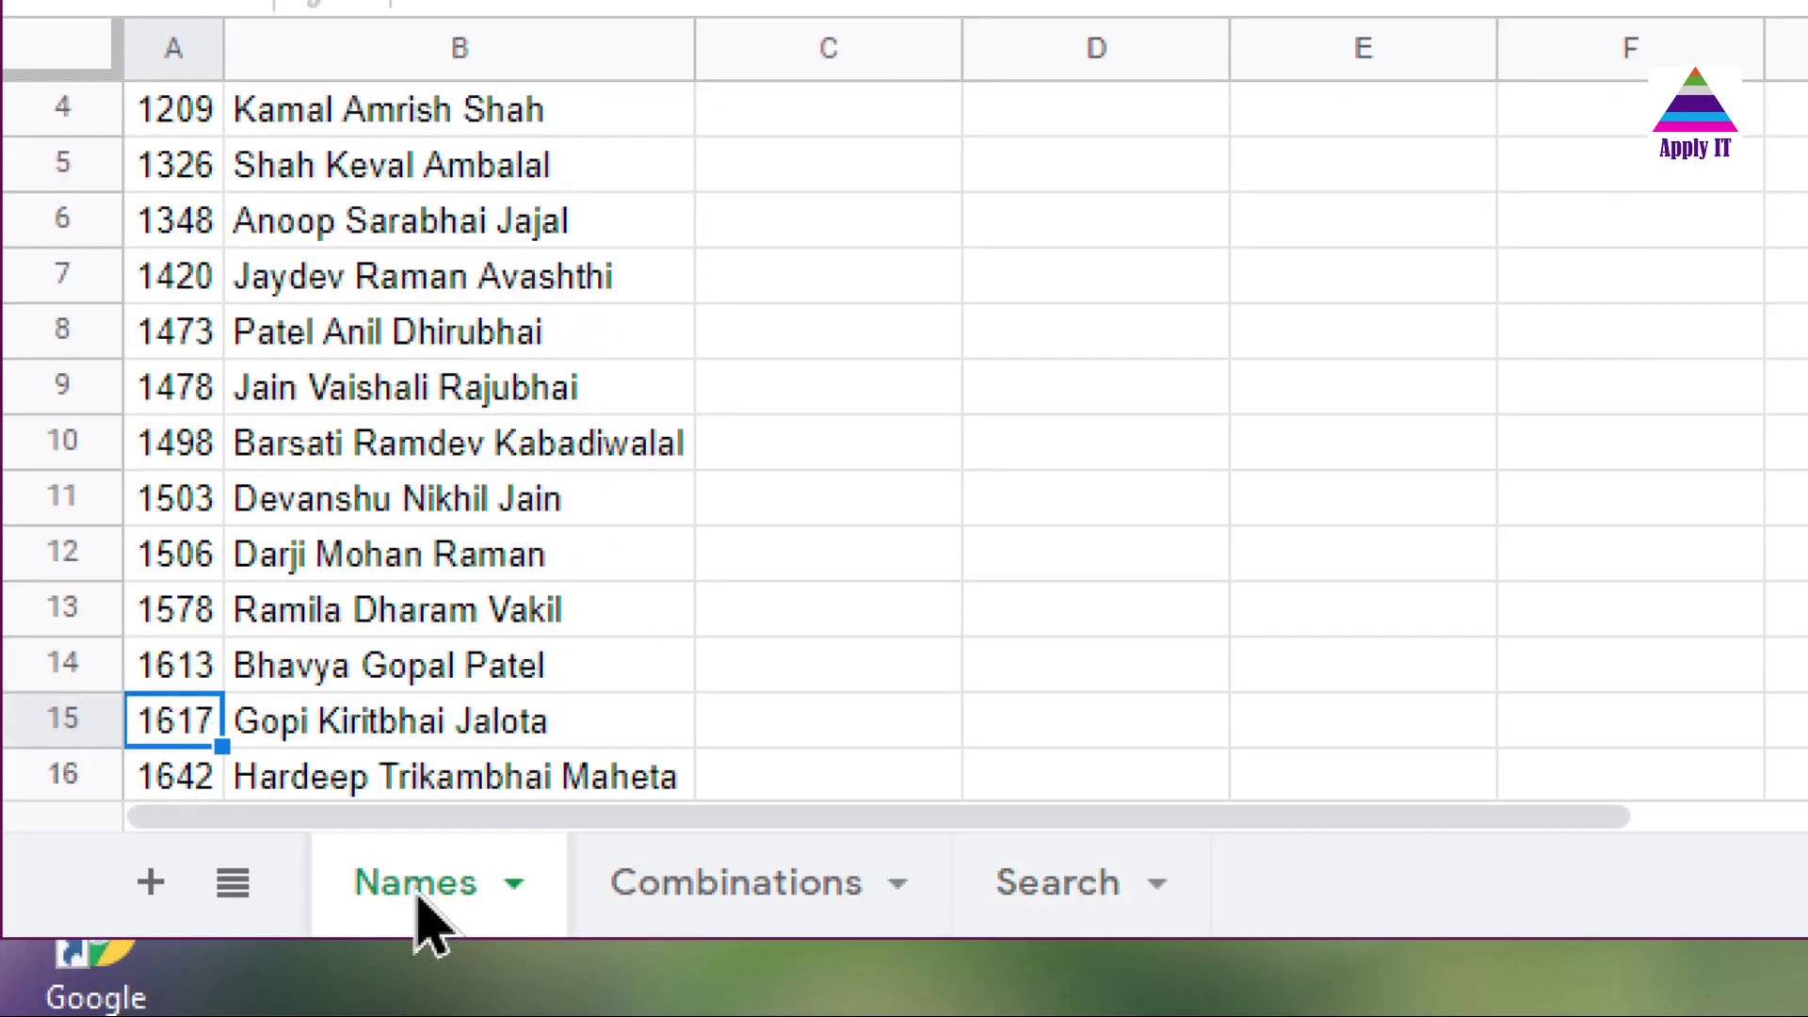
key(Down)
key(Down)
key(Down)
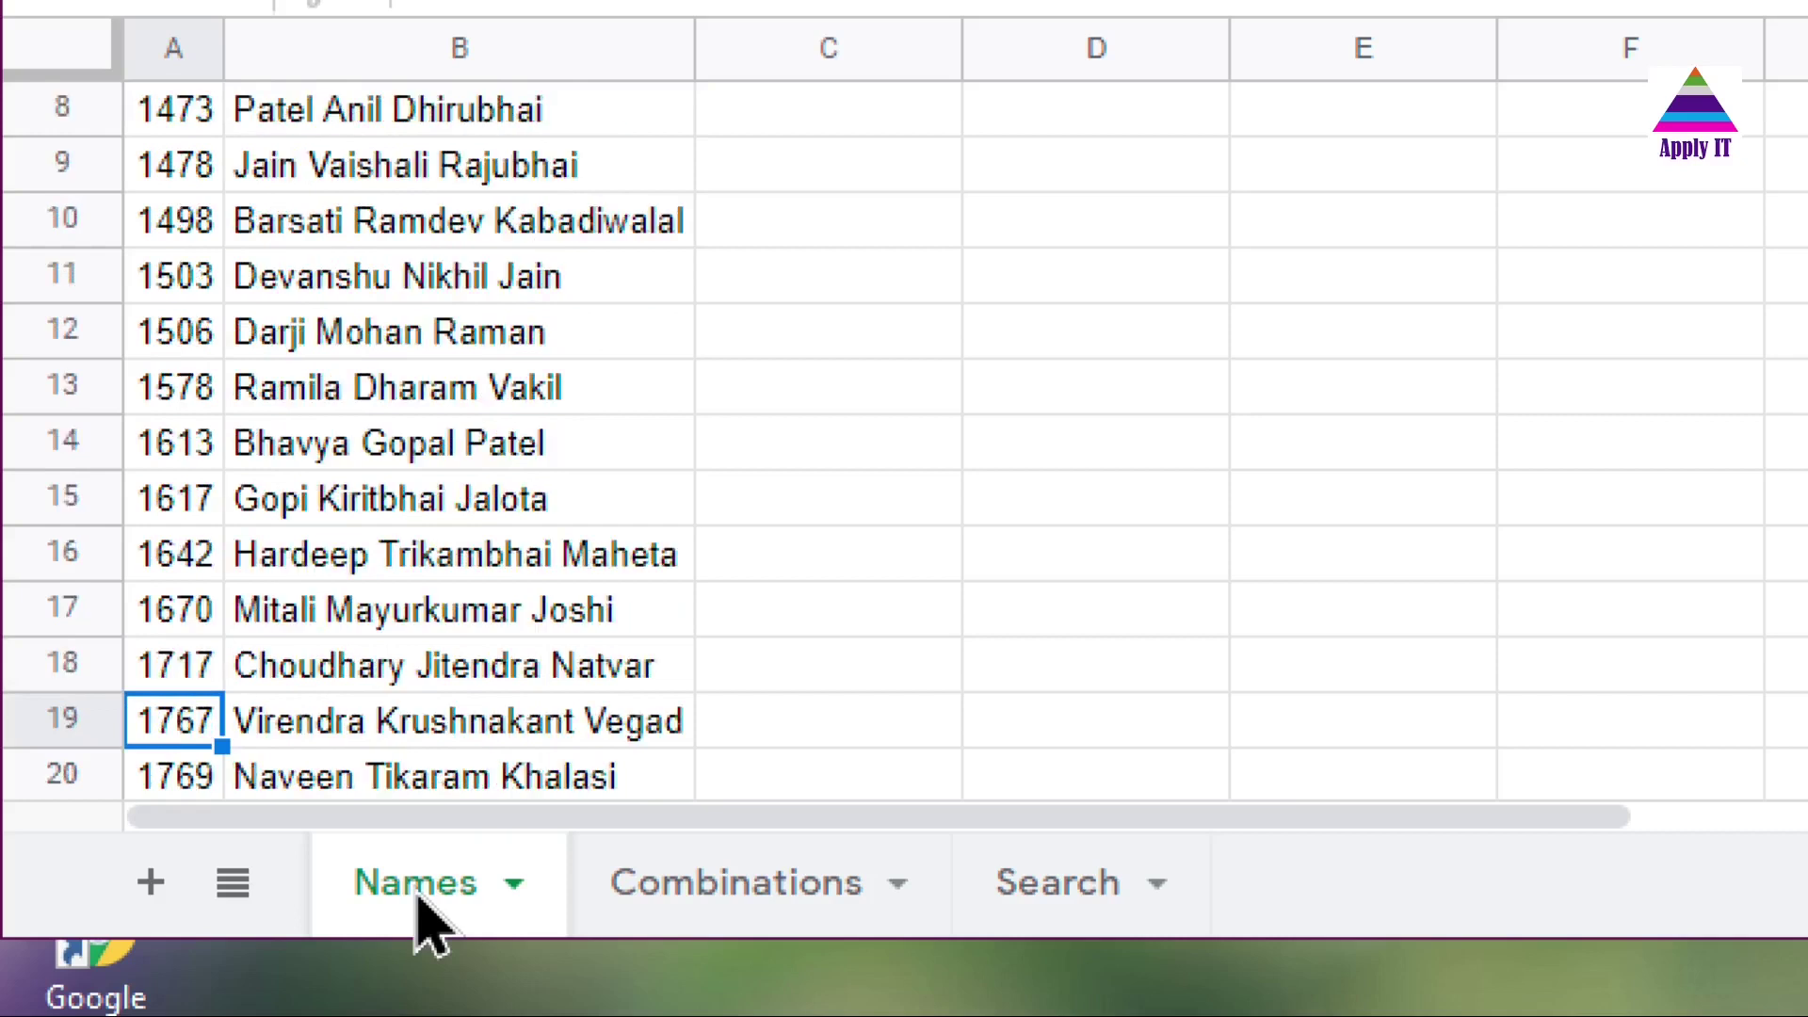
key(Up)
key(Right)
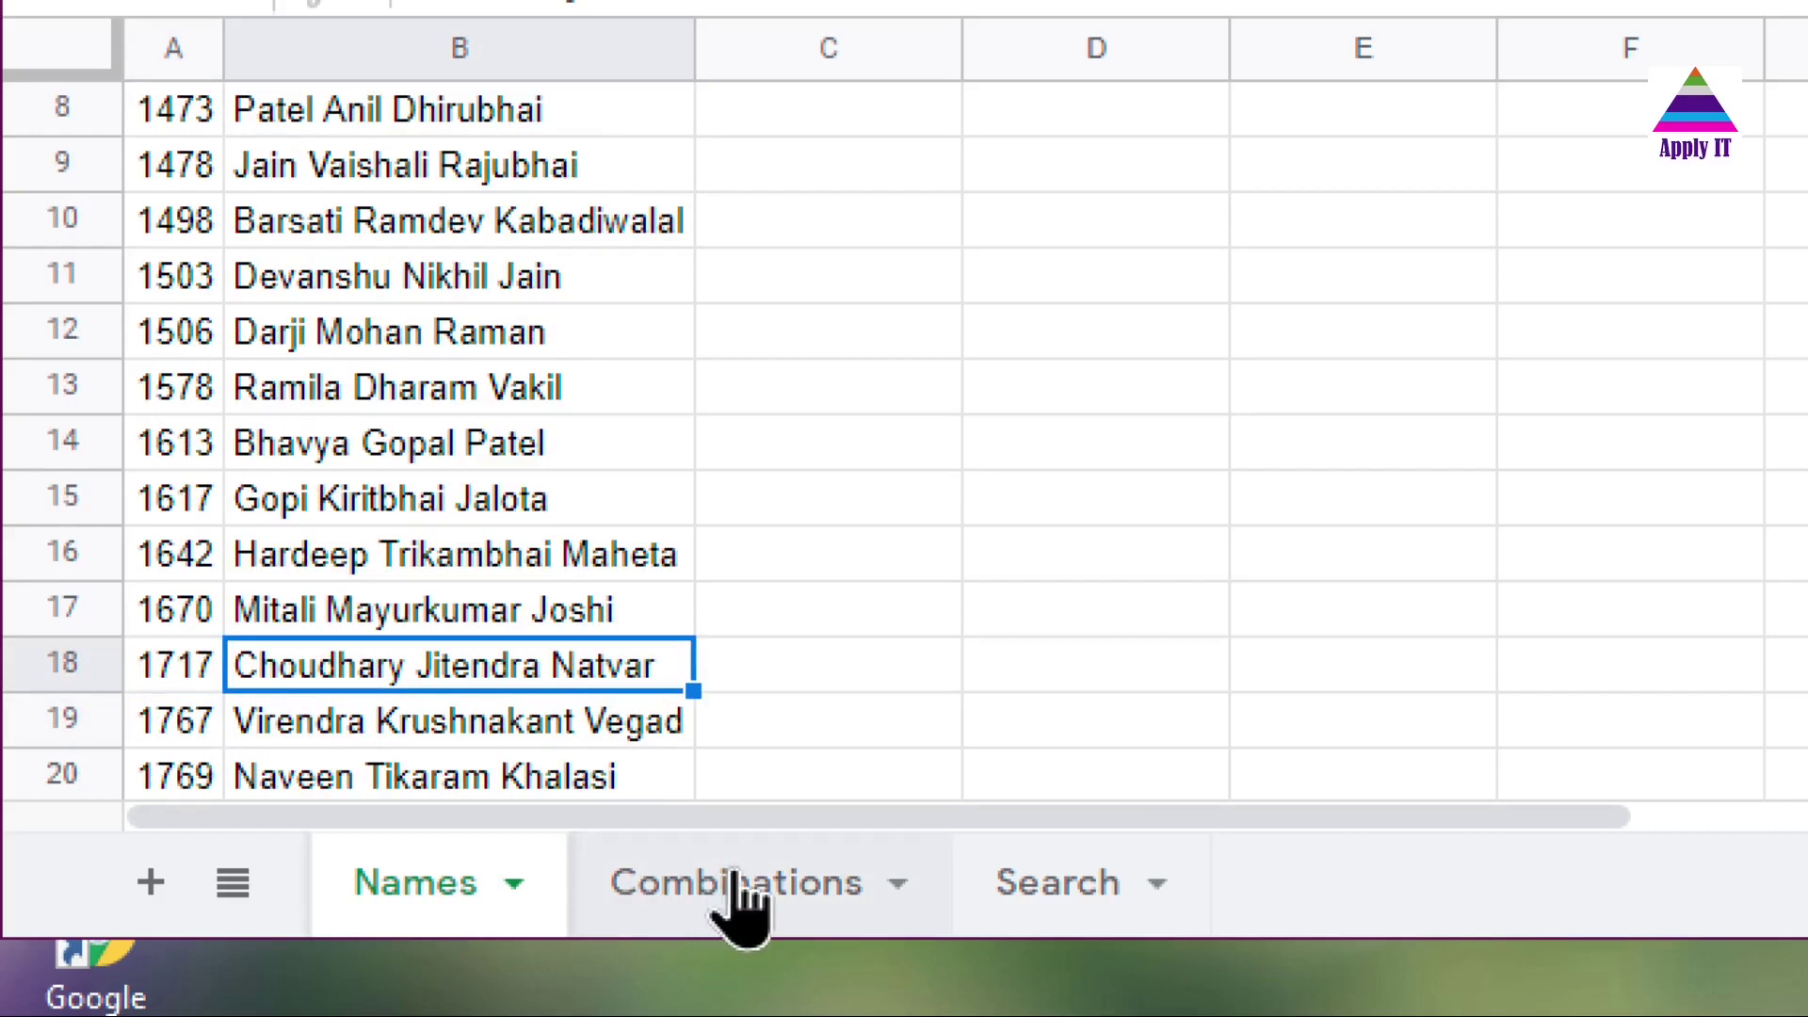
Examine the name-order variants of the same person in row 18 of the Combinations sheet, from column B across
click(739, 899)
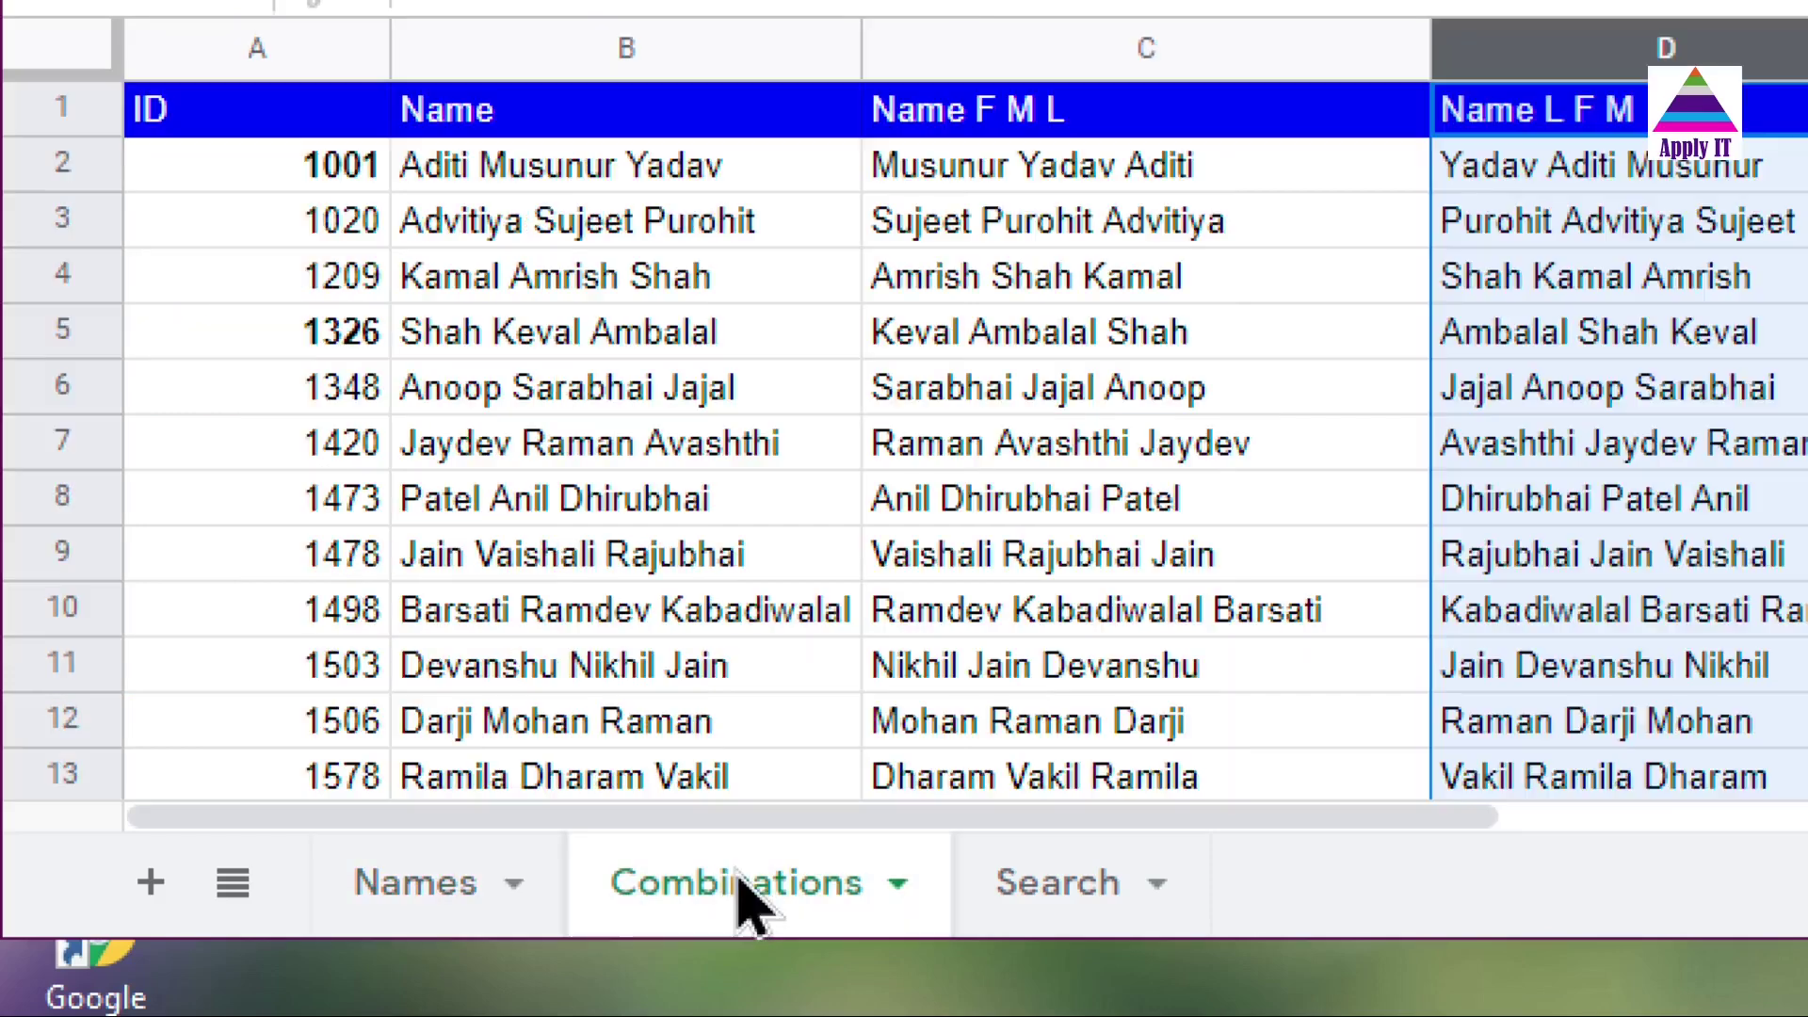
click(1006, 610)
key(Down)
key(Down)
key(Down)
key(Down)
key(Down)
key(Down)
key(Down)
key(Down)
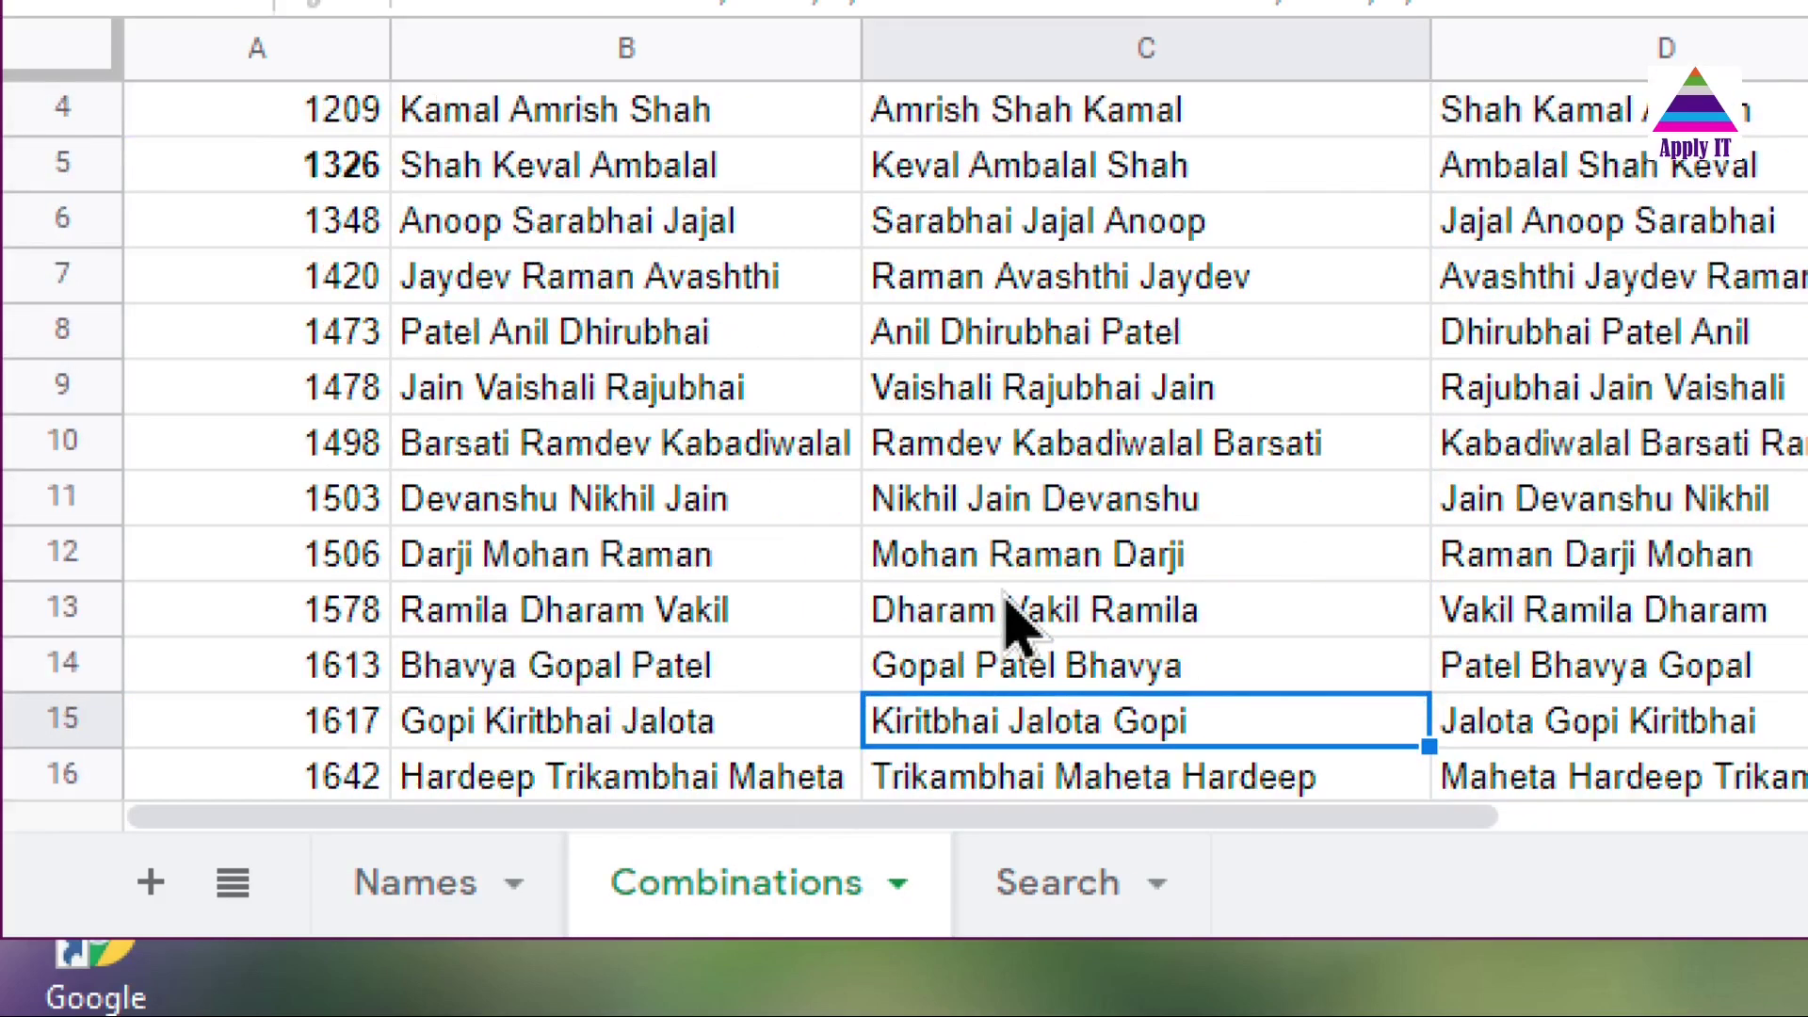
key(Left)
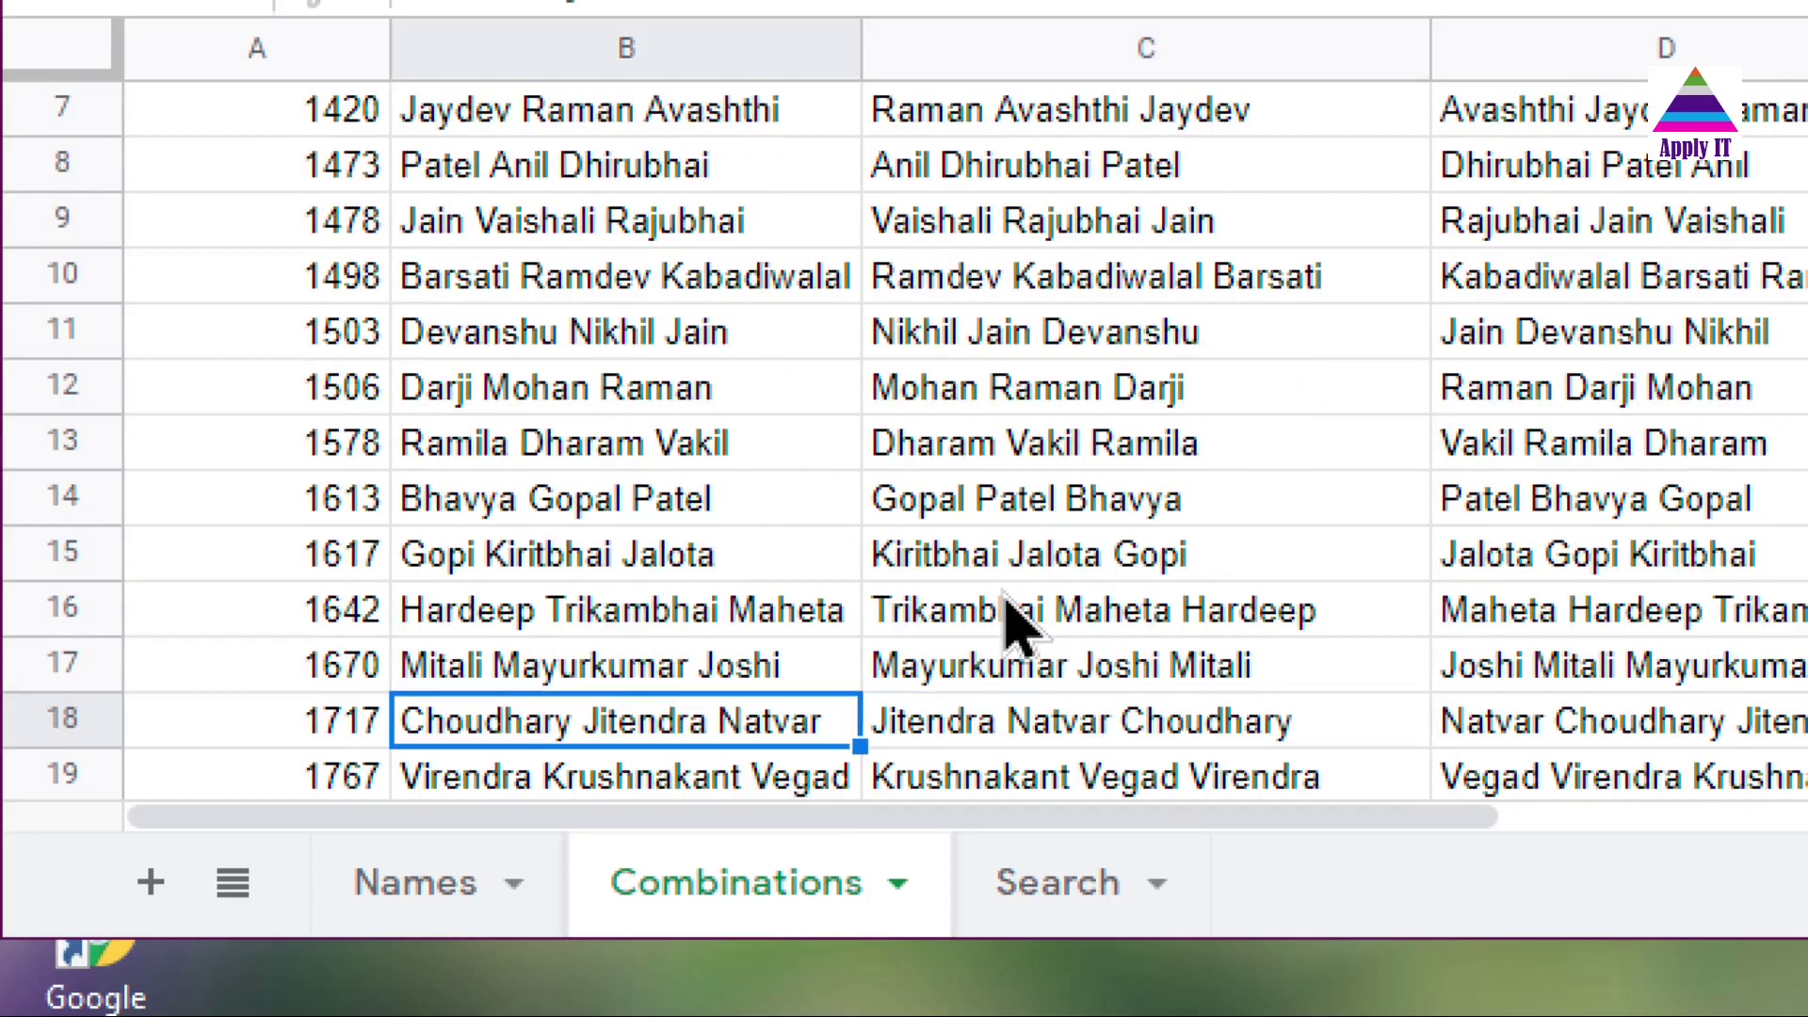
key(ctrl+shift+Right)
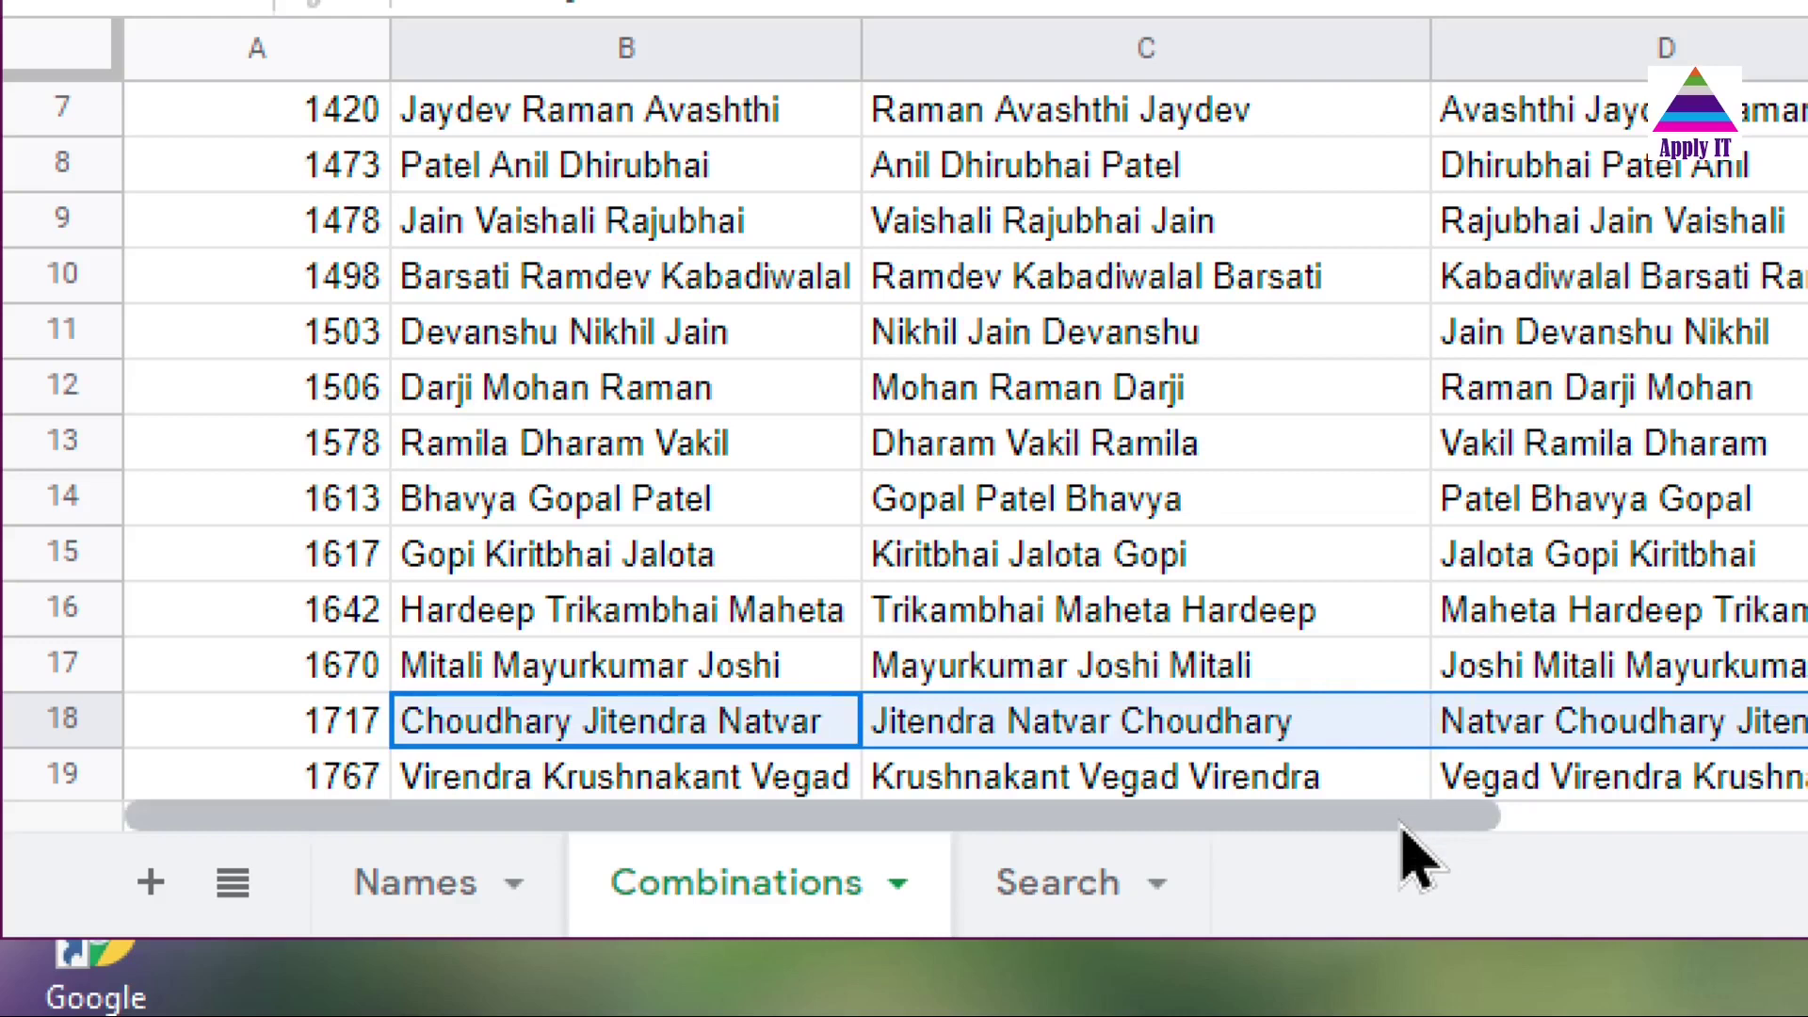
drag(1403, 829, 1455, 859)
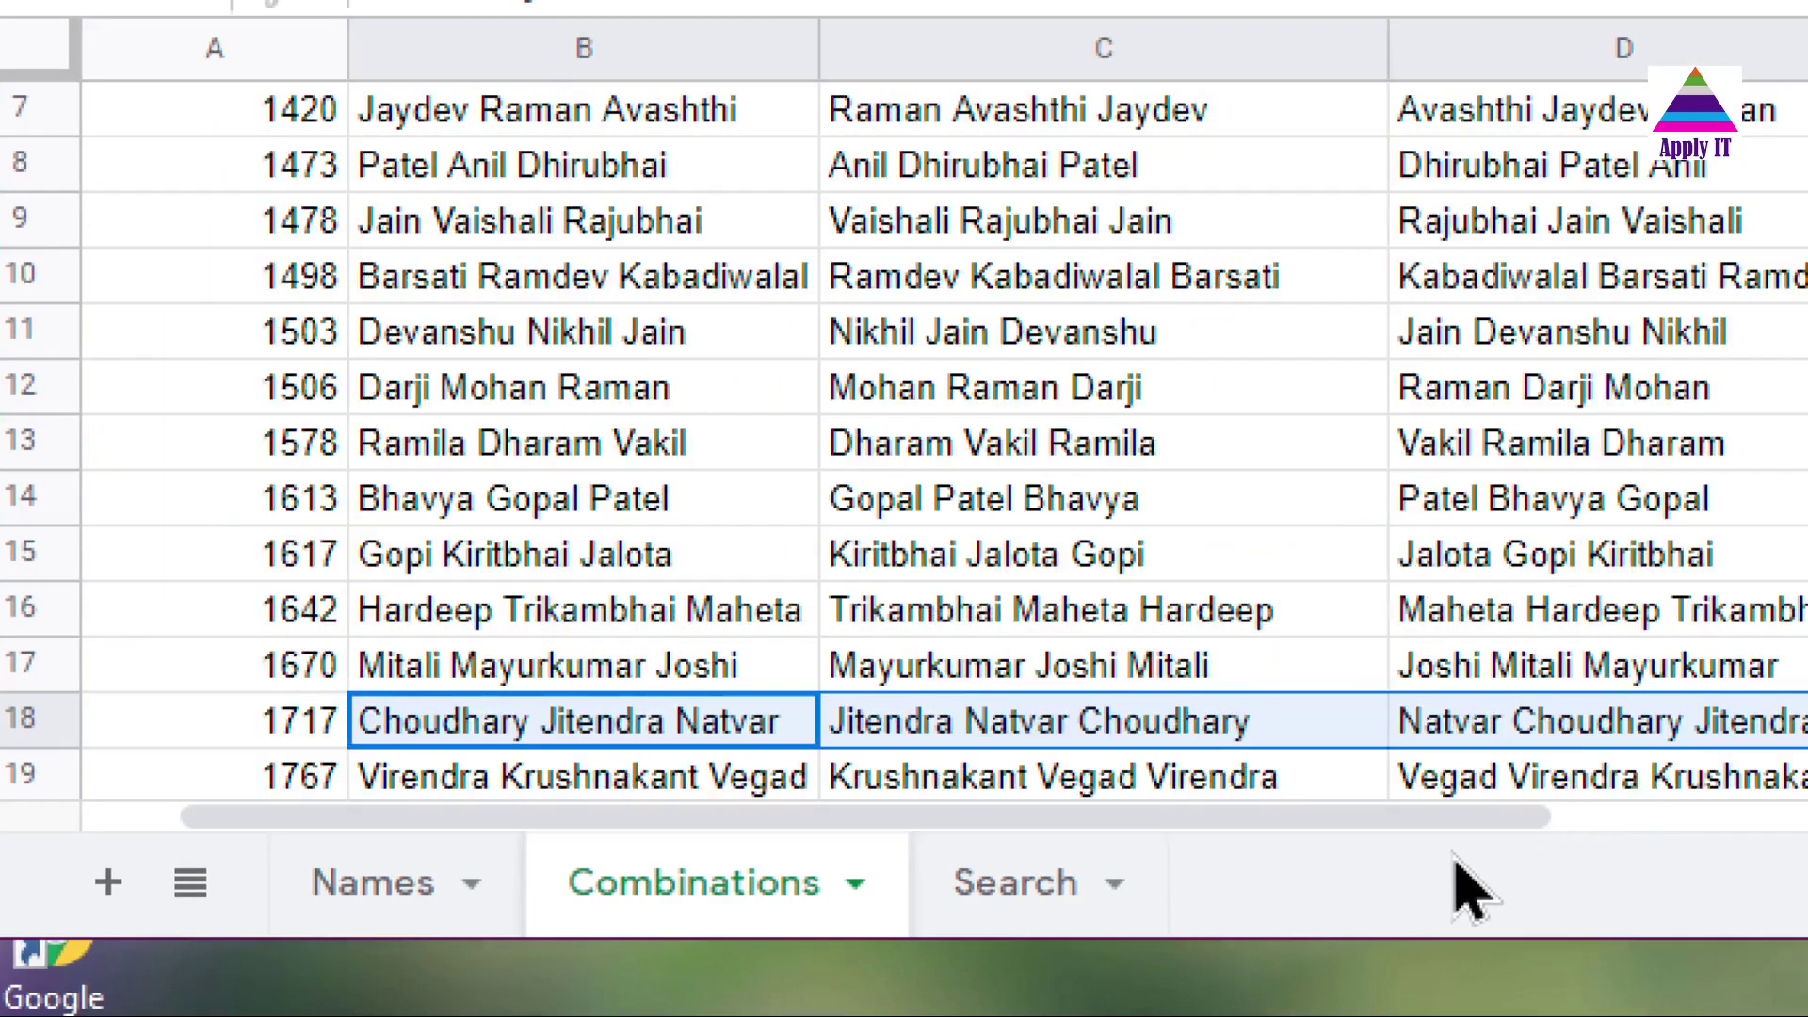
Return to the Search sheet and check the name in A5 against the lookup results in C5:E5 and B5's MAX formula
click(1026, 895)
key(Down)
key(Down)
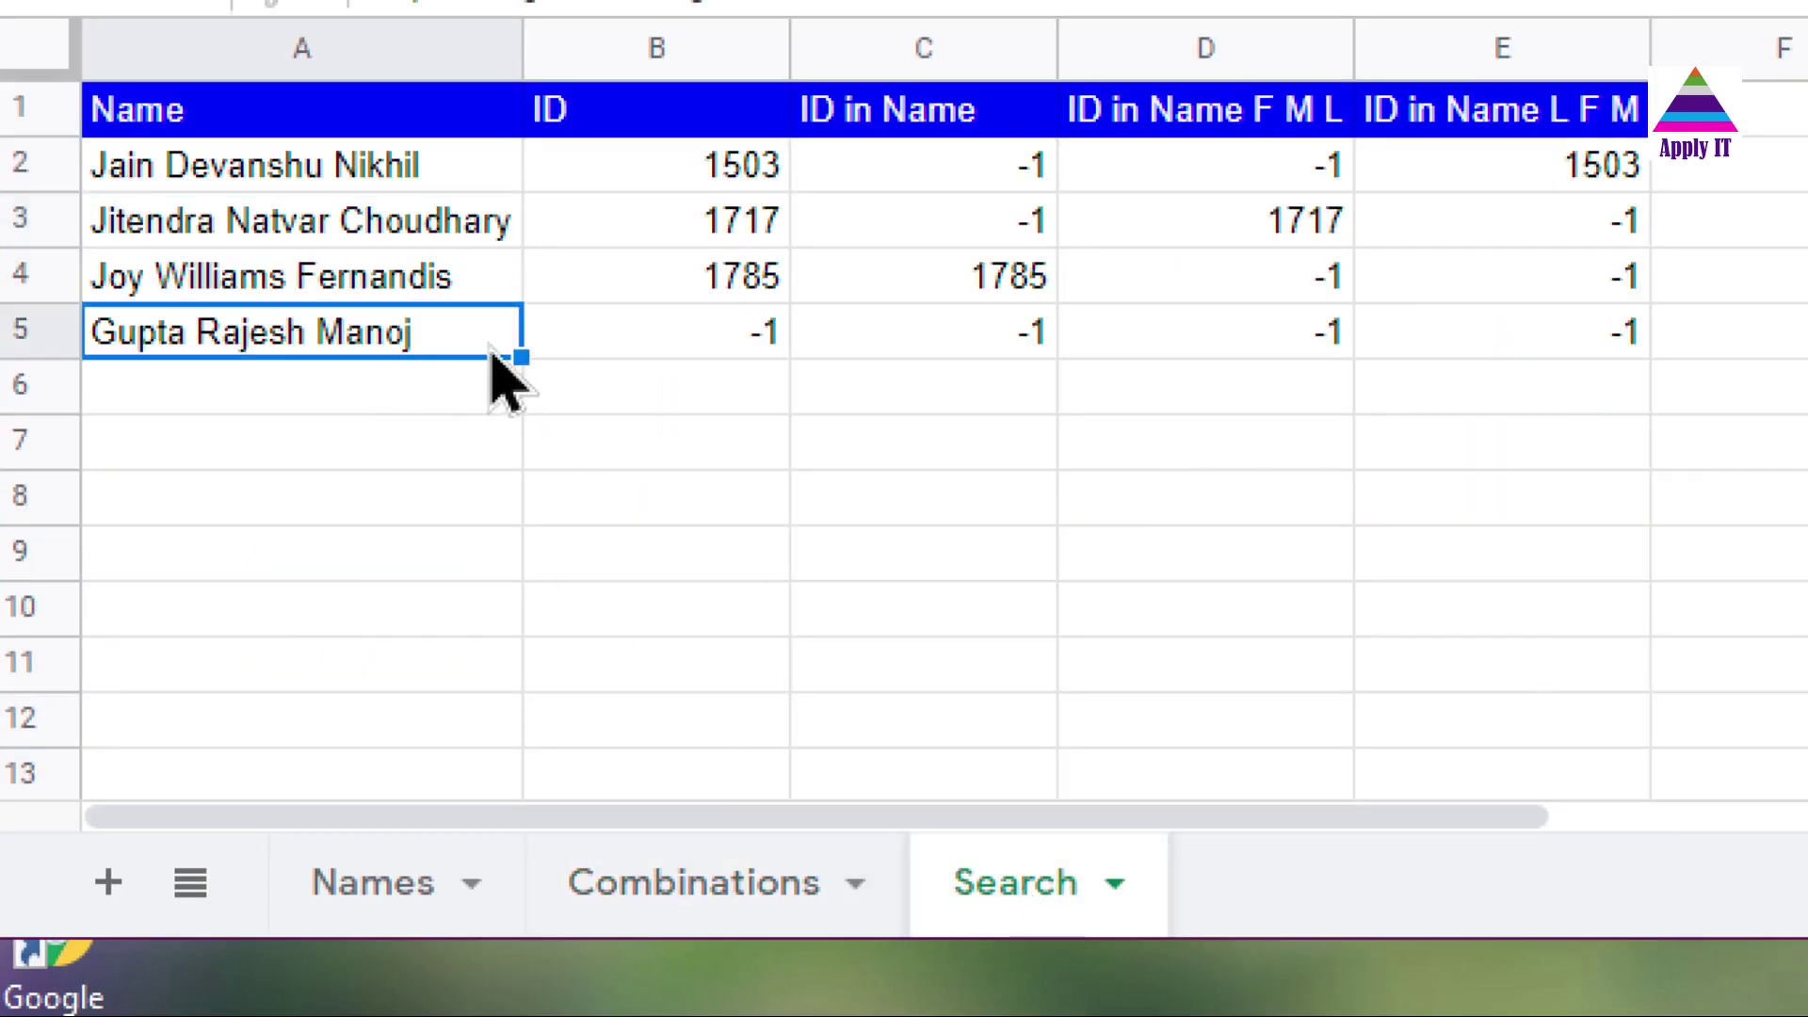
click(989, 346)
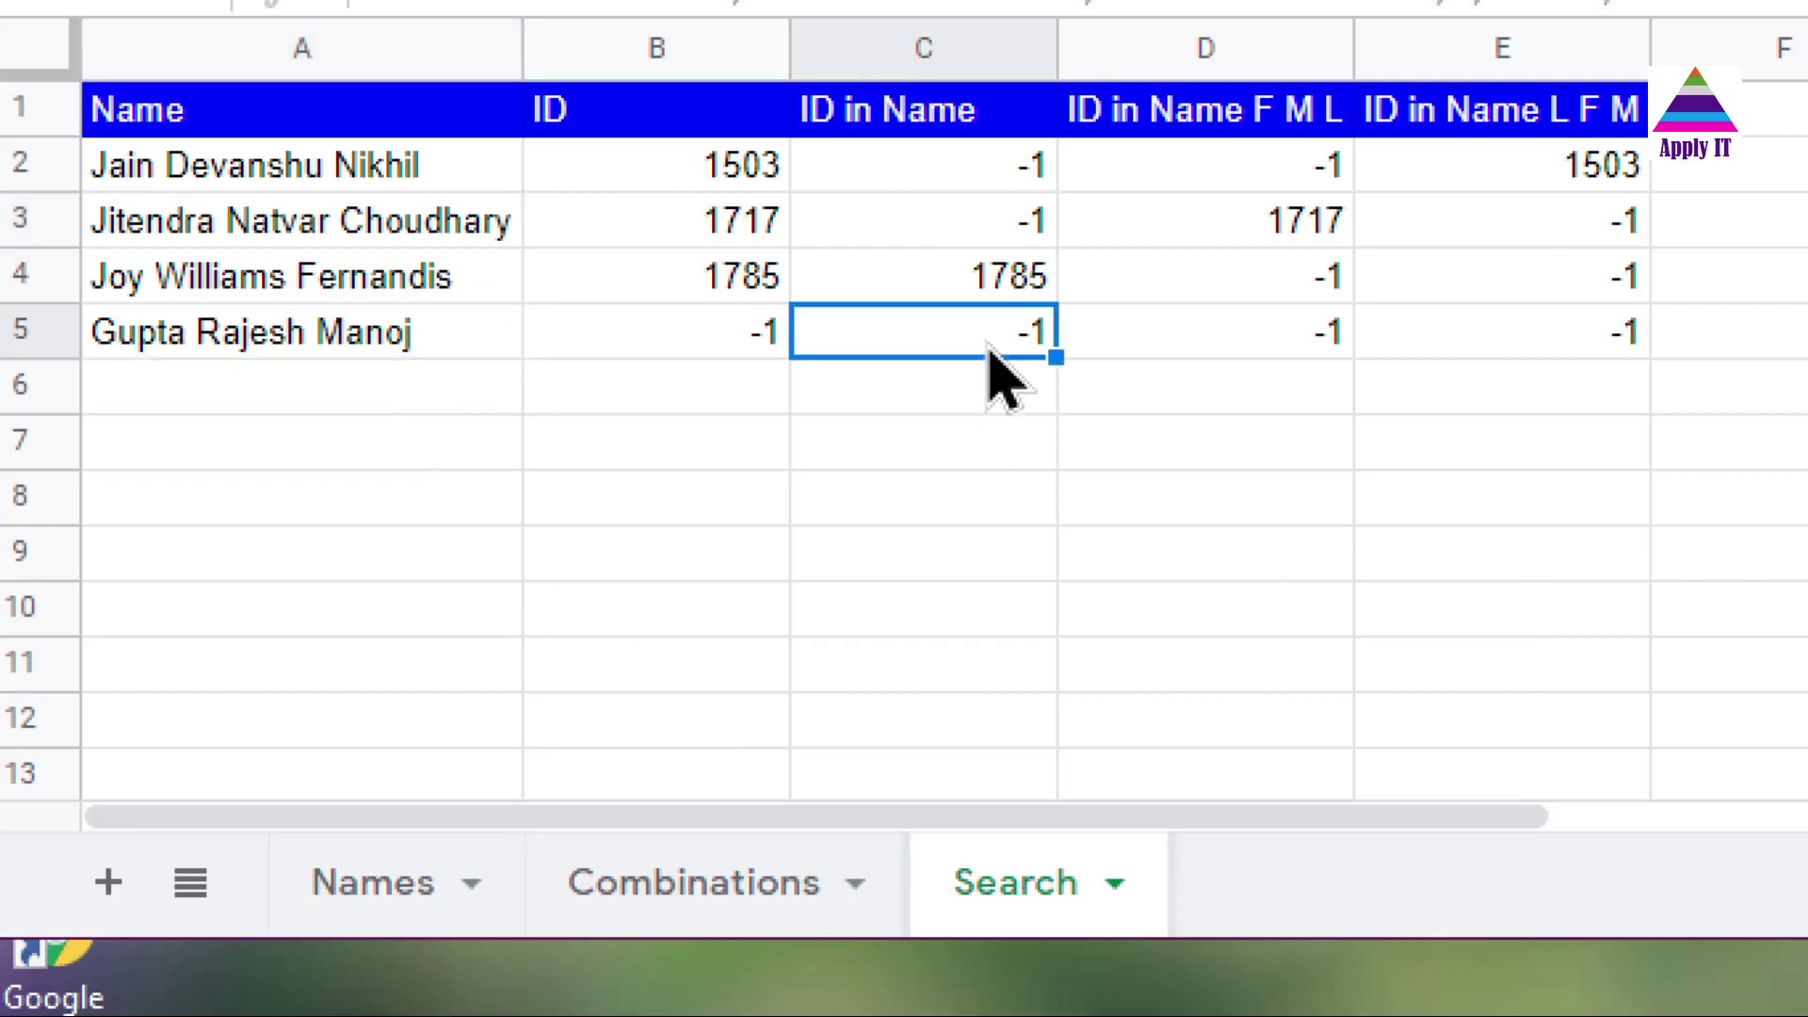
key(Right)
key(Right)
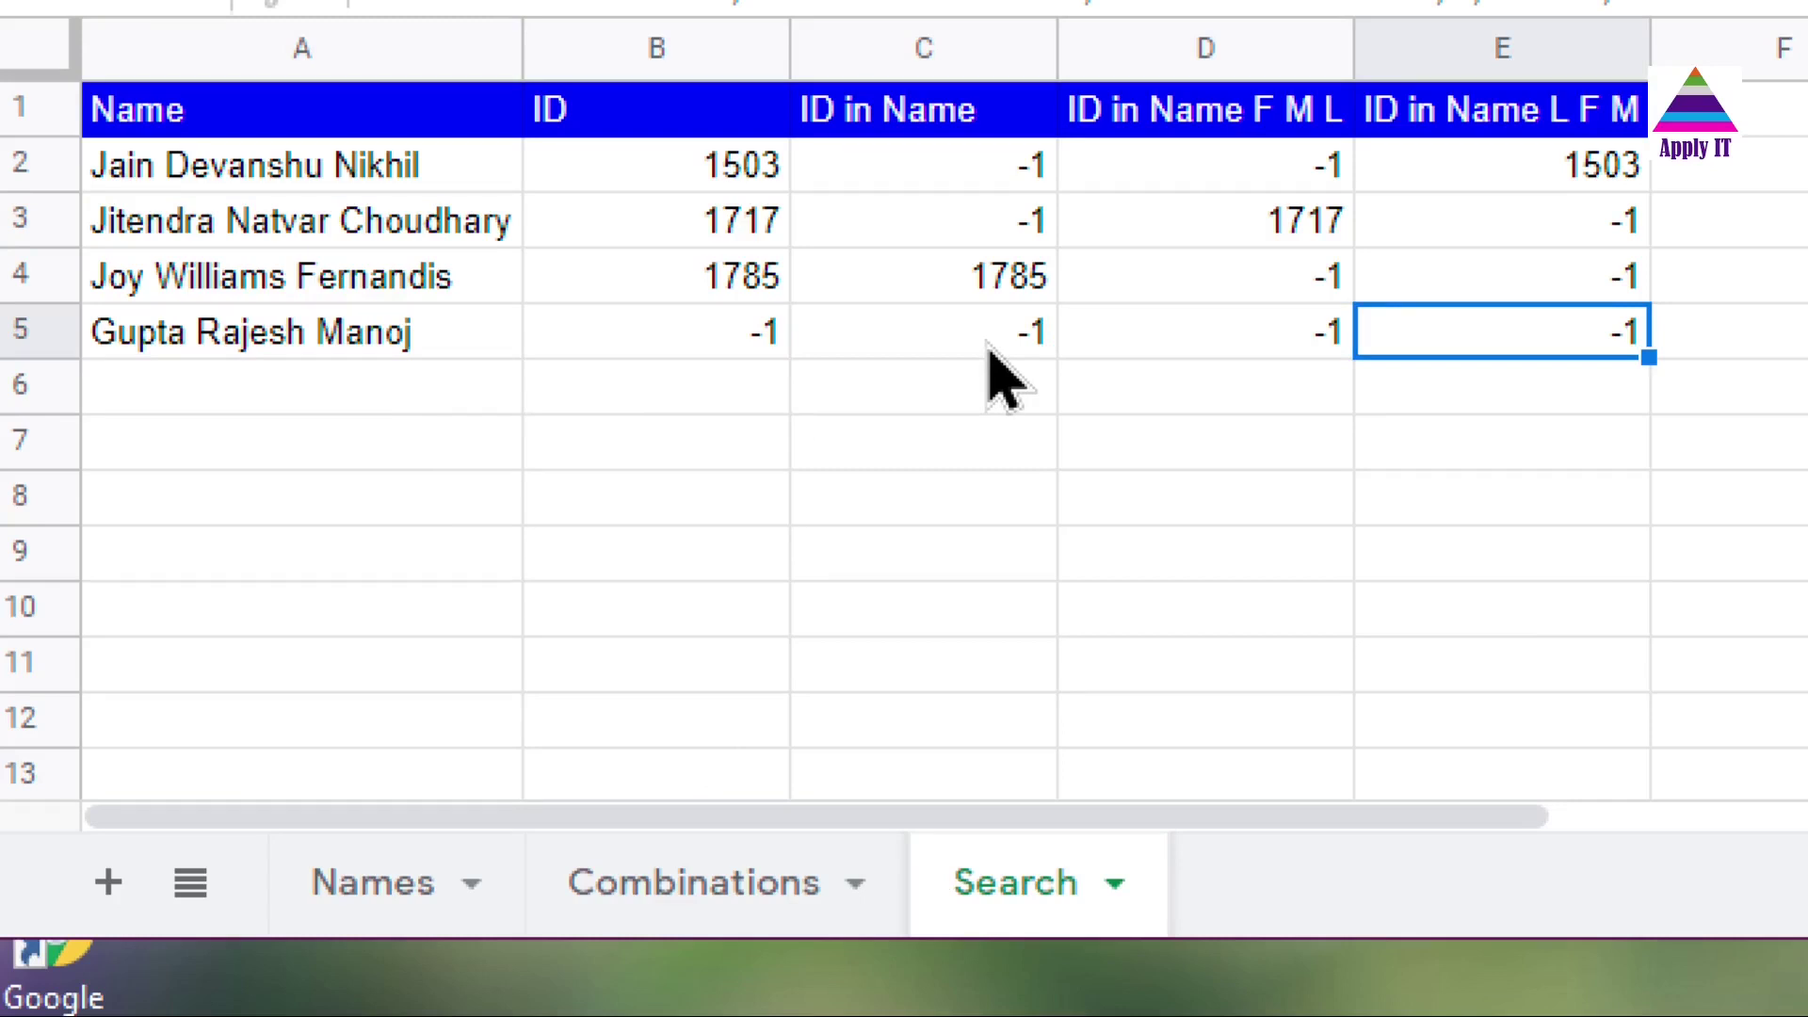
key(Left)
key(Left)
key(Left)
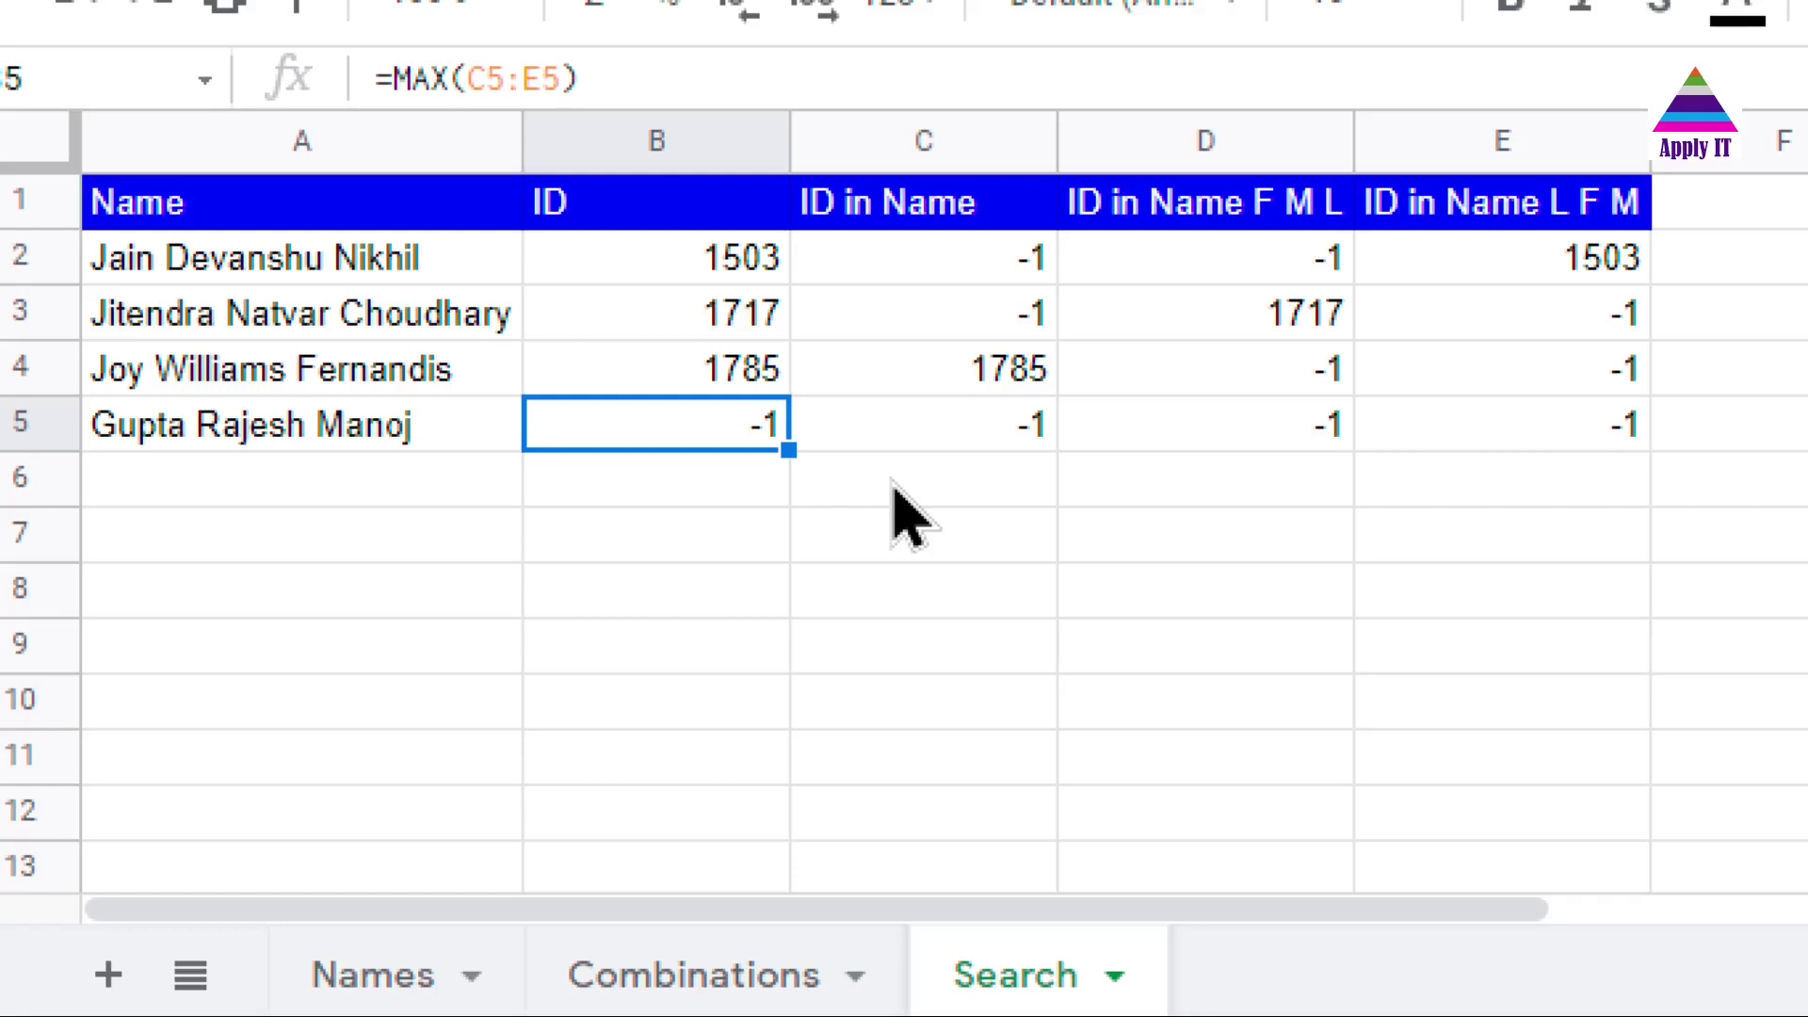
Select the searched names in A2:A5 on the Search sheet for review
click(461, 283)
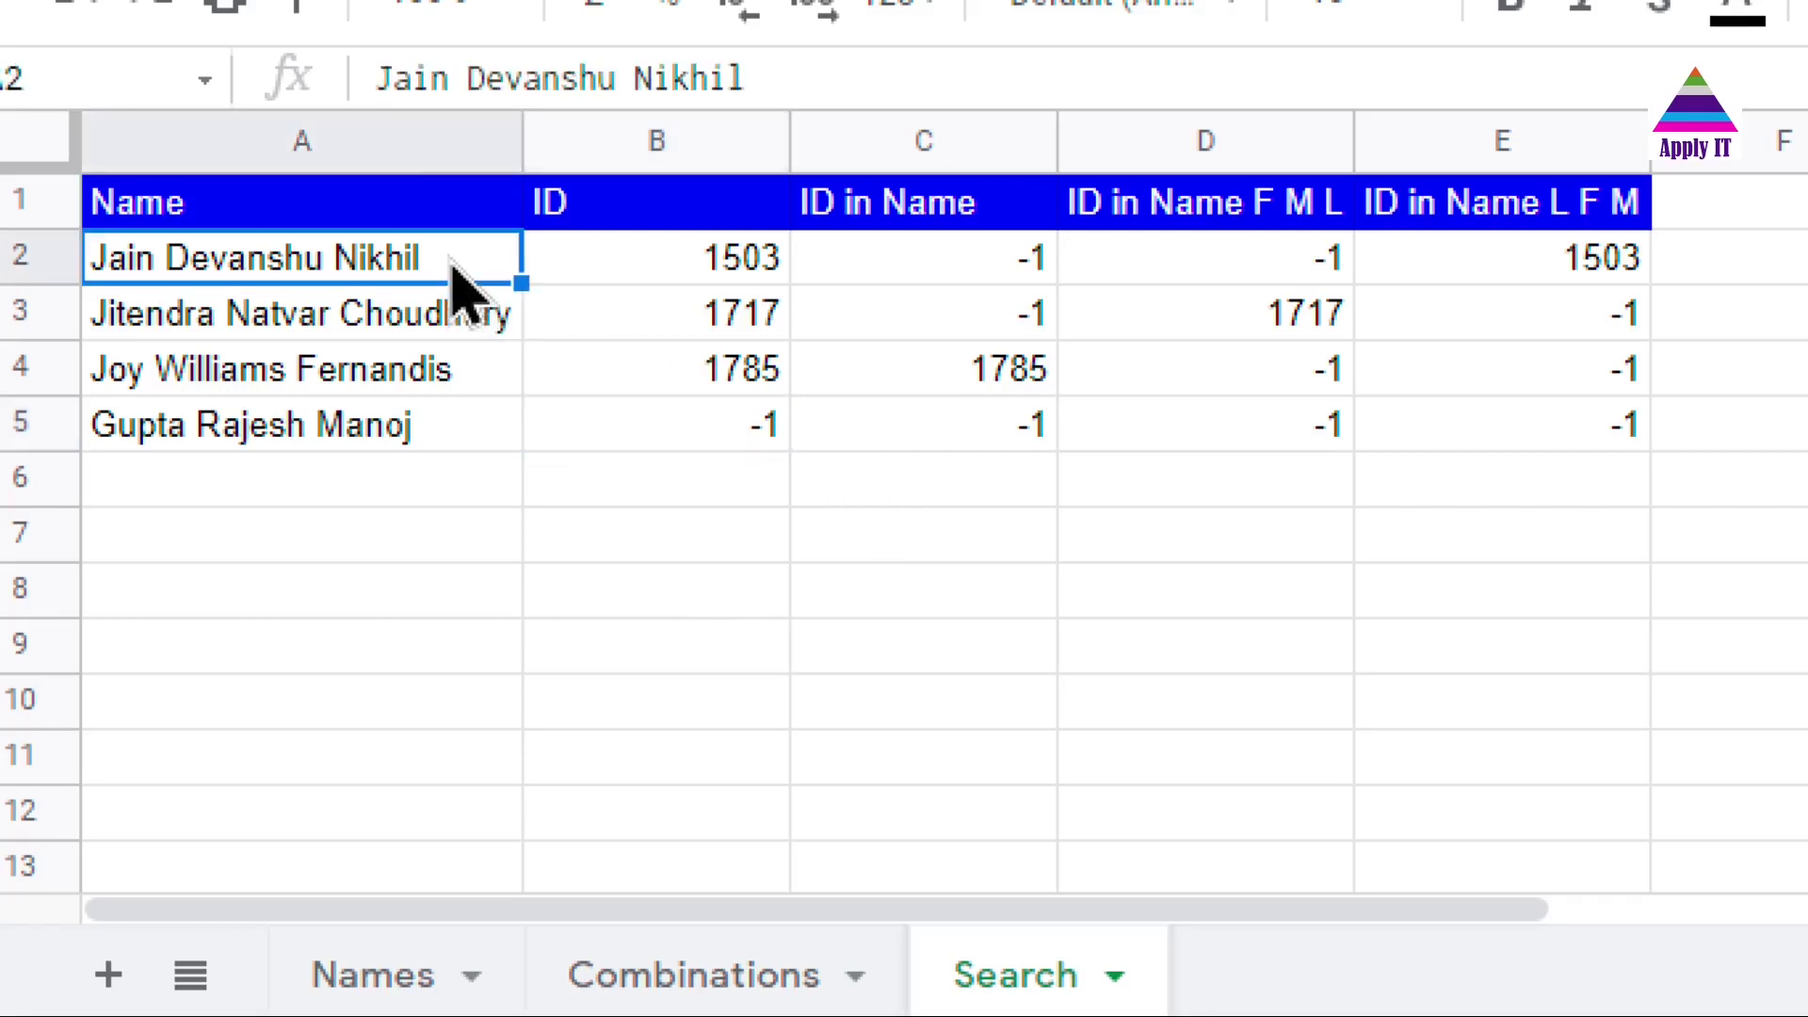
key(shift+Down)
key(shift+Down)
key(shift+Down)
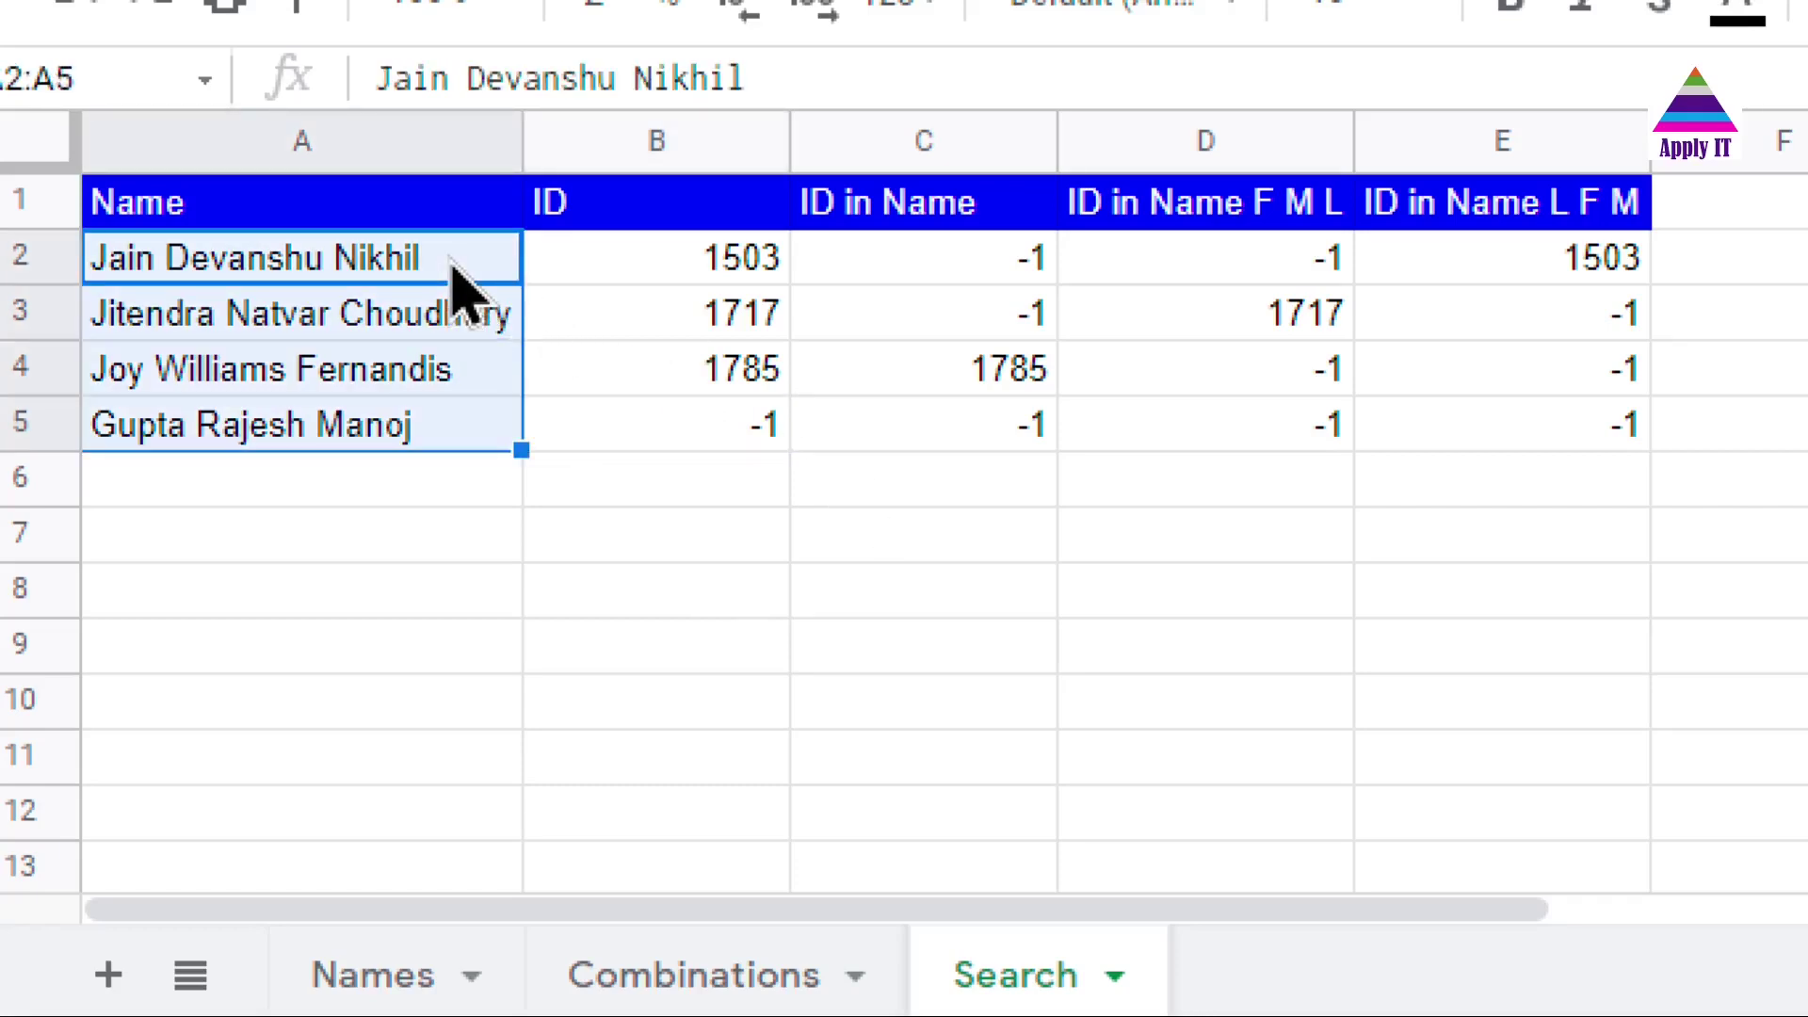